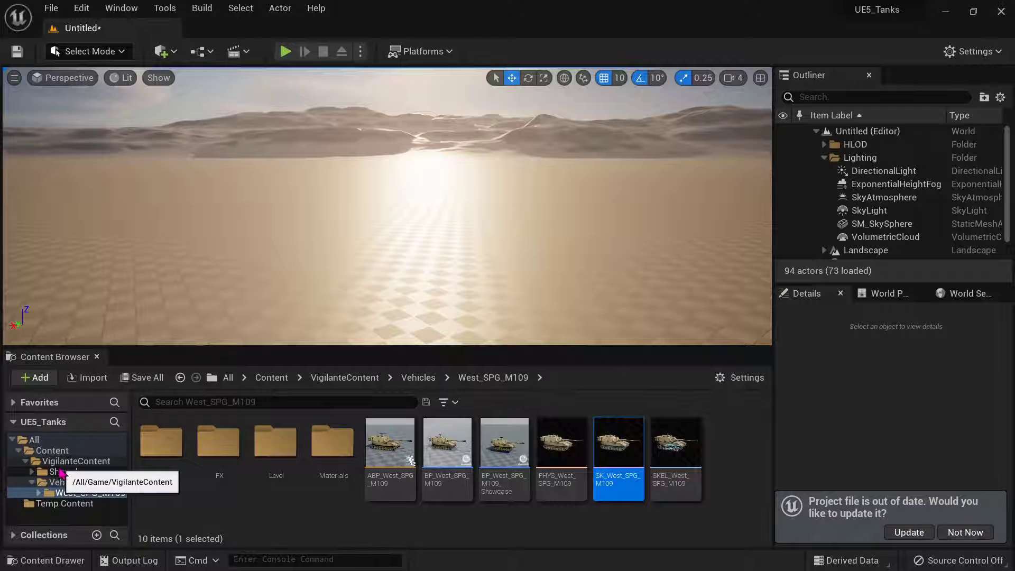
Step: Place the SK_West_SPG_M109 skeletal mesh on the ground in the level
drag(601, 472, 390, 284)
mouse_move(390, 284)
right_down()
mouse_move(372, 323)
mouse_move(394, 285)
mouse_move(486, 282)
mouse_move(565, 297)
mouse_move(476, 285)
mouse_move(444, 309)
mouse_move(465, 280)
mouse_move(392, 285)
right_up()
key(a)
key(w)
key(d)
key(w)
key(s)
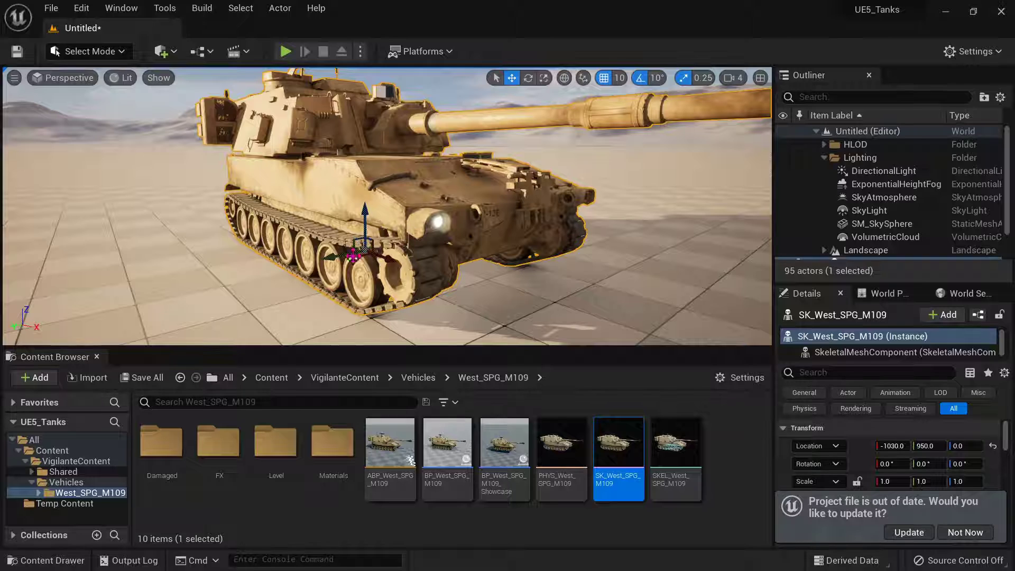
Step: Examine the textured M109 tank from the front and side, and delete it from the level
key(s)
right_drag(527, 243, 455, 255)
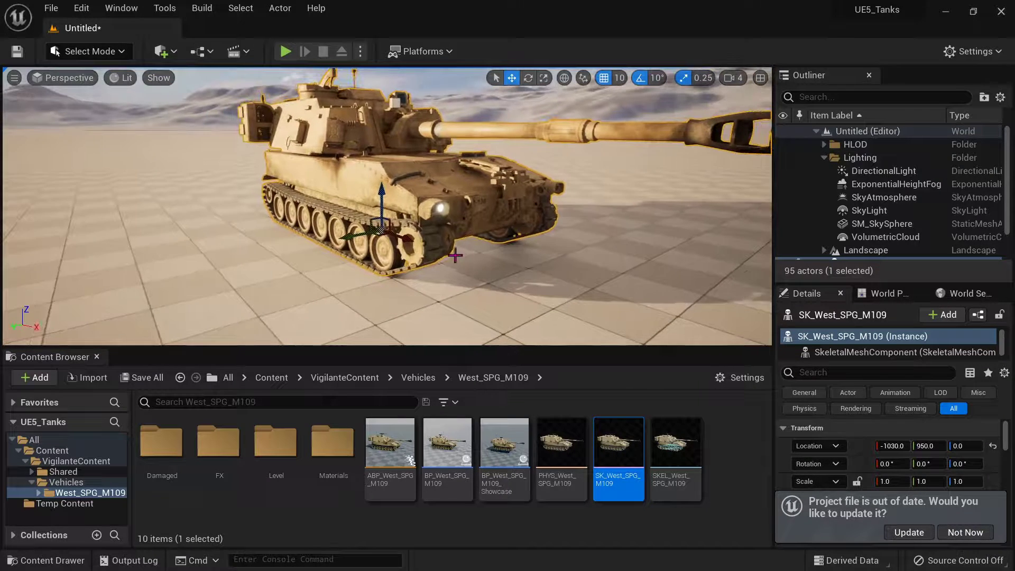
right_drag(422, 188, 363, 264)
key(a)
key(w)
key(d)
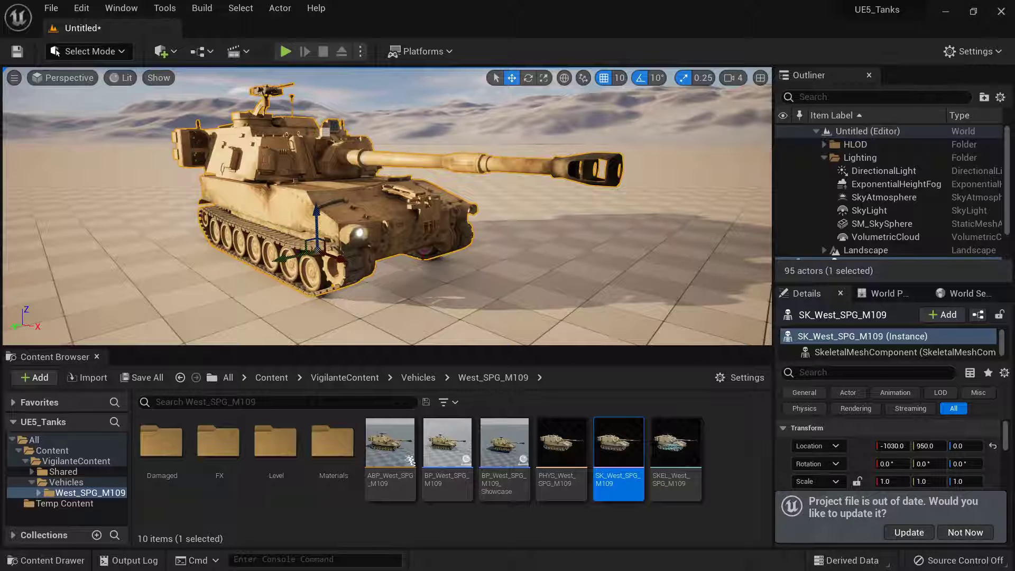
right_drag(363, 323, 700, 211)
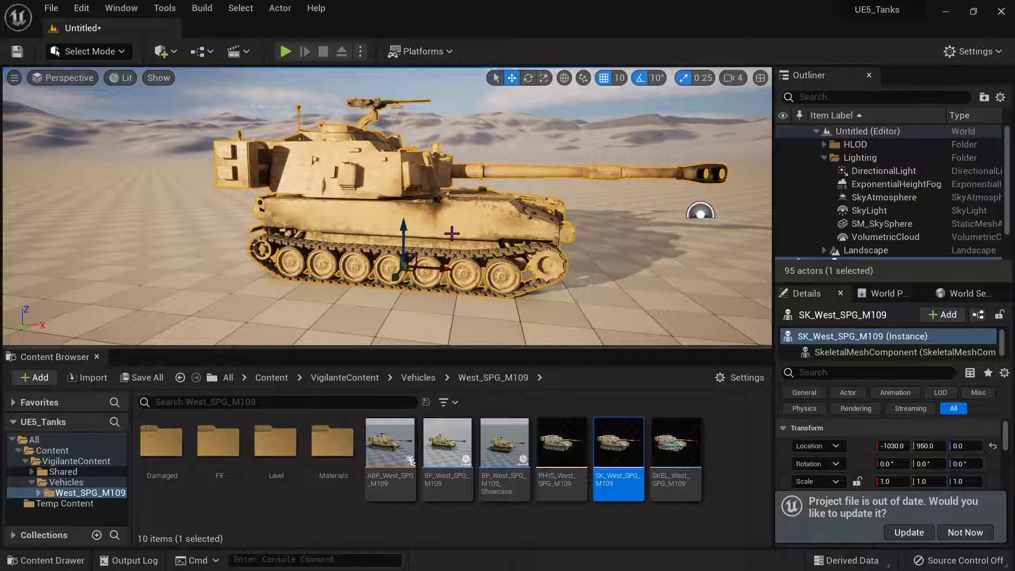
key(Delete)
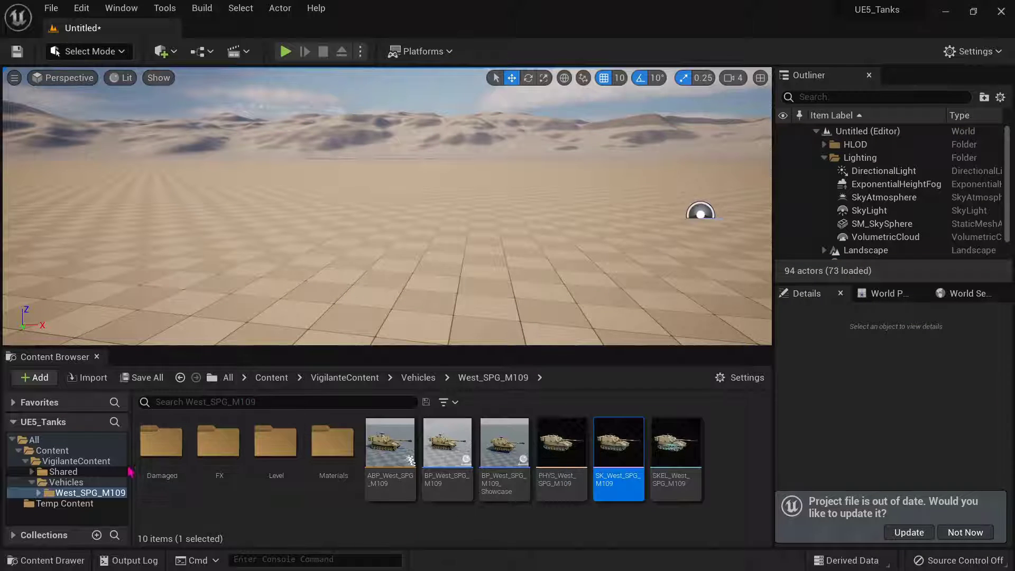
Step: Create a new folder named Tank_Tutorial inside the Content folder
click(52, 451)
drag(192, 348, 193, 295)
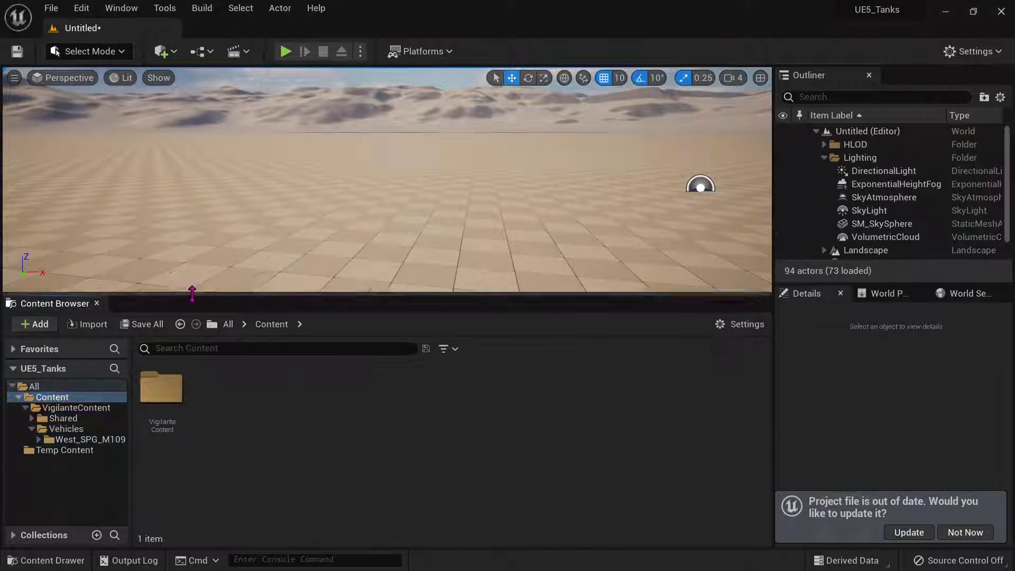
right_click(42, 403)
click(105, 90)
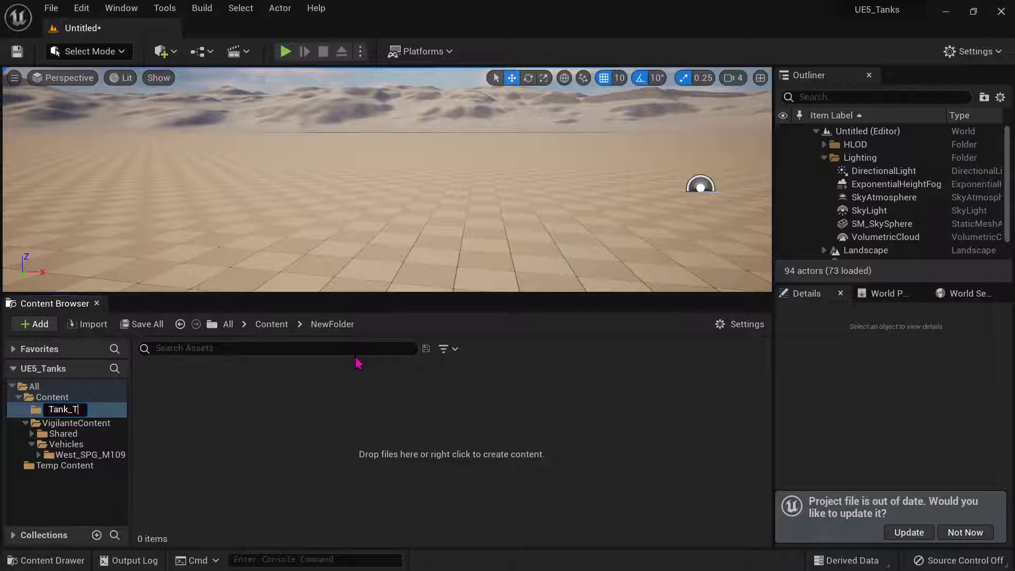
text(Tank_Tutorial)
key(Return)
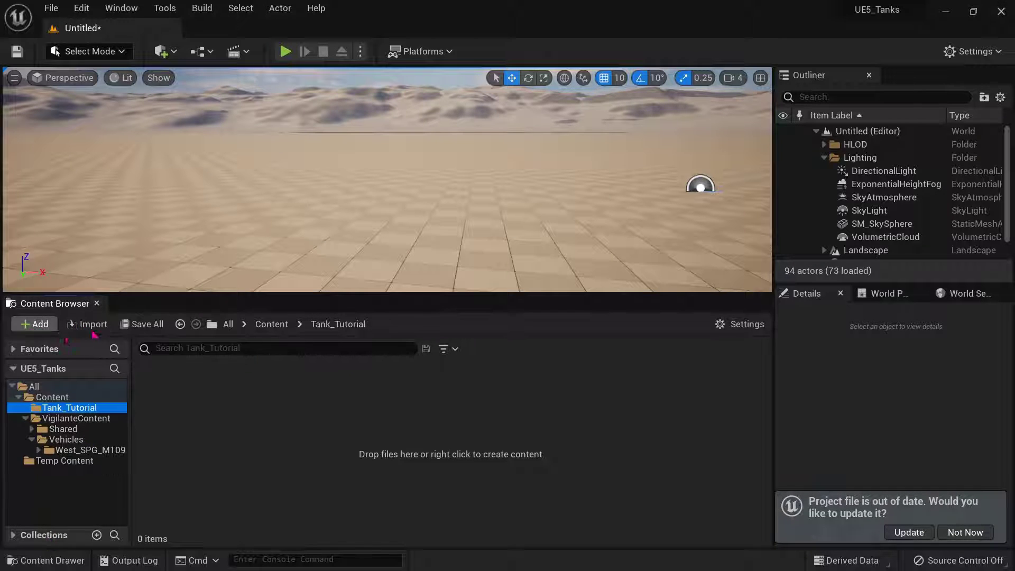
Step: Choose SK_West.fbx from the 3d Projects folder for import into Tank_Tutorial
click(35, 324)
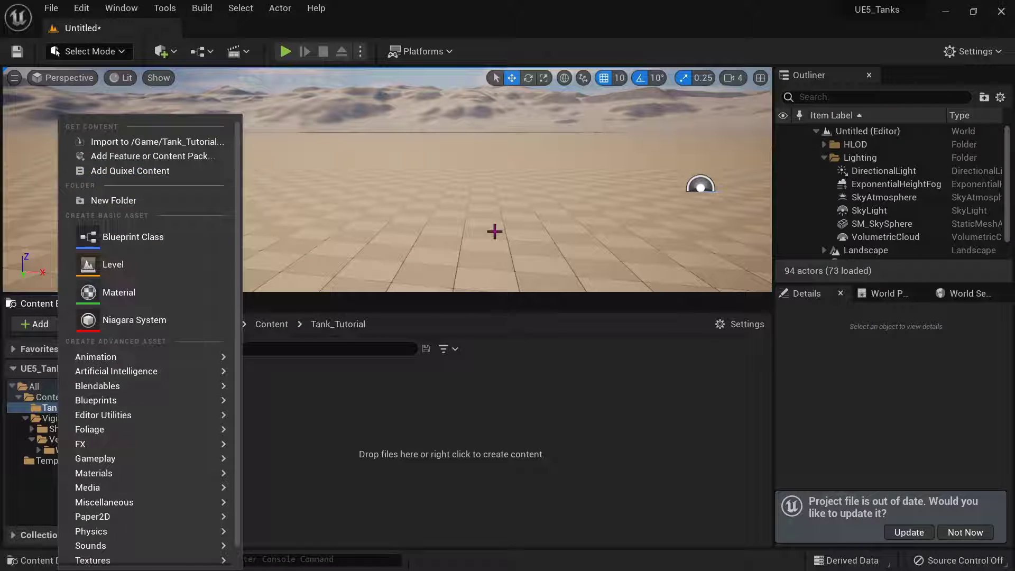
click(140, 144)
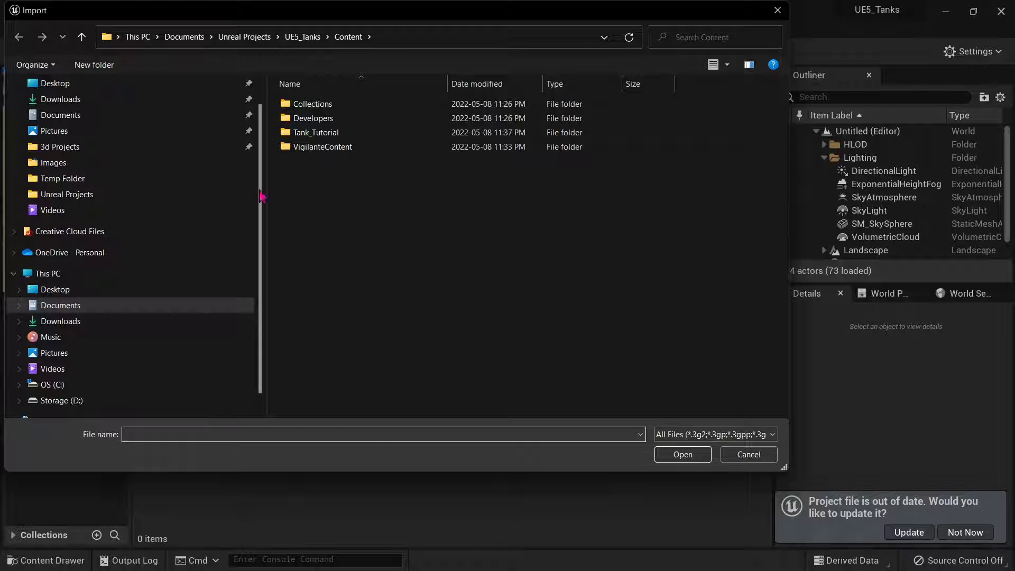
click(65, 150)
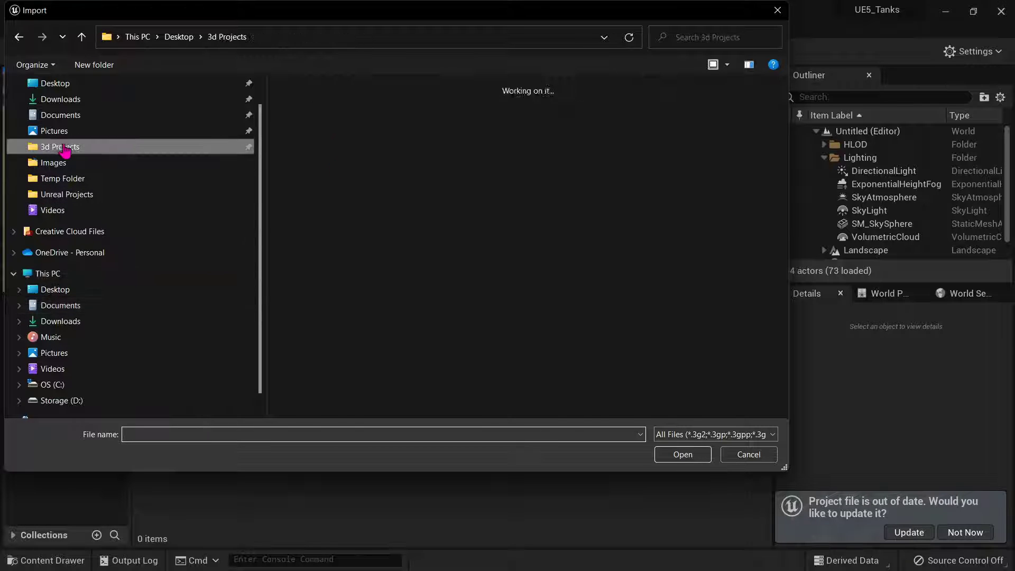
scroll(597, 264, down, 5)
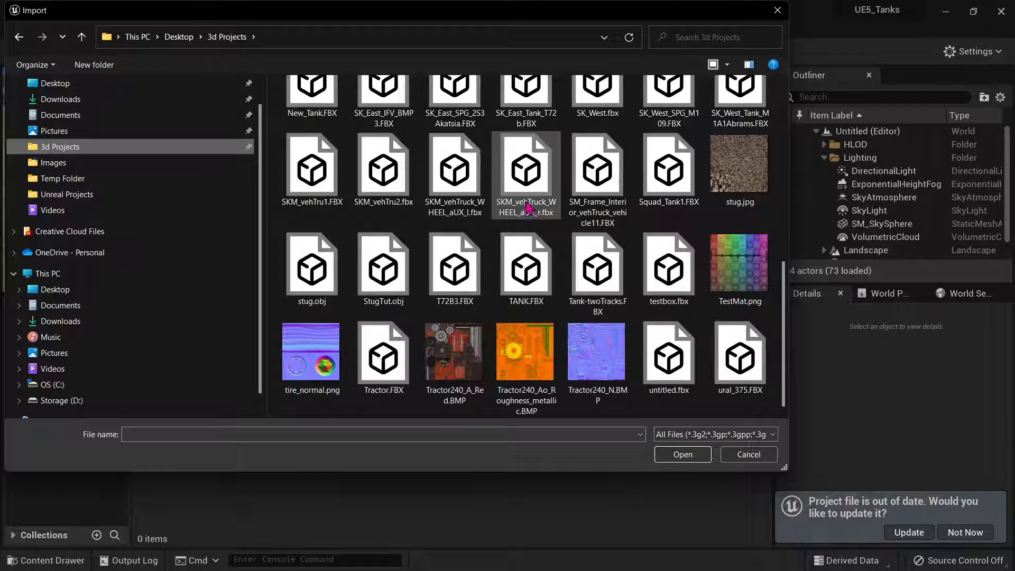
click(597, 92)
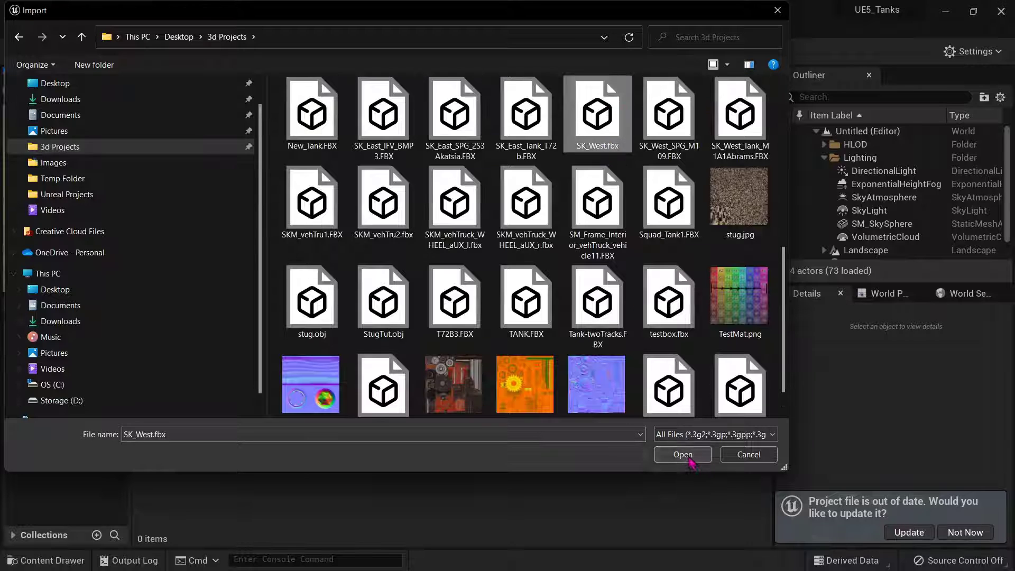
click(688, 461)
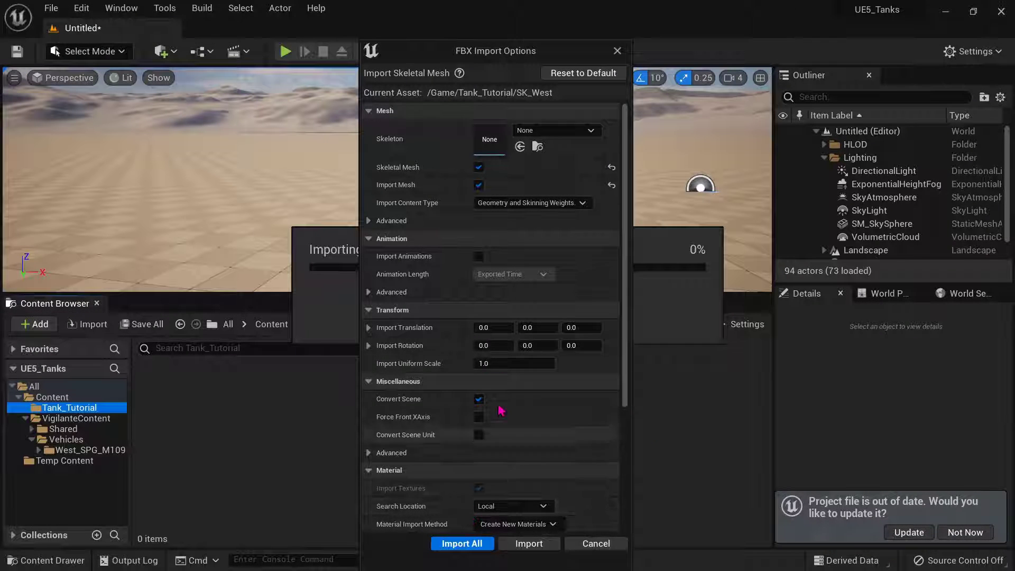
Step: Set the Material Import Method to Do Not Create Material and import the SK_West skeletal mesh
scroll(501, 411, down, 3)
scroll(503, 405, down, 2)
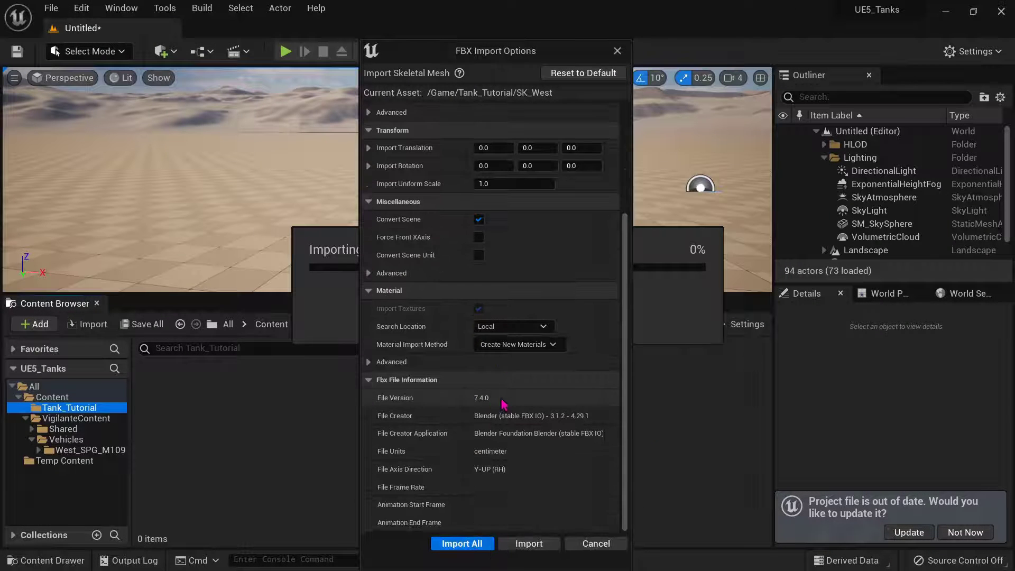
click(520, 344)
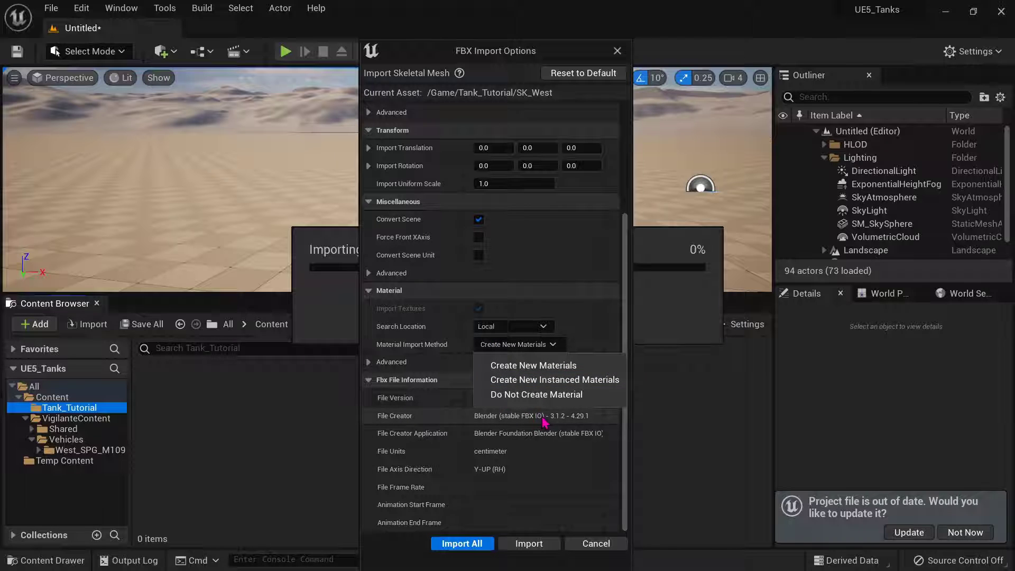
click(525, 393)
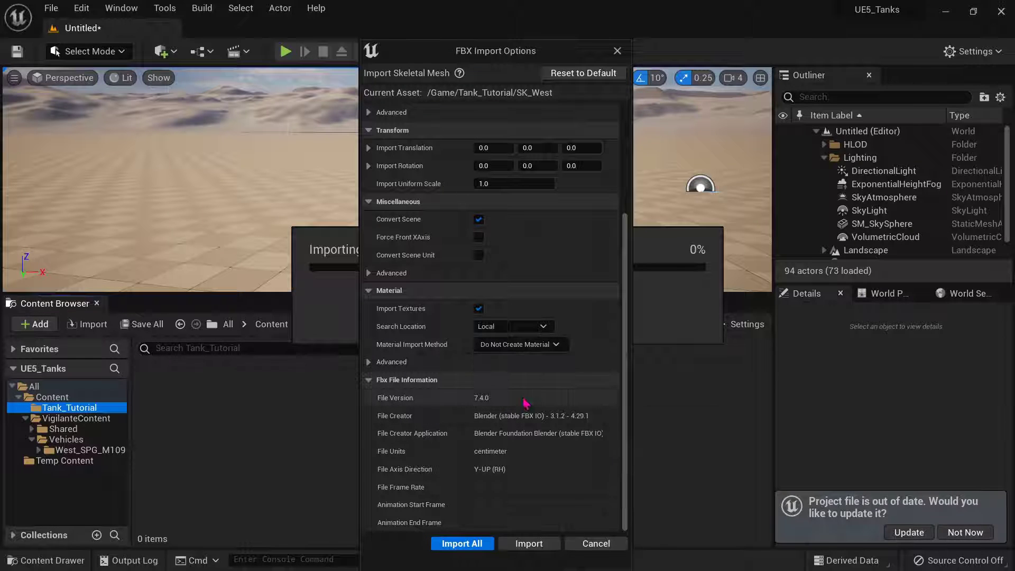
click(460, 544)
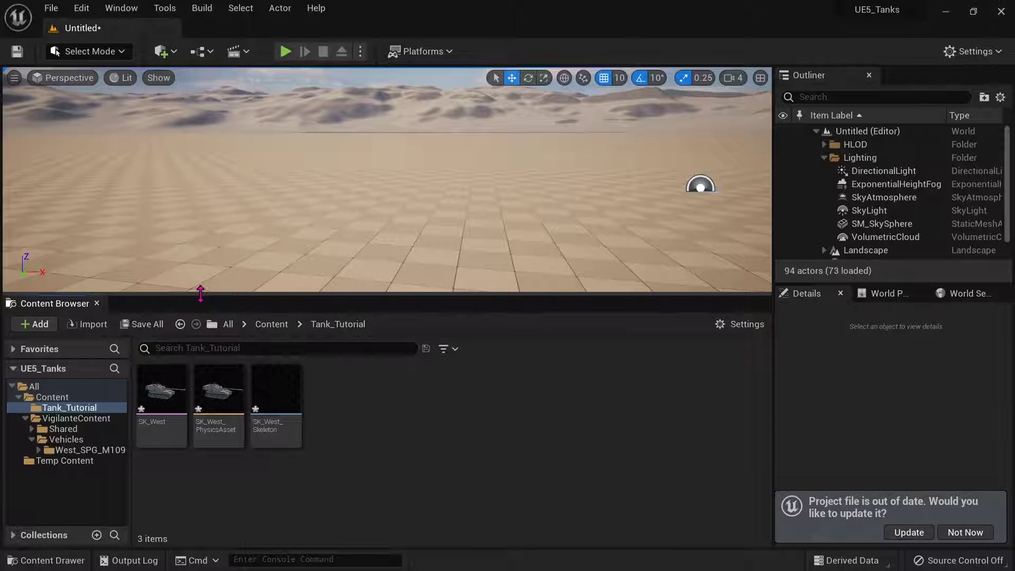
Step: Place the imported SK_West mesh in the level at about X -1070, Y 920, Z 0
drag(200, 286, 200, 268)
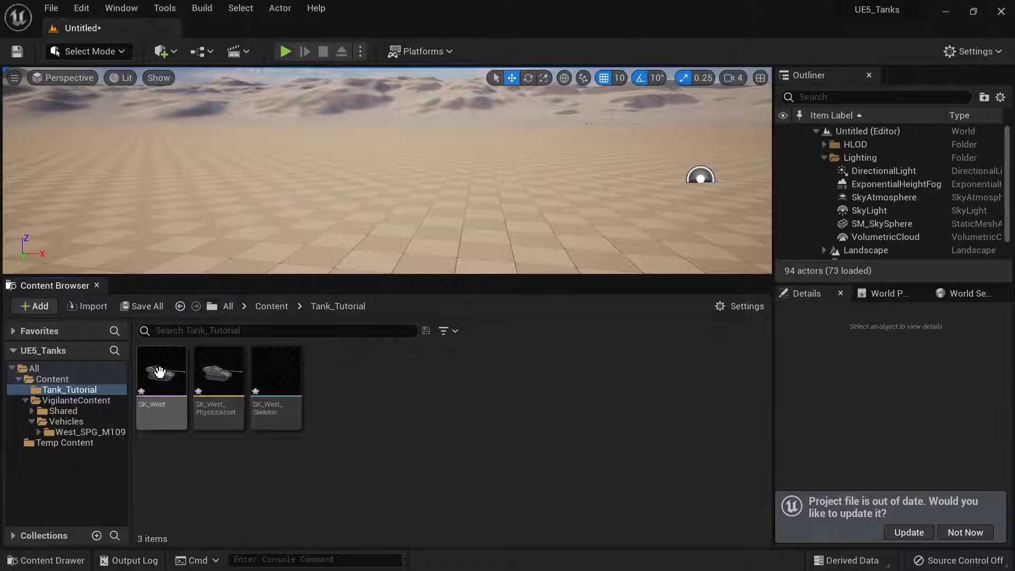
mouse_move(140, 410)
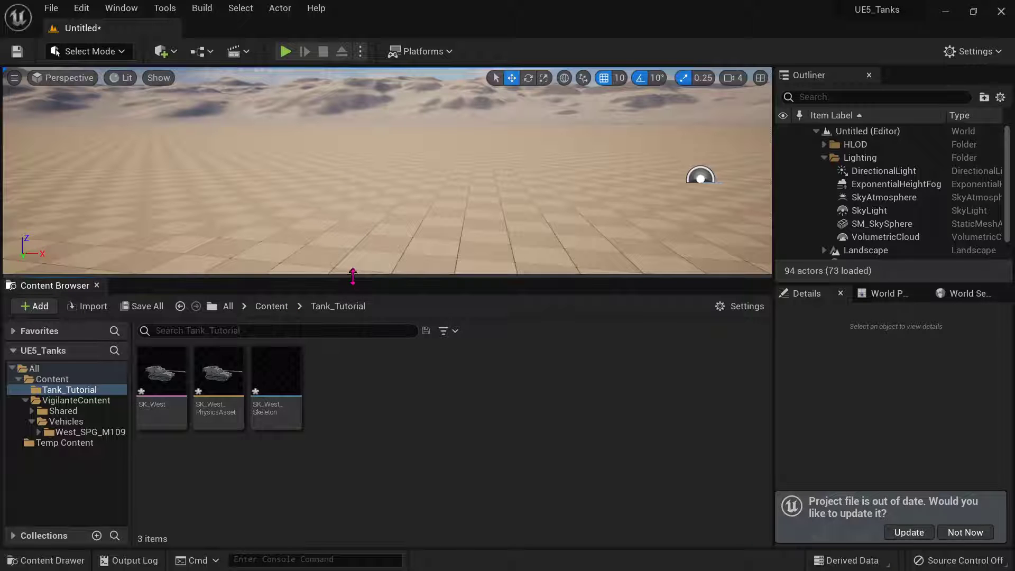
drag(351, 279, 351, 330)
mouse_move(351, 308)
right_down()
mouse_move(339, 317)
mouse_move(340, 308)
right_up()
drag(161, 422, 369, 266)
mouse_move(369, 266)
right_down()
mouse_move(317, 268)
mouse_move(365, 270)
mouse_move(332, 267)
mouse_move(355, 267)
right_up()
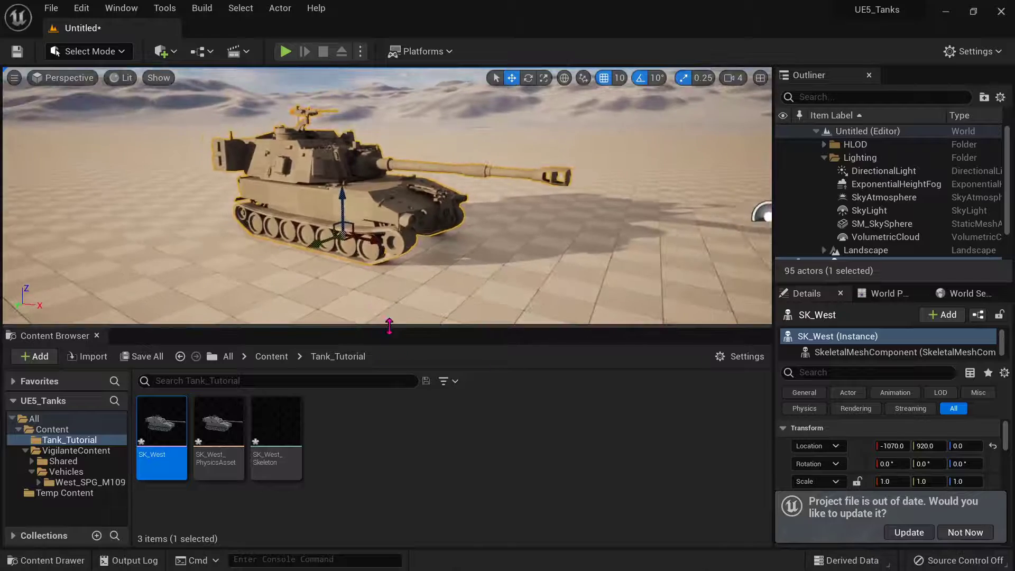
Step: Enlarge the viewport and examine the untextured SK_West tank's hull, wheels and tracks from several angles
drag(389, 325, 409, 400)
right_drag(404, 296, 409, 297)
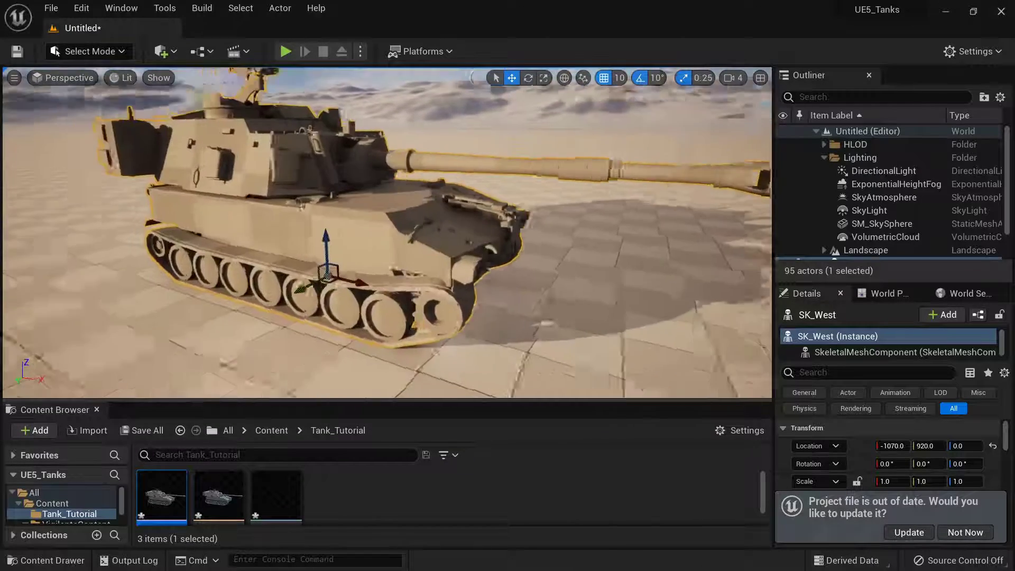
right_drag(340, 267, 373, 261)
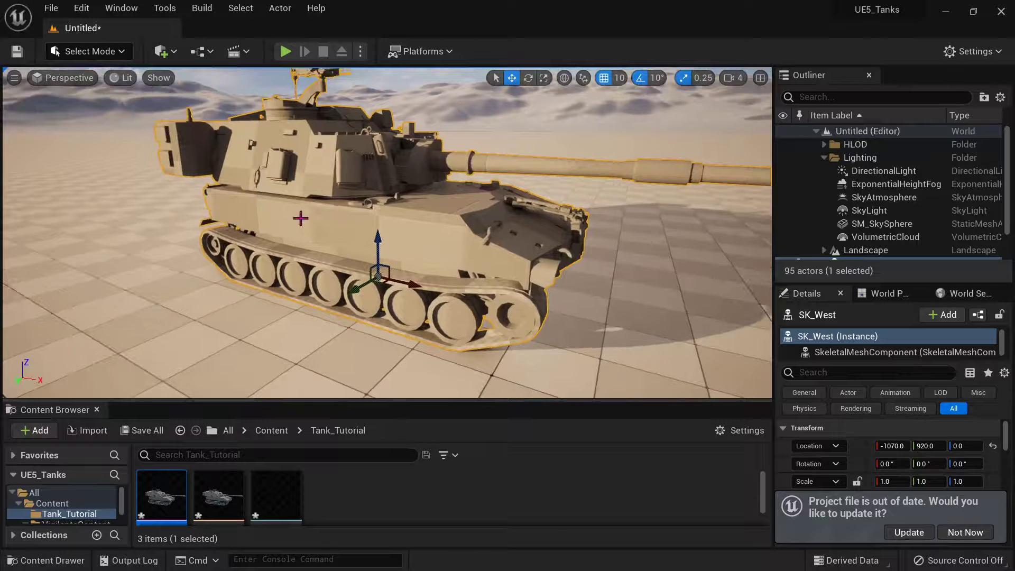
right_drag(180, 291, 172, 289)
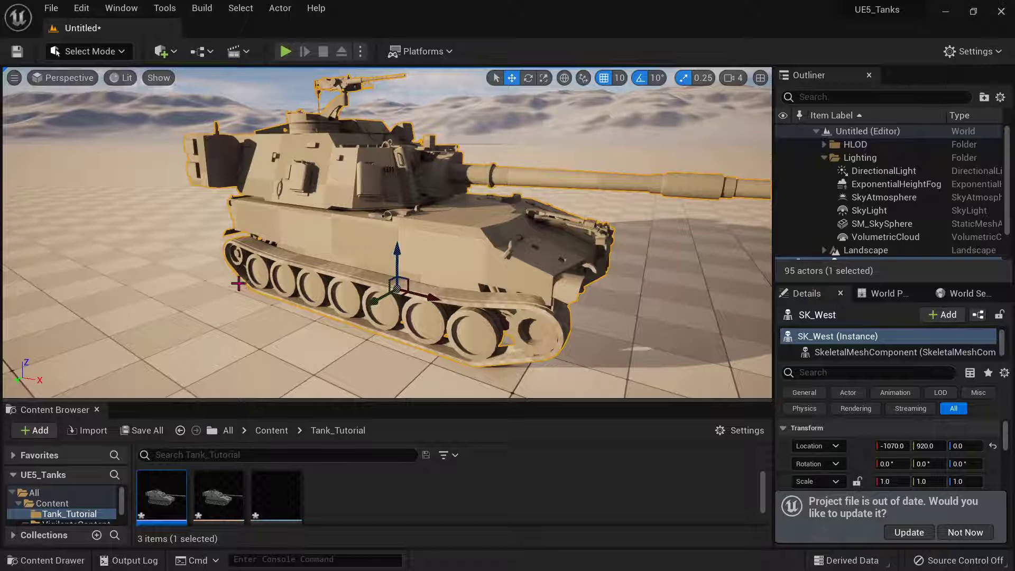
key(a)
right_drag(342, 292, 370, 281)
key(d)
right_drag(274, 300, 206, 305)
key(s)
key(w)
drag(272, 399, 273, 387)
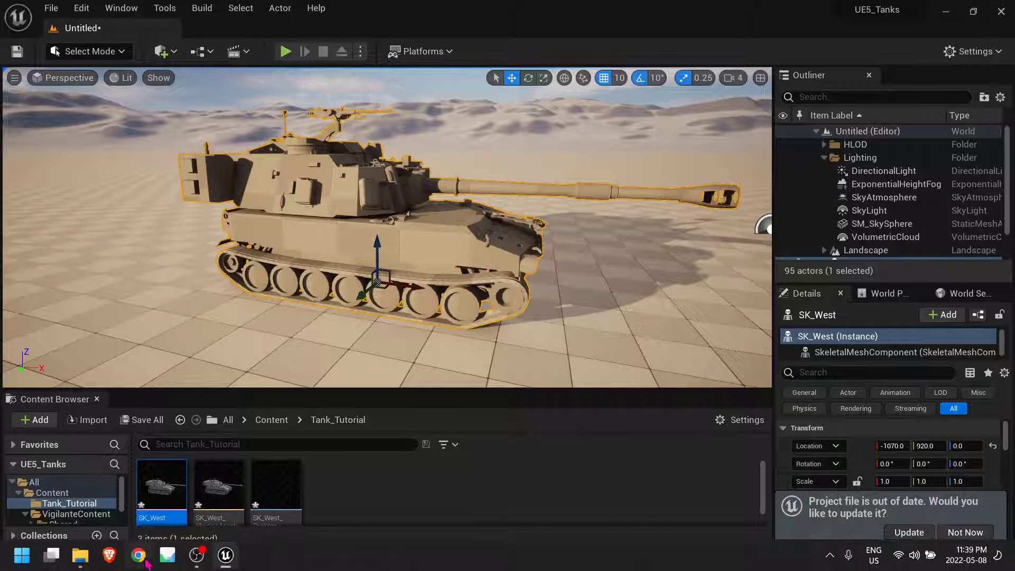
Step: Switch to the web browser and download Bens_UE5_Tank_Blueprint.zip from the UE5 - Tank Tracks Drive folder to the Desktop
click(146, 559)
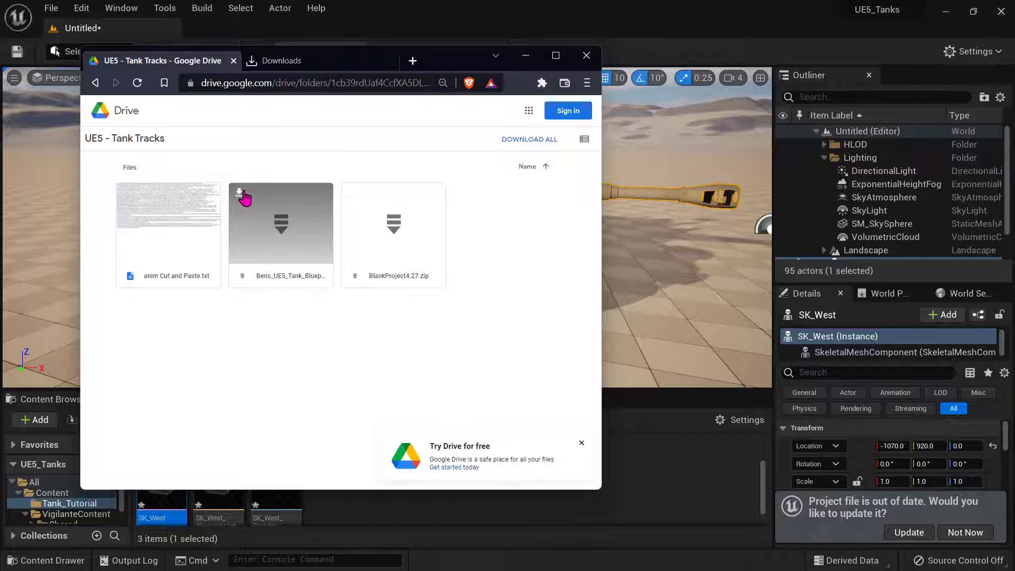
click(240, 192)
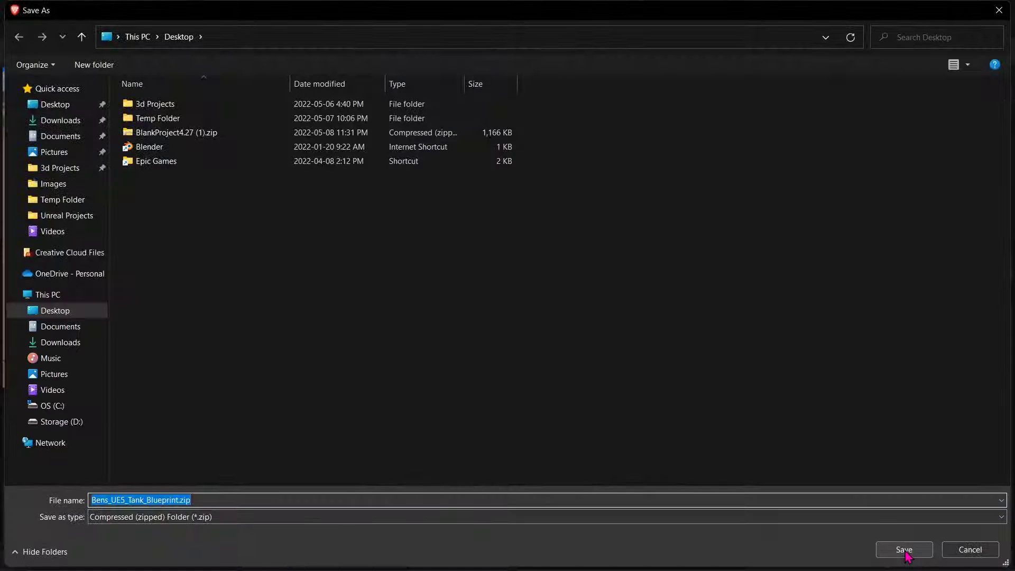
click(56, 105)
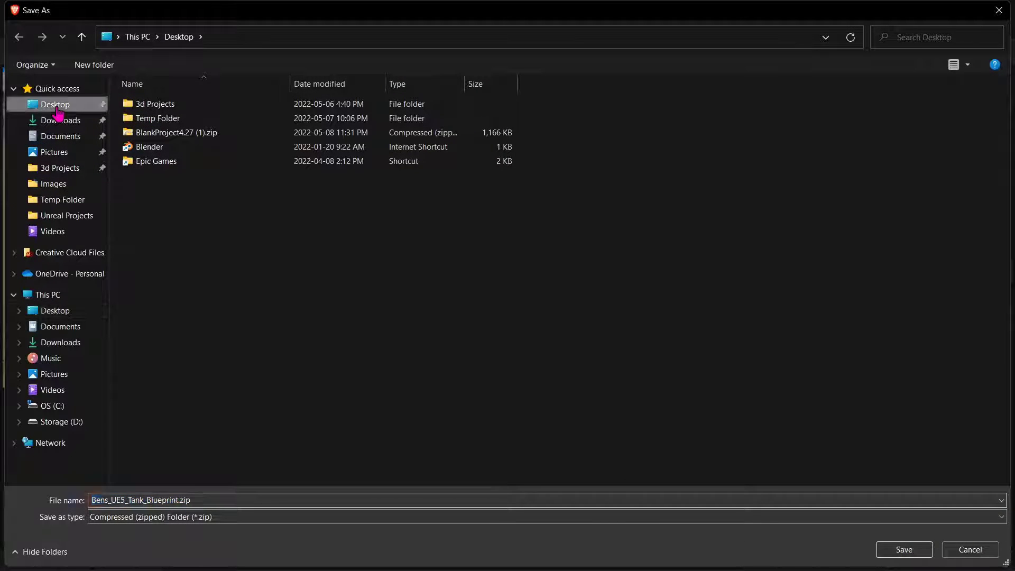
click(891, 552)
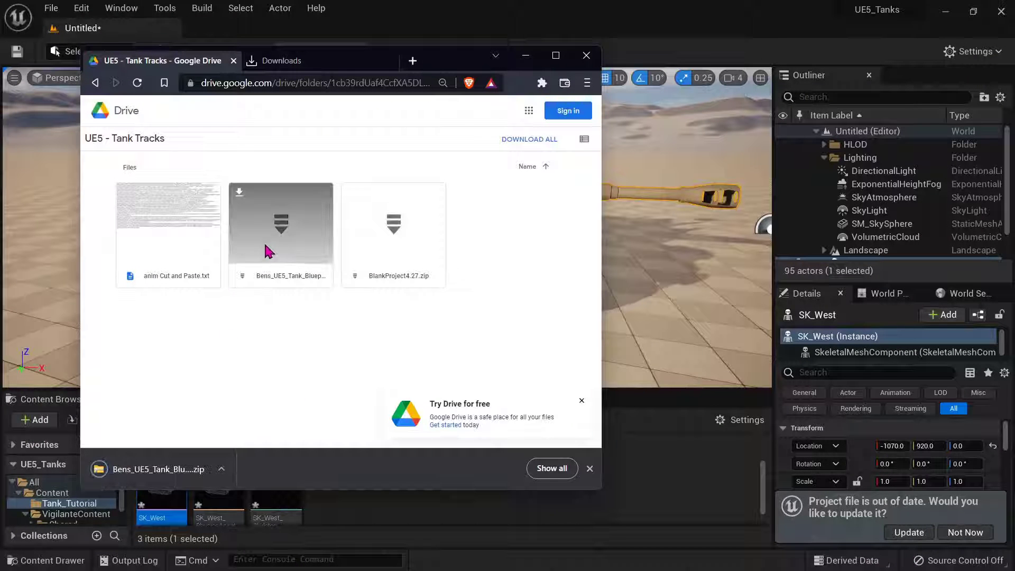
Step: Download anim Cut and Paste.txt from the Drive folder to the Desktop and close the browser window
click(130, 197)
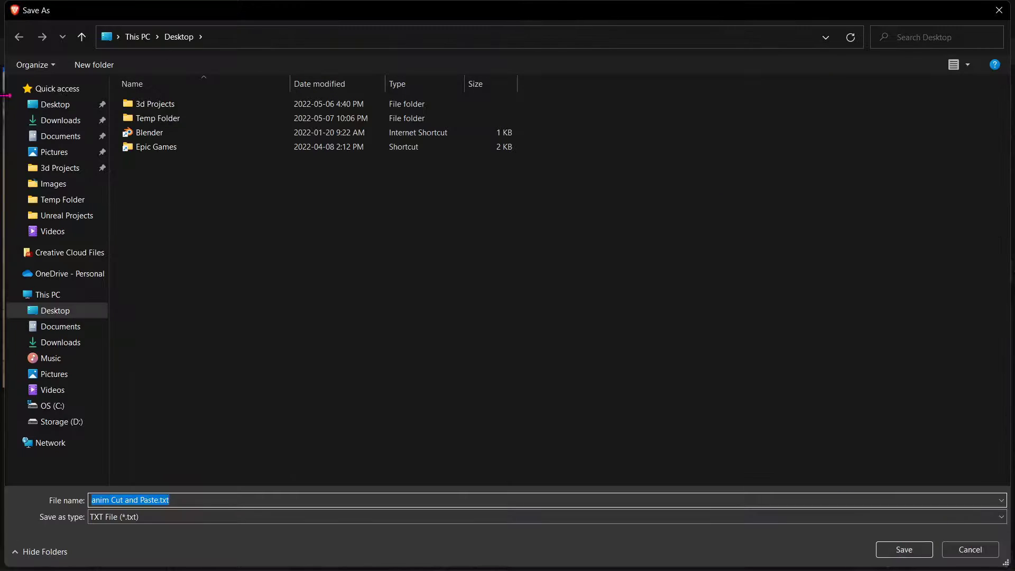
click(58, 110)
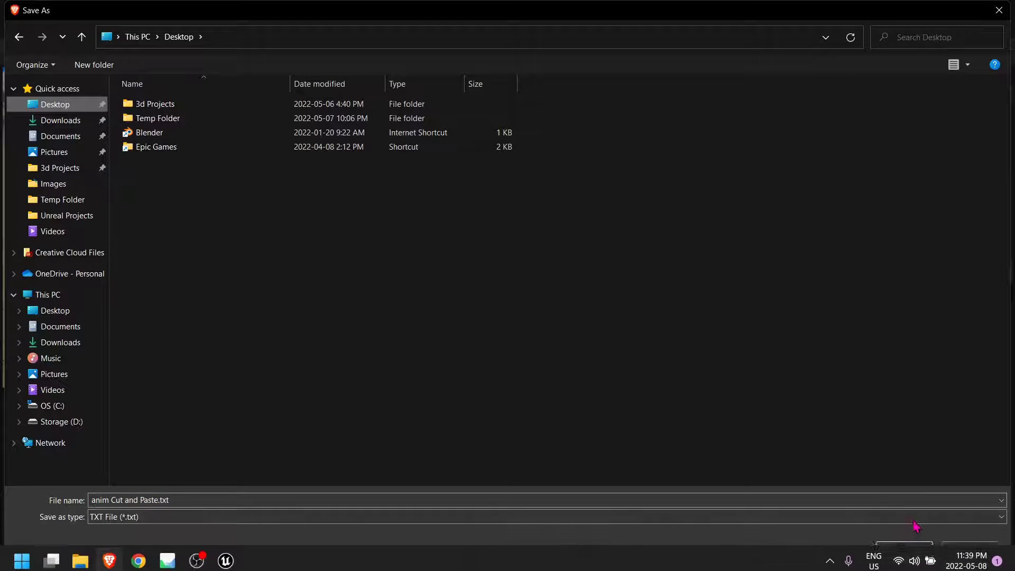
click(904, 548)
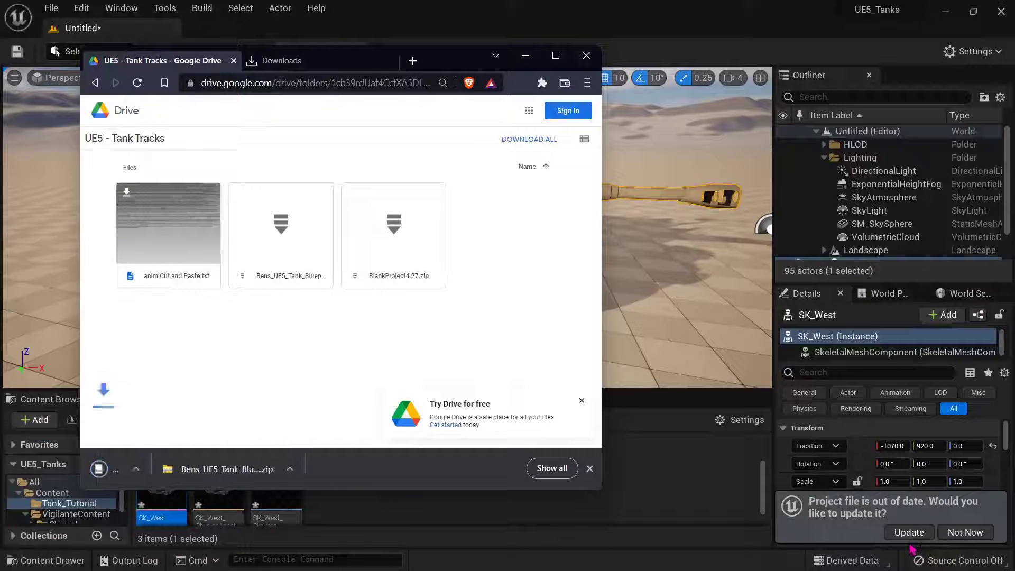
click(586, 56)
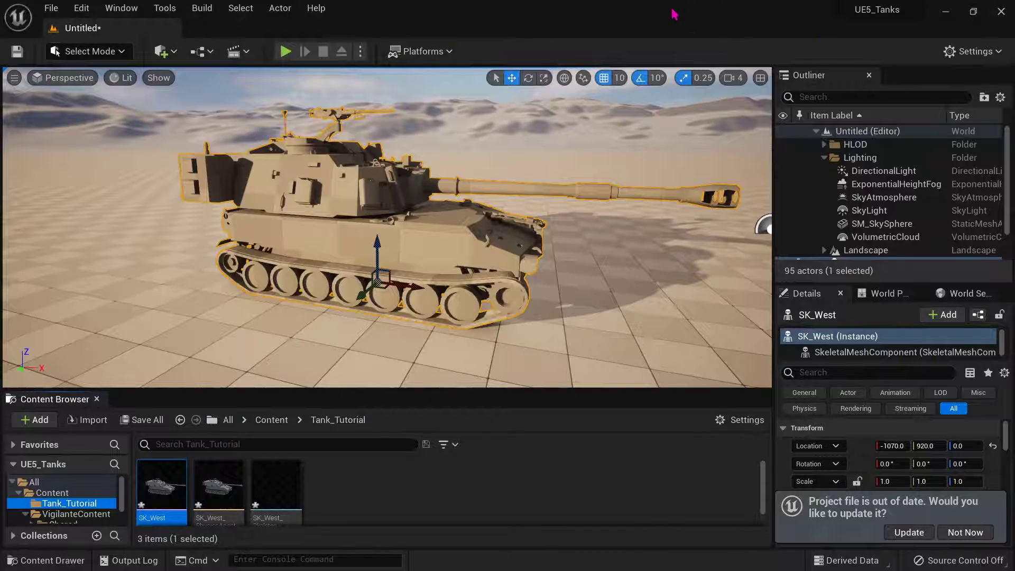
Step: Restore the editor to a smaller window that leaves the downloaded desktop files visible, and extend its height slightly
drag(671, 10, 588, 42)
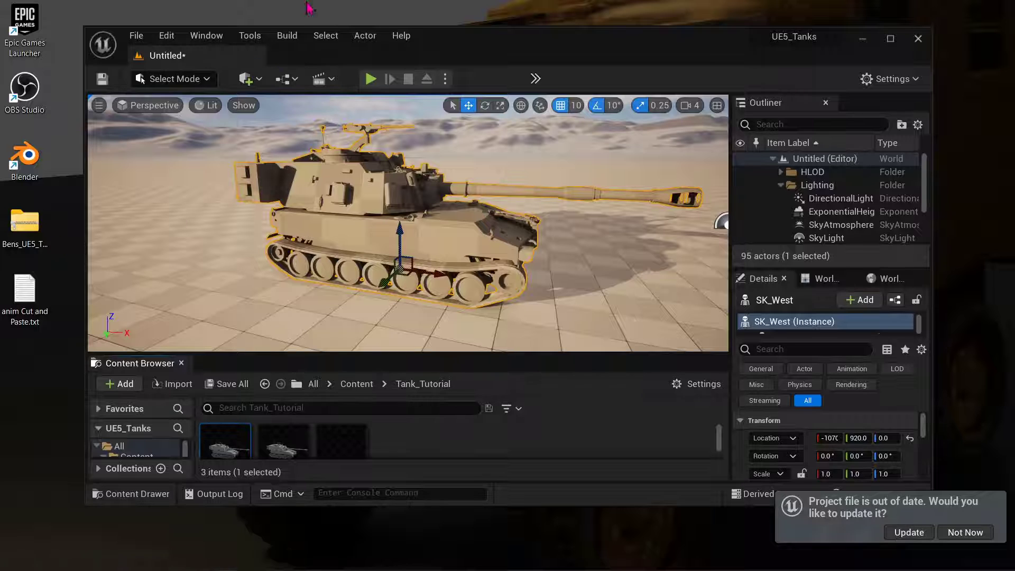
drag(307, 3, 305, 16)
drag(512, 489, 507, 523)
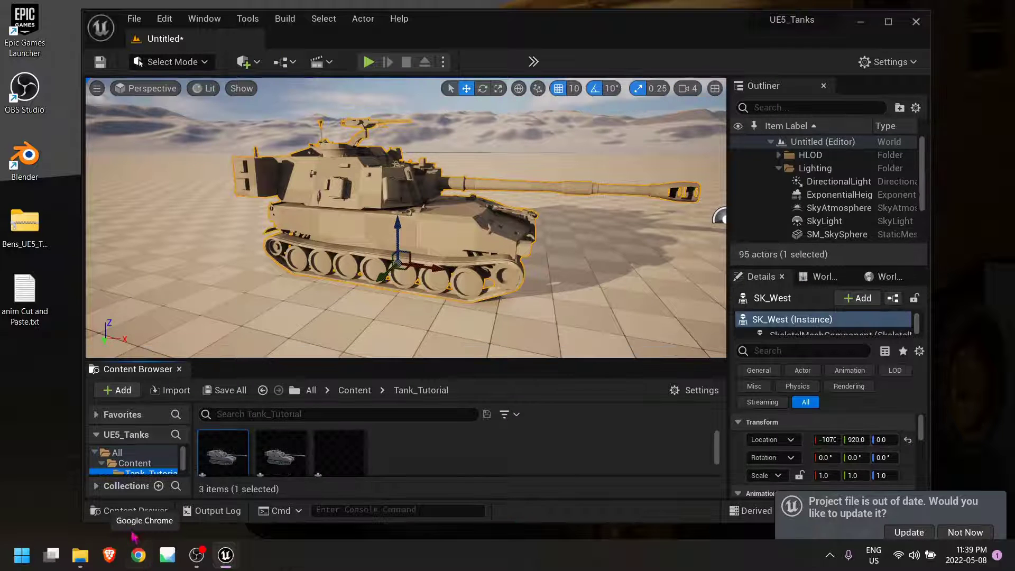
Step: Open Bens_UE5_Tank_Blueprint.zip from the desktop and tile its window side by side with the Documents > Unreal Projects folder
double_click(25, 227)
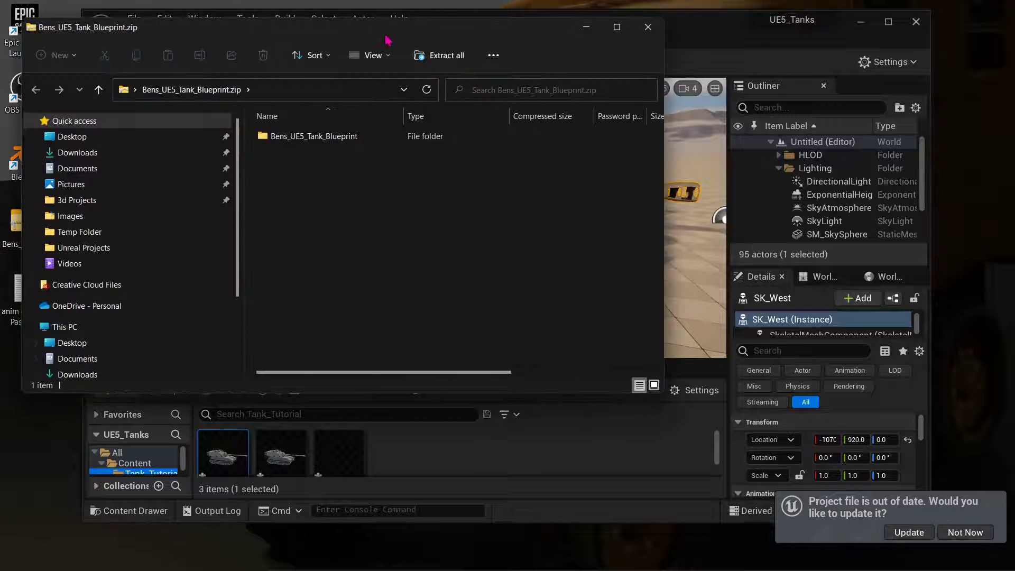
drag(446, 27, 432, 98)
click(158, 316)
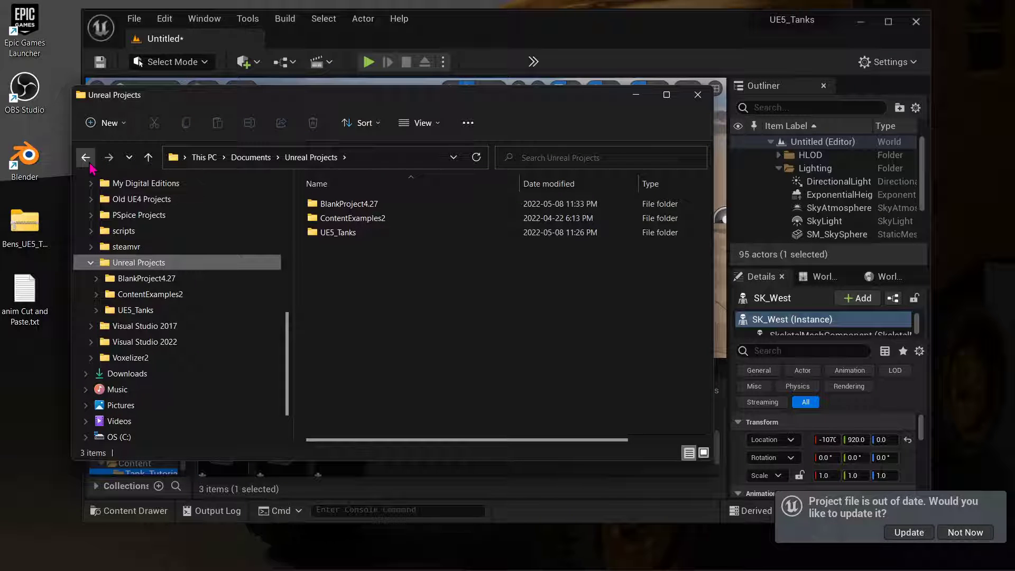
double_click(23, 230)
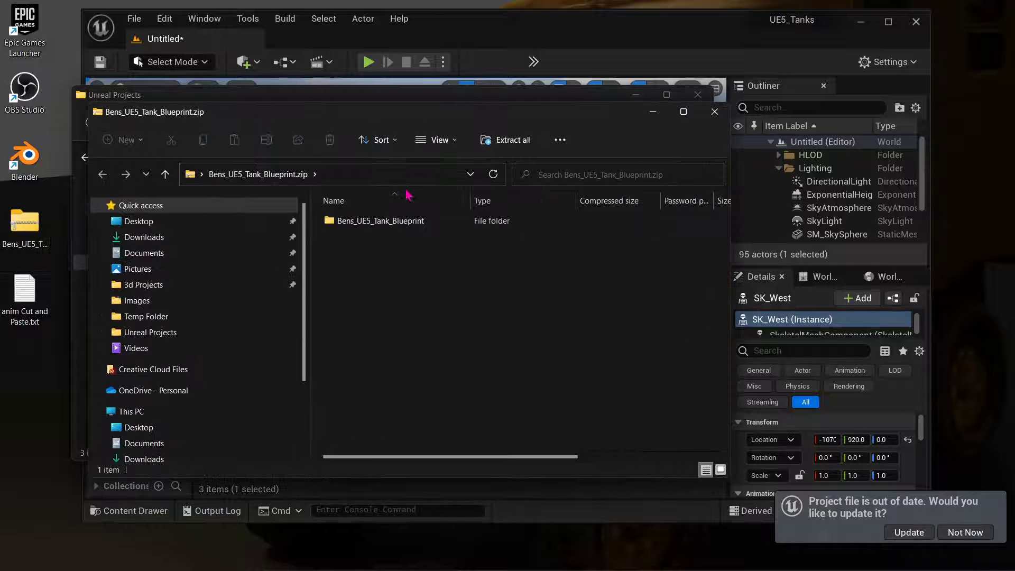
drag(356, 121, 1013, 155)
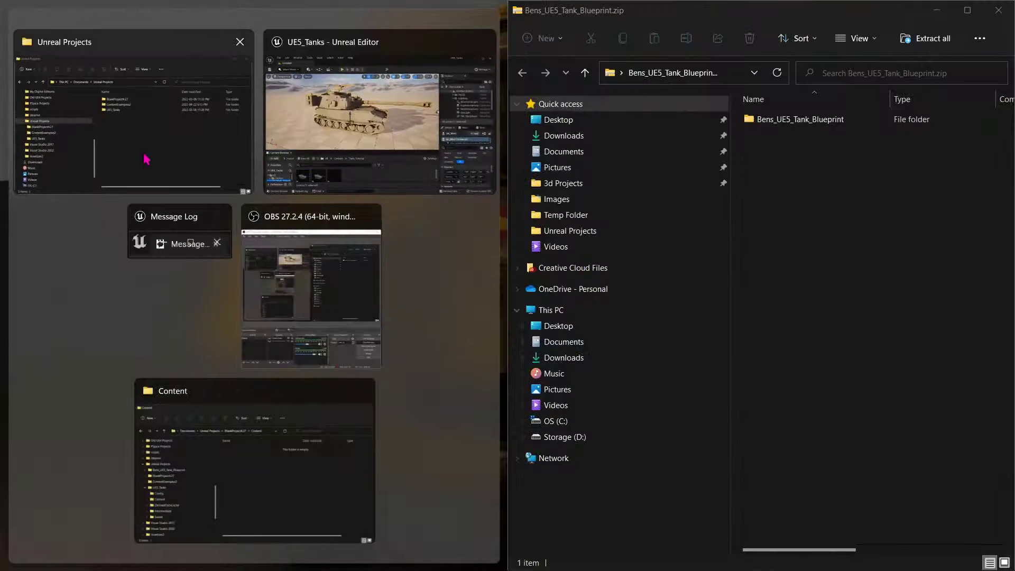
click(146, 97)
Step: Copy the Bens_UE5_Tank_Blueprint folder from the zip into the UE5_Tanks project's Content folder and close both file windows
drag(780, 122, 828, 193)
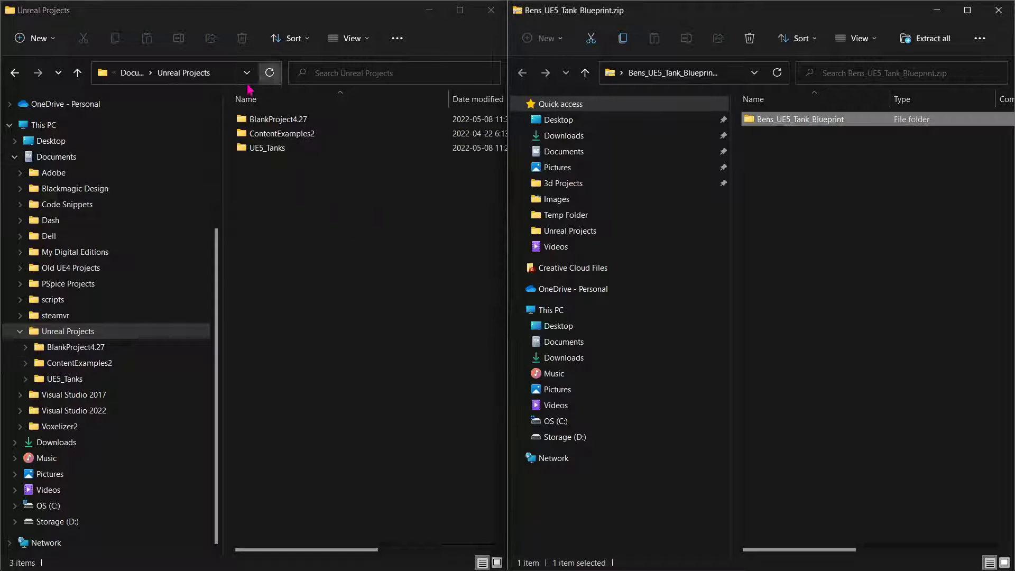
double_click(270, 149)
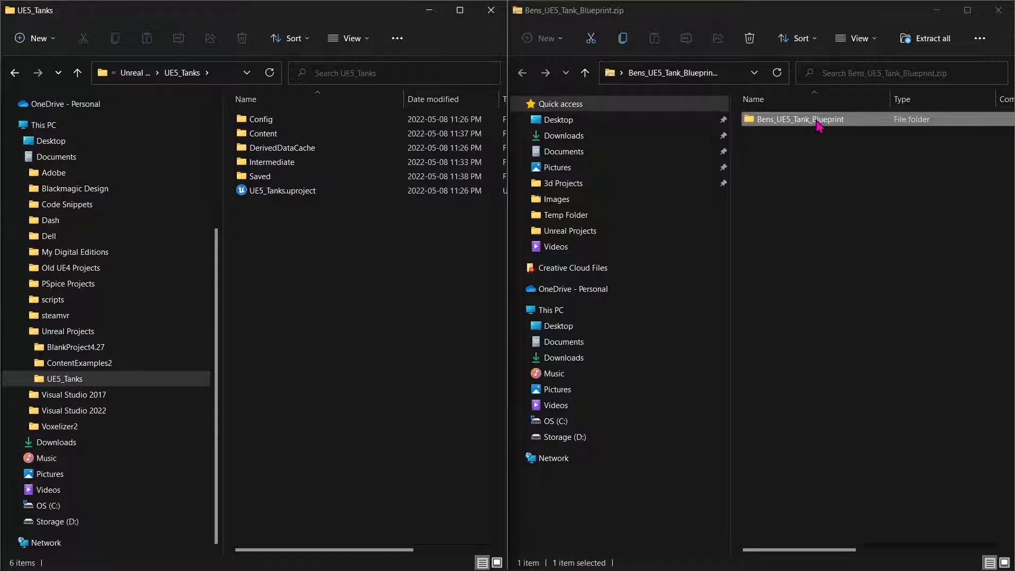
drag(816, 125, 341, 139)
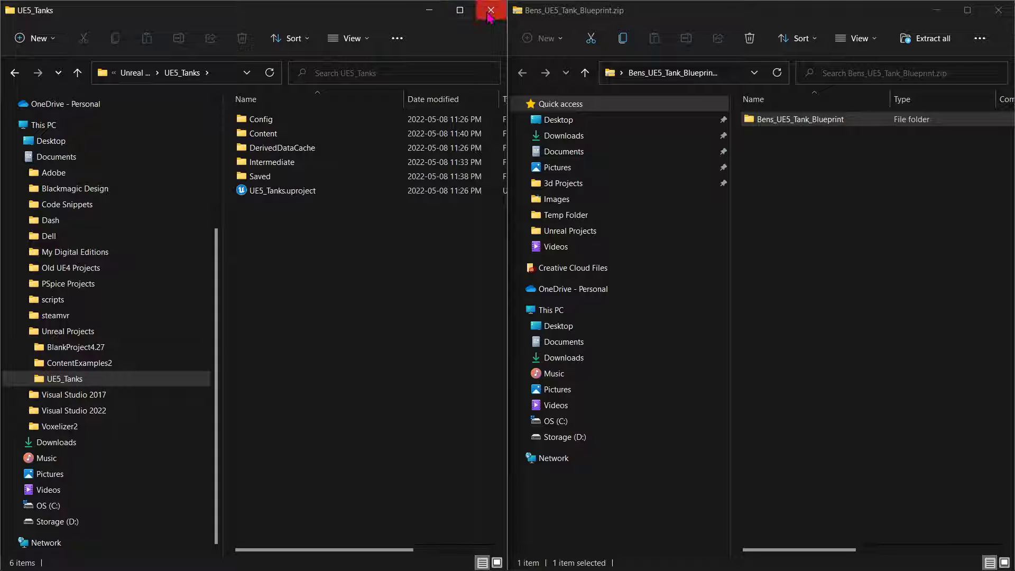
click(489, 14)
click(1000, 16)
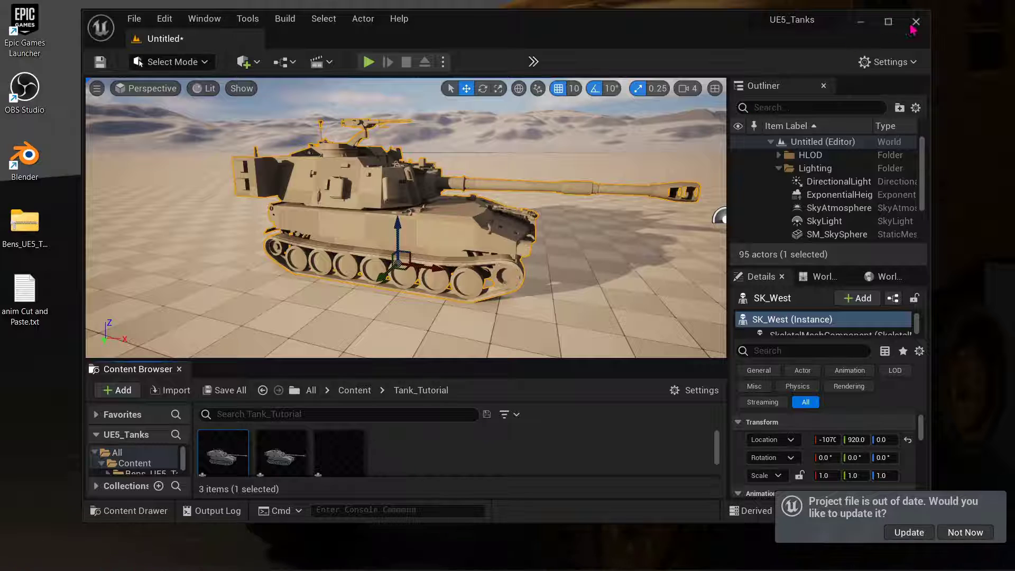
Step: Maximize the Unreal Editor window and enlarge the Content Browser so whole asset tiles and the folder tree are visible
click(887, 22)
scroll(285, 463, down, 1)
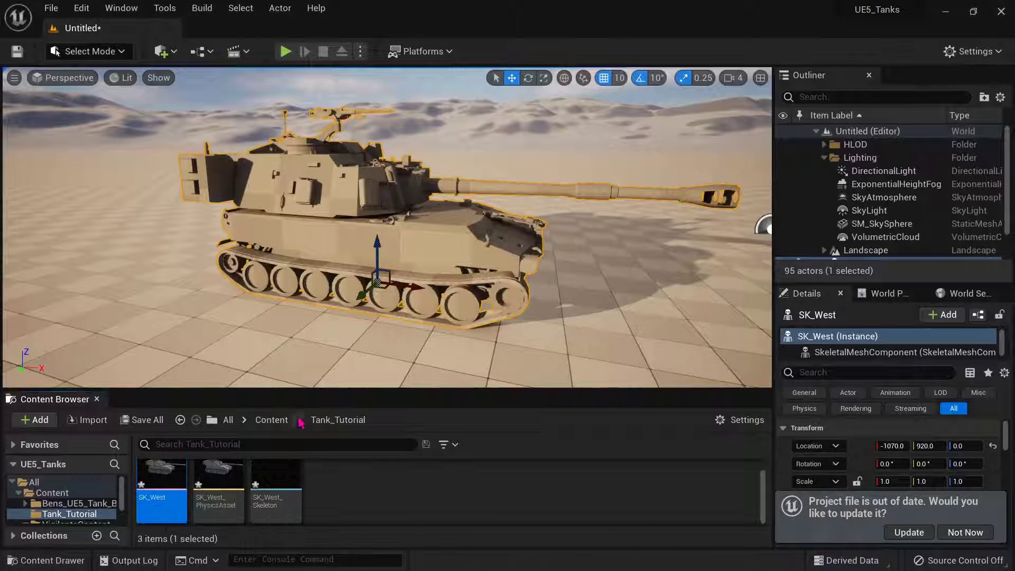
drag(312, 389, 312, 312)
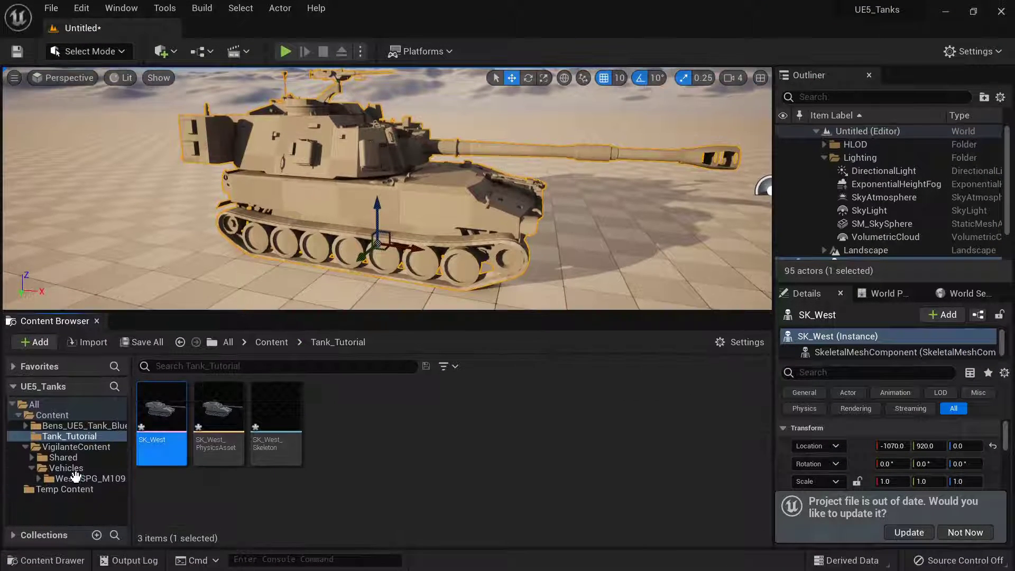
Step: Look through the blueprint, wheel and curve assets in Bens_UE5_Tank_Blueprint and its MasterMaterials subfolder
click(79, 425)
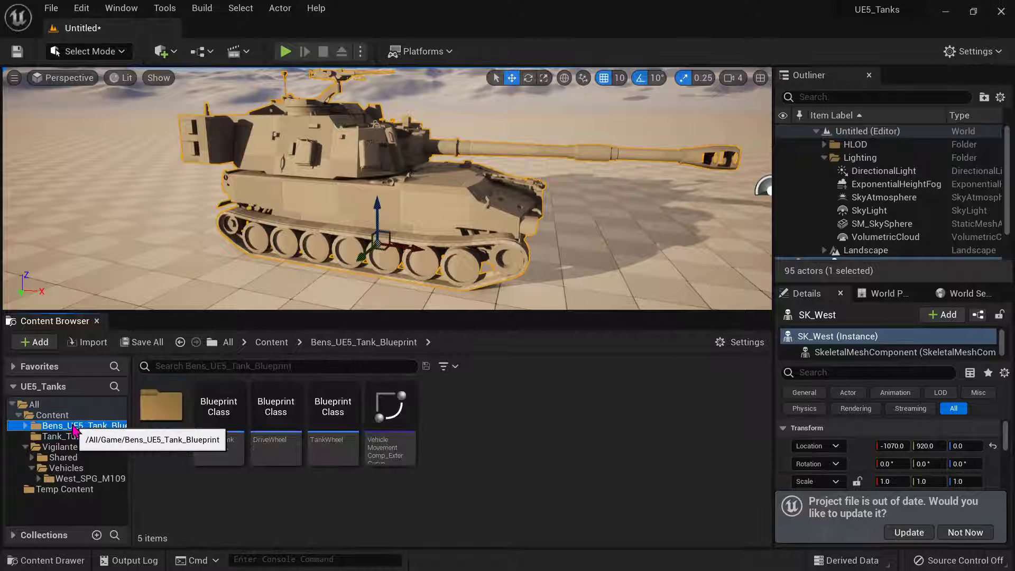
click(332, 417)
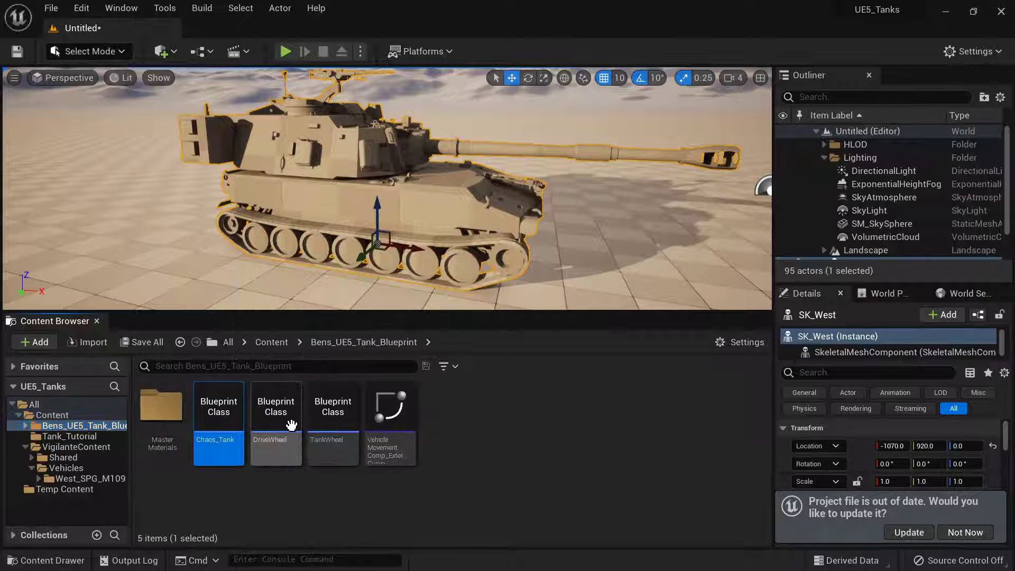
click(405, 414)
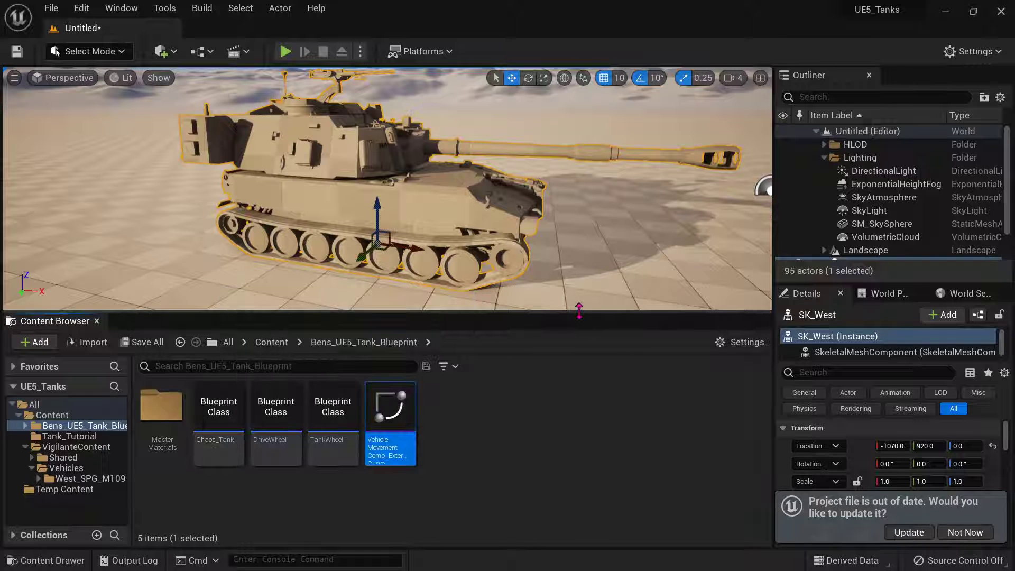
drag(578, 316, 579, 335)
double_click(161, 426)
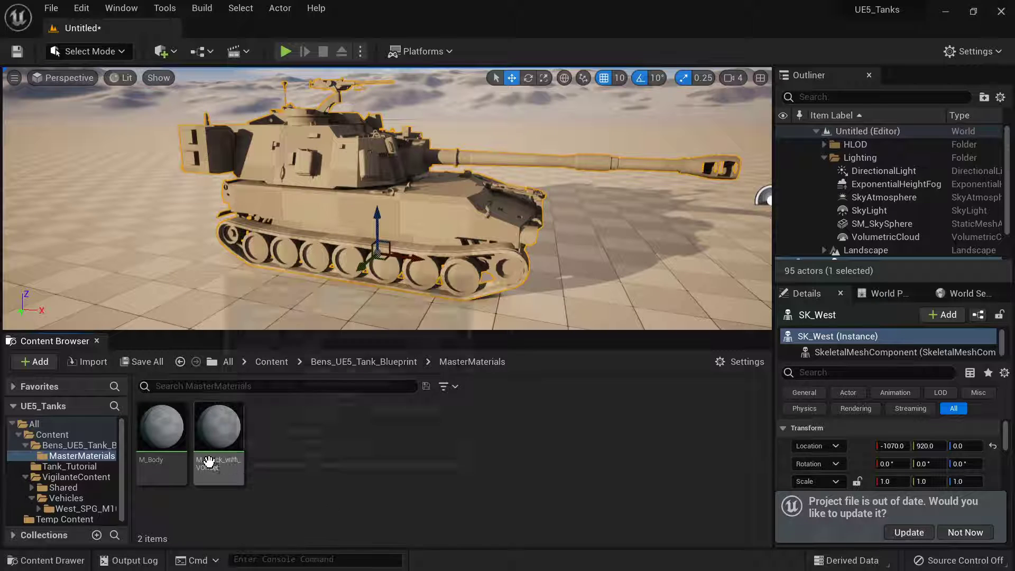
Step: Open the M_Body material from Bens_UE5_Tank_Blueprint's MasterMaterials folder for editing
click(61, 477)
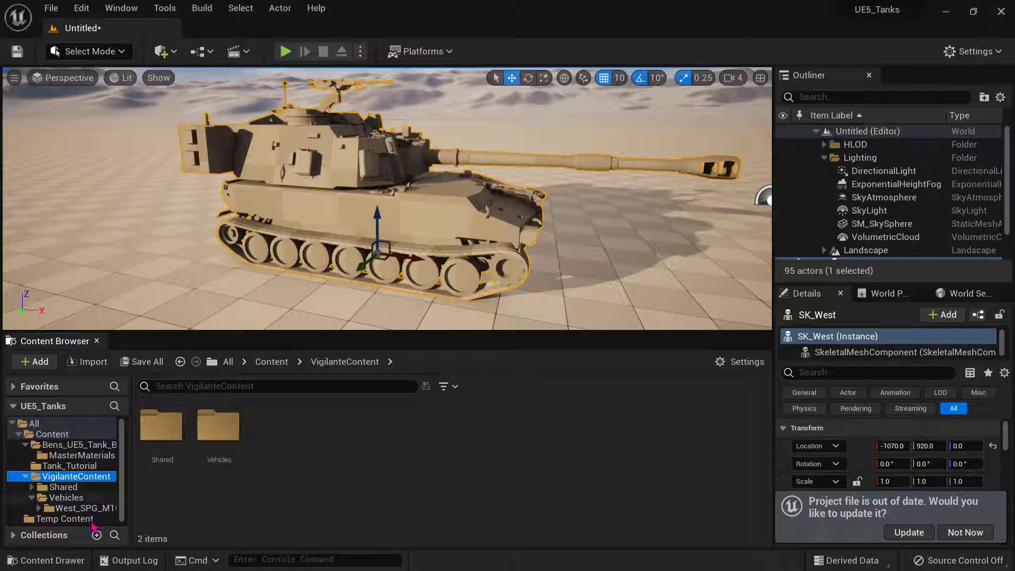
key(alt+Left)
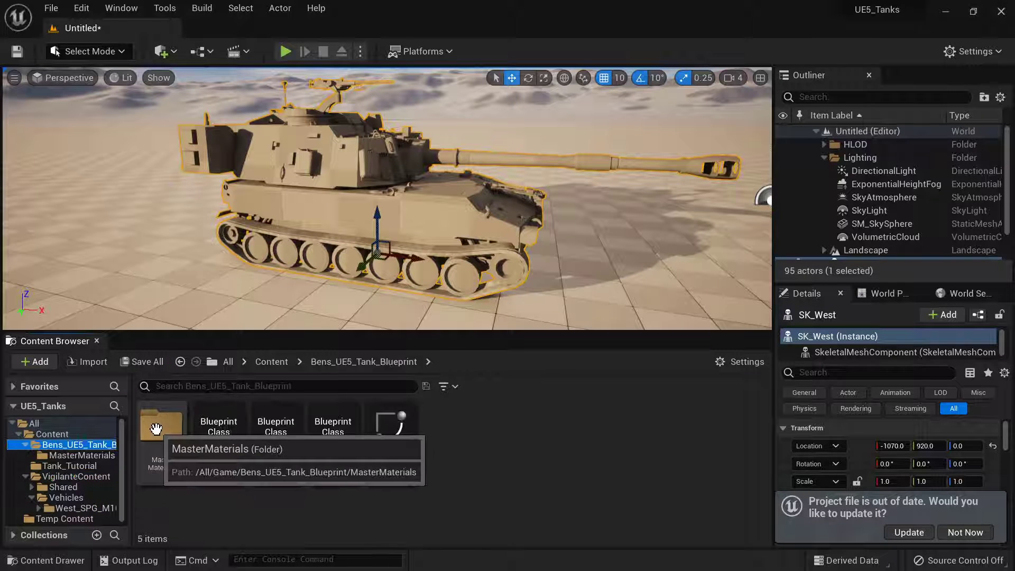
click(159, 431)
double_click(159, 430)
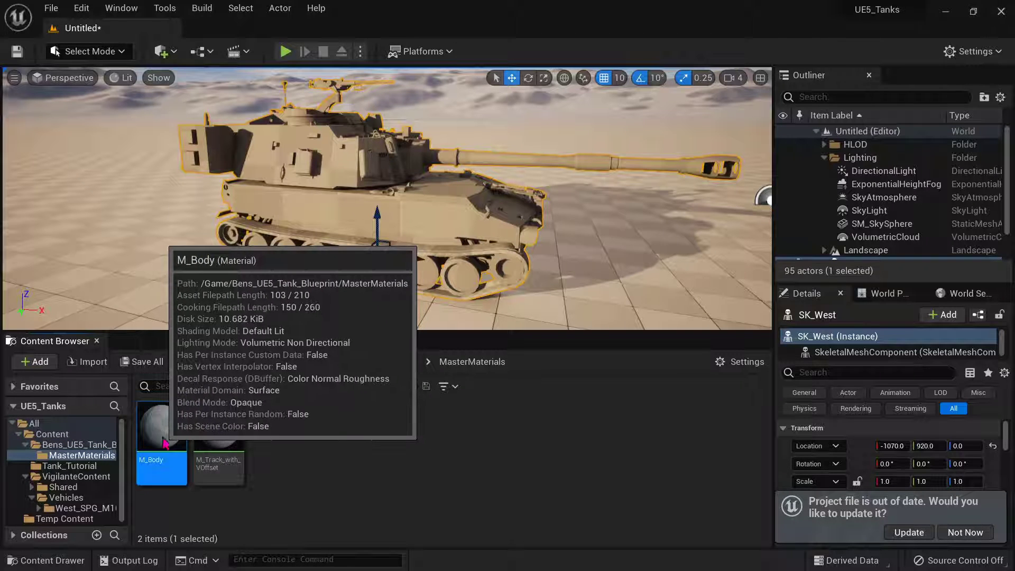
double_click(164, 443)
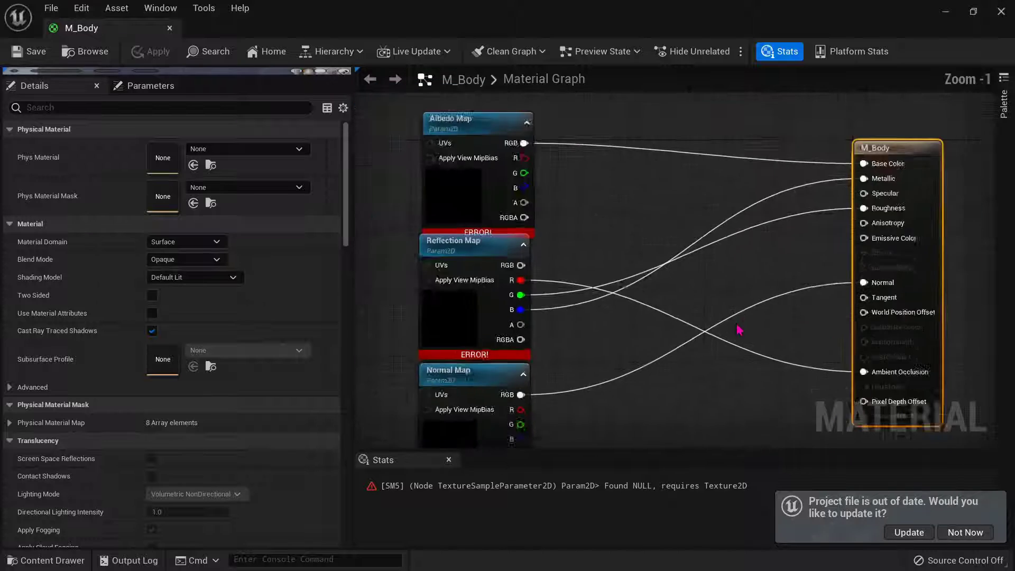
scroll(739, 330, down, 1)
mouse_move(569, 323)
right_down()
mouse_move(645, 251)
mouse_move(573, 299)
mouse_move(585, 315)
right_up()
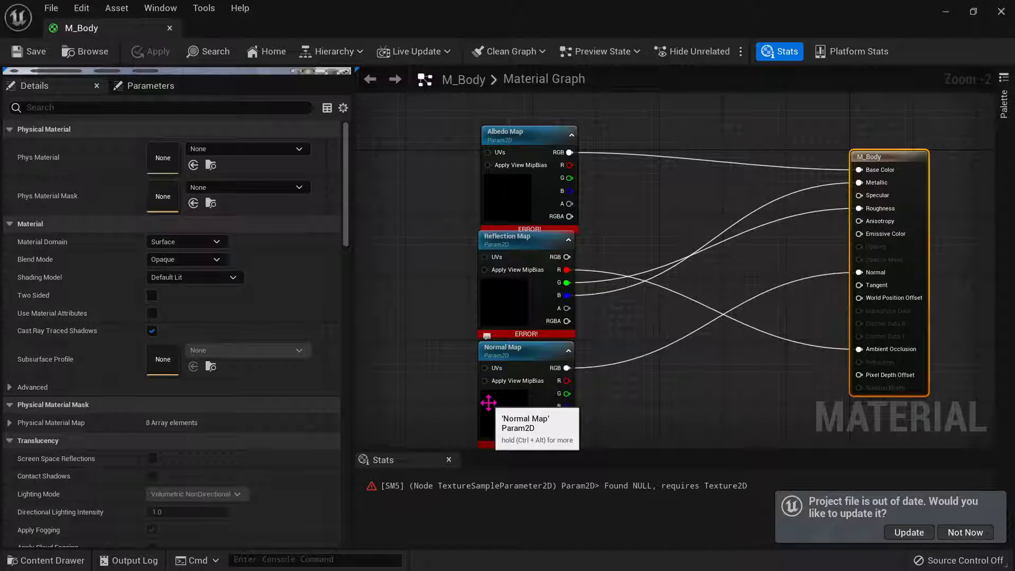
Step: Assign the T_West_SPG_M109_D_Forest texture from West_SPG_M109/Materials/Textures to M_Body's Albedo Map parameter
key(ctrl+space)
key(ctrl+space)
key(ctrl+space)
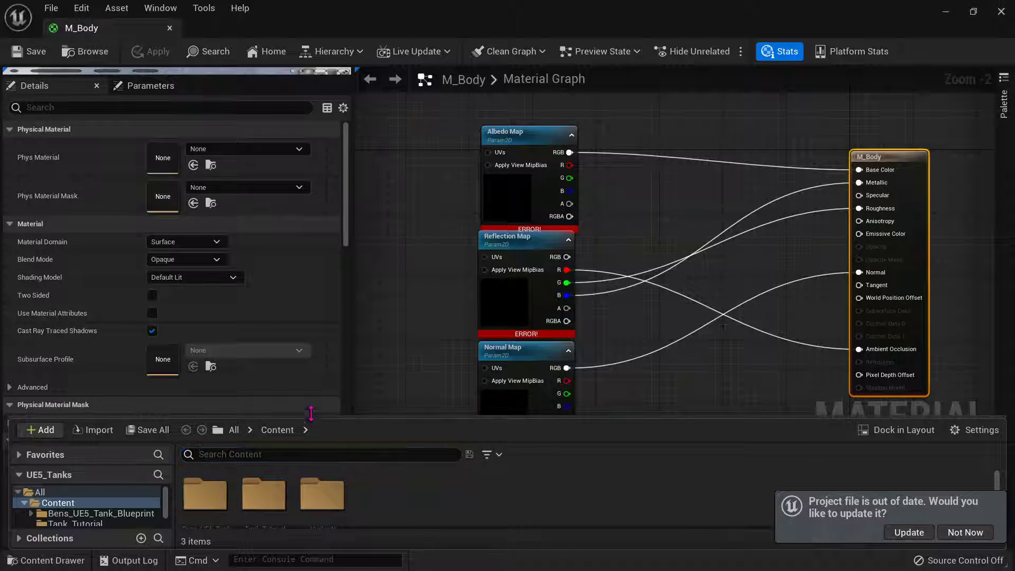
scroll(584, 285, down, 1)
scroll(585, 317, down, 1)
key(ctrl+space)
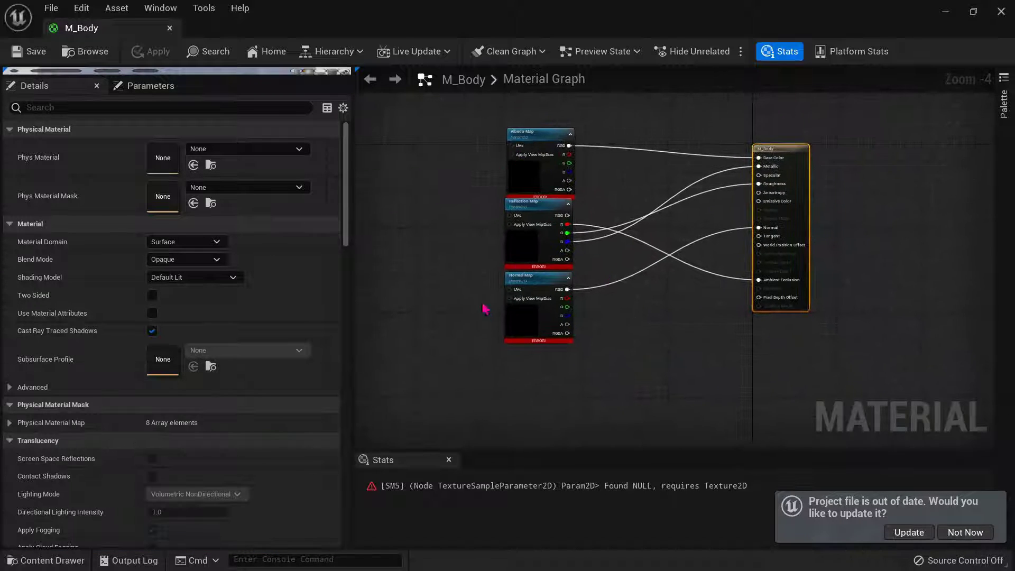
key(ctrl+space)
click(534, 133)
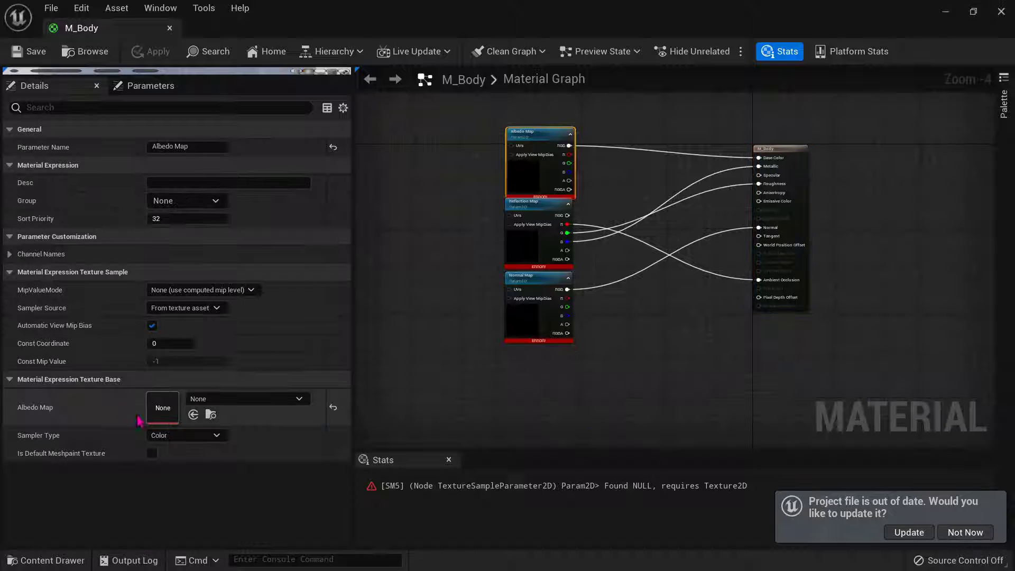
click(11, 271)
key(ctrl+space)
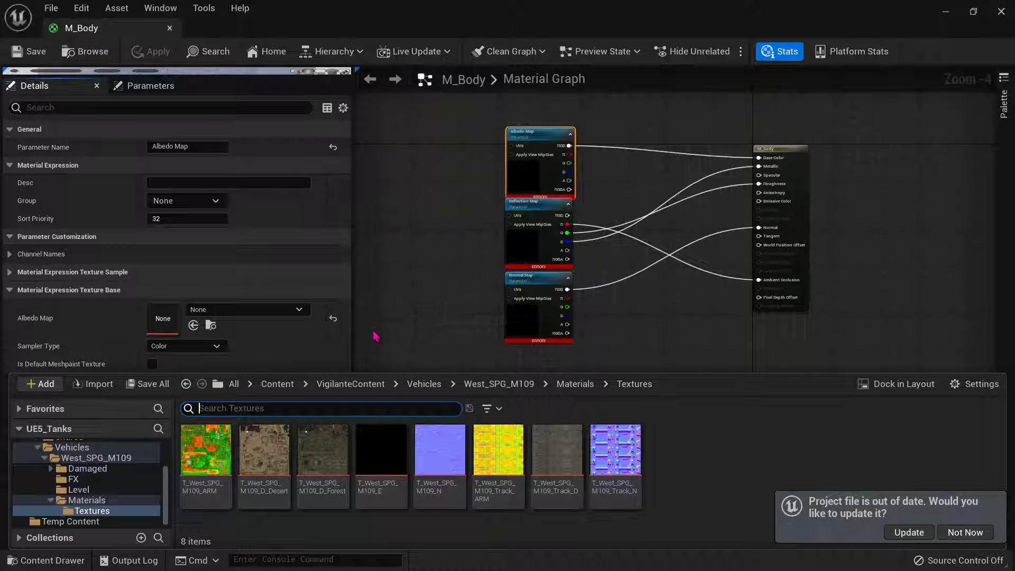
click(311, 457)
drag(311, 458, 175, 320)
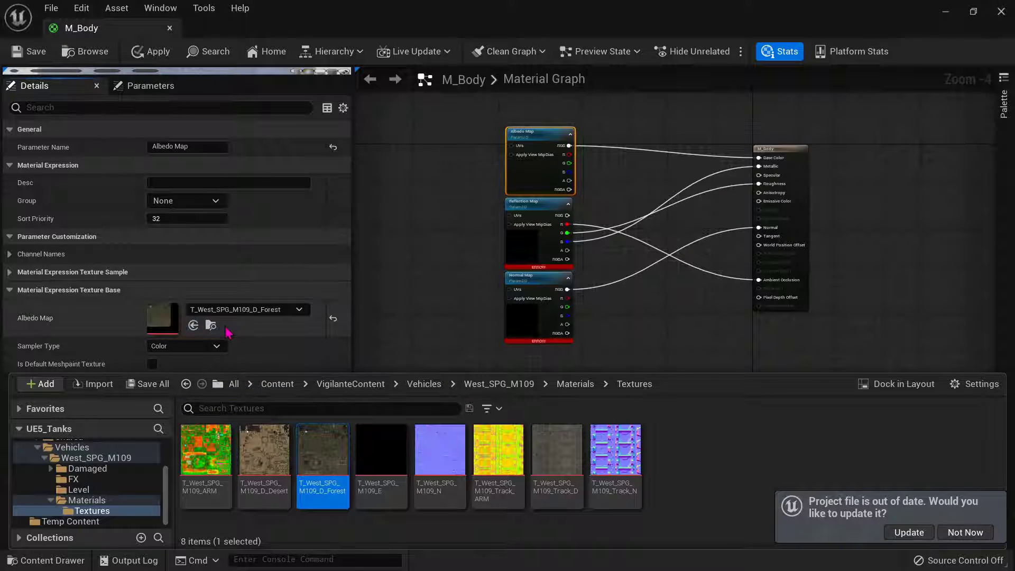
Step: Assign the T_West_SPG_M109_ARM texture to M_Body's Reflection Map parameter
click(548, 203)
key(ctrl+space)
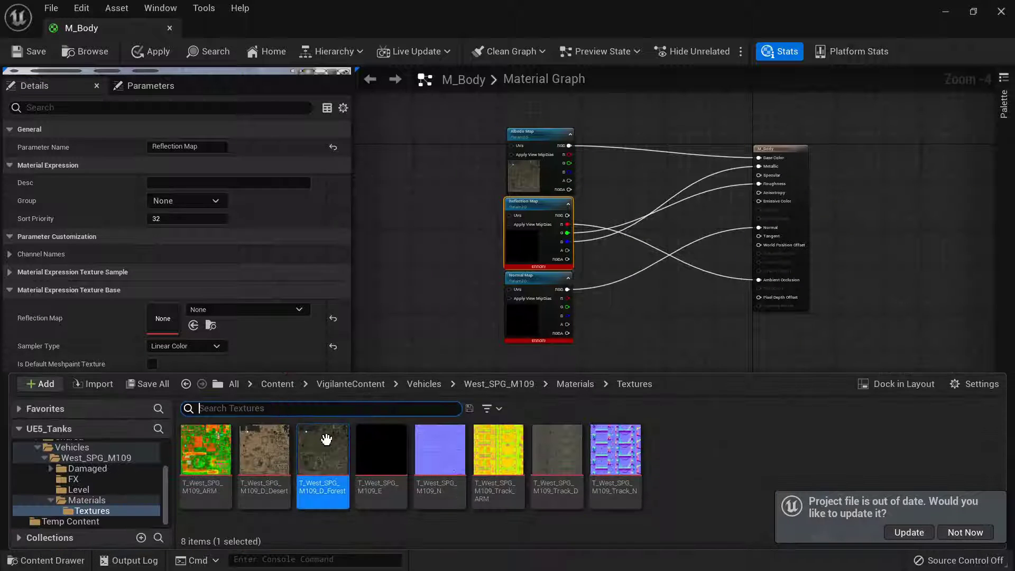
click(205, 450)
drag(205, 450, 185, 324)
Step: Assign the T_West_SPG_M109_N texture to M_Body's Normal Map parameter, then save and close the material
click(548, 275)
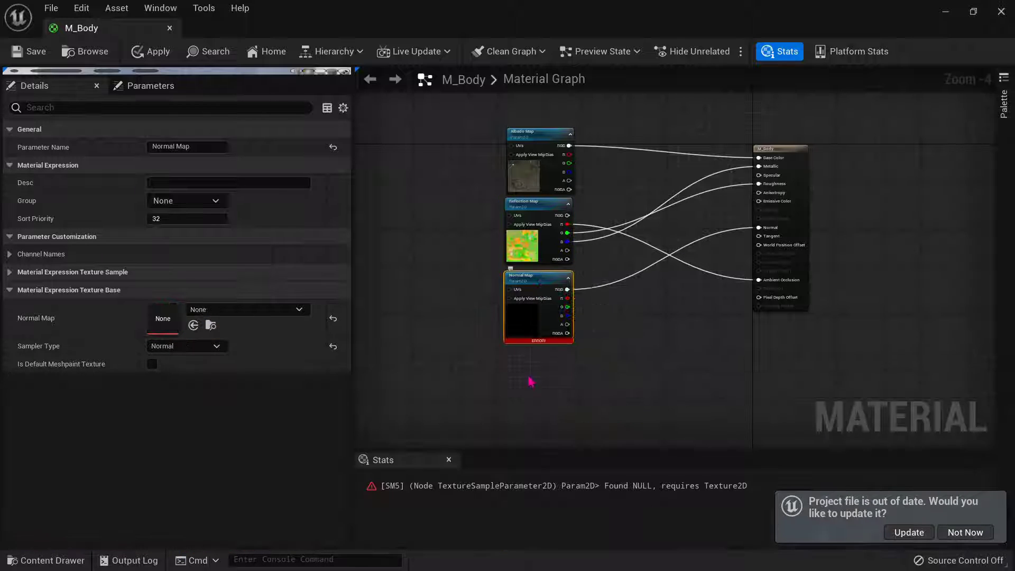
key(ctrl+space)
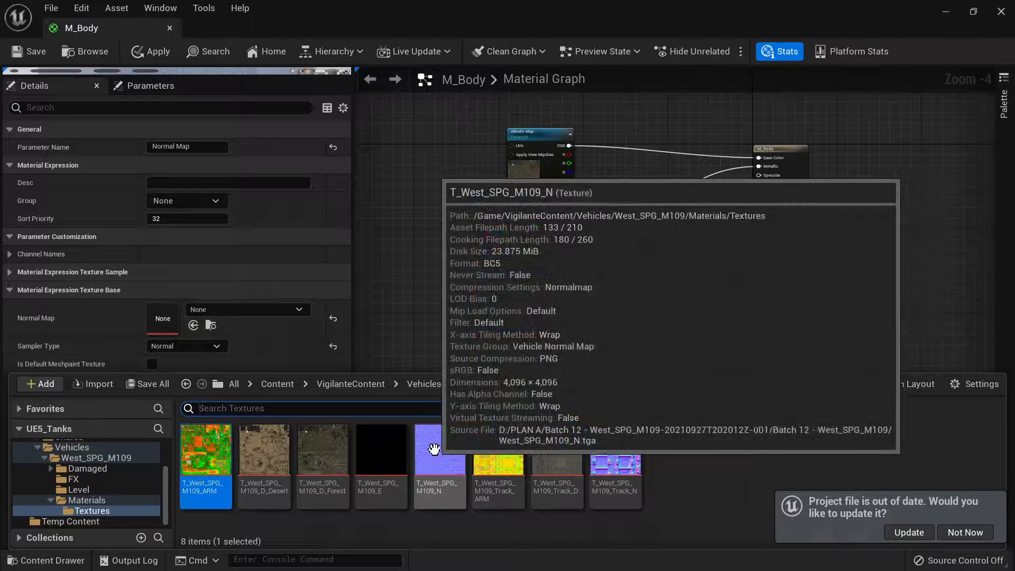
drag(433, 448, 216, 324)
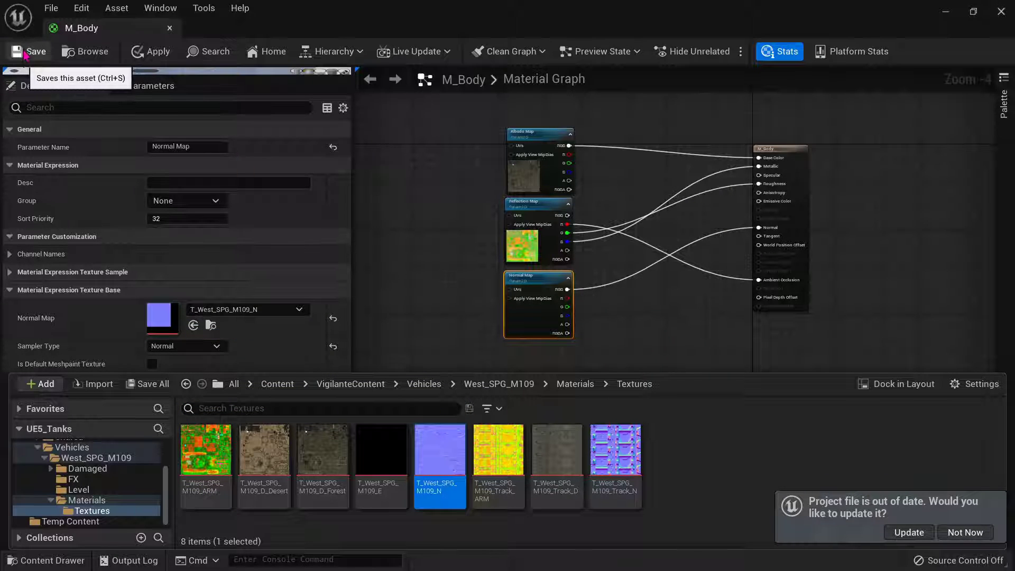
click(26, 52)
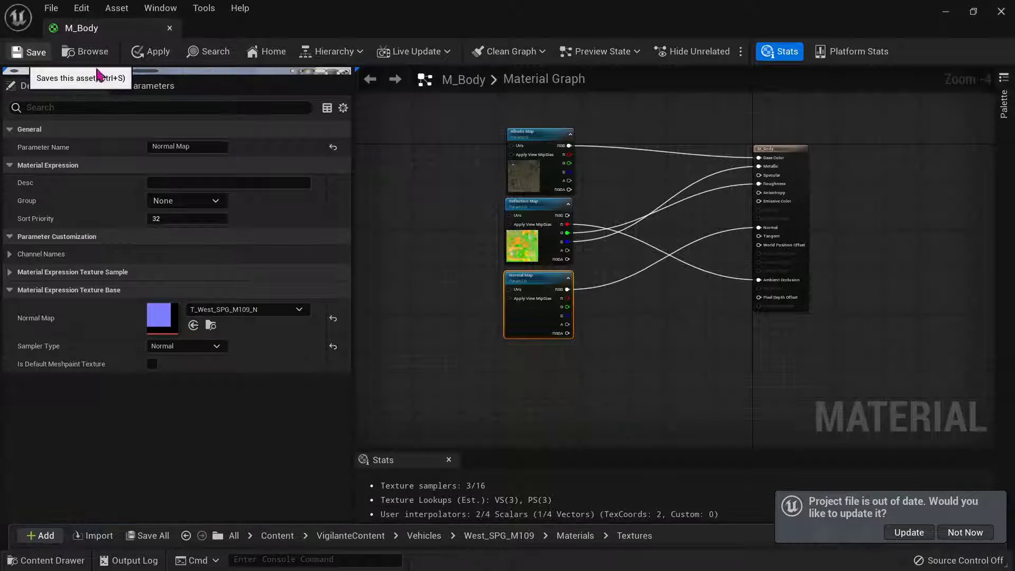
click(169, 27)
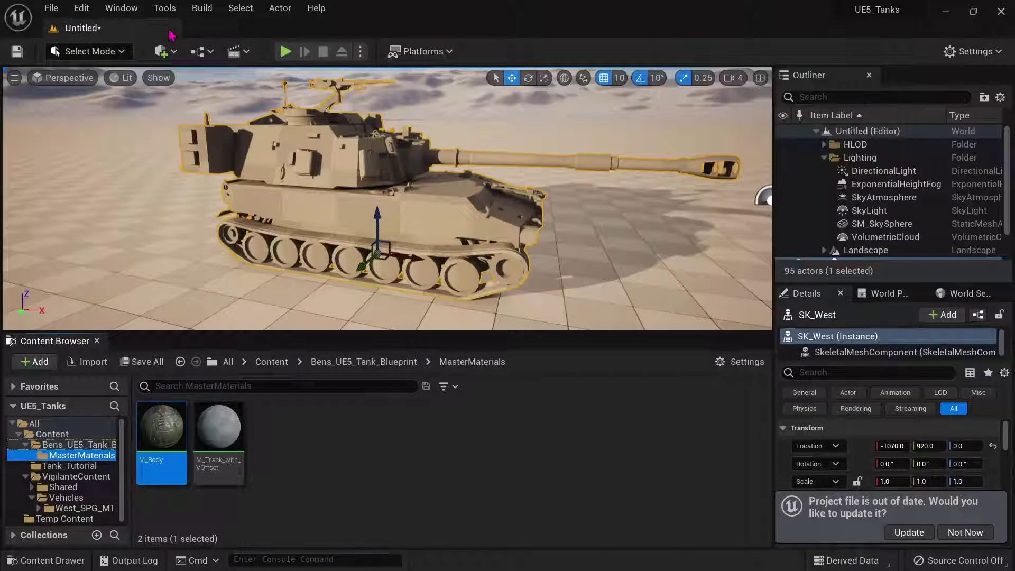
Step: Open the M_Track_with_VOffset material with its texture parameter and VOffset nodes all in view
double_click(221, 438)
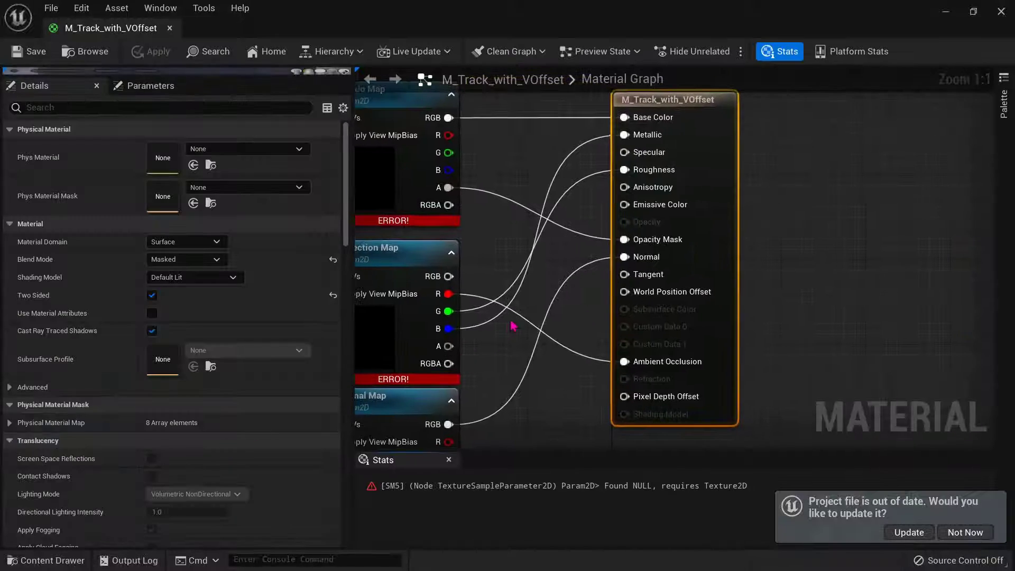
right_drag(664, 326, 658, 340)
scroll(658, 340, down, 4)
right_drag(593, 358, 711, 316)
scroll(637, 299, up, 1)
scroll(629, 312, up, 1)
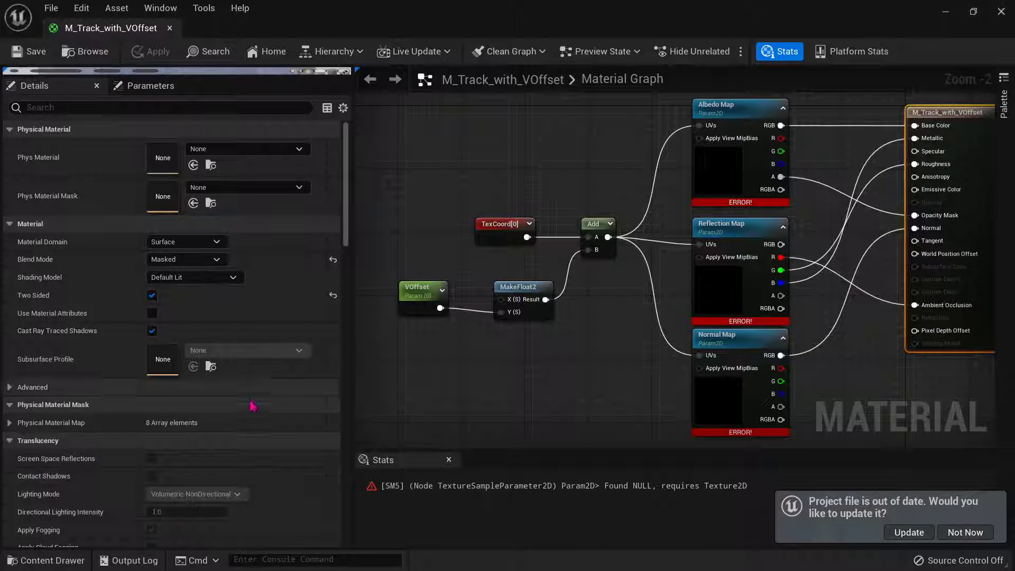
Step: Assign the T_West_SPG_M109_Track_D texture to the track material's Albedo Map parameter
click(769, 177)
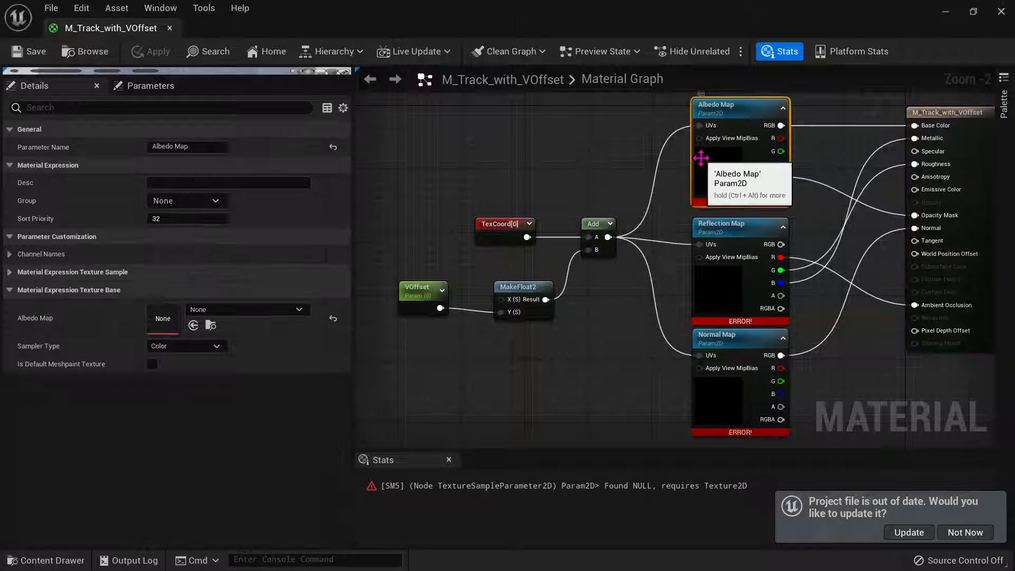
click(45, 560)
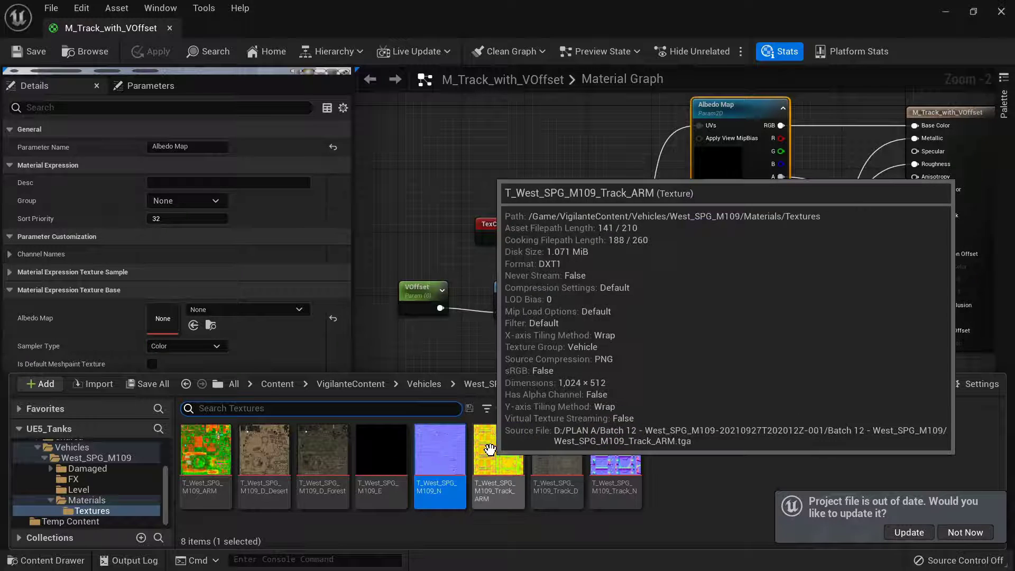
drag(568, 467, 217, 316)
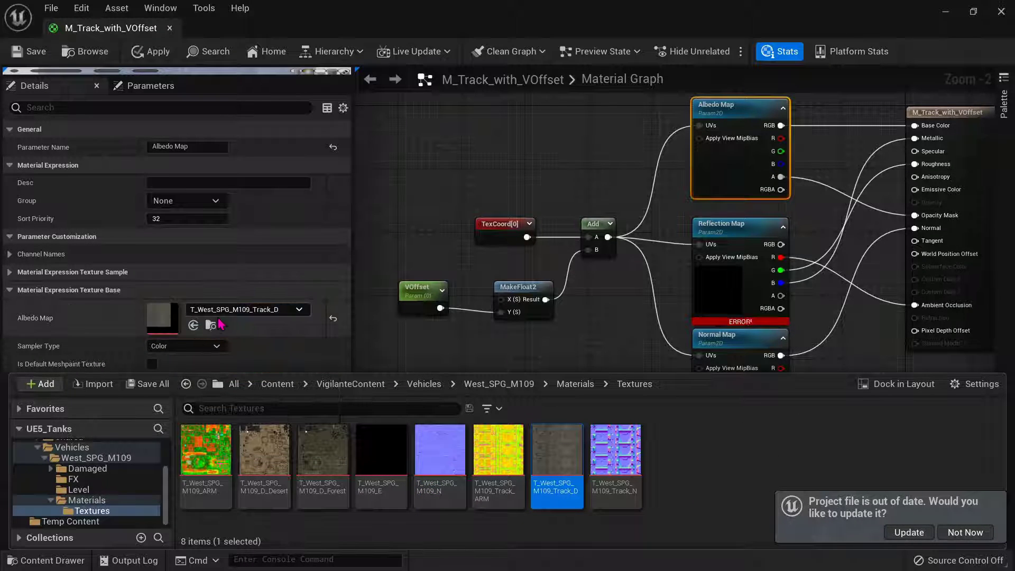
Step: Assign the T_West_SPG_M109_Track_ARM texture to the track material's Reflection Map parameter
click(728, 222)
key(ctrl+space)
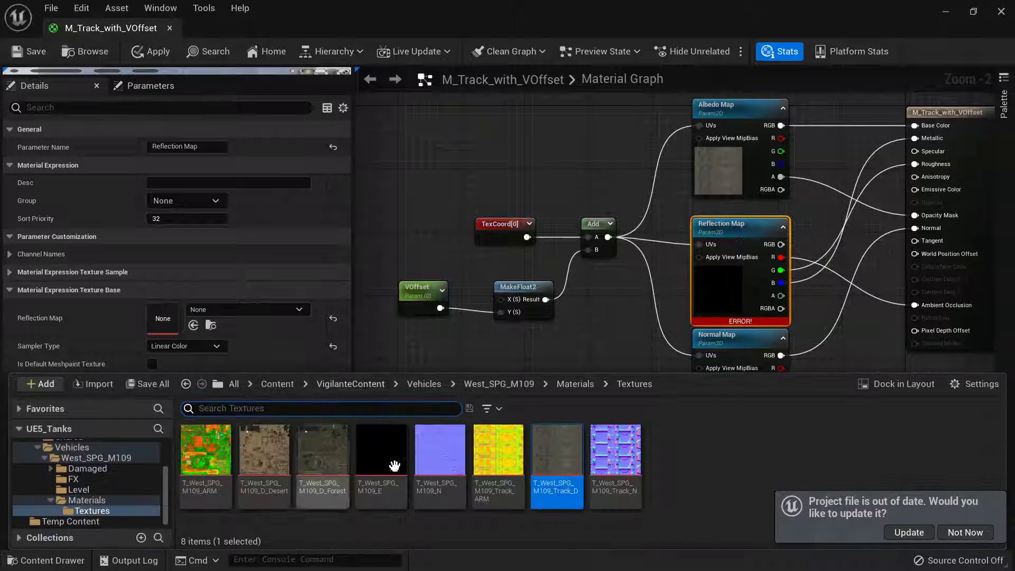
drag(497, 449, 247, 311)
Step: Assign the T_West_SPG_M109_Track_N texture to the track material's Normal Map parameter
scroll(730, 311, down, 1)
right_drag(747, 346, 652, 225)
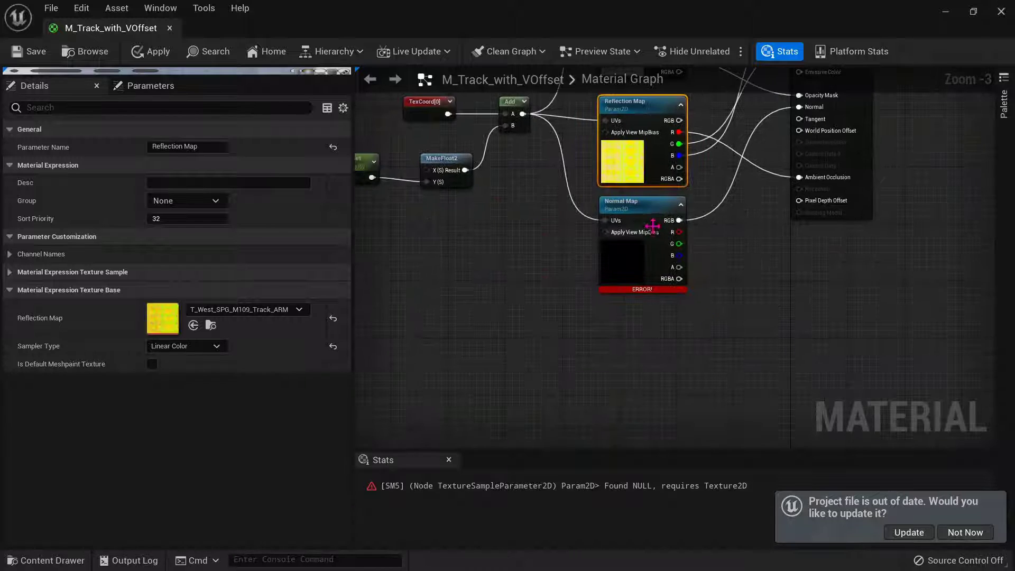
click(652, 226)
key(ctrl+space)
drag(615, 449, 216, 328)
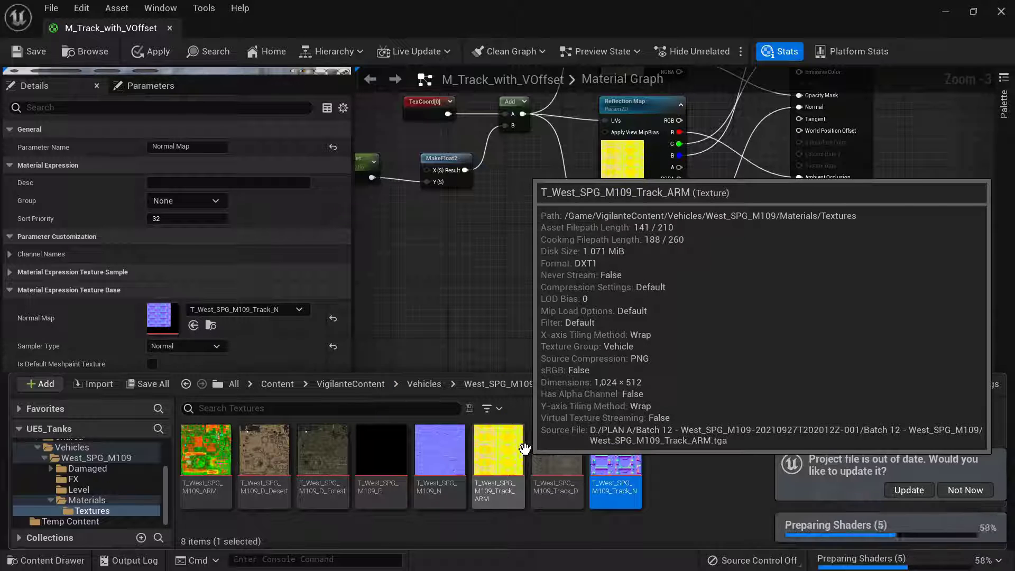
key(ctrl+space)
right_drag(491, 224, 518, 290)
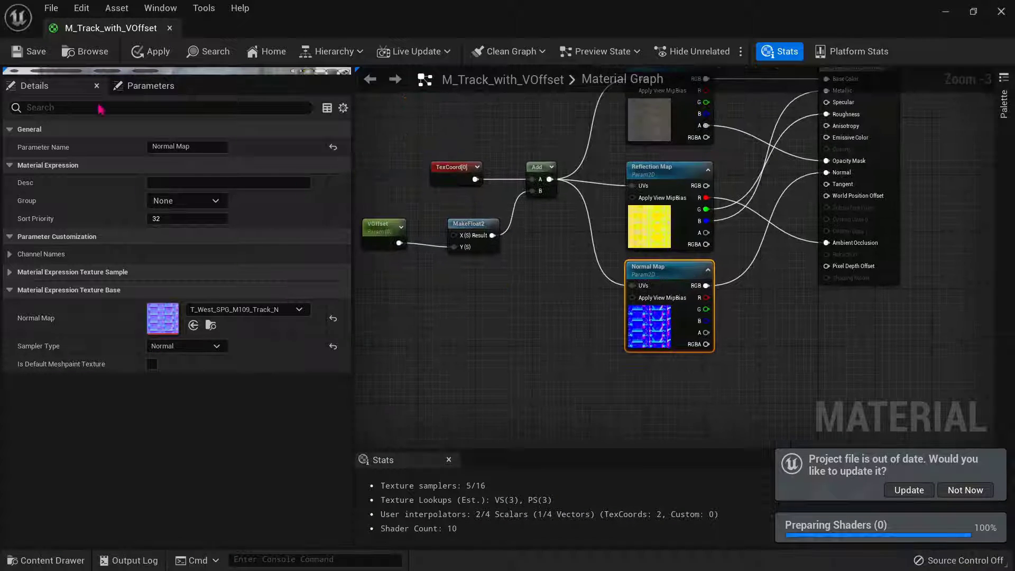
Step: Save and close the M_Track_with_VOffset material, and update the outdated project file
click(30, 51)
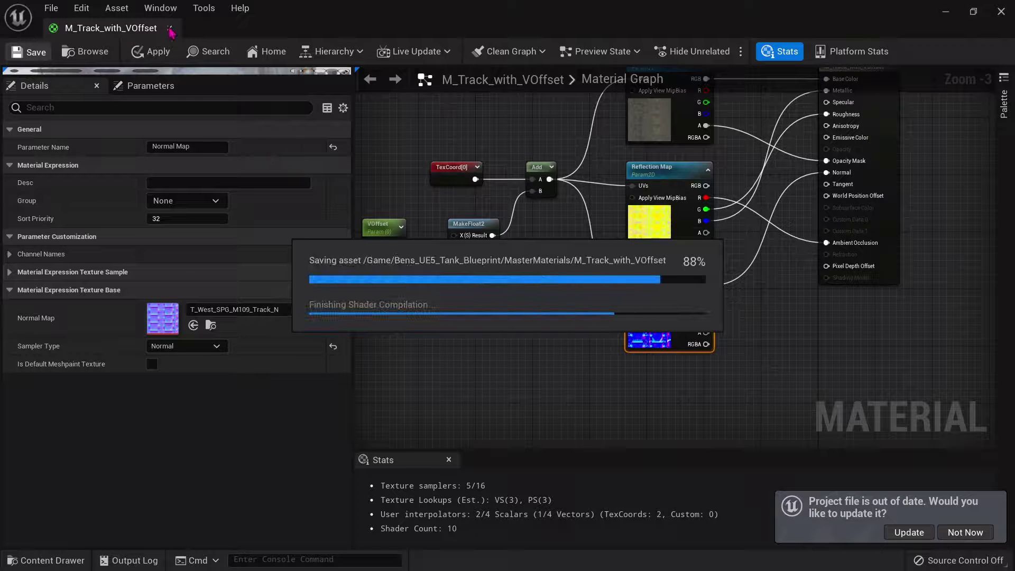
click(170, 28)
click(917, 534)
Step: Create material instances of M_Body and M_Track_with_VOffset in the MasterMaterials folder, keeping their default names
right_click(164, 438)
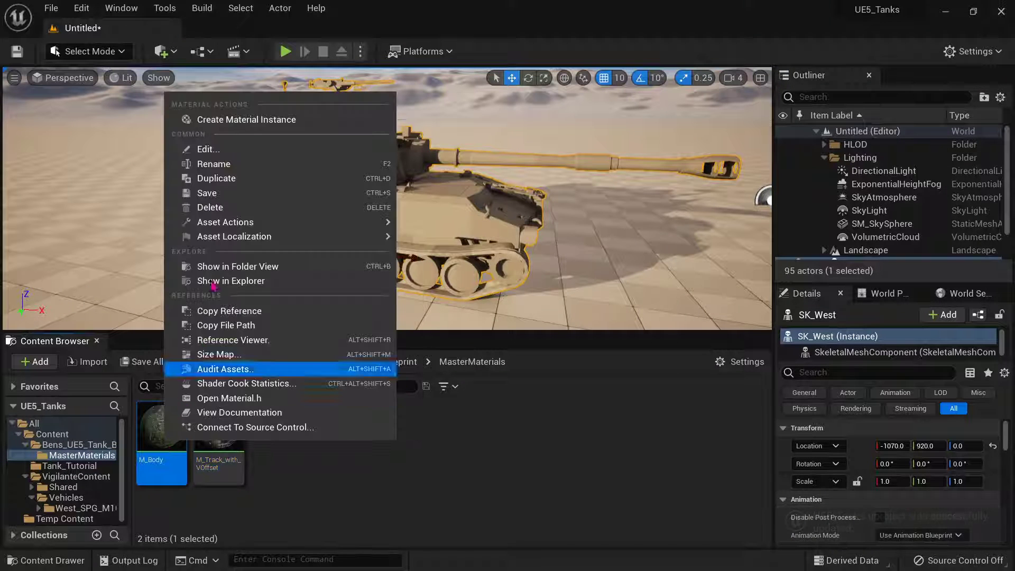
click(260, 120)
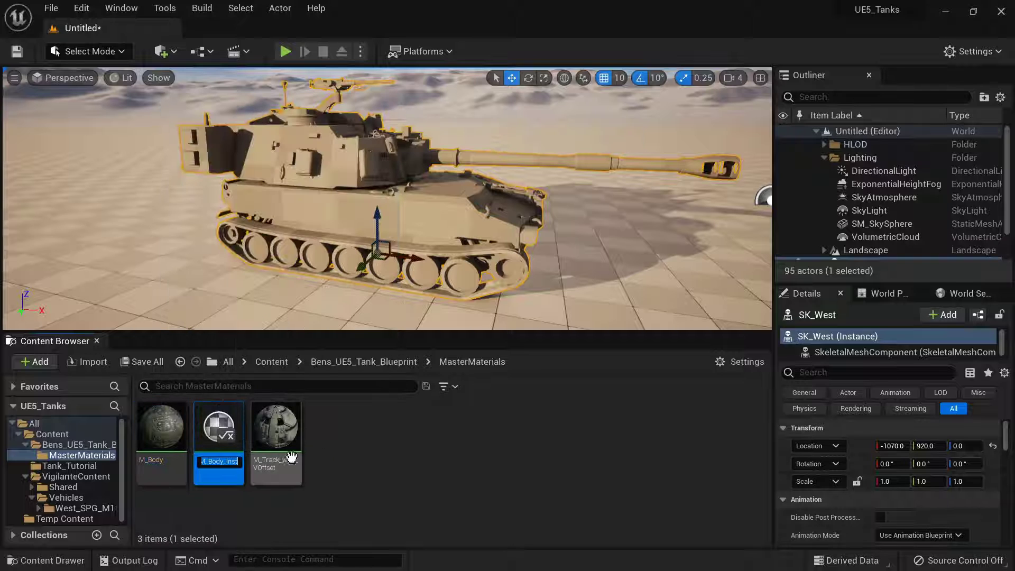
right_click(285, 437)
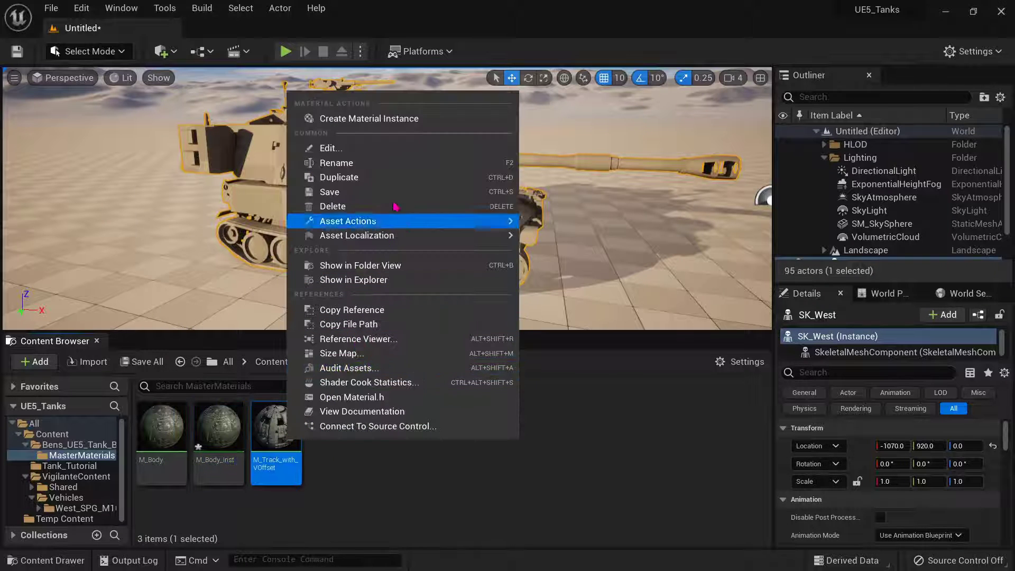
click(391, 118)
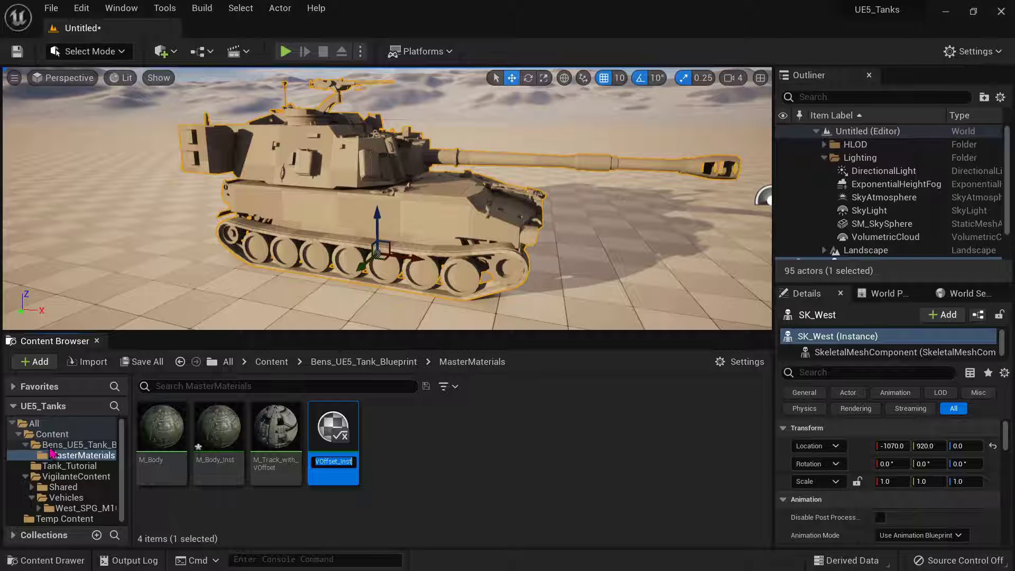
Step: Open the SK_West skeletal mesh from the Tank_Tutorial folder and show its material slots
click(79, 444)
click(51, 434)
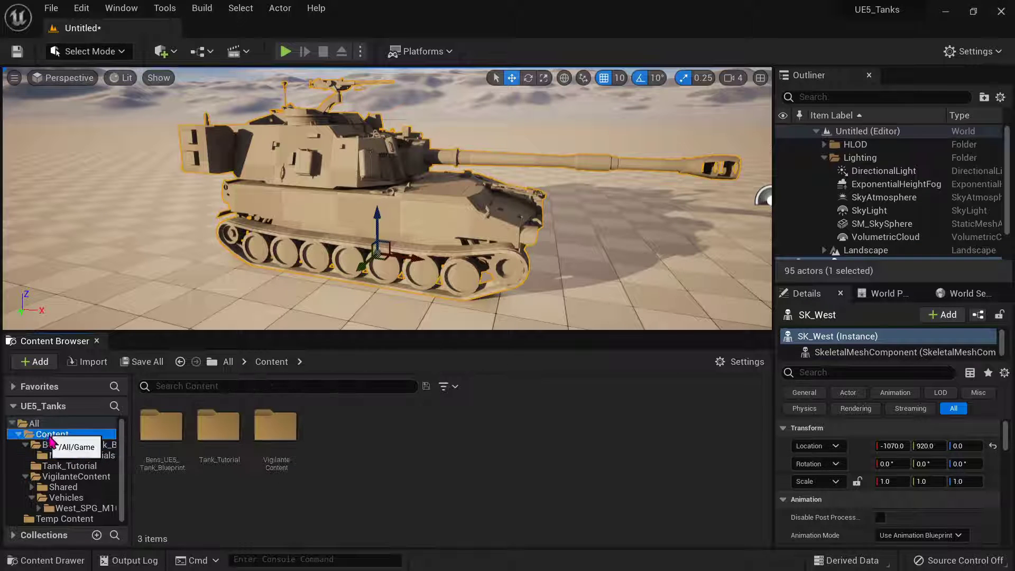
click(55, 455)
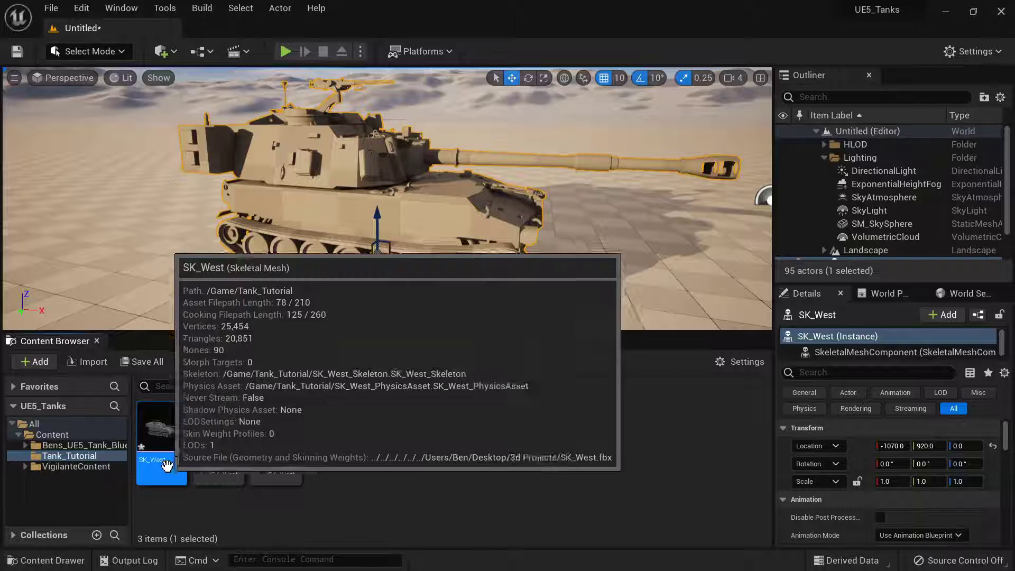
double_click(159, 453)
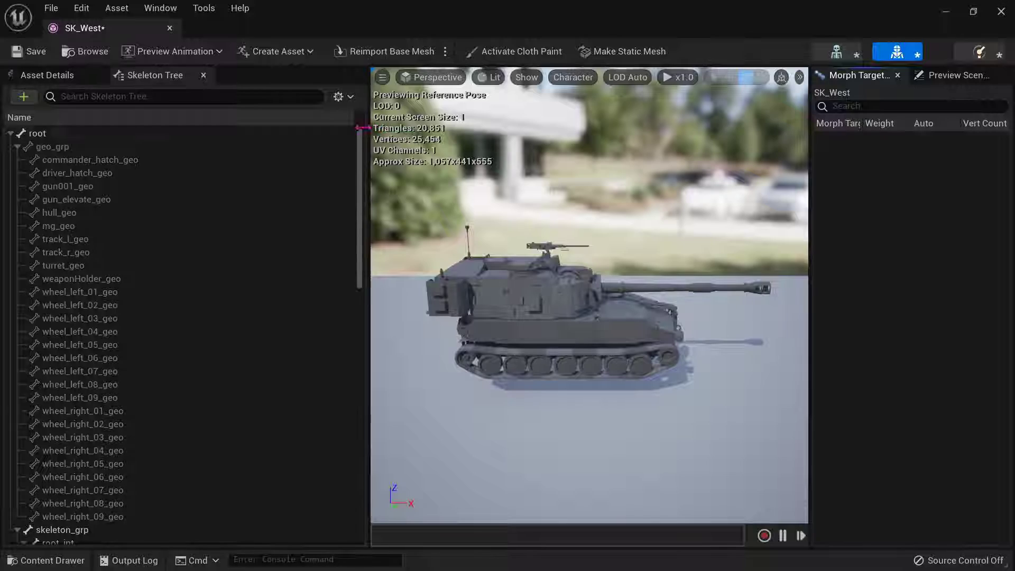
drag(357, 141, 289, 150)
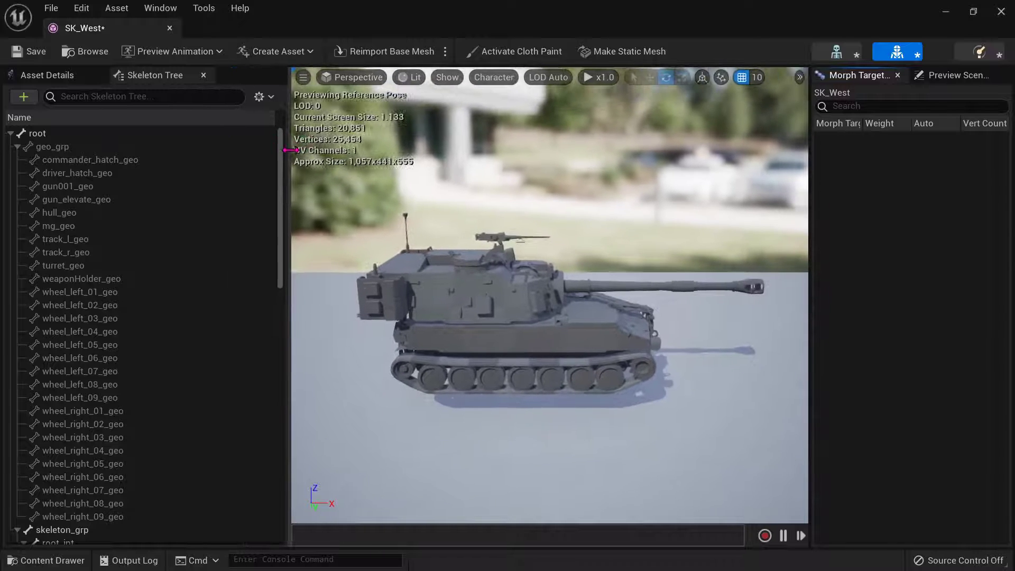
click(74, 79)
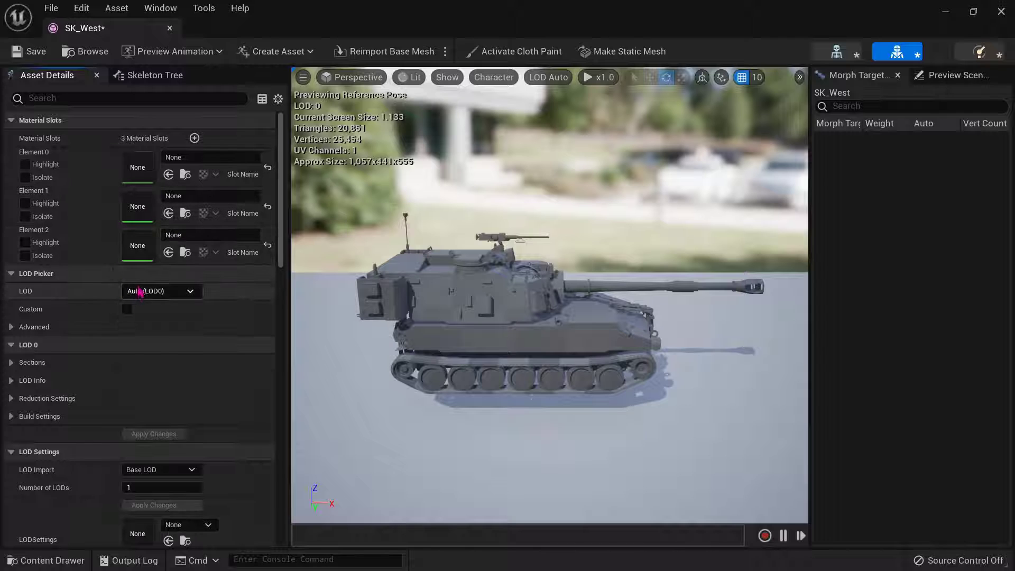
Step: Assign M_Body_Inst from the MasterMaterials folder to the SK_West mesh's Element 0 material slot
key(ctrl+space)
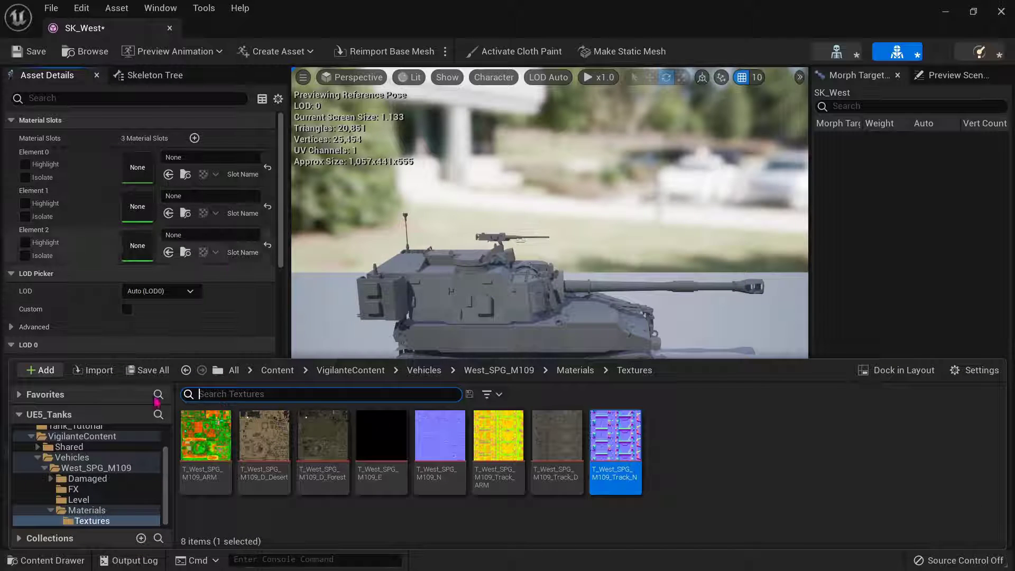
scroll(83, 506, up, 3)
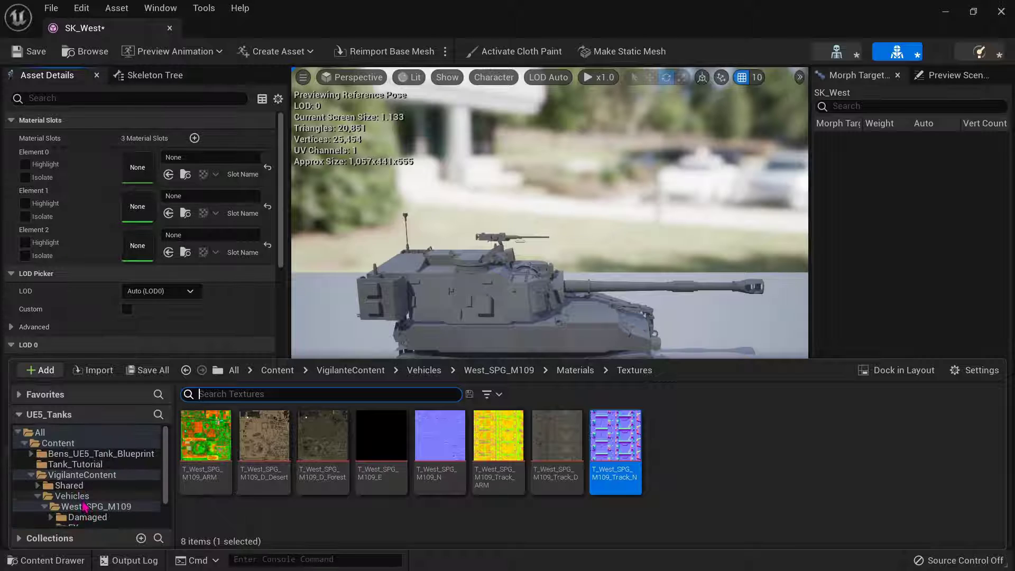
click(69, 454)
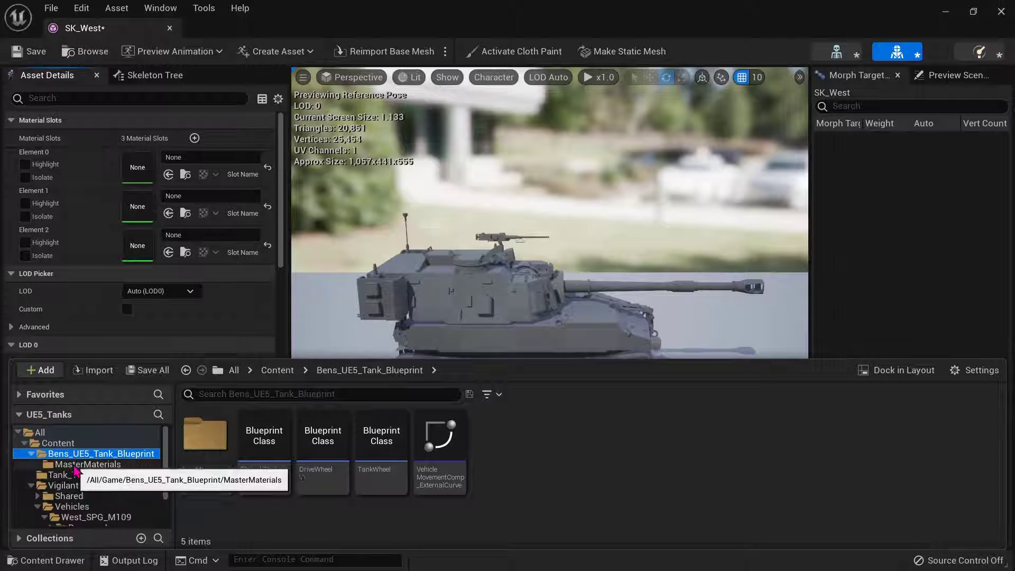
click(80, 464)
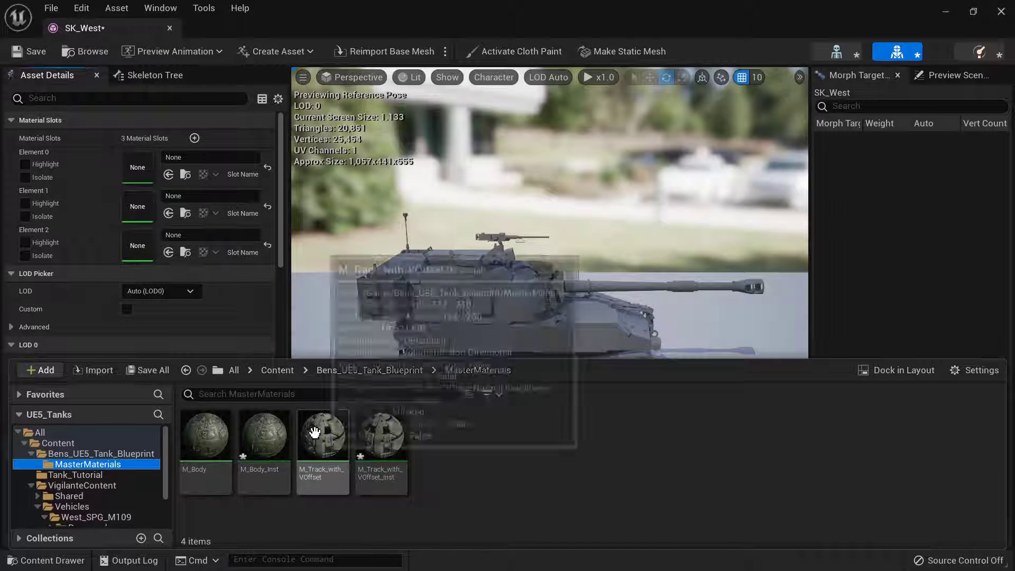
drag(264, 447, 166, 160)
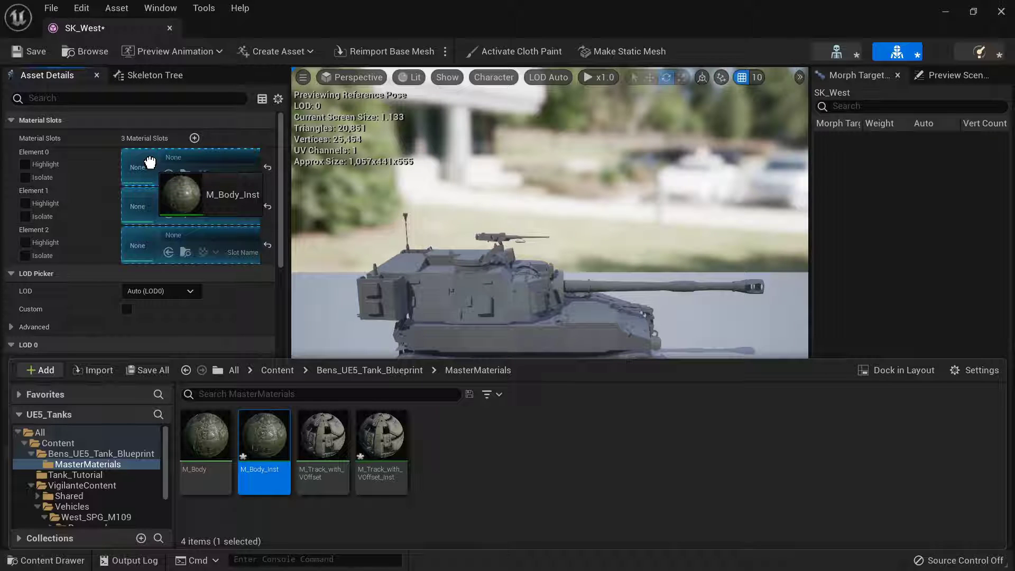
drag(150, 162, 150, 164)
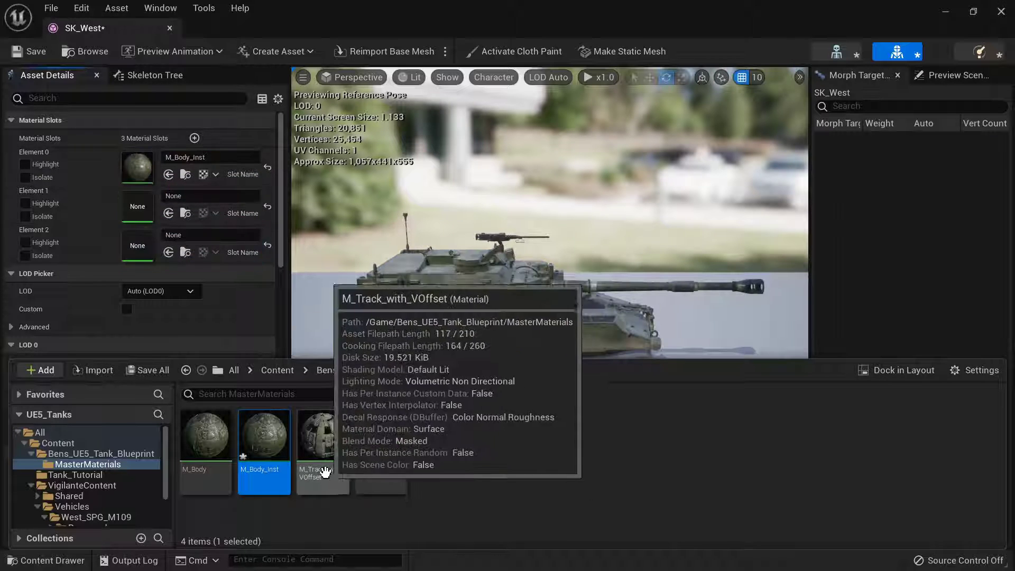
Step: Assign M_Track_with_VOffset_Inst to the Element 1 and Element 2 material slots and inspect the textured tank
drag(323, 444, 324, 448)
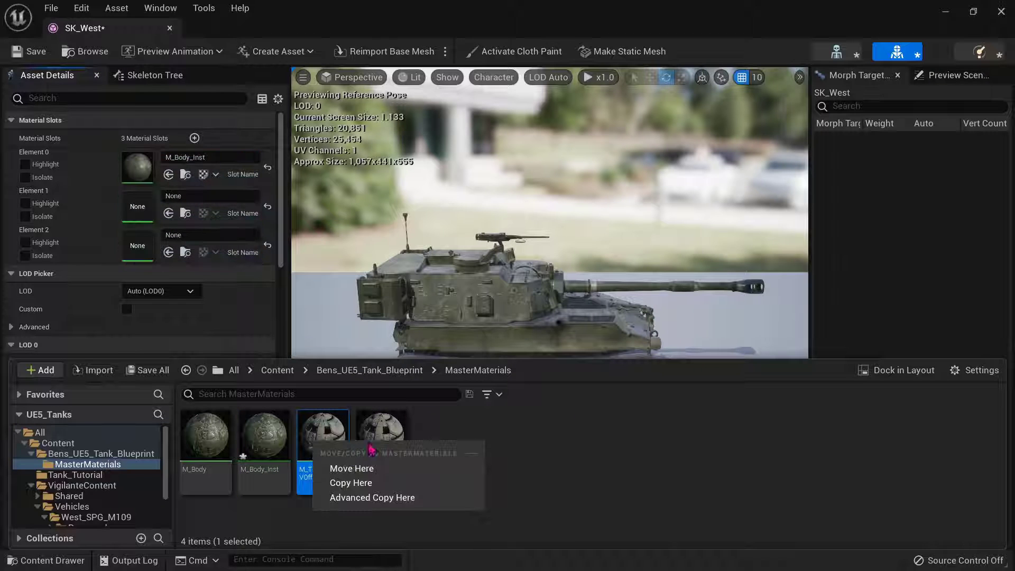
click(381, 436)
drag(381, 436, 191, 207)
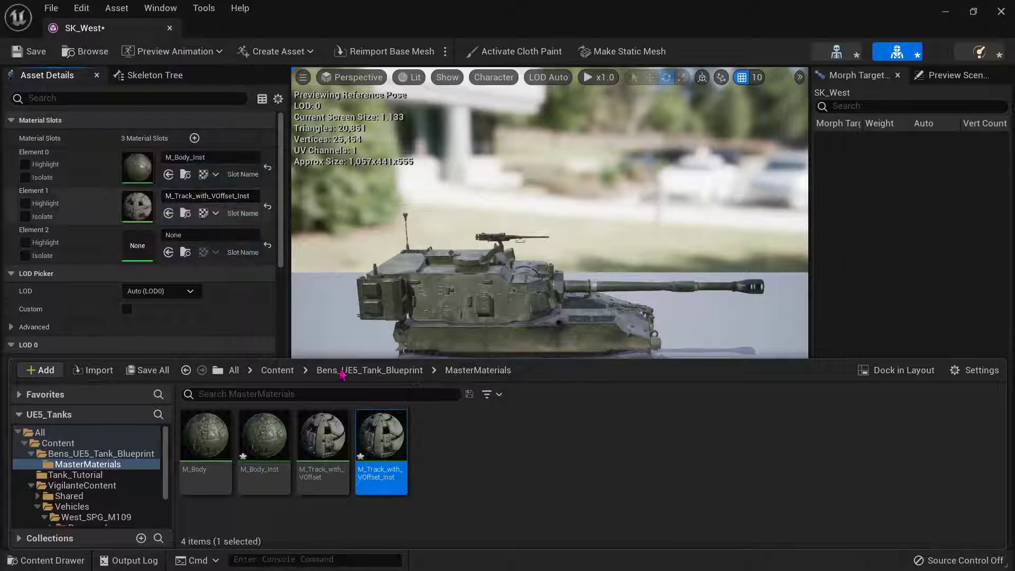
drag(381, 444, 217, 252)
drag(189, 251, 188, 252)
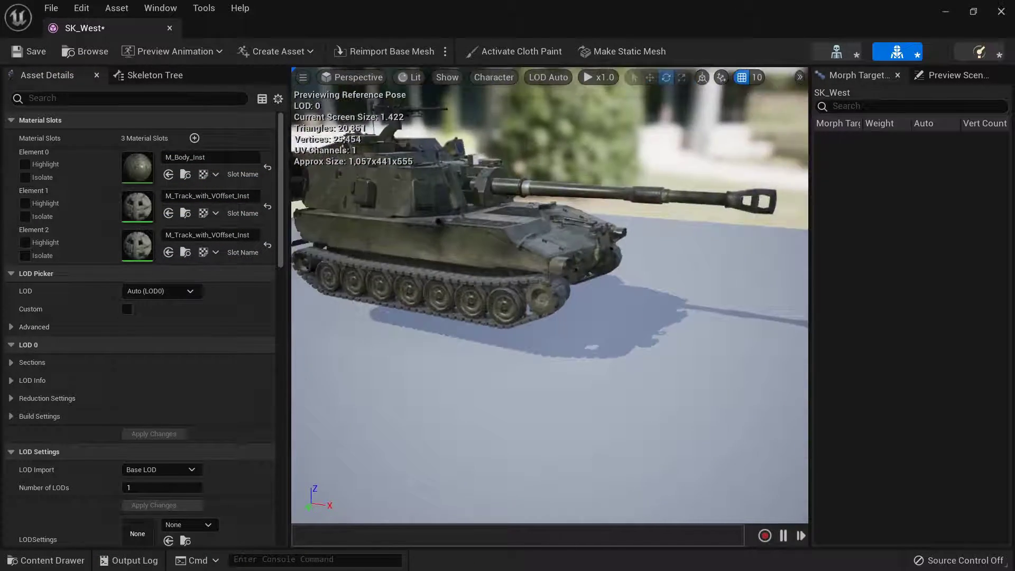
mouse_move(458, 282)
right_down()
mouse_move(386, 279)
mouse_move(458, 282)
right_up()
key(ctrl+space)
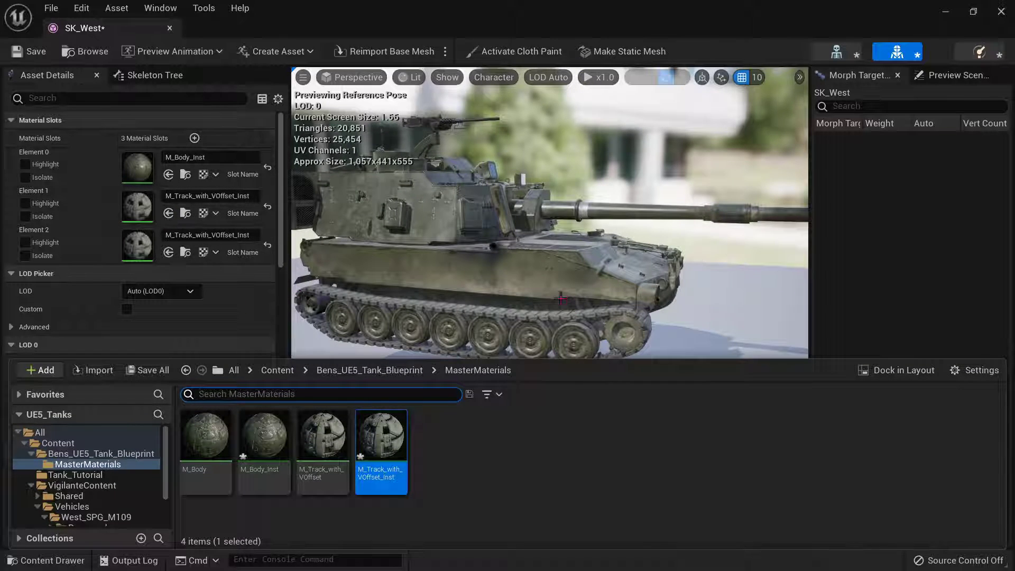
right_drag(433, 254, 243, 263)
mouse_move(551, 300)
right_down()
mouse_move(508, 274)
mouse_move(528, 243)
mouse_move(539, 307)
mouse_move(552, 299)
right_up()
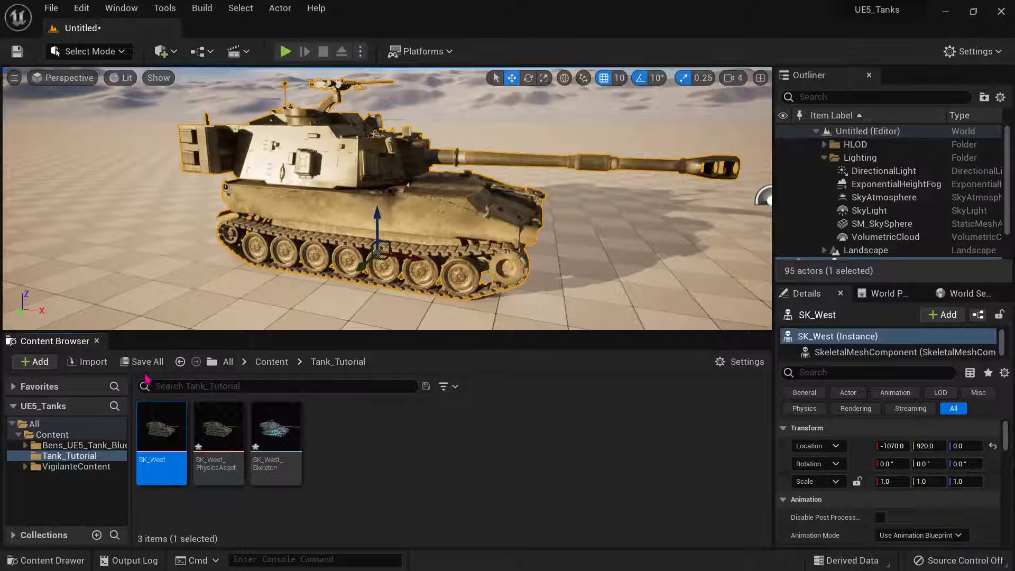
Step: Try to open the Chaos_Tank blueprint from the Bens_UE5_Tank_Blueprint folder
click(71, 445)
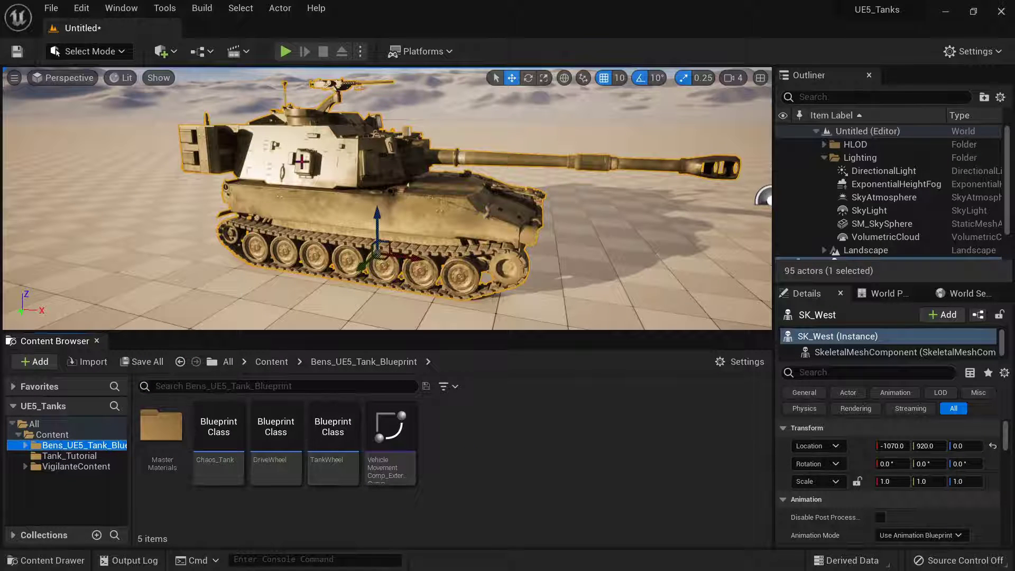
right_drag(344, 247, 378, 259)
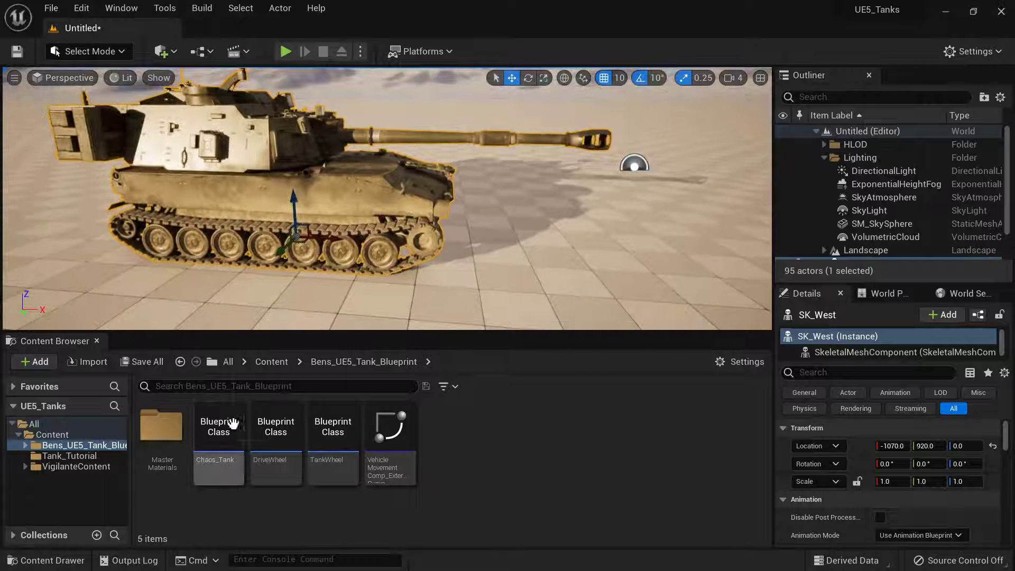
right_drag(247, 189, 335, 182)
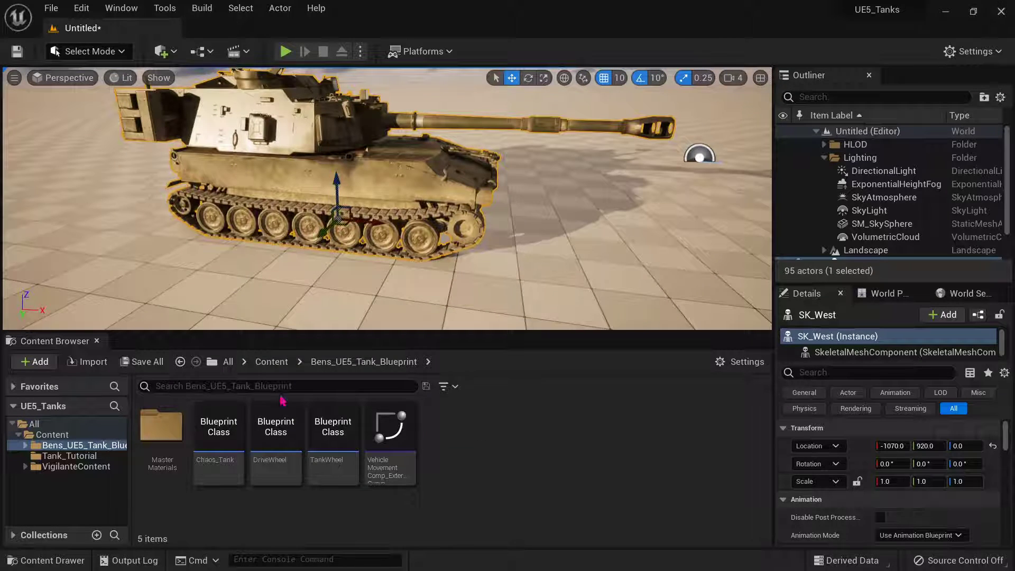
double_click(218, 444)
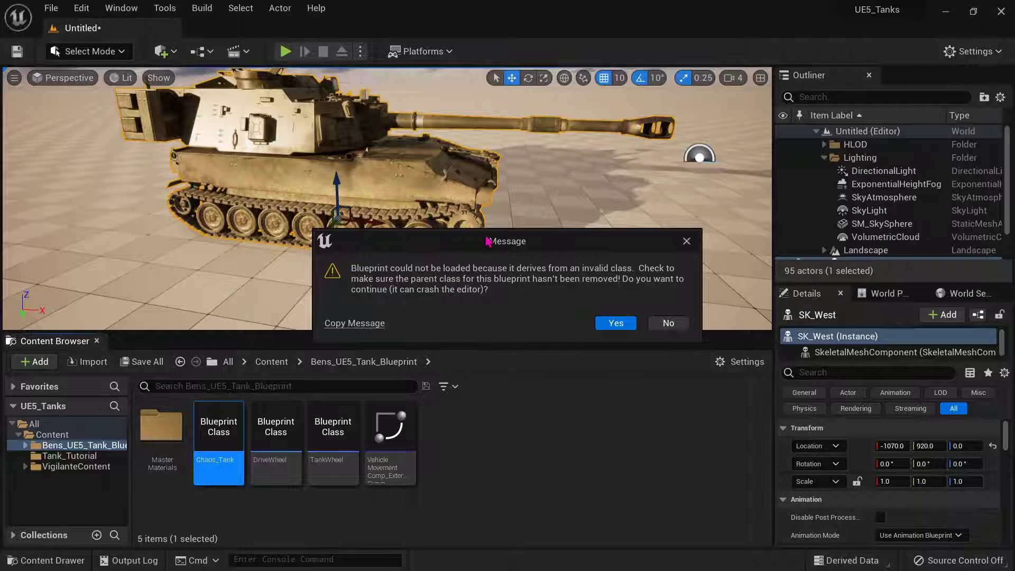
click(687, 241)
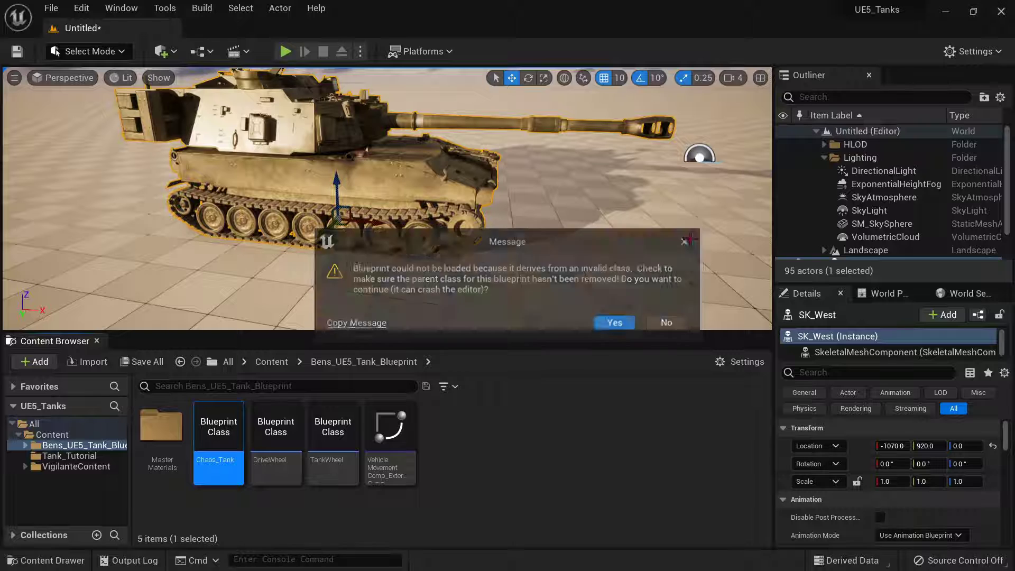
click(168, 10)
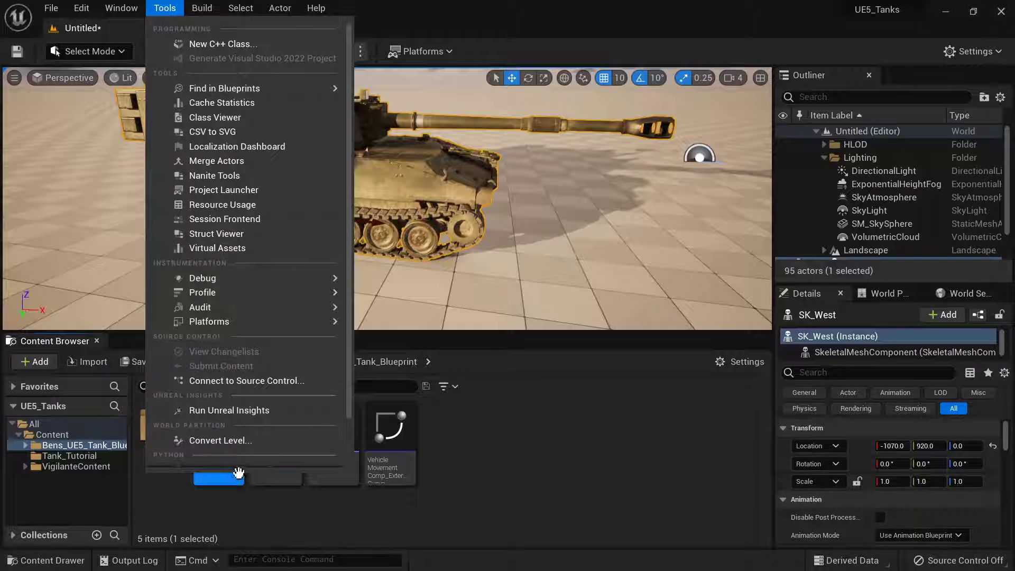
click(82, 8)
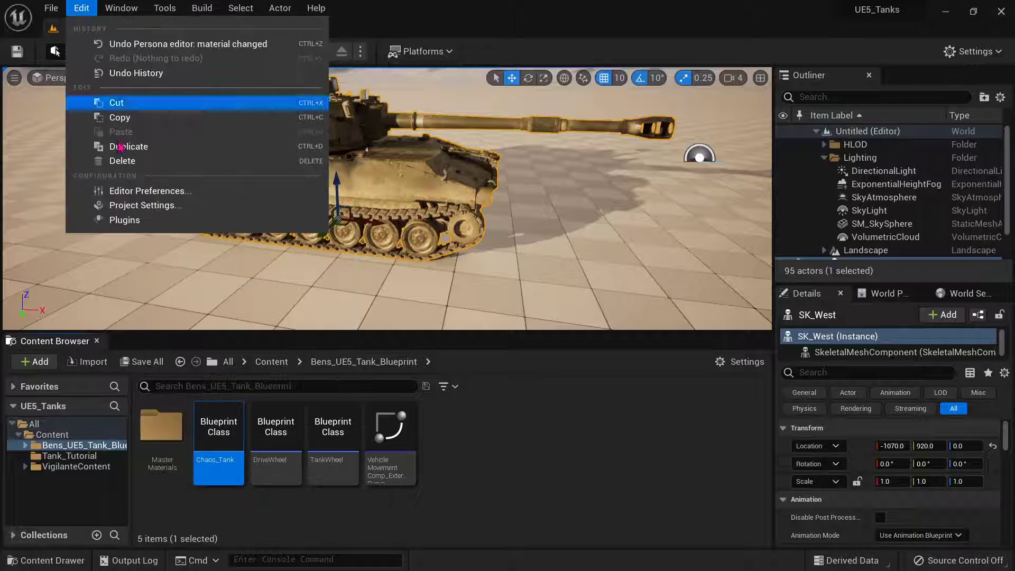
click(132, 220)
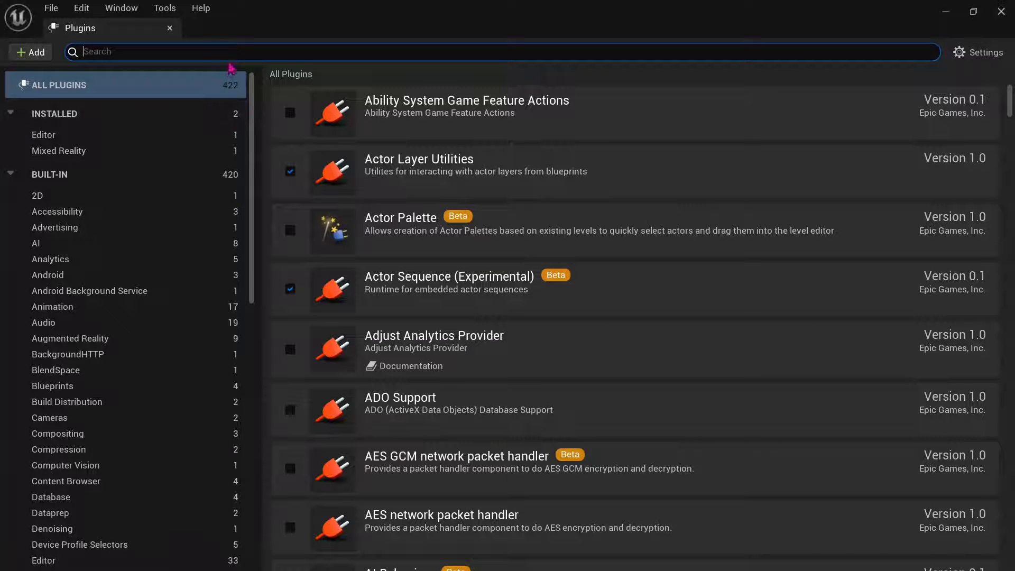
click(134, 28)
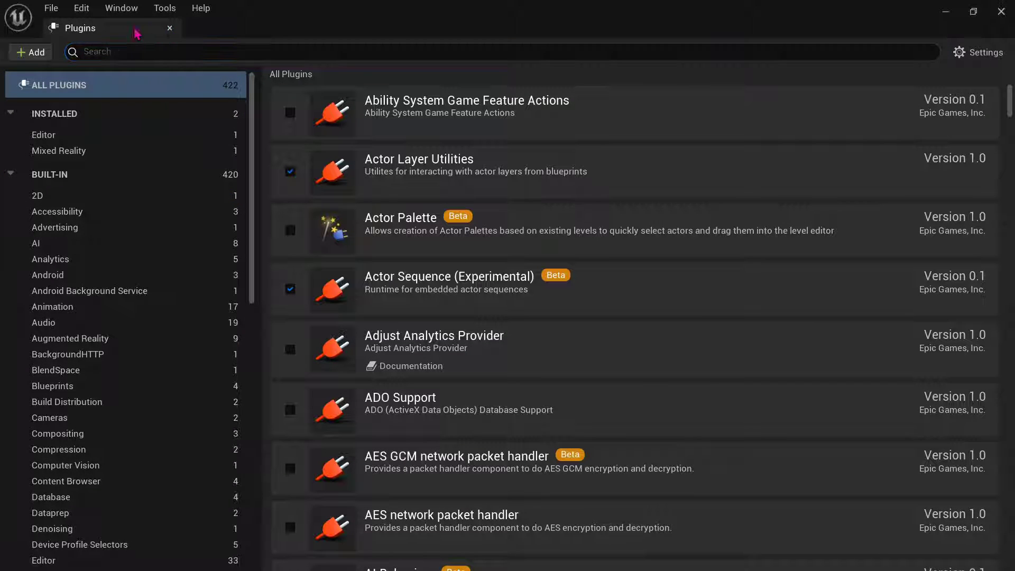
click(169, 28)
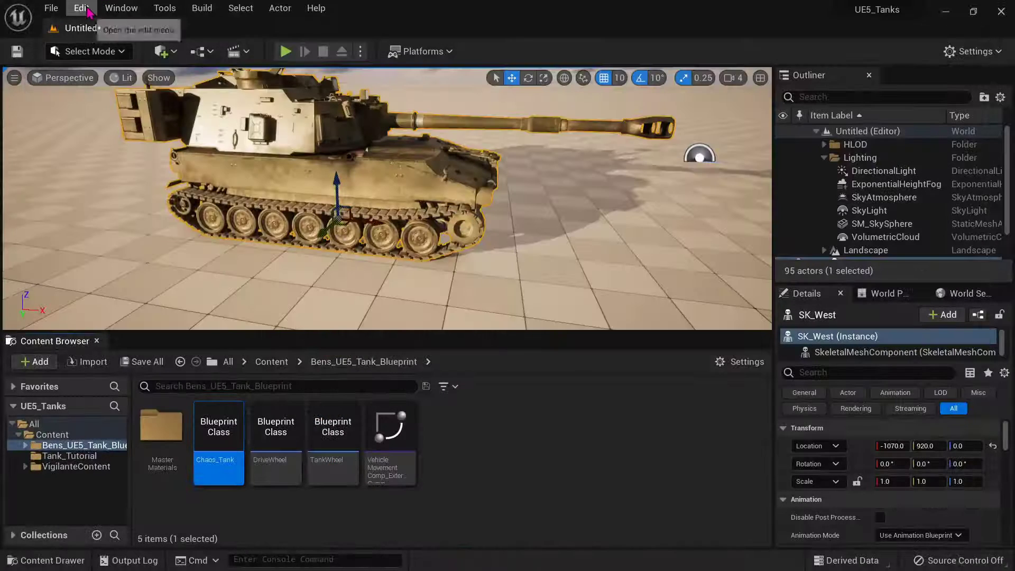
Step: Find the ChaosVehiclesPlugin among the project's plugins by searching for chaos and enable it despite its beta status
click(85, 8)
click(127, 218)
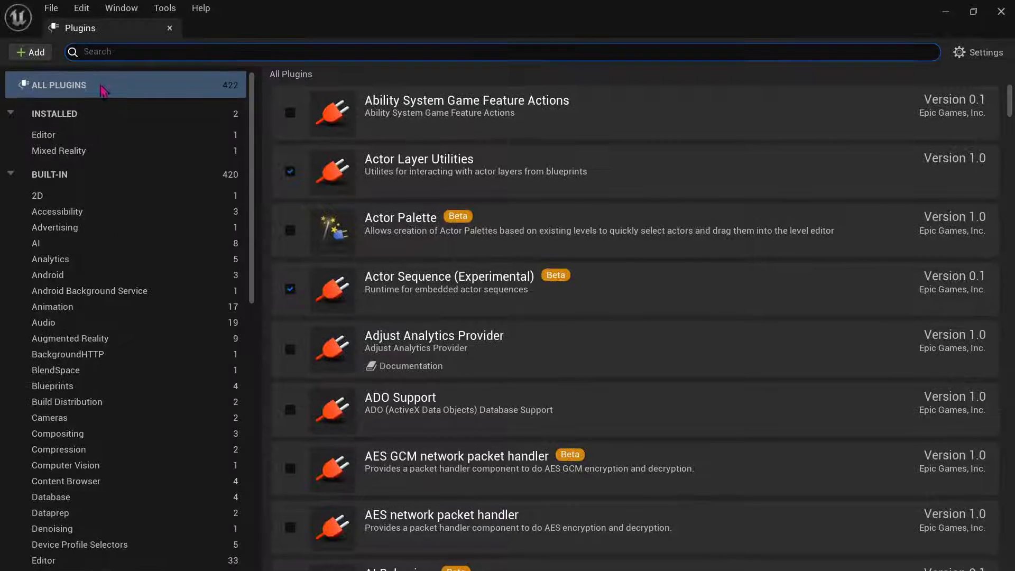
click(297, 75)
text(cha)
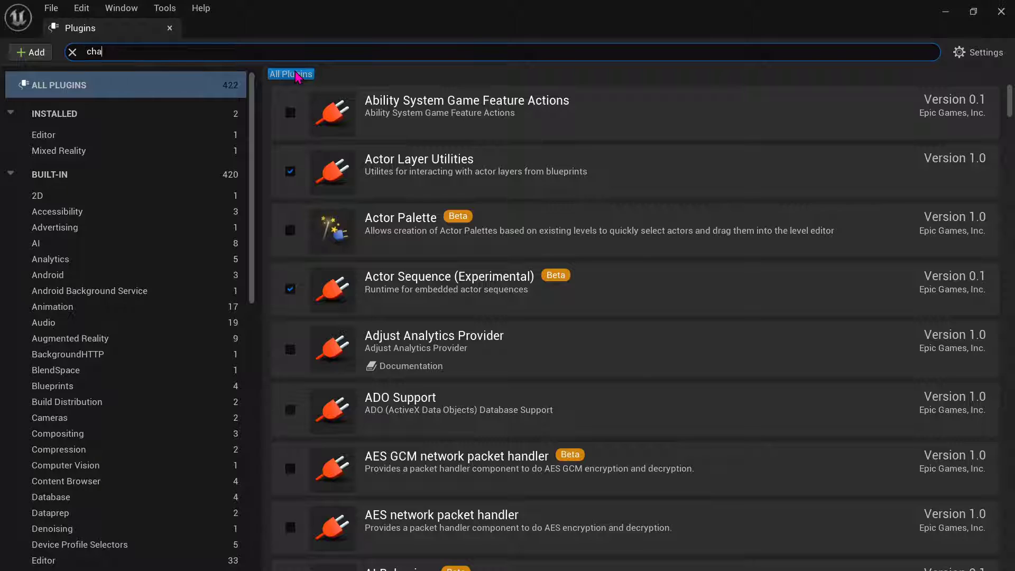
text(os)
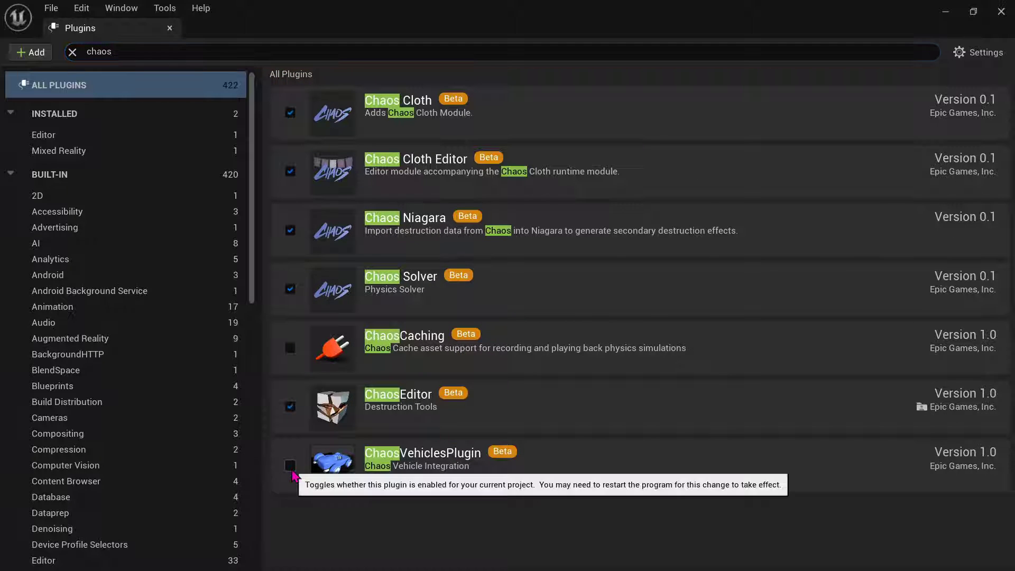
click(292, 469)
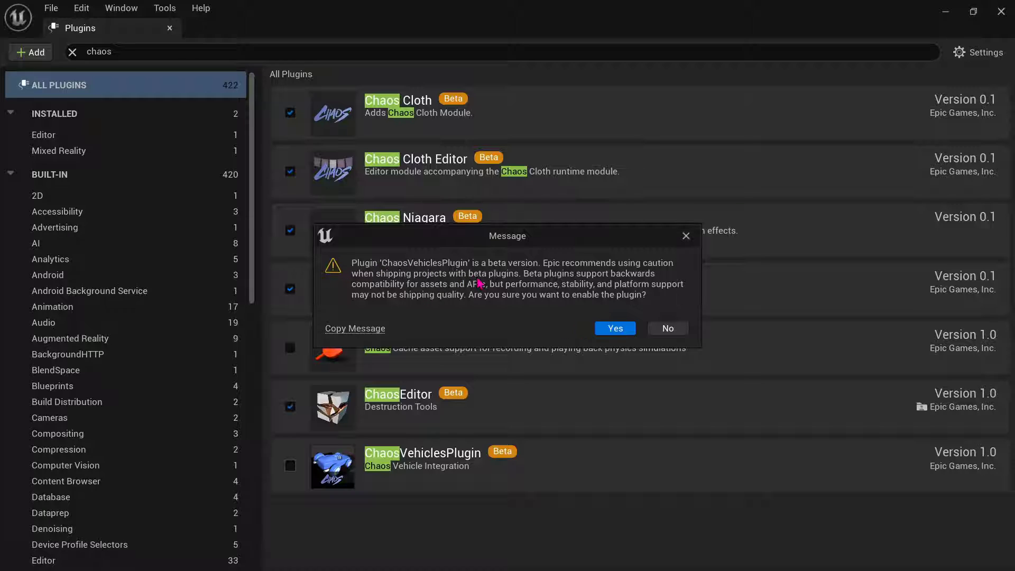
click(613, 327)
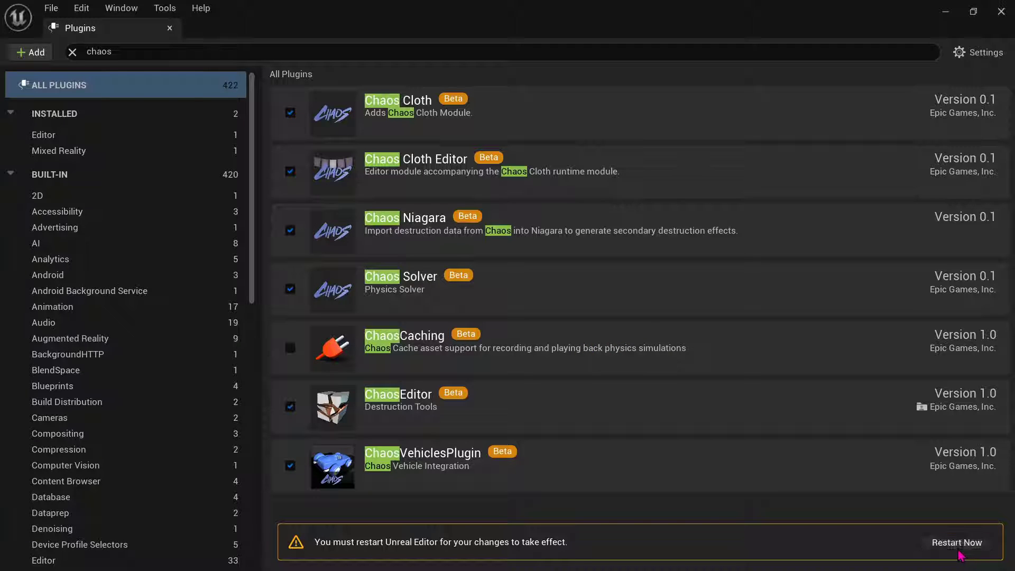
Step: Restart the editor, saving the untitled level as tankMap in the Content folder, and close the reopened plugin list
click(939, 547)
click(547, 441)
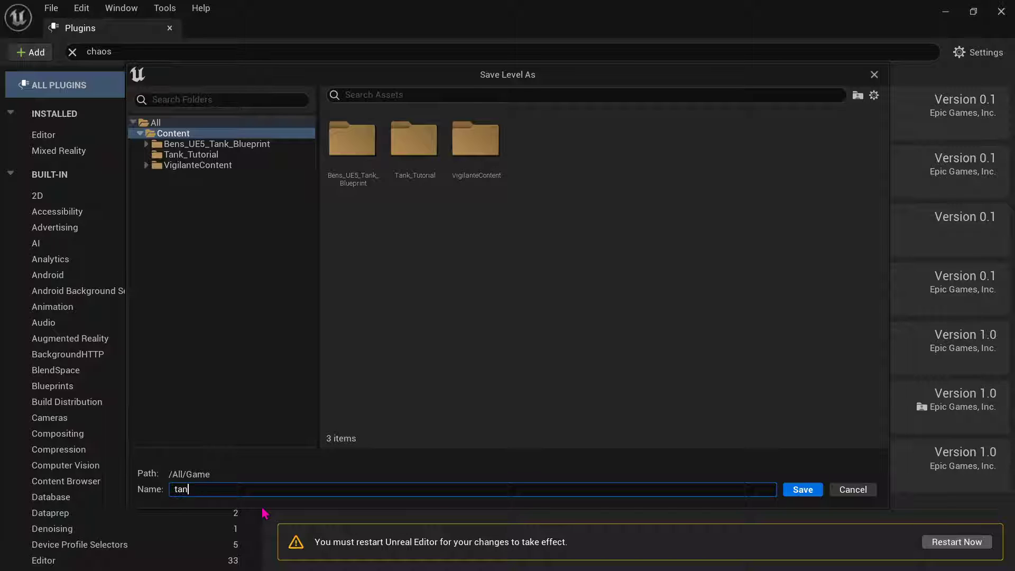
key(Return)
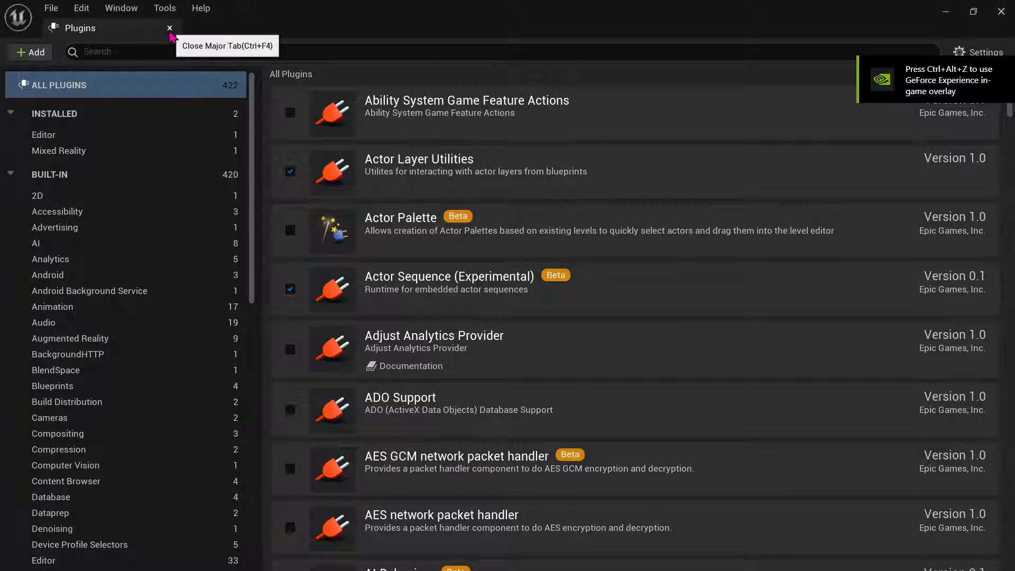
click(169, 28)
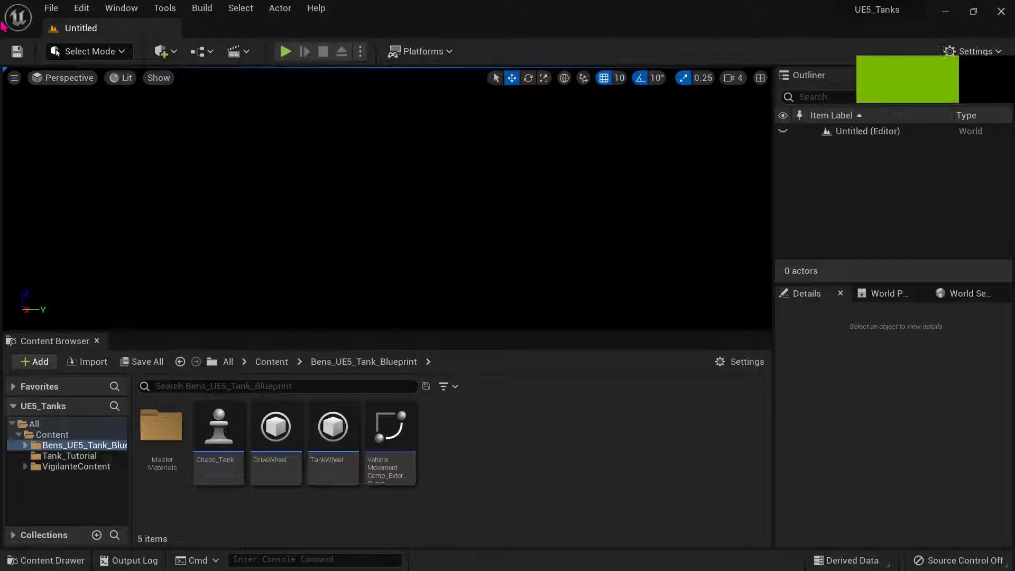
Step: Set the project's Editor Startup Map to tankMap in the Maps & Modes settings and close the settings
click(51, 8)
mouse_move(87, 5)
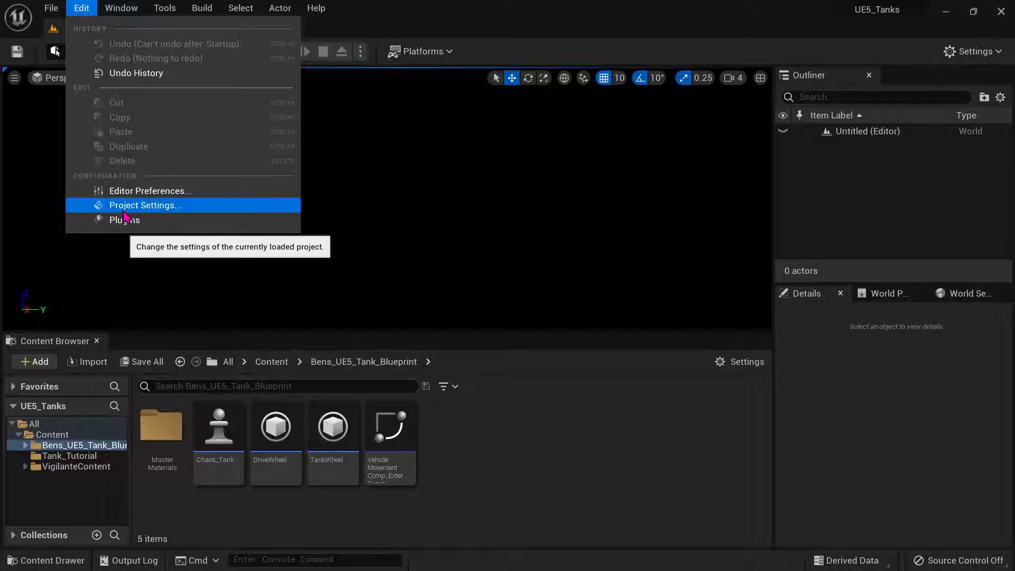
click(185, 204)
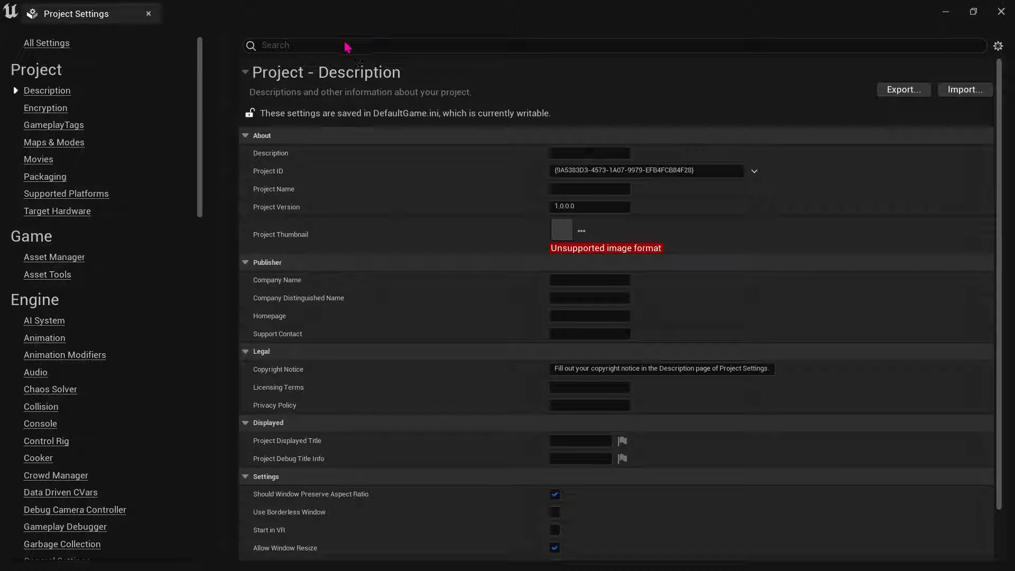
click(386, 41)
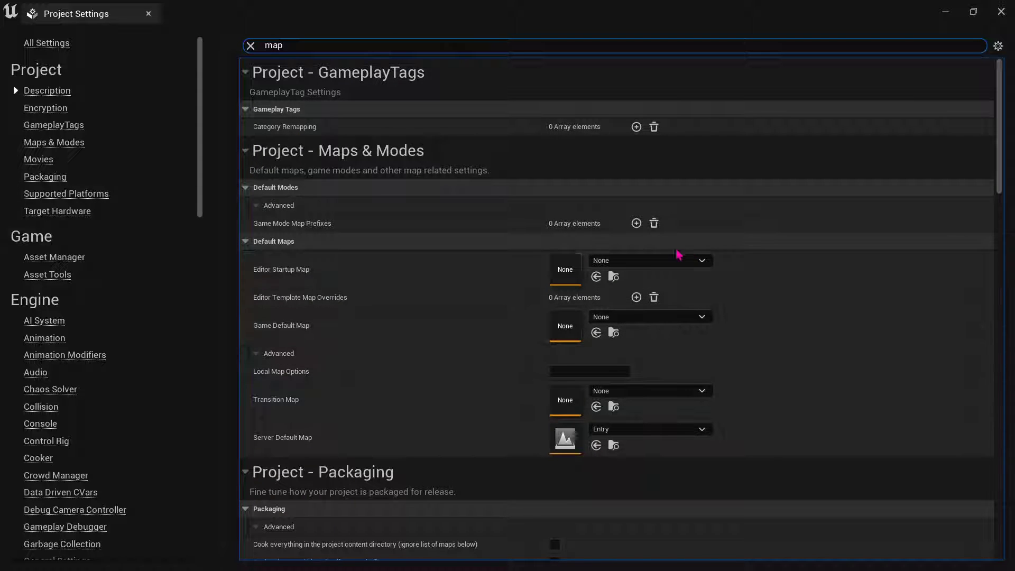
click(667, 260)
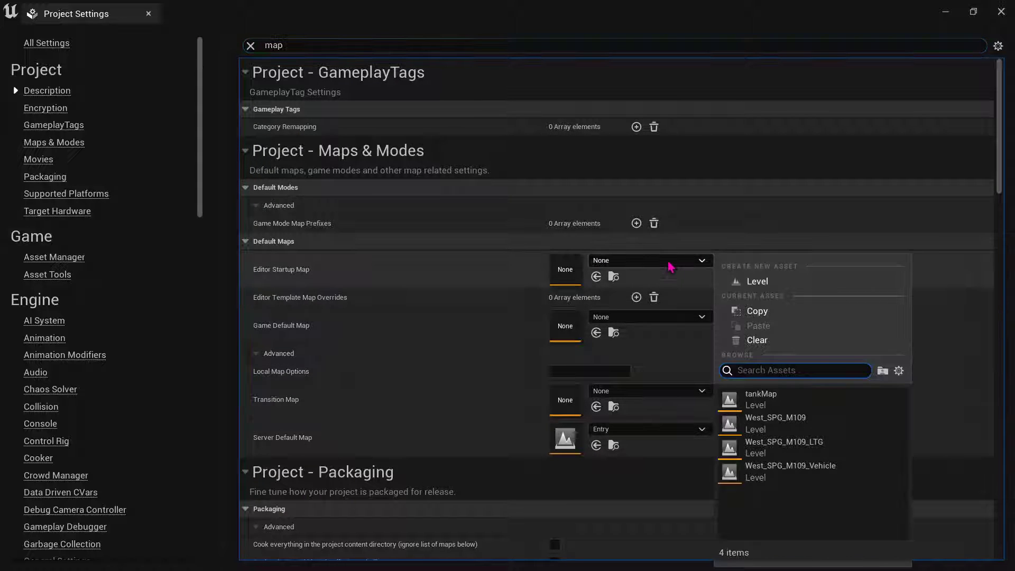
click(750, 403)
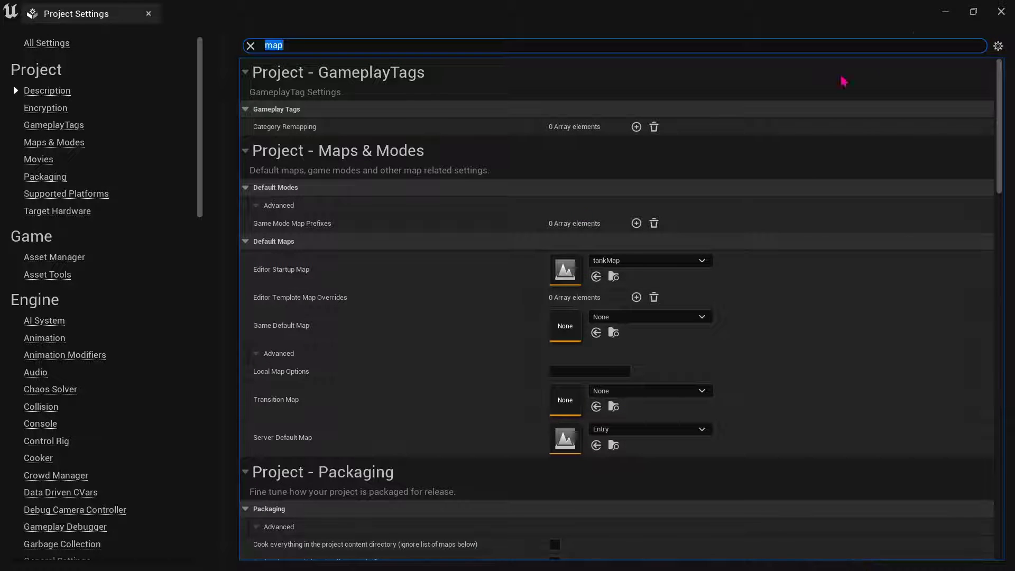
click(1000, 12)
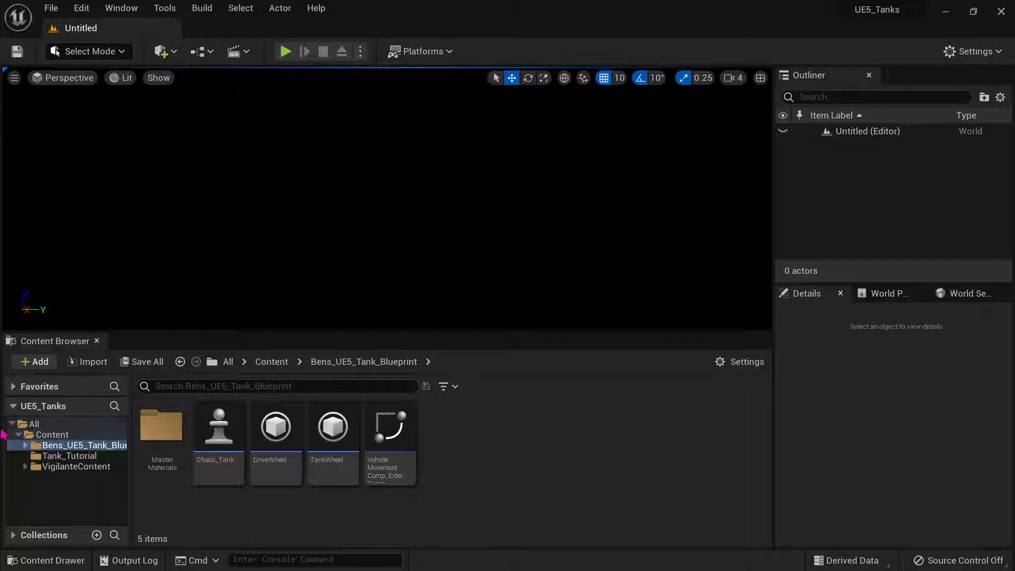
Step: Open the tankMap level from the Content folder
click(51, 435)
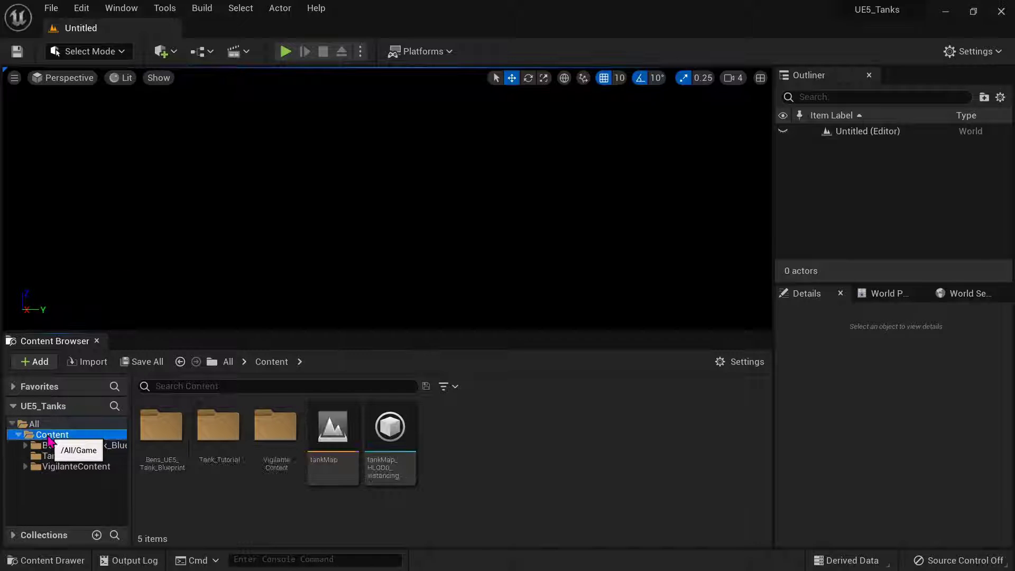
click(338, 434)
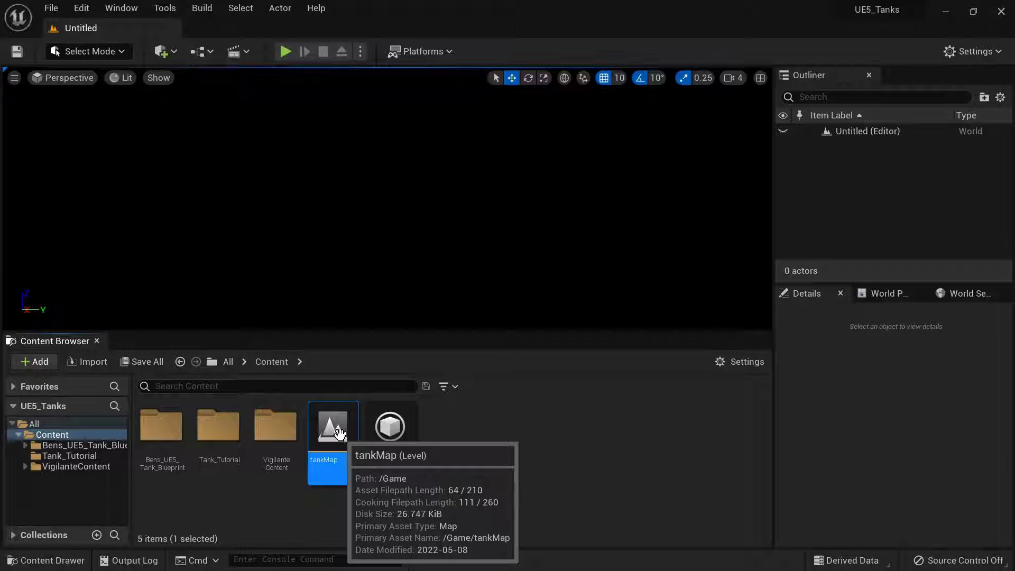
double_click(339, 434)
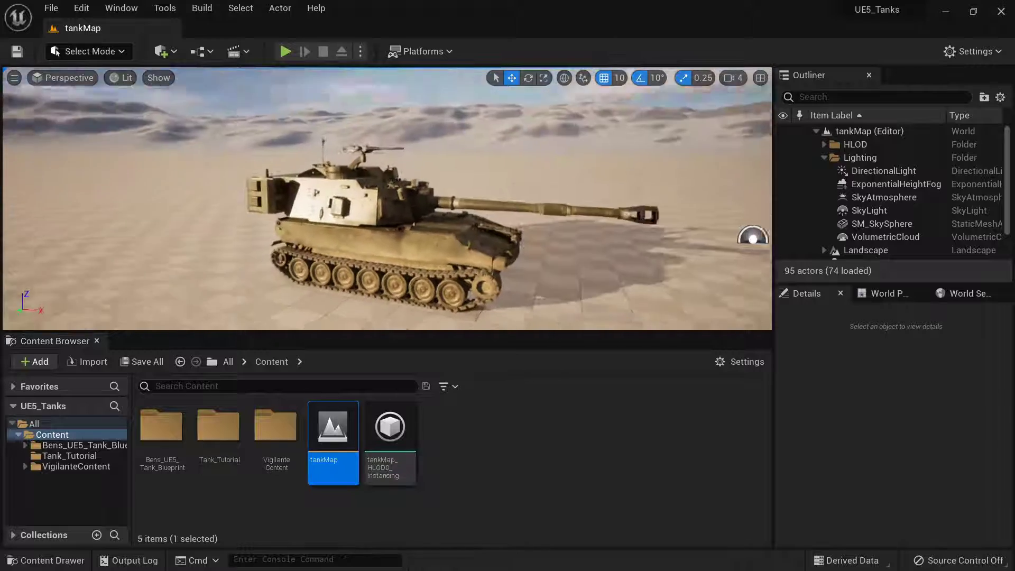
Step: Delete the SK_West tank actor from the level
right_drag(386, 198, 370, 233)
click(397, 227)
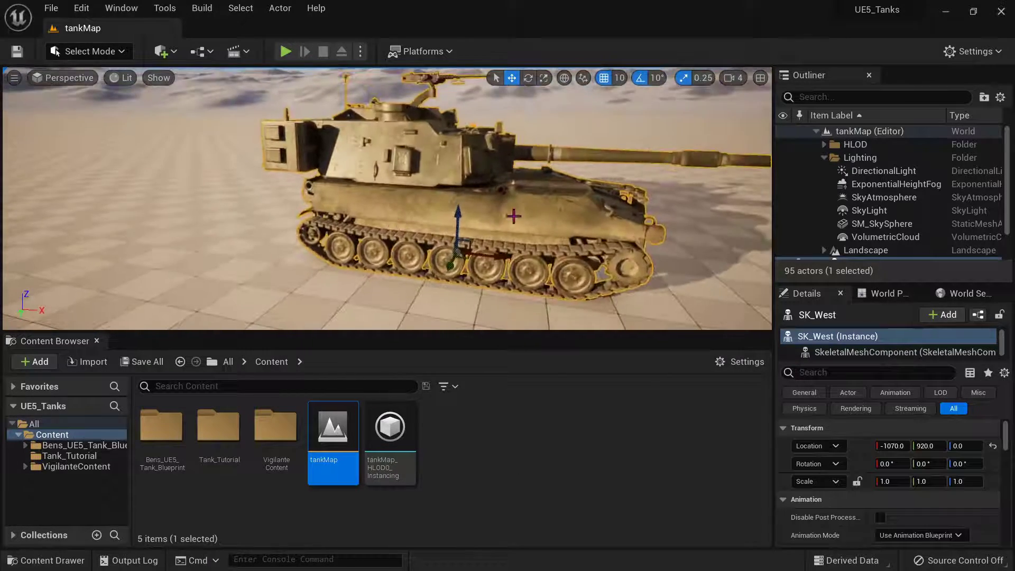
key(Delete)
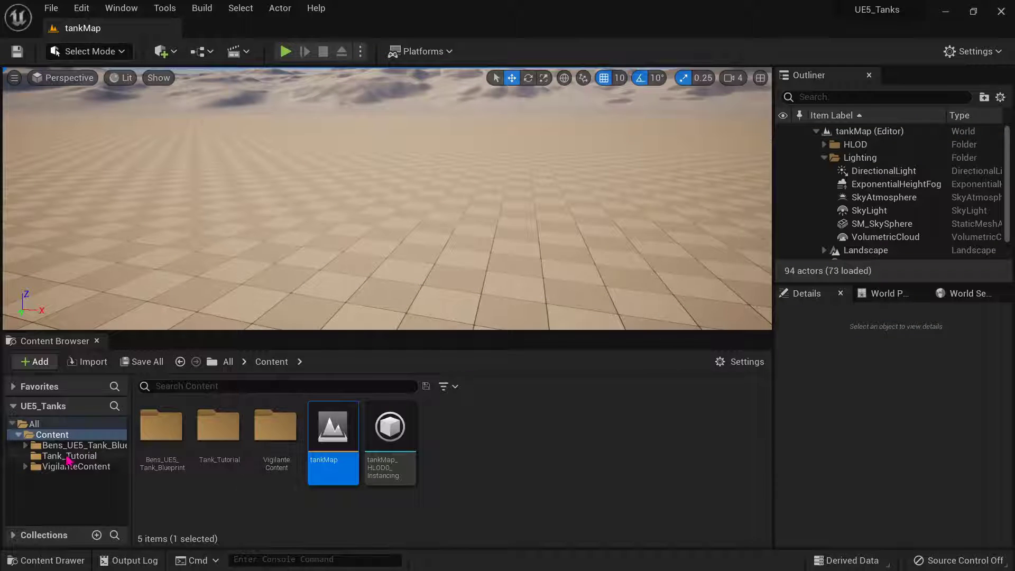
Step: Open the Chaos_Tank blueprint from the Bens_UE5_Tank_Blueprint folder
click(79, 445)
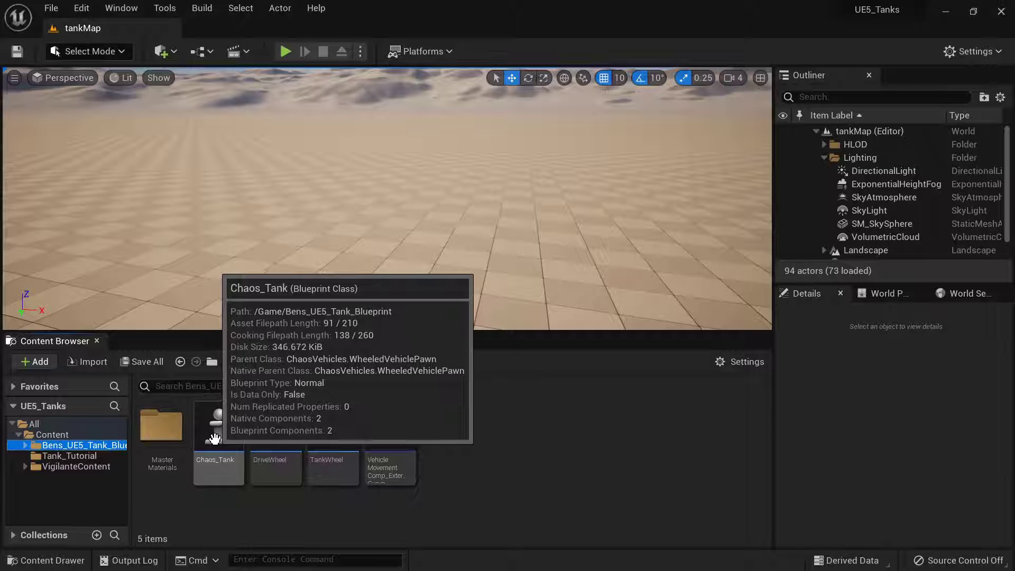
double_click(215, 439)
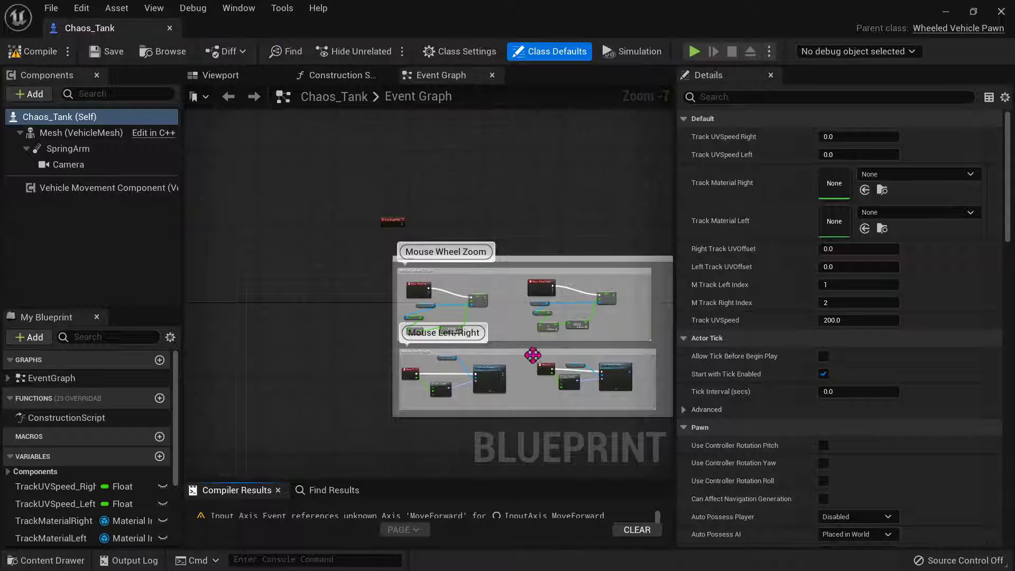
Step: Examine the Chaos_Tank Event Graph, particularly the InputAxis MoveForward and InputAction HandBrake nodes in the Steering and Throttle group
right_drag(542, 363, 435, 345)
scroll(437, 348, down, 3)
scroll(437, 348, up, 3)
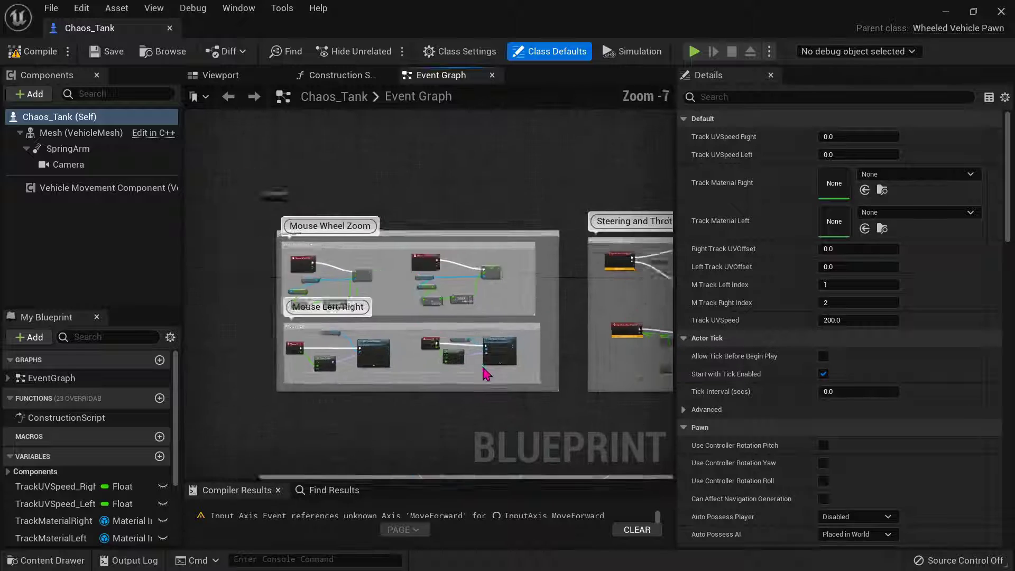
scroll(483, 370, down, 5)
right_drag(481, 400, 366, 344)
scroll(441, 329, up, 1)
scroll(441, 326, up, 8)
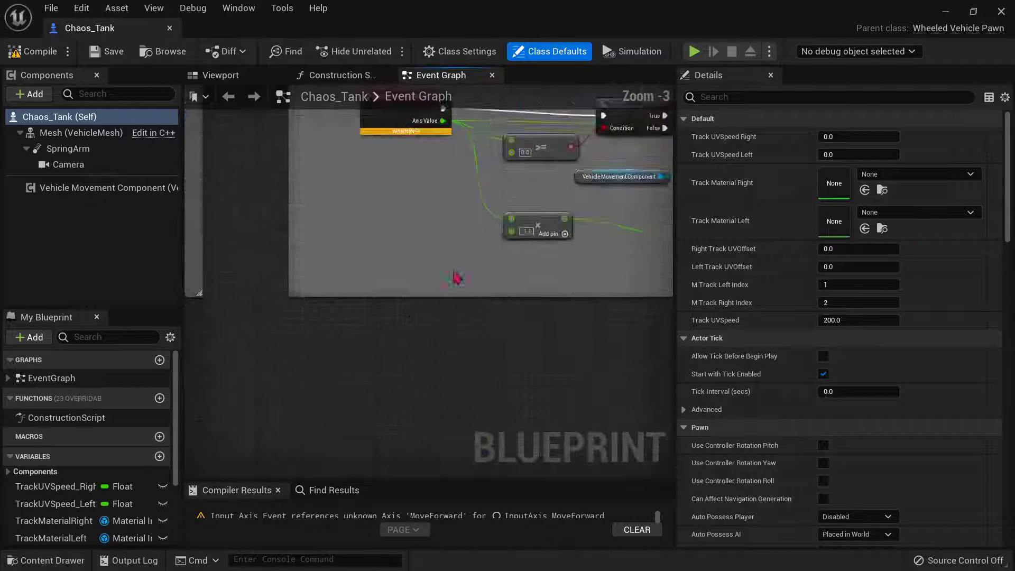
scroll(447, 327, up, 4)
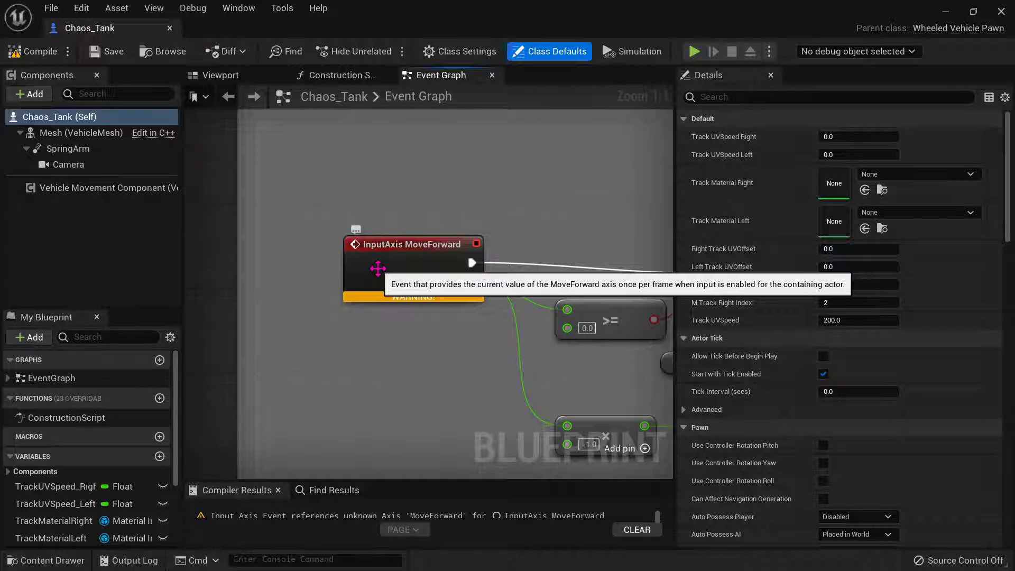
mouse_move(409, 299)
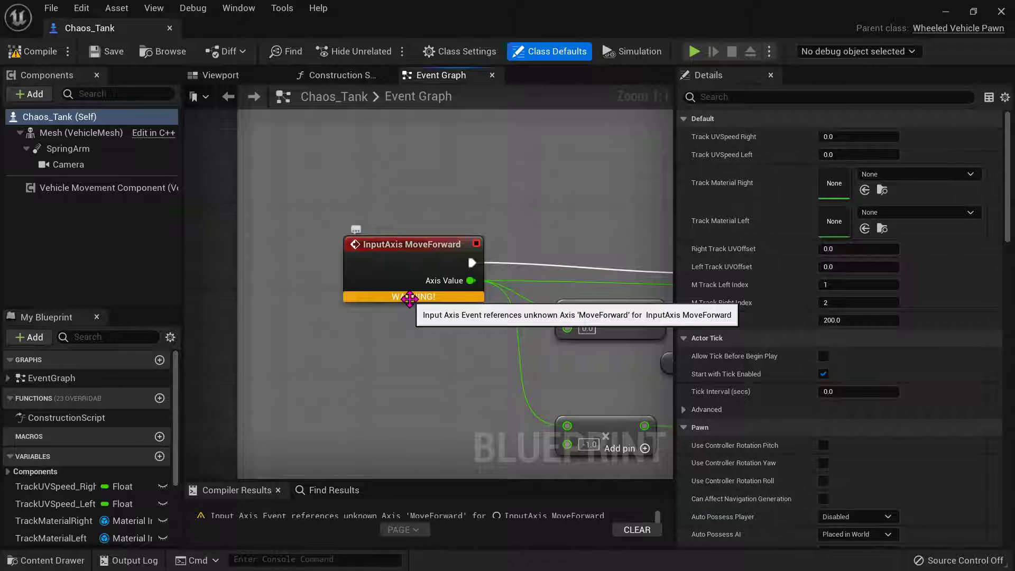
scroll(409, 299, down, 6)
scroll(449, 328, up, 3)
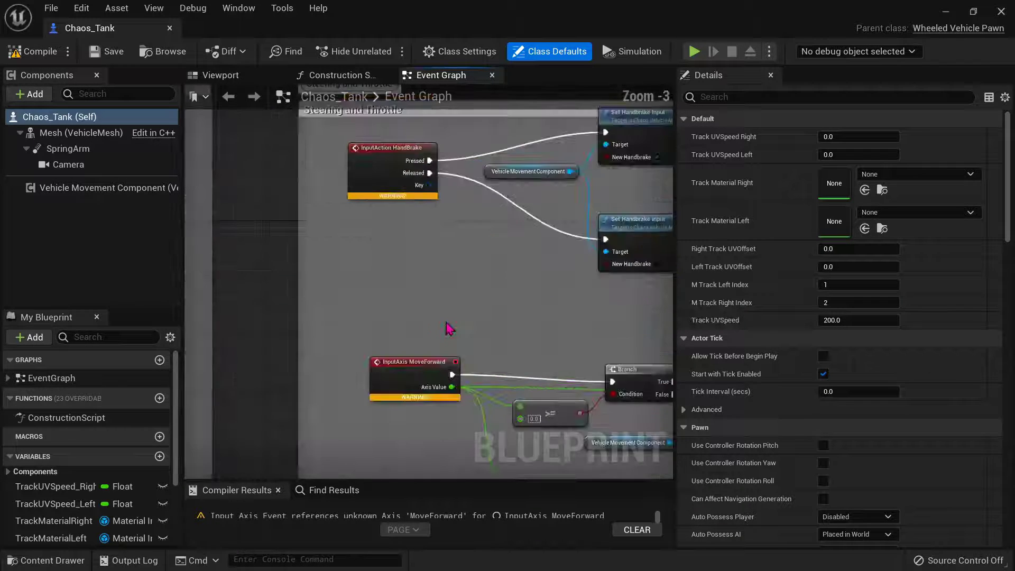
scroll(439, 330, down, 4)
scroll(433, 331, down, 5)
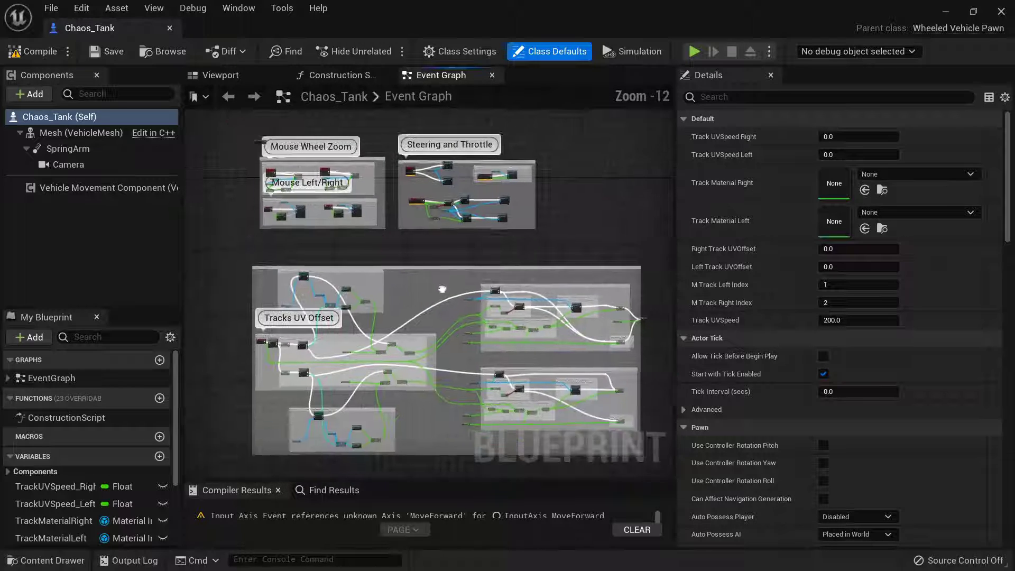
scroll(422, 248, up, 8)
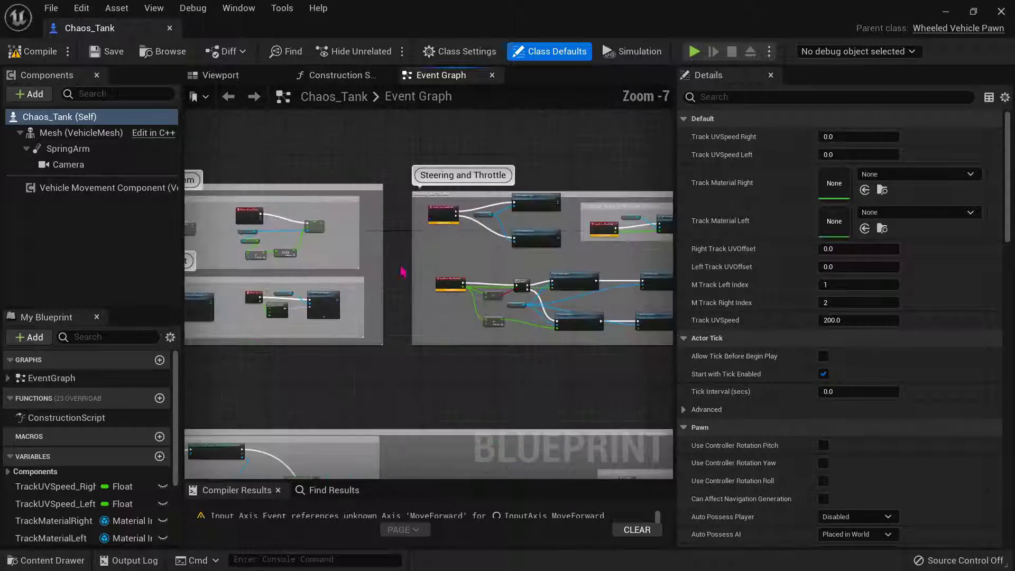
right_drag(460, 265, 390, 266)
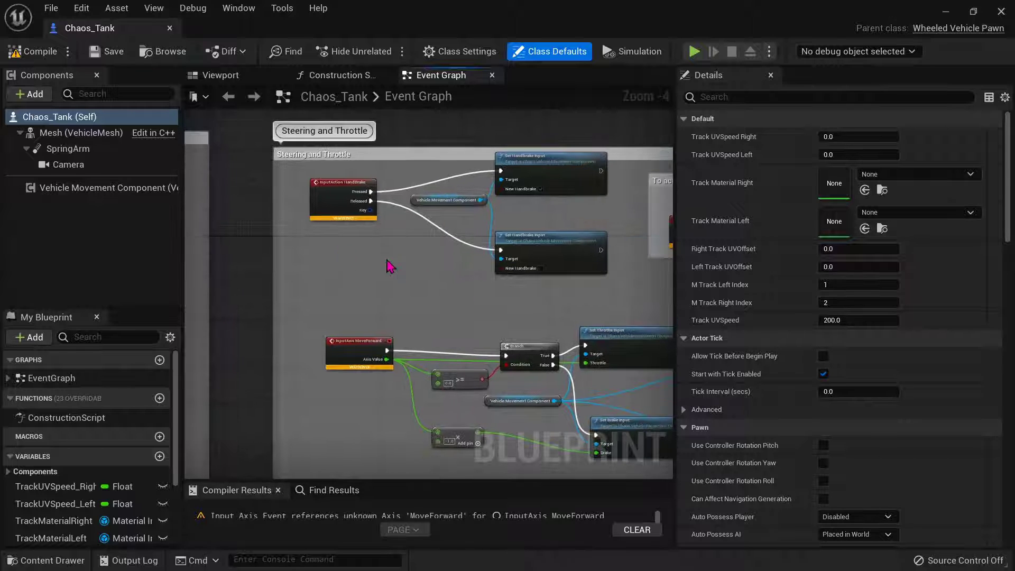
right_drag(491, 286, 462, 287)
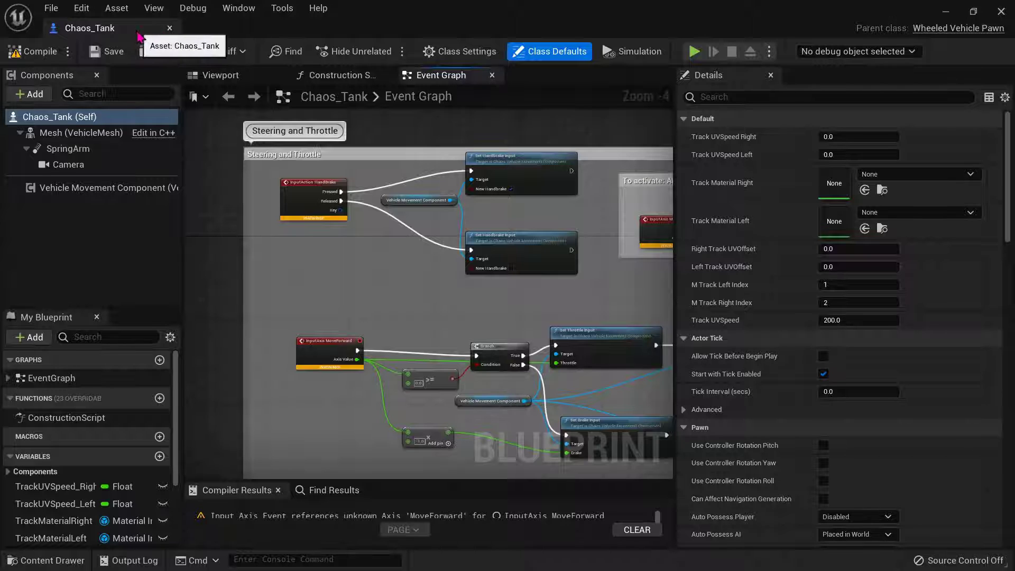
Step: Dock the Chaos_Tank blueprint editor beside the tankMap level editor and return to the level
drag(165, 32, 252, 35)
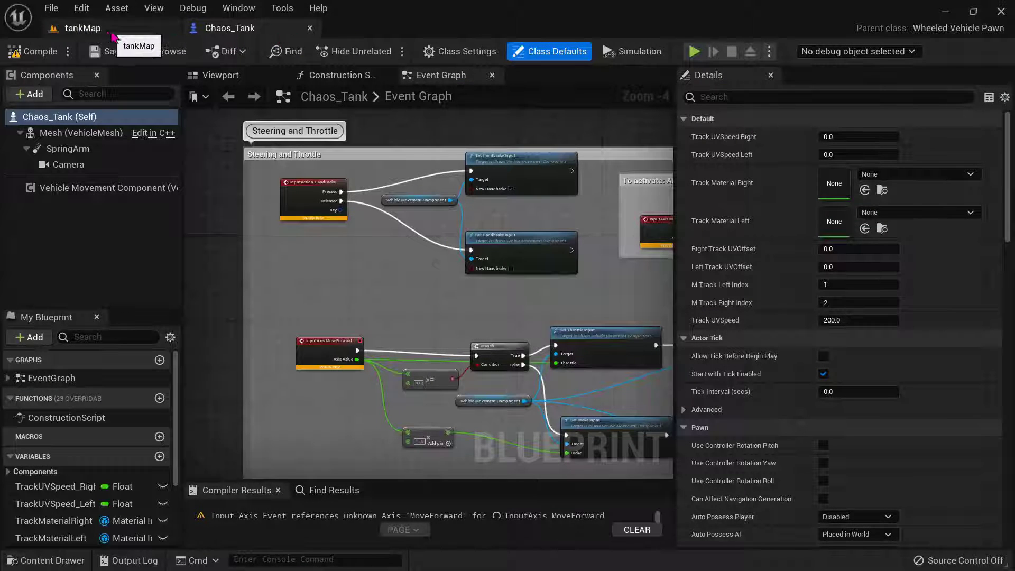
click(113, 29)
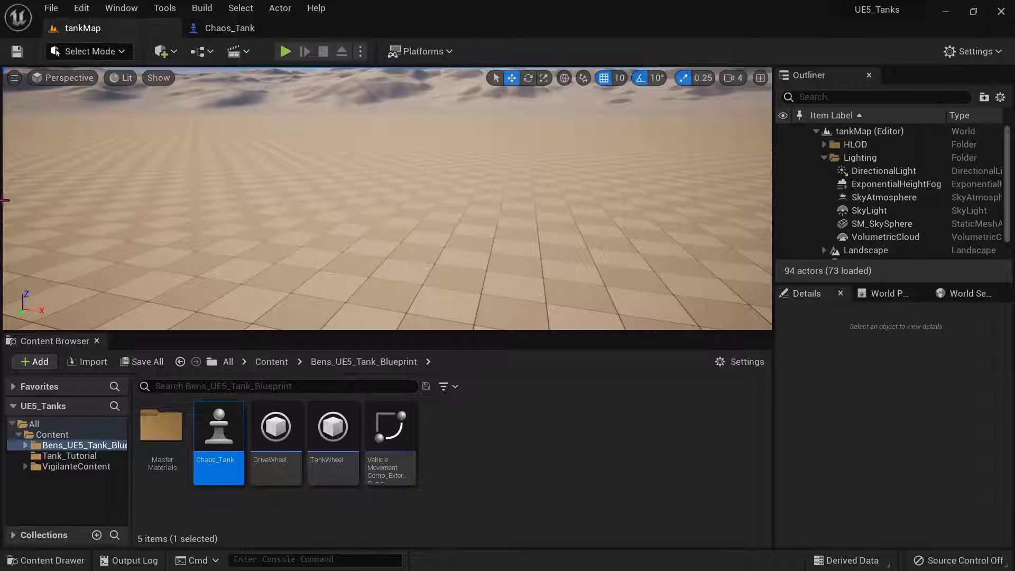
Step: Show the Engine Input section of the Project Settings with its action and axis mappings
click(81, 8)
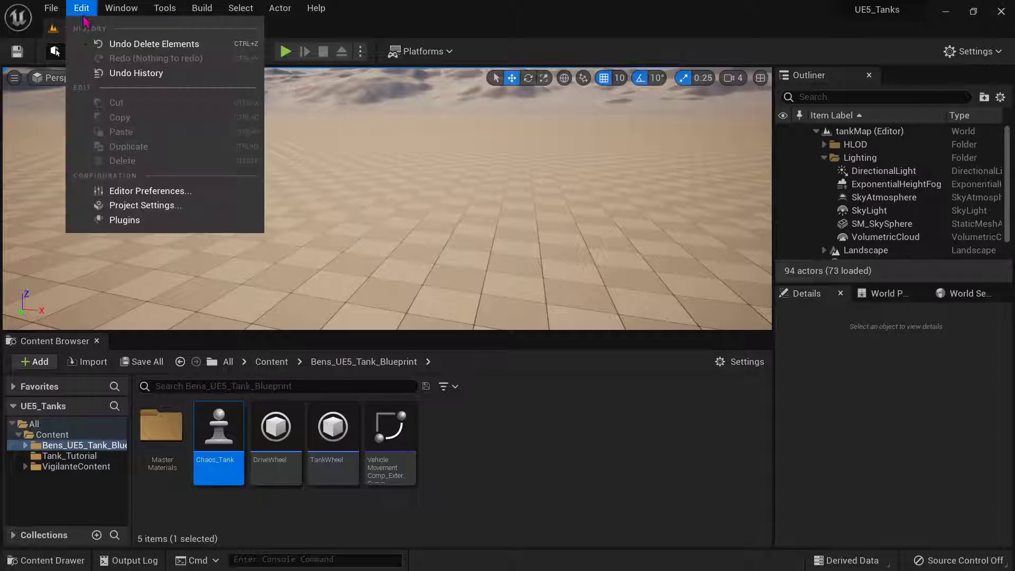
click(129, 207)
scroll(64, 475, down, 3)
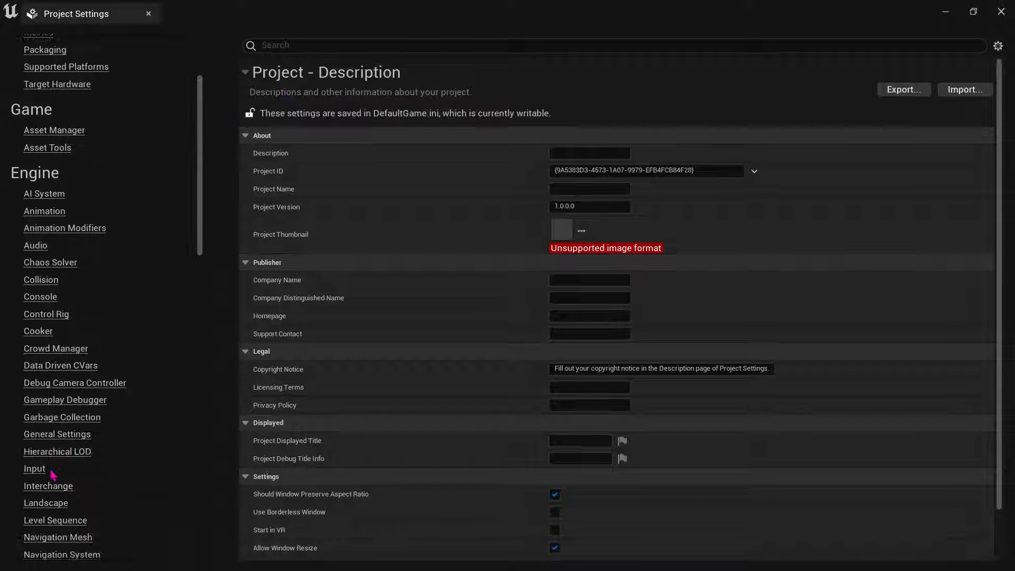
click(35, 468)
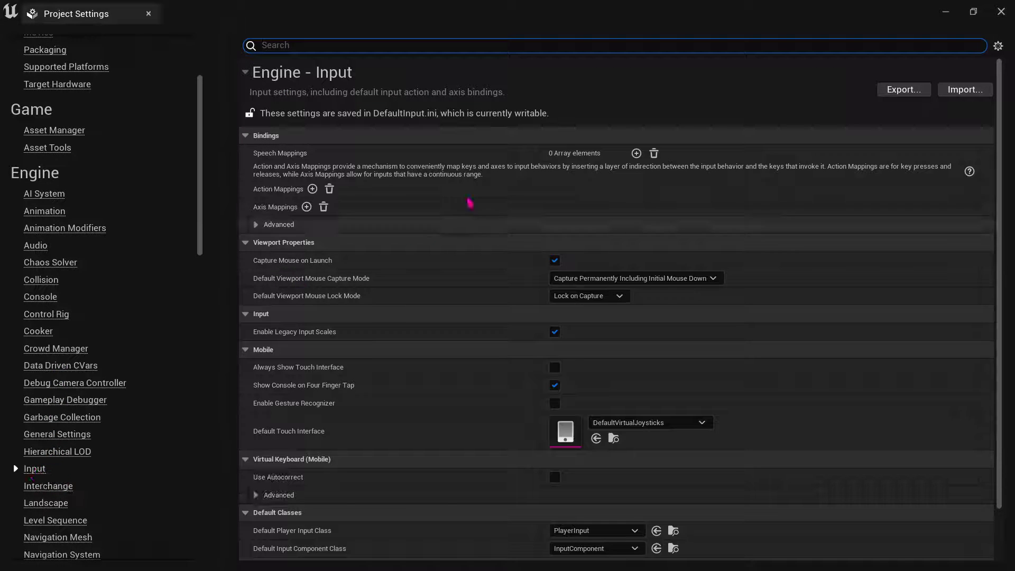
Step: Add an action mapping named HandBrake and bind it to the Space Bar
click(313, 189)
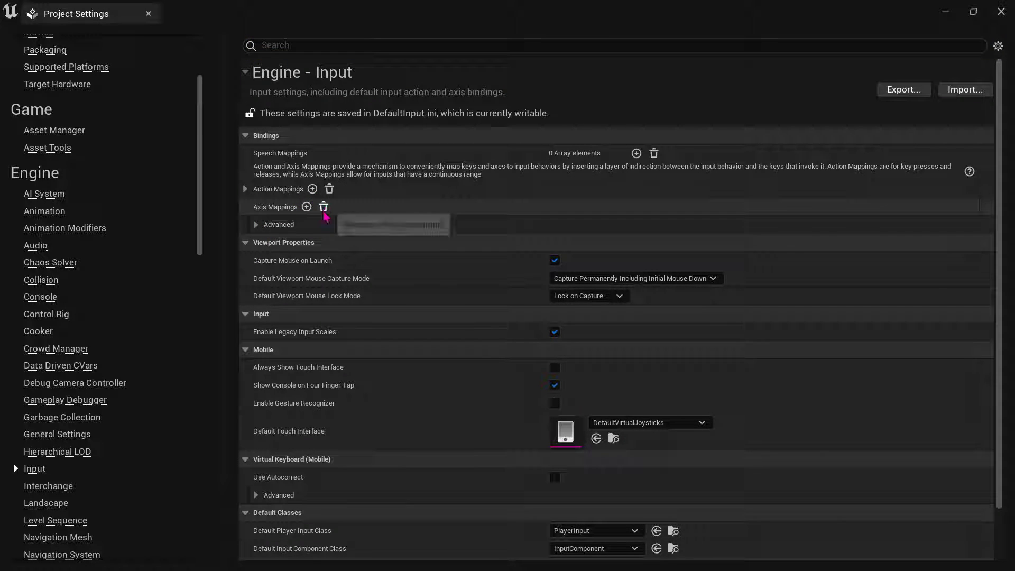
click(246, 189)
click(345, 207)
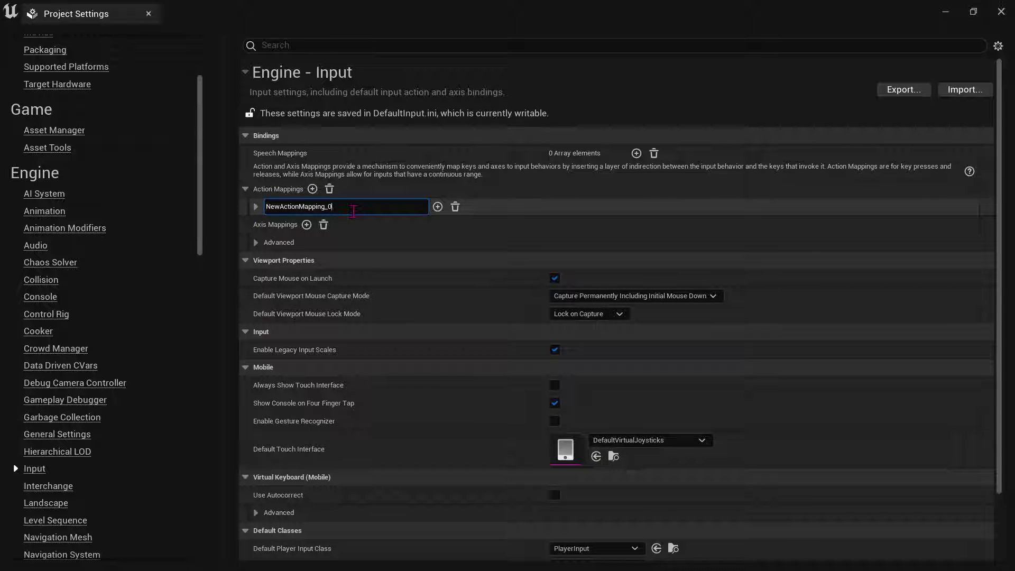
double_click(345, 208)
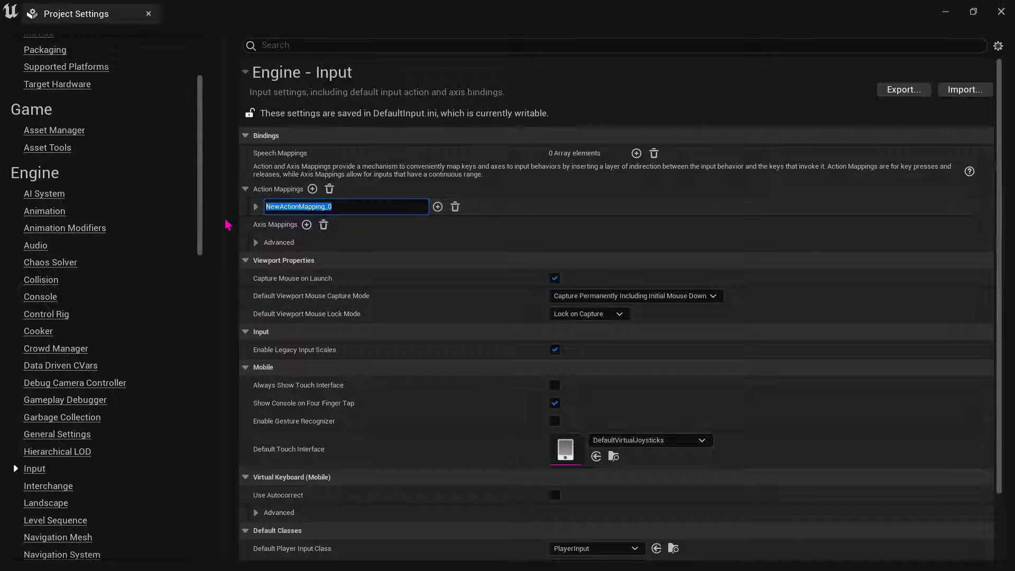
text(HandBrake)
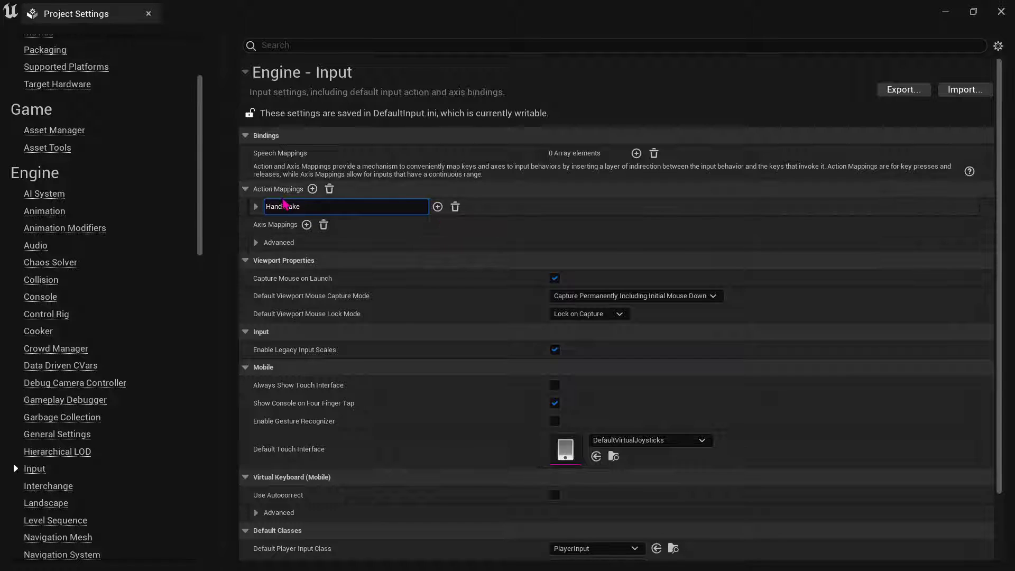
click(257, 207)
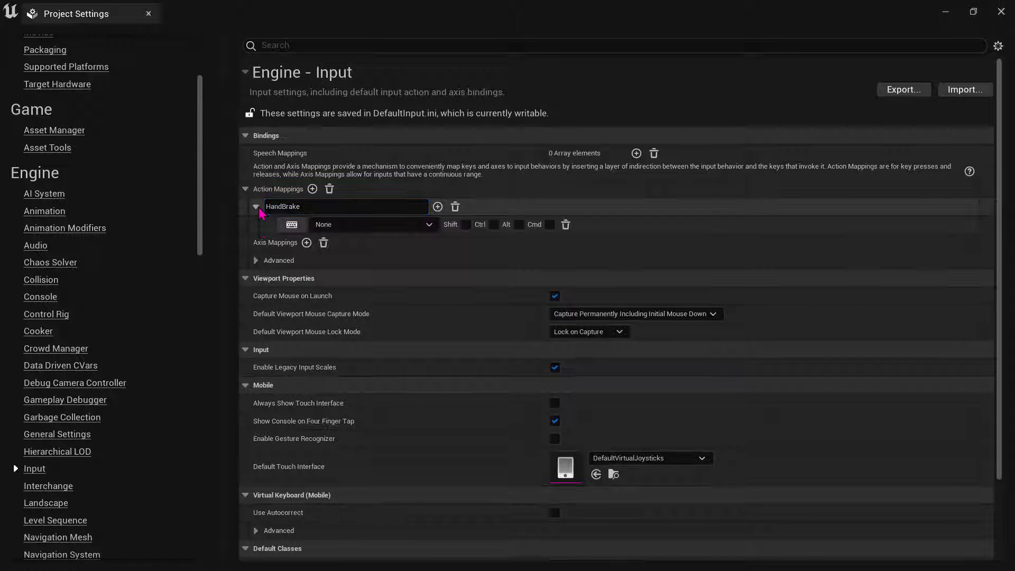
click(295, 227)
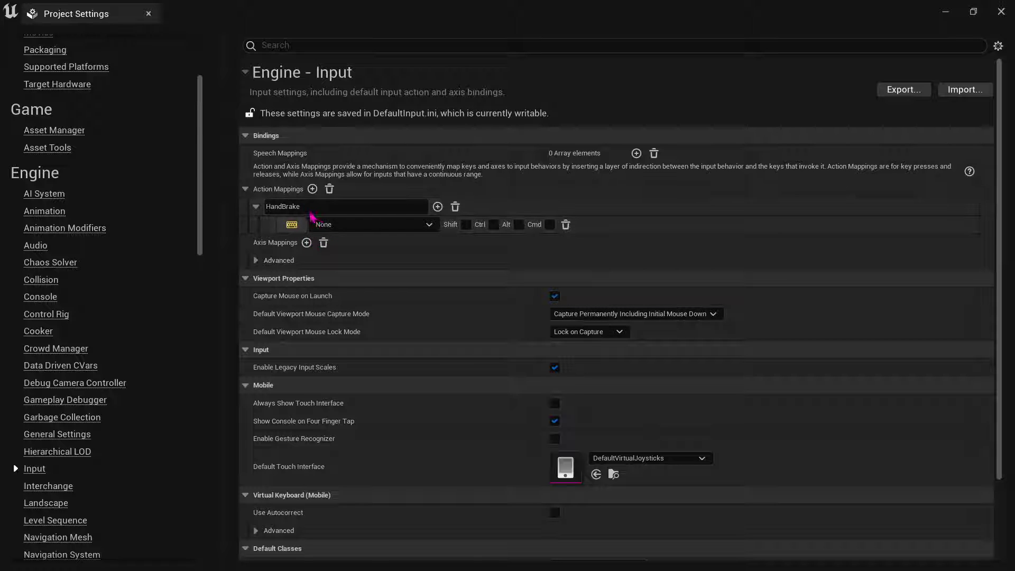
key(space)
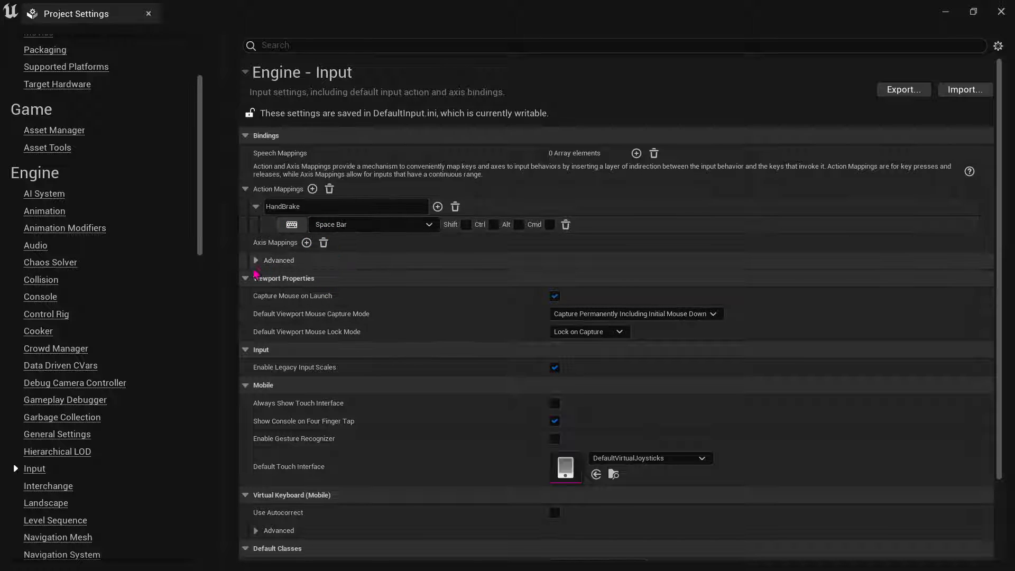
Step: Add an axis mapping named MoveForward and bind it to the W key
click(307, 242)
click(245, 242)
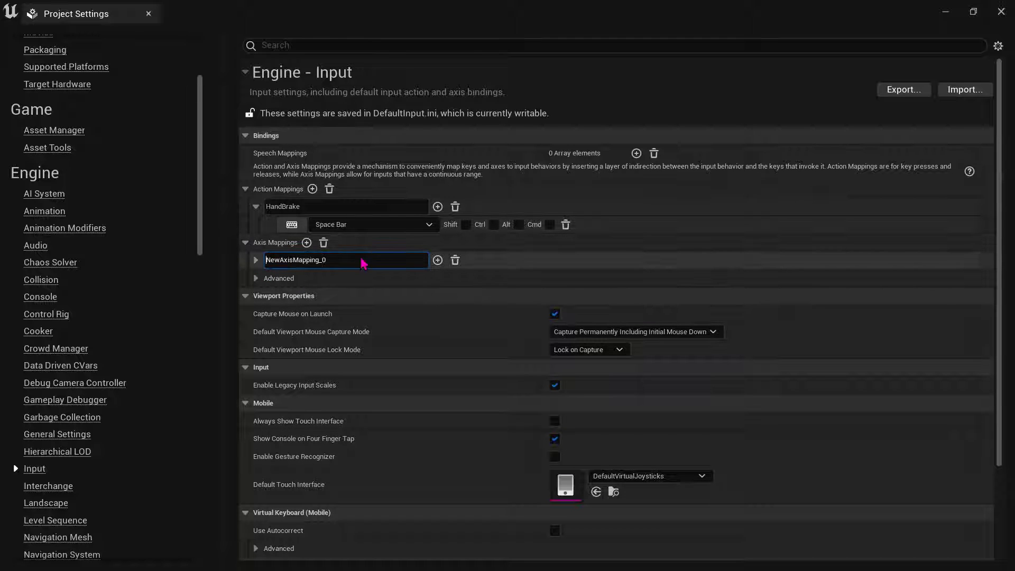
drag(354, 257, 244, 261)
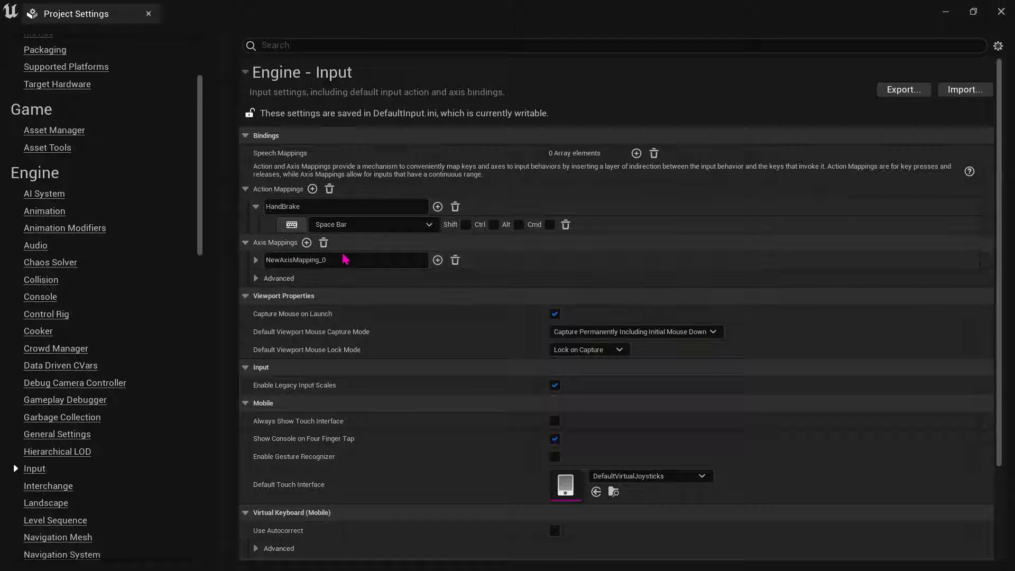
drag(343, 263, 250, 278)
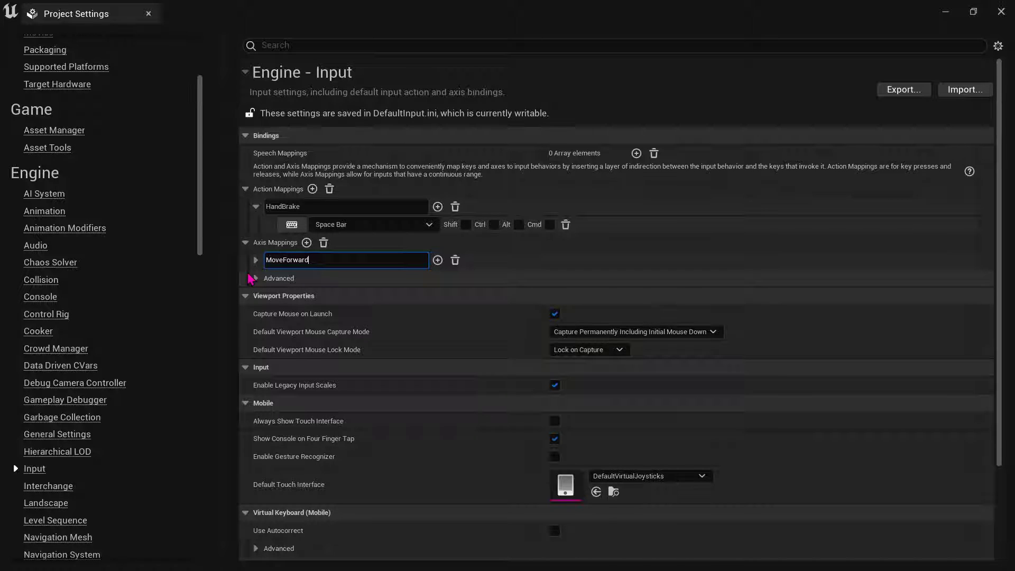
click(255, 259)
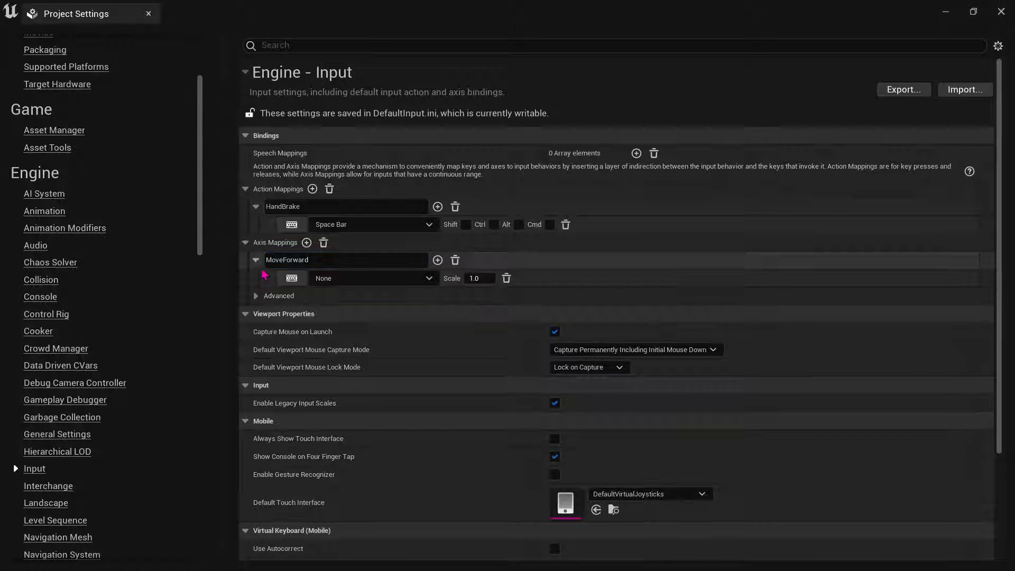
click(291, 278)
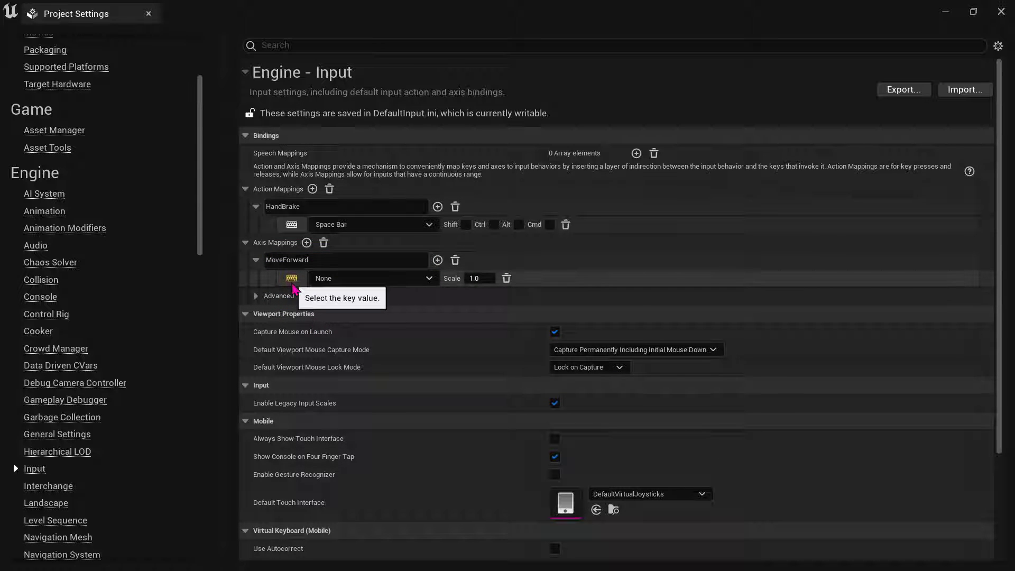
key(w)
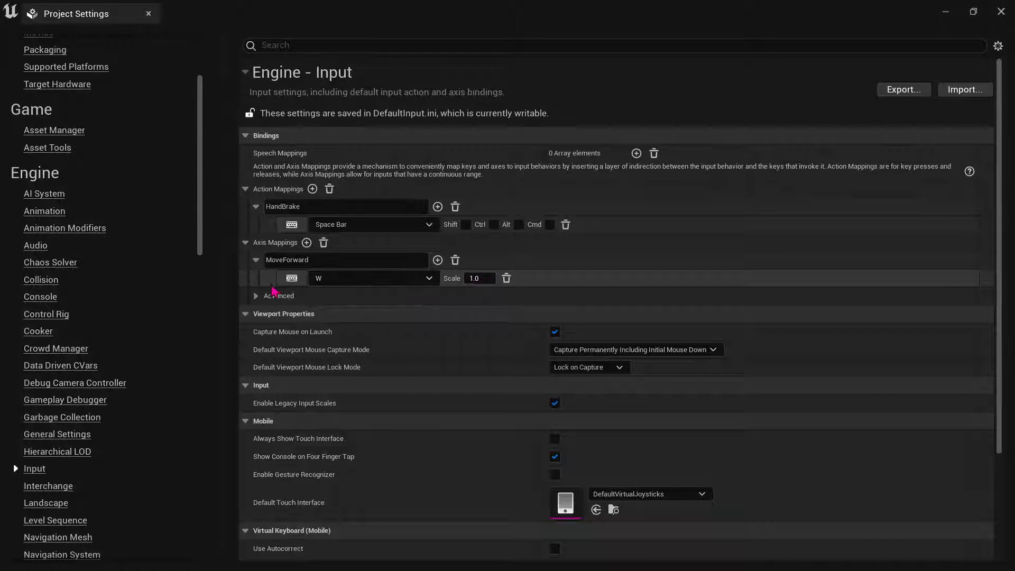
Step: Add the S key to the MoveForward axis mapping with a scale of -1.0
click(438, 259)
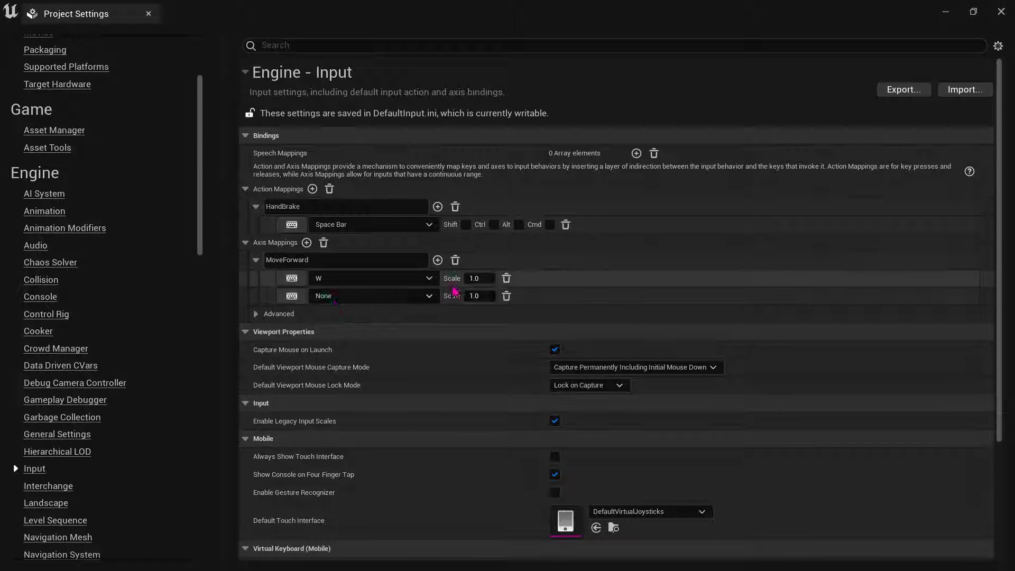
click(340, 296)
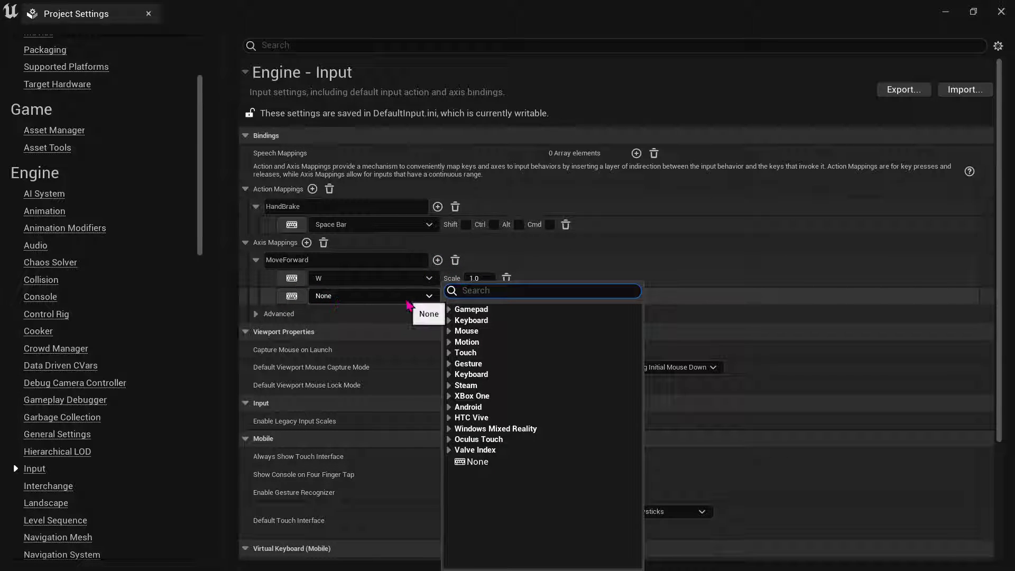
click(363, 302)
click(293, 298)
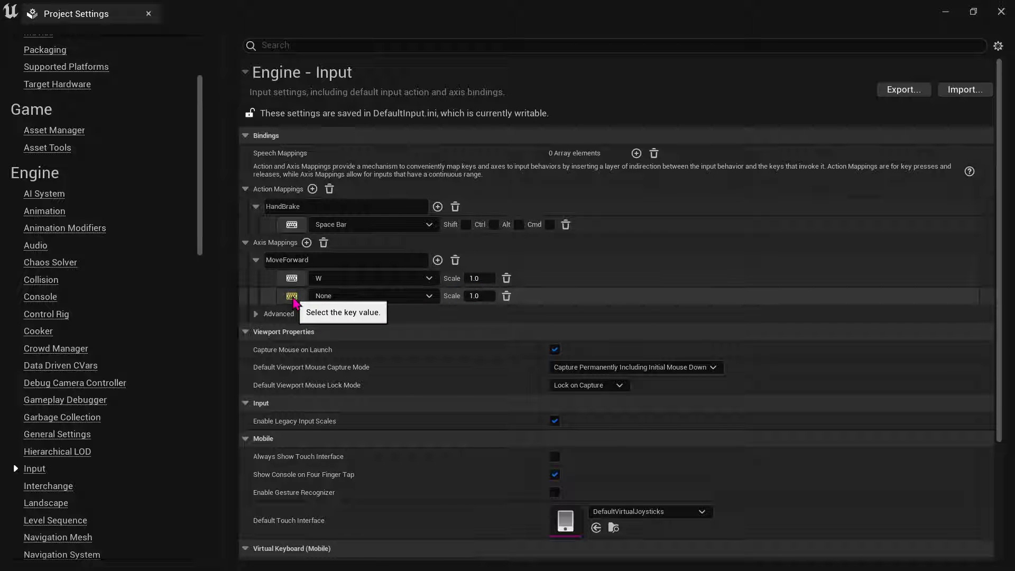
key(s)
click(478, 296)
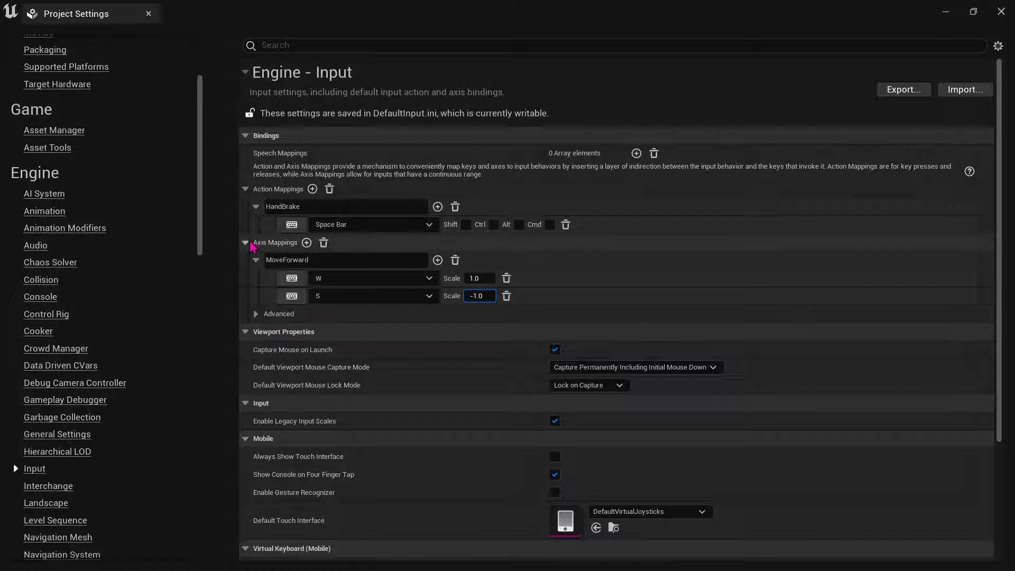
Step: Add an axis mapping named MoveRight and bind it to the D key
click(306, 242)
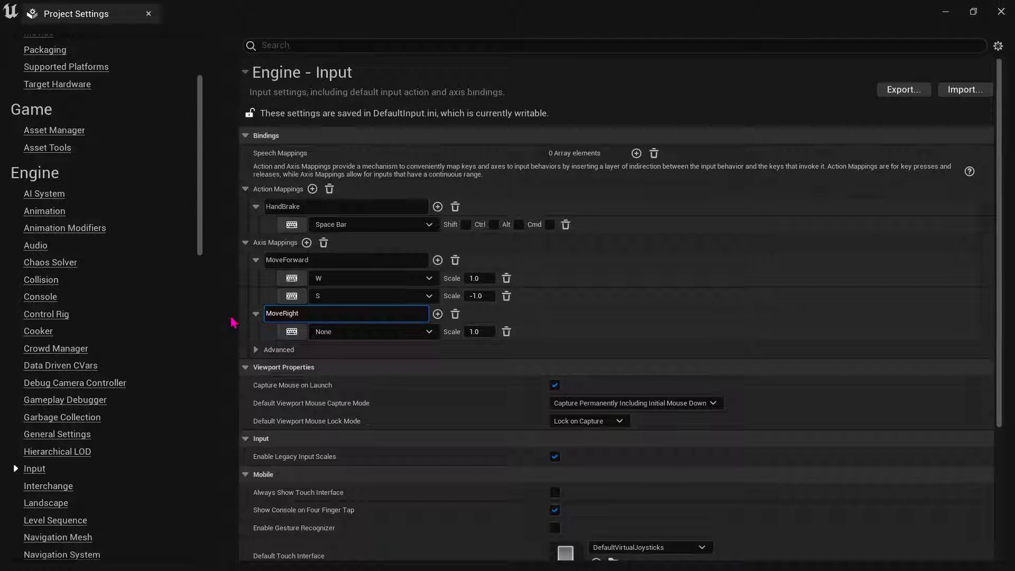
text(MoveRight)
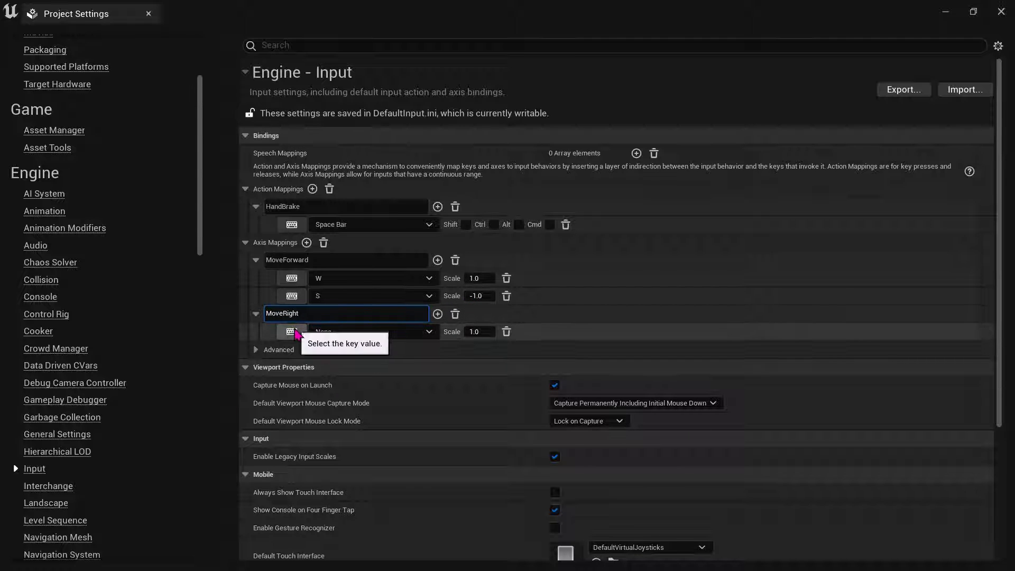
key(Return)
click(381, 333)
click(383, 334)
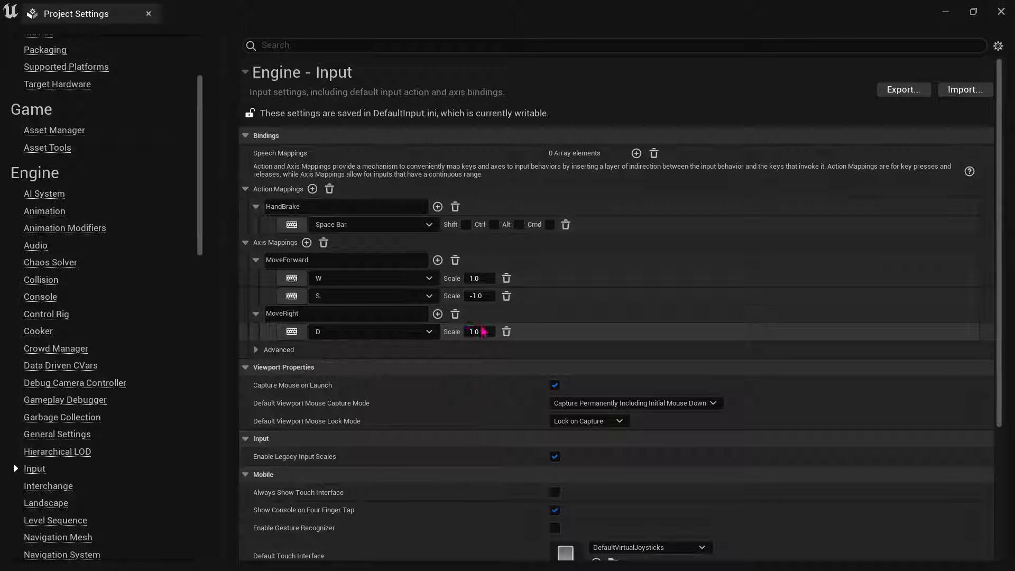
Step: Add the A key to the MoveRight axis mapping with a scale of -1.0 and close the Project Settings
click(438, 313)
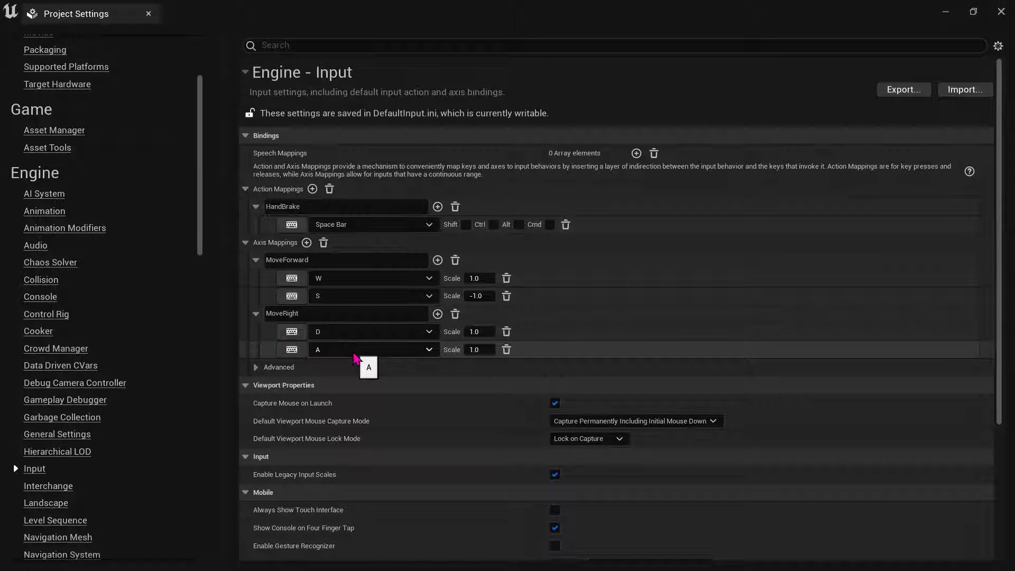
click(481, 349)
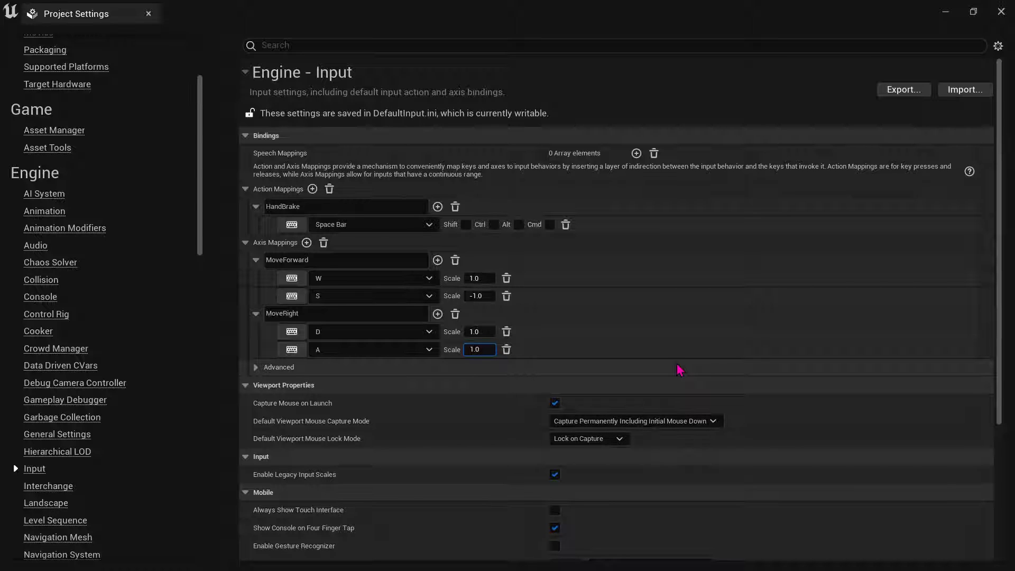
click(563, 344)
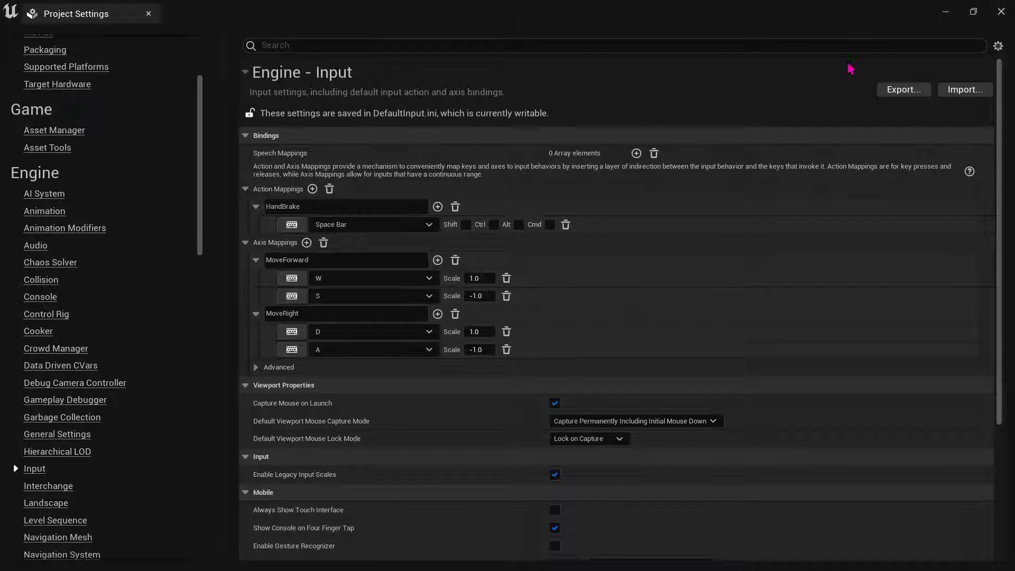
click(1001, 12)
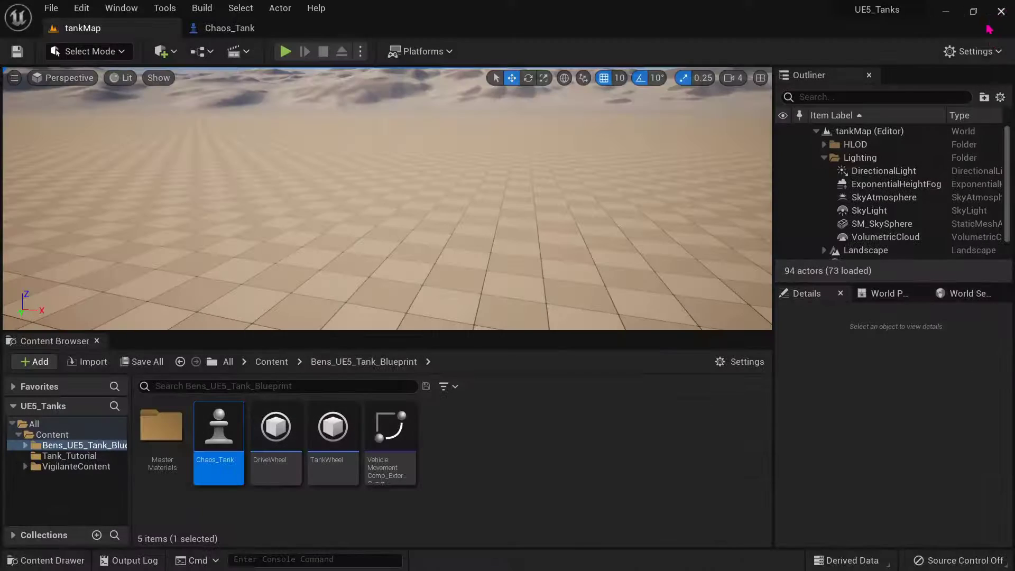
Step: Return to the Chaos_Tank blueprint and compile it against the new input mappings
click(225, 28)
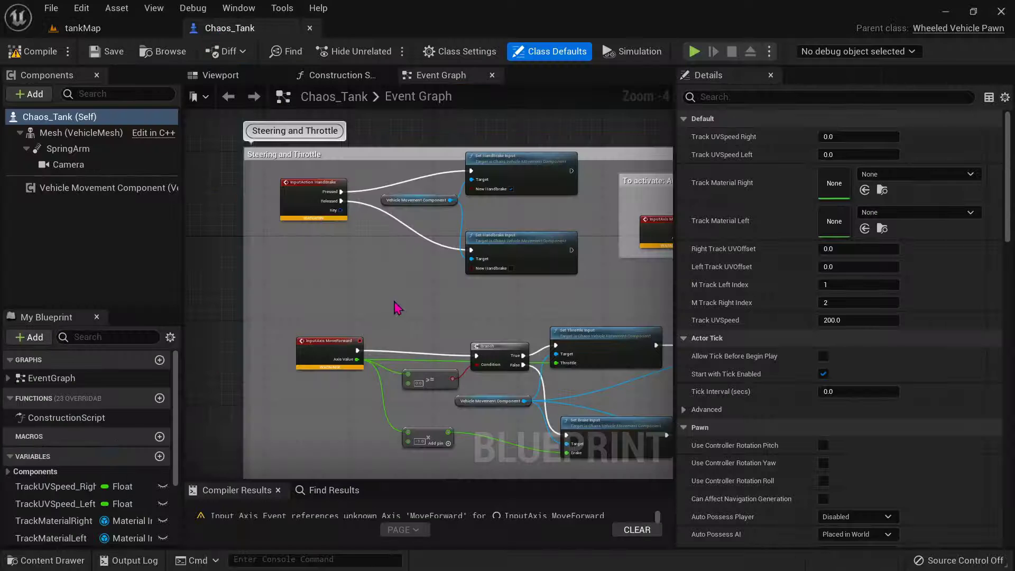
right_drag(396, 305, 435, 299)
click(23, 52)
scroll(256, 226, down, 8)
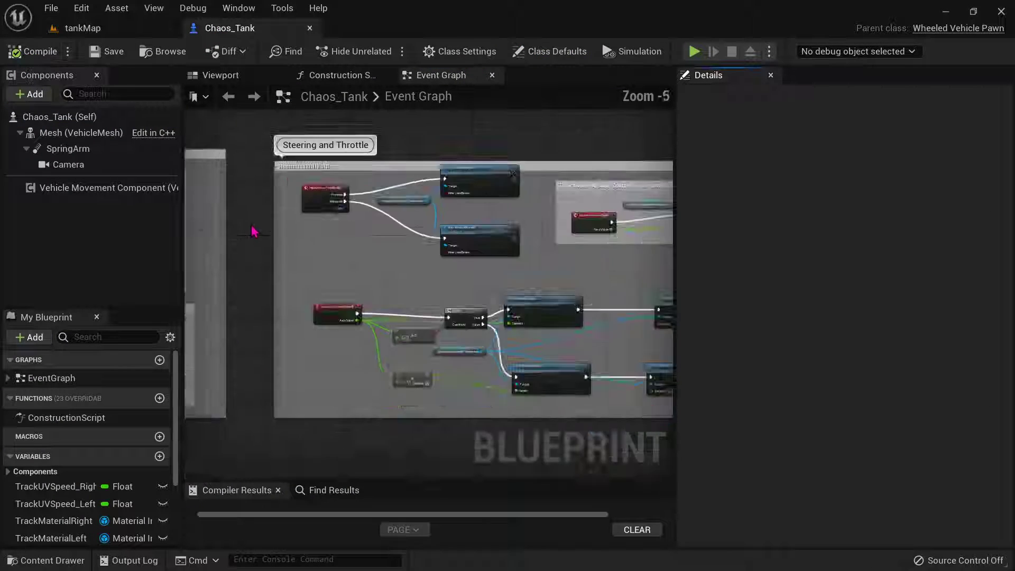
scroll(458, 391, up, 7)
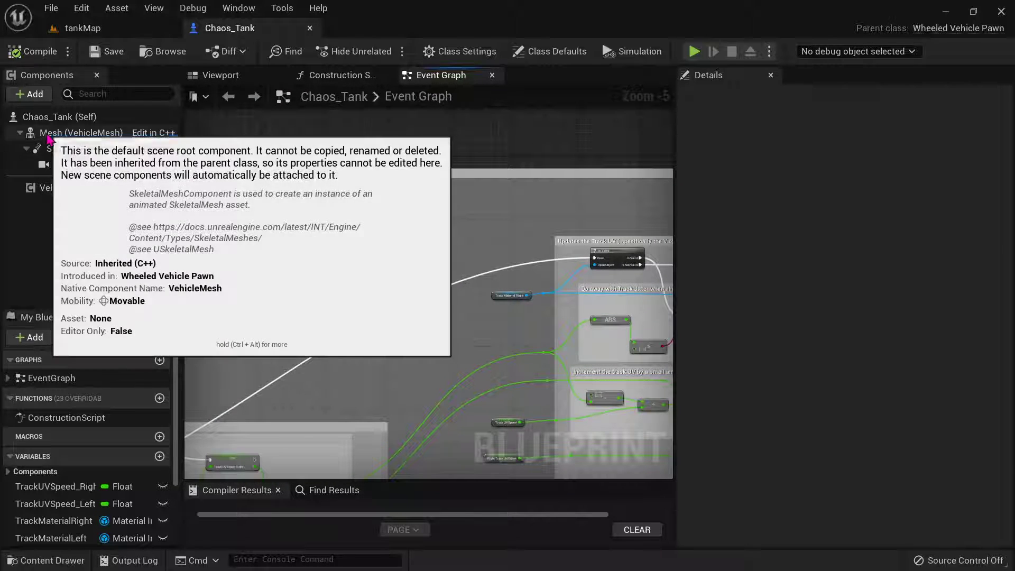
Step: Assign the SK_West skeletal mesh to the Mesh (VehicleMesh) component and inspect the tank in the blueprint viewport
click(79, 133)
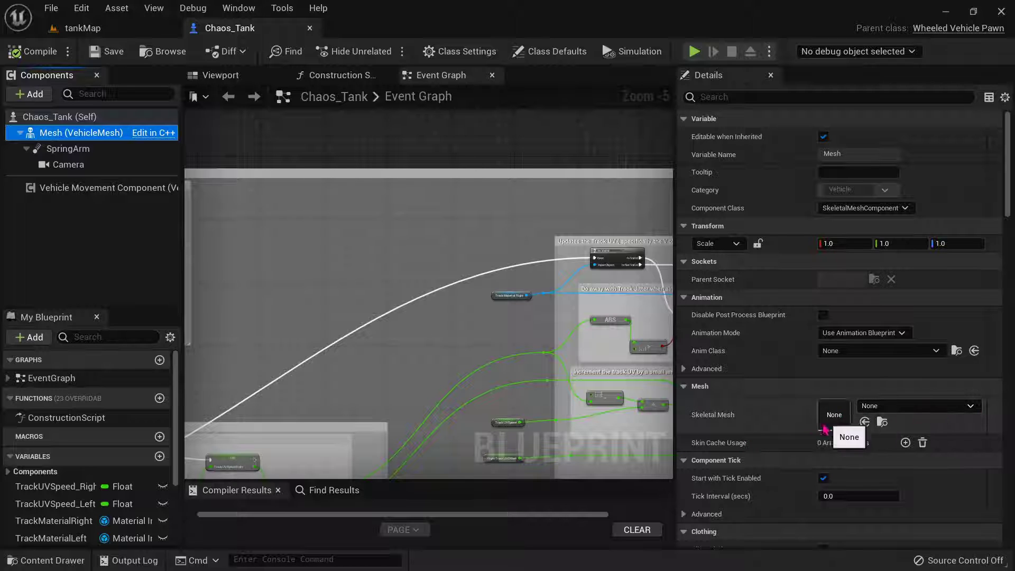
click(957, 410)
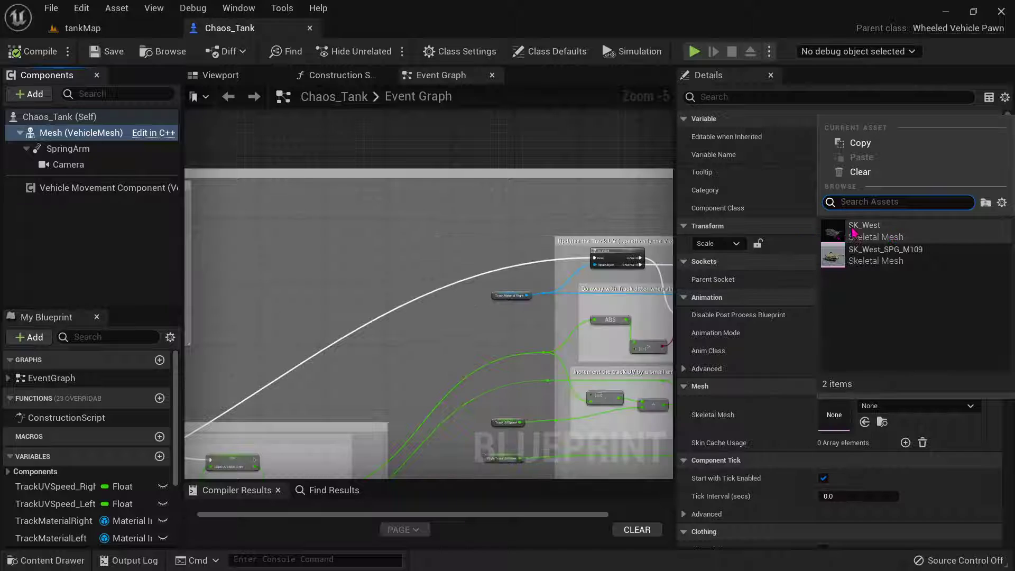
click(872, 238)
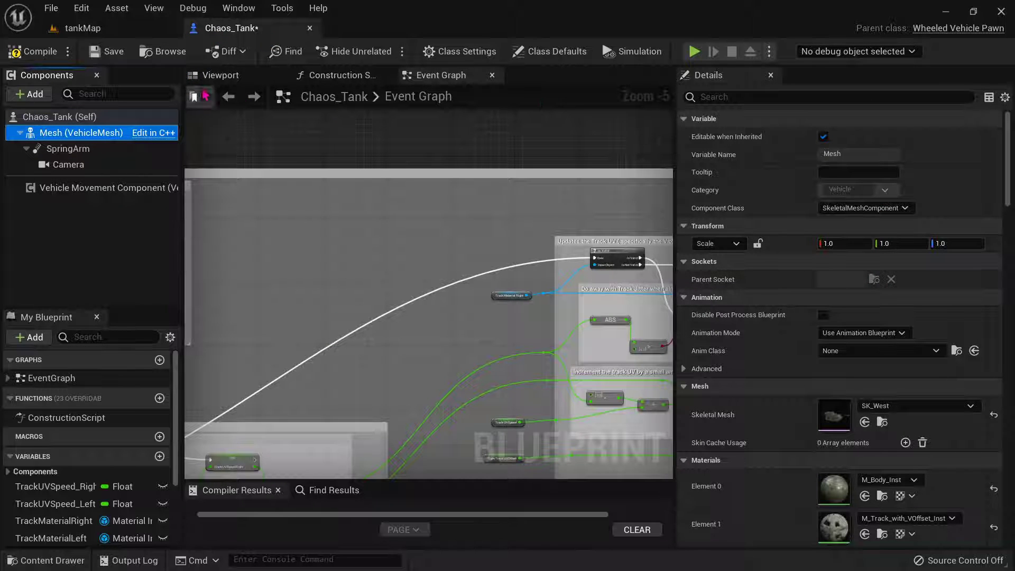
click(221, 75)
drag(402, 159, 474, 131)
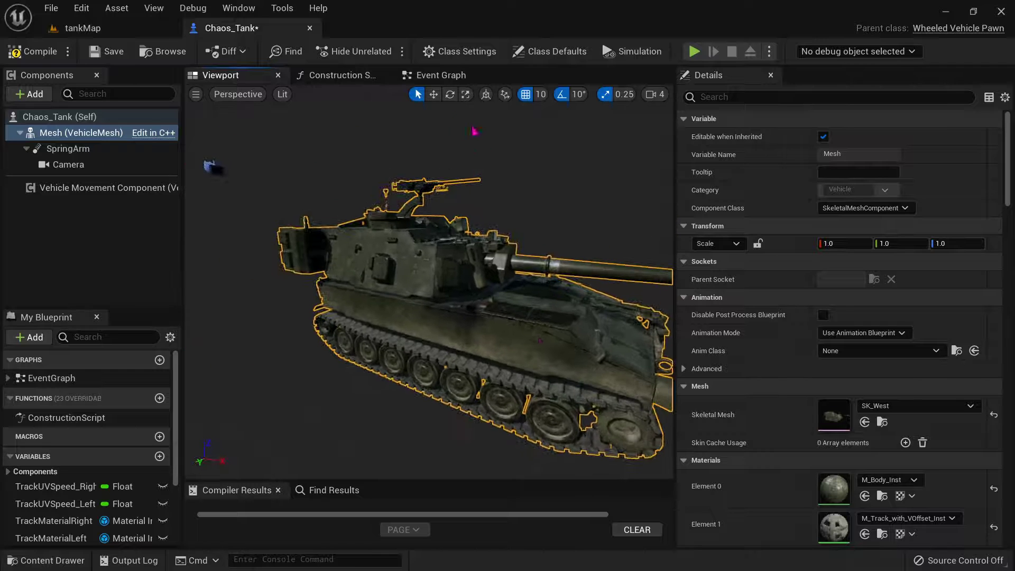
Step: Return to the Event Graph overview and show the Vehicle Movement Component's properties, widening the component list
click(441, 75)
scroll(529, 415, down, 10)
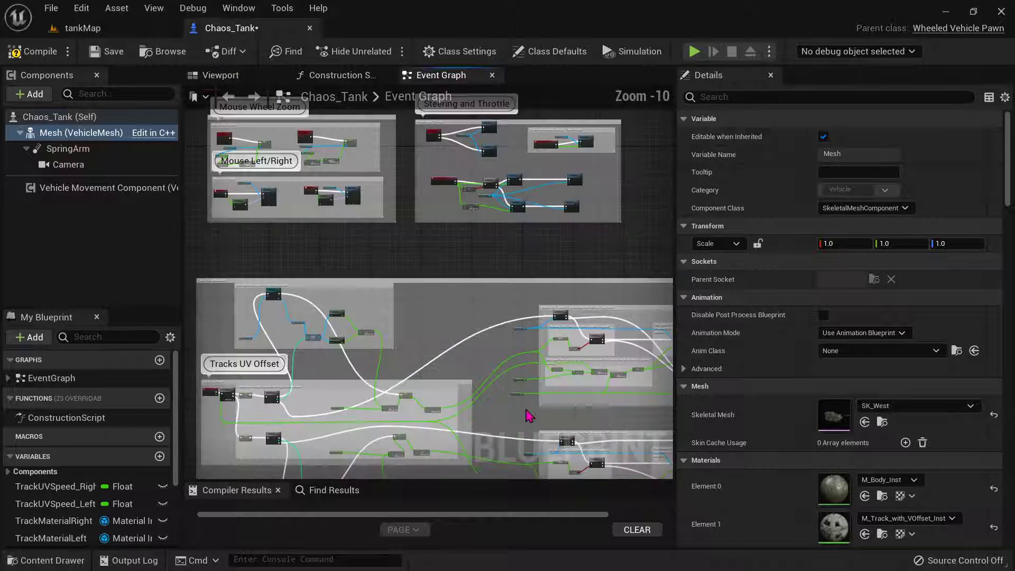
scroll(528, 415, down, 2)
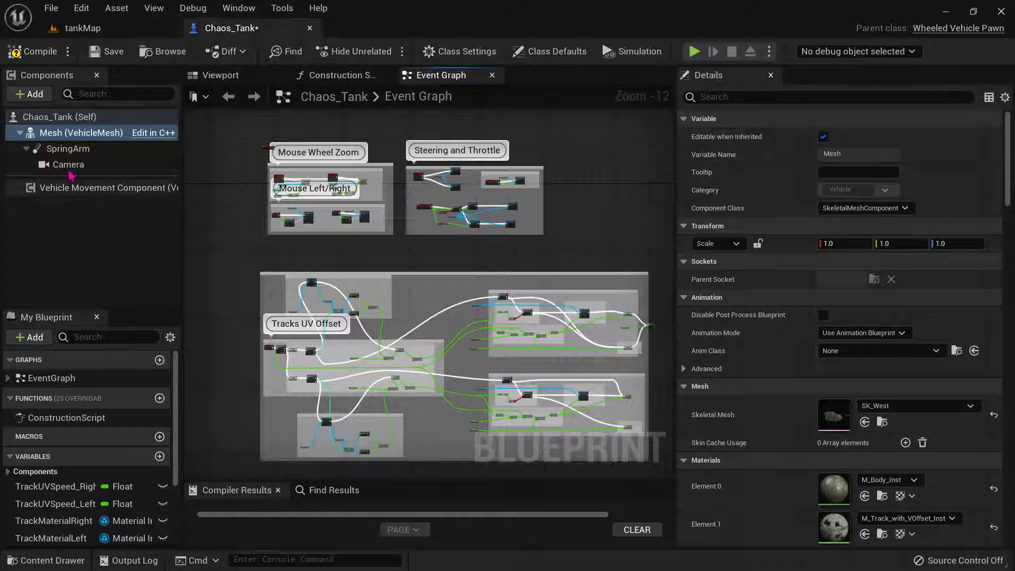
click(85, 190)
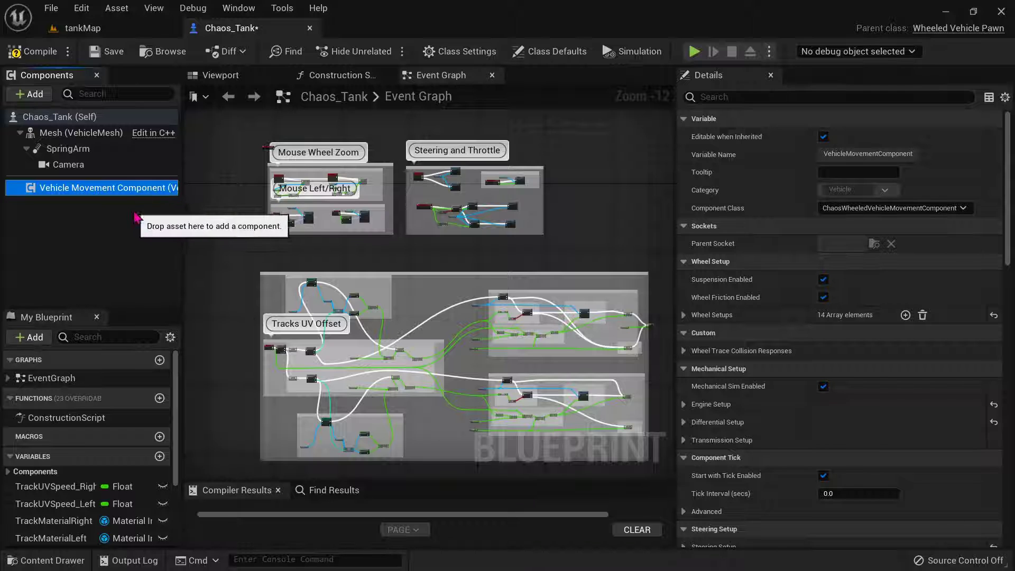
drag(183, 209, 206, 211)
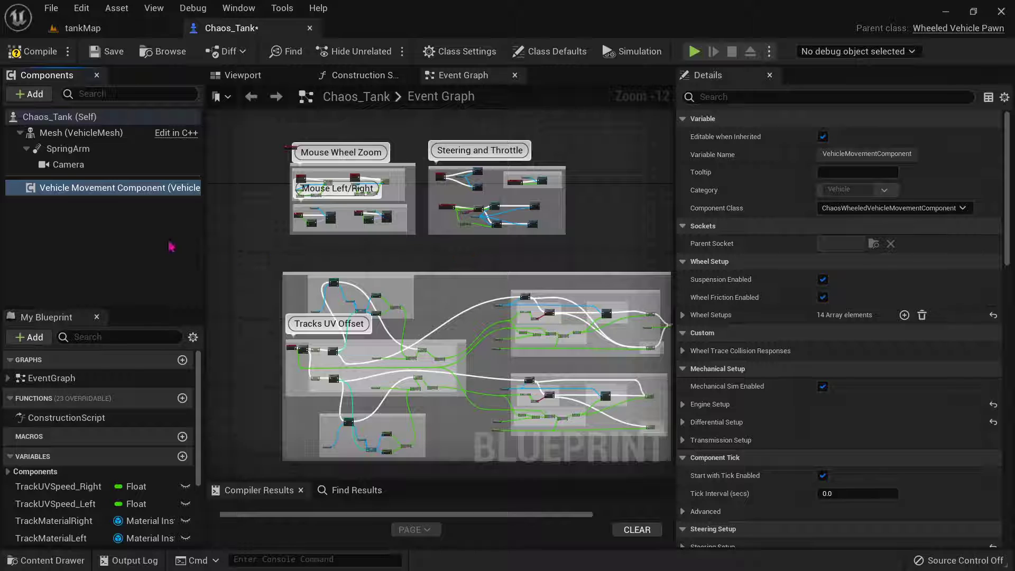
Step: Examine the Event Graph layout, including the Mouse Wheel Zoom and Mouse Left/Right node groups
right_drag(539, 402, 549, 342)
scroll(445, 345, up, 2)
scroll(445, 340, down, 2)
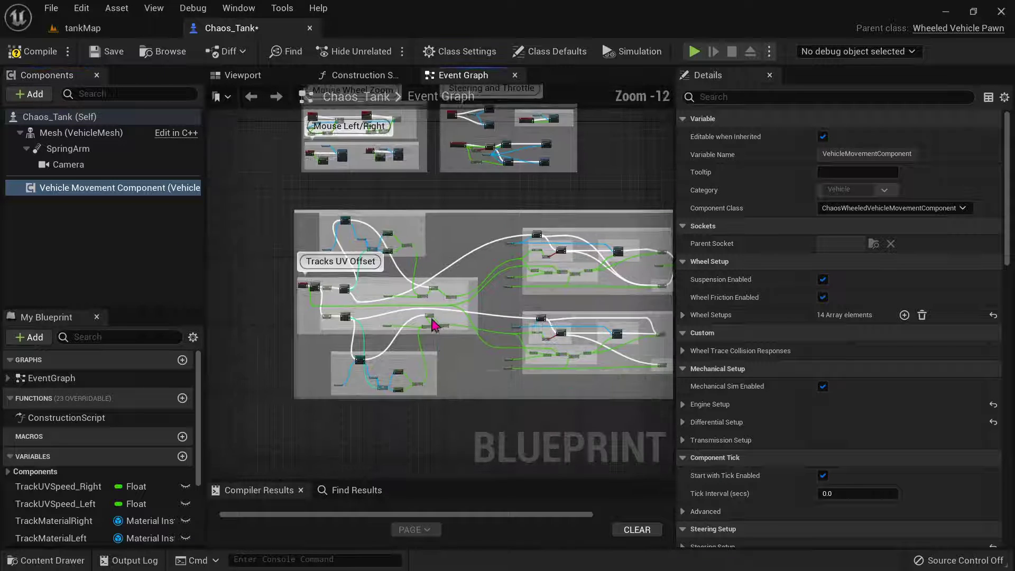
right_drag(402, 224, 422, 344)
scroll(422, 344, up, 2)
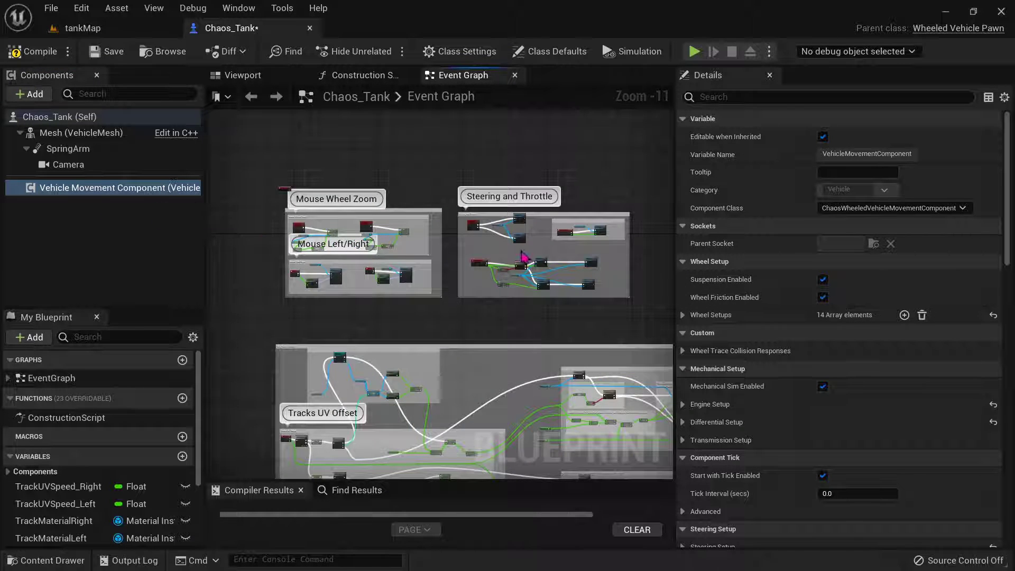
scroll(447, 256, up, 4)
scroll(340, 287, up, 1)
scroll(311, 258, up, 2)
scroll(426, 290, up, 1)
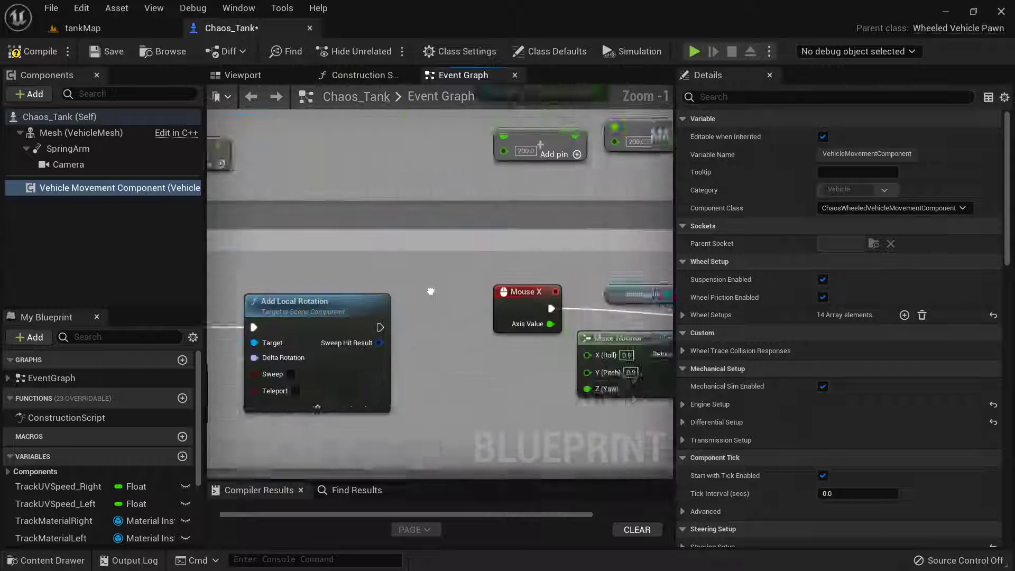
scroll(546, 344, up, 1)
scroll(546, 344, down, 4)
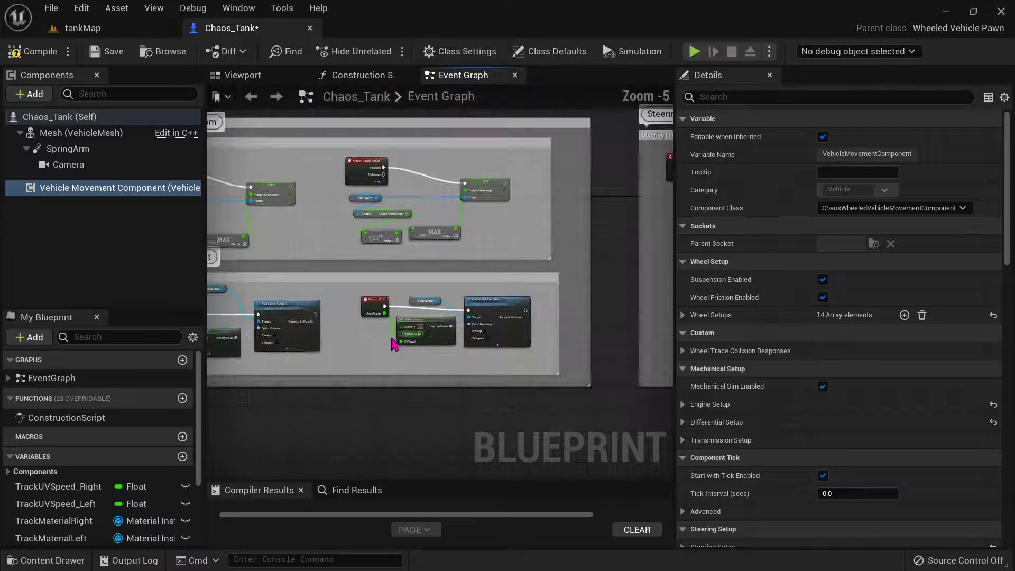
Step: Inspect the handbrake and MoveForward throttle and brake nodes in the Steering and Throttle group
right_drag(560, 251, 388, 268)
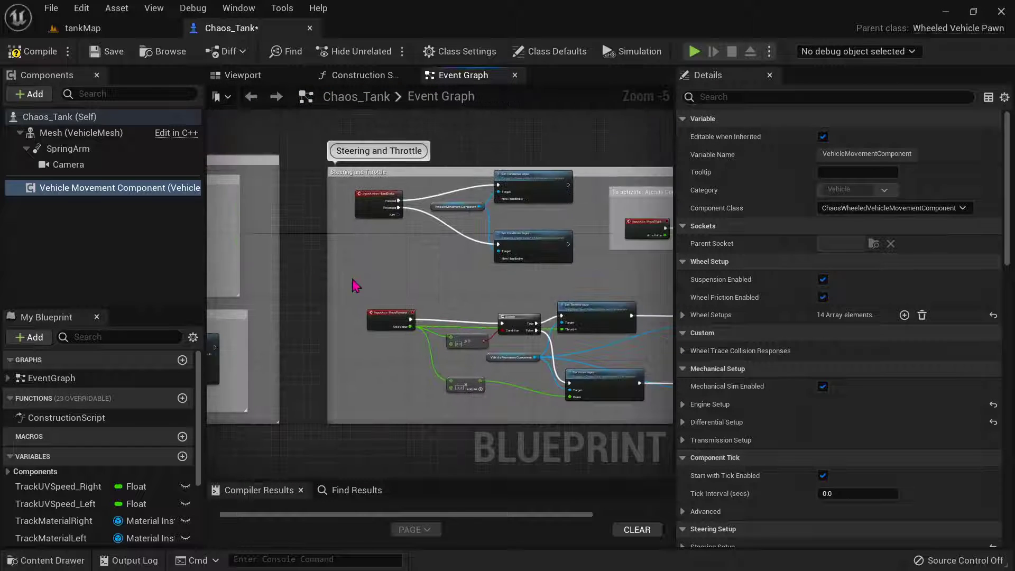
scroll(390, 259, up, 3)
right_drag(528, 324, 430, 267)
scroll(423, 275, down, 1)
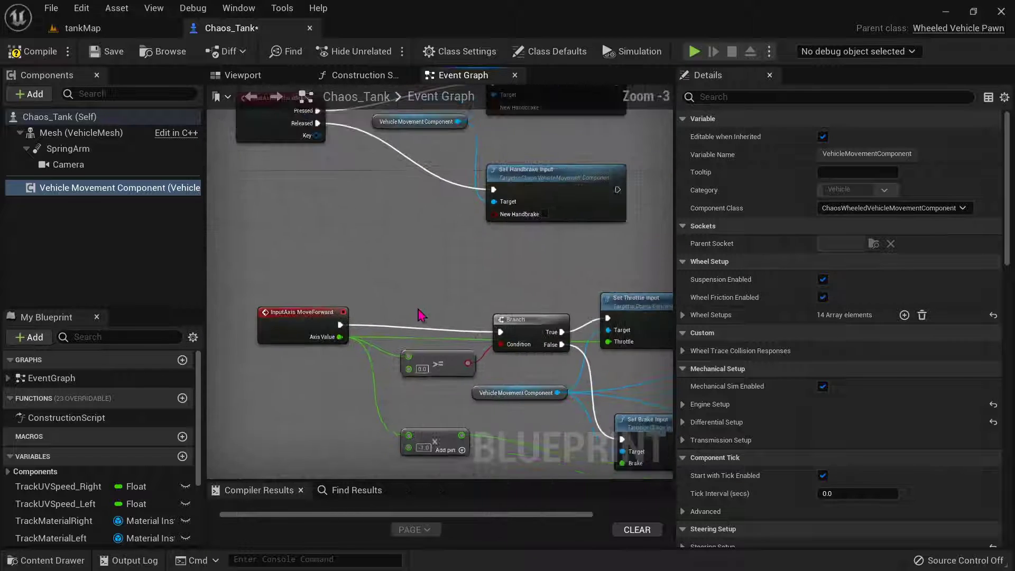
right_drag(493, 338, 313, 274)
right_drag(325, 344, 363, 421)
Step: Examine the Arcade Controls yaw comment group, where InputAxis MoveRight feeds Set Yaw Input
right_drag(551, 170, 331, 231)
right_drag(445, 237, 326, 244)
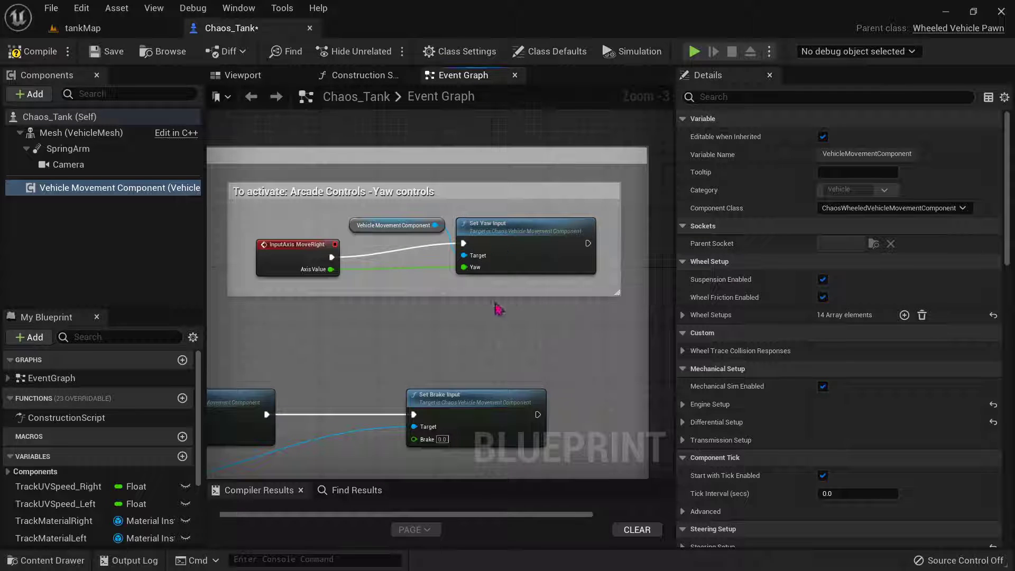
right_drag(431, 365, 450, 382)
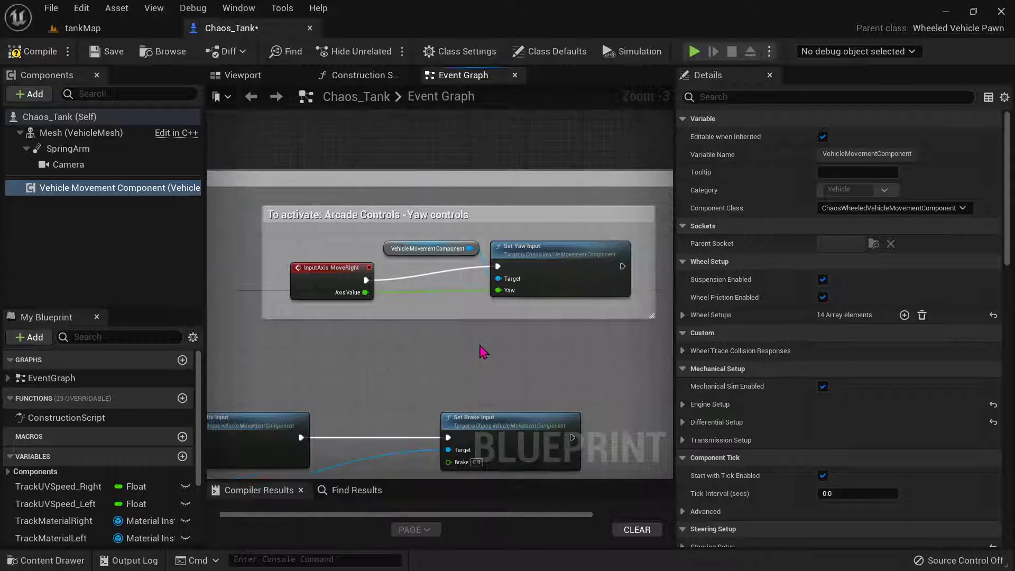
scroll(479, 310, down, 1)
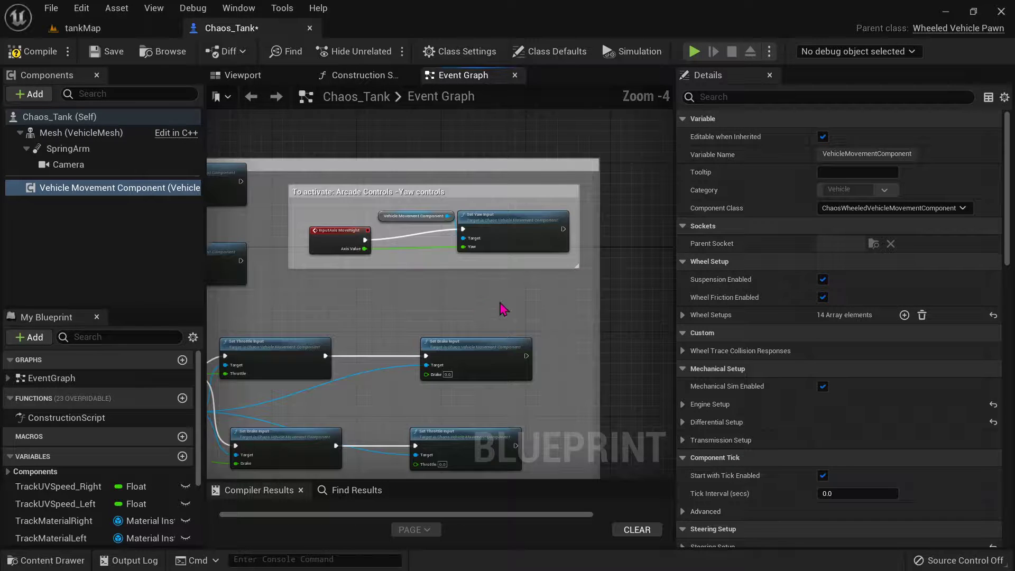
right_drag(502, 309, 555, 288)
scroll(517, 294, down, 1)
scroll(435, 270, up, 3)
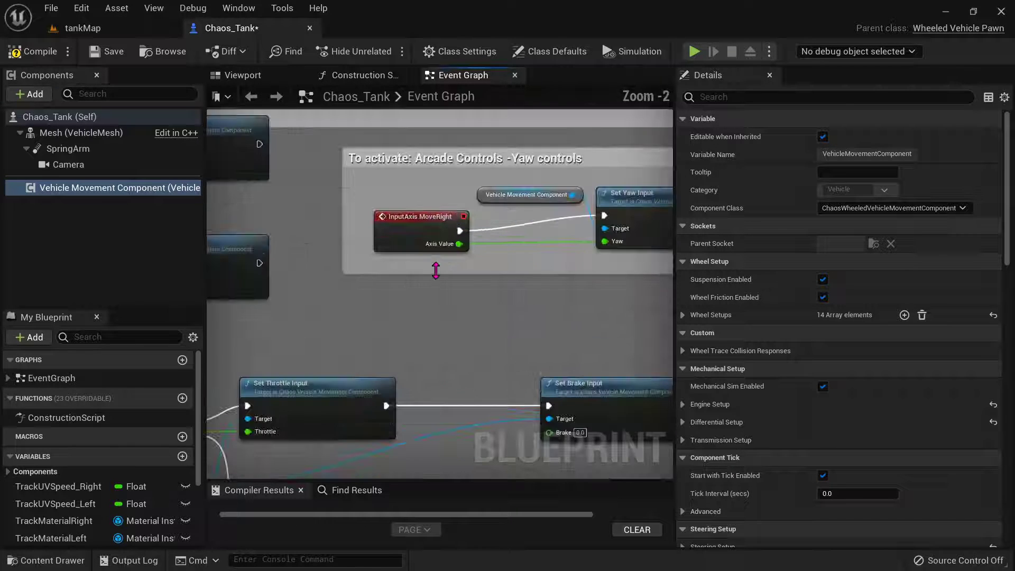
right_drag(549, 333, 428, 322)
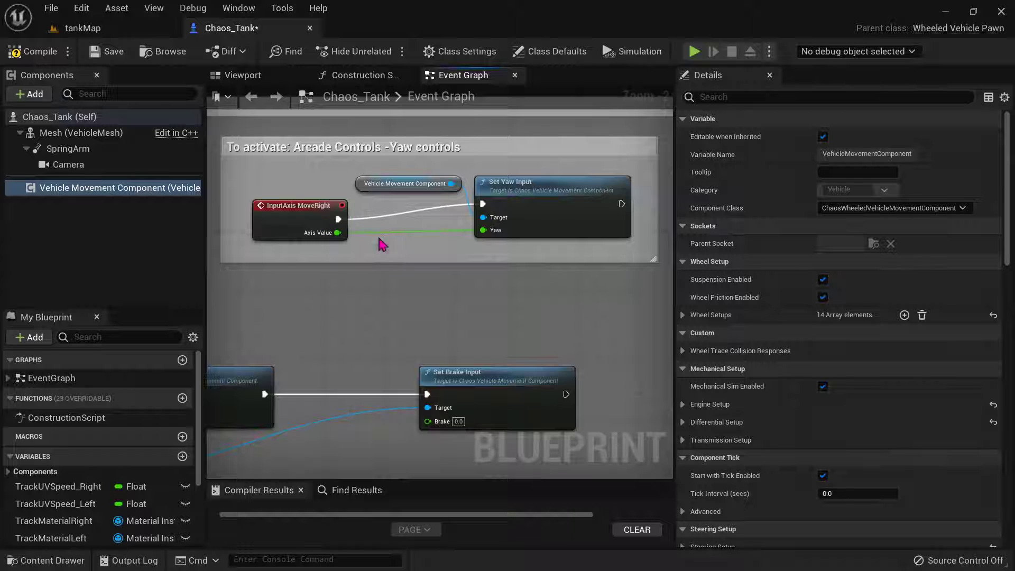
scroll(381, 243, down, 3)
right_drag(370, 265, 441, 259)
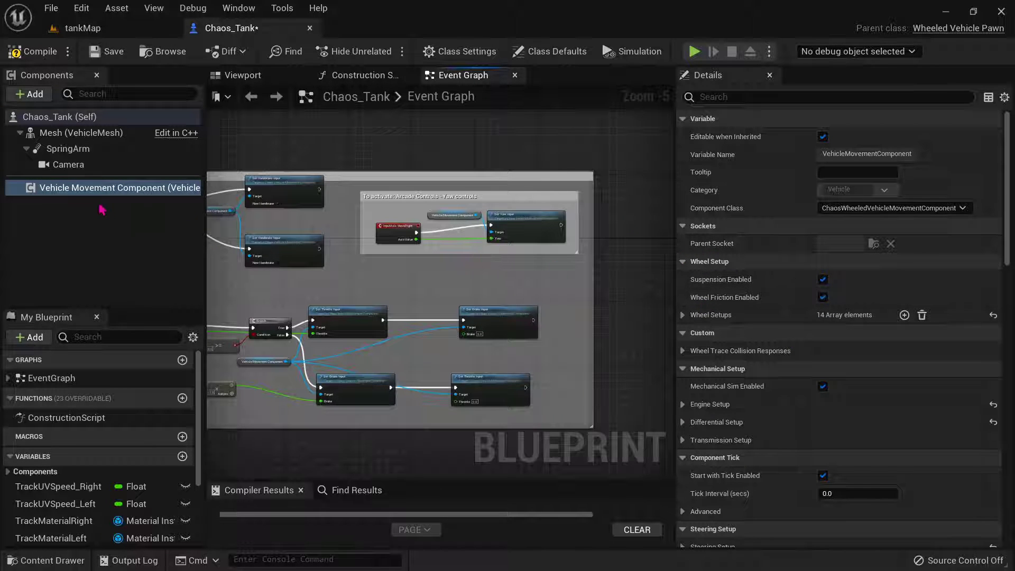
Step: Expand Torque Control under Arcade Control on the Vehicle Movement Component and review its yaw torque scaling and rotation damping settings
scroll(846, 370, down, 10)
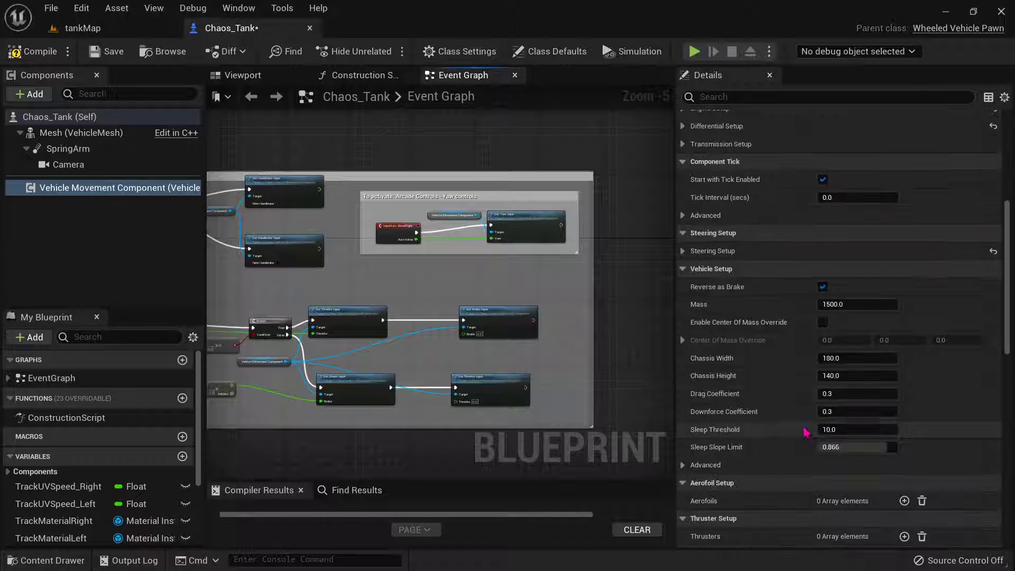
scroll(713, 238, up, 4)
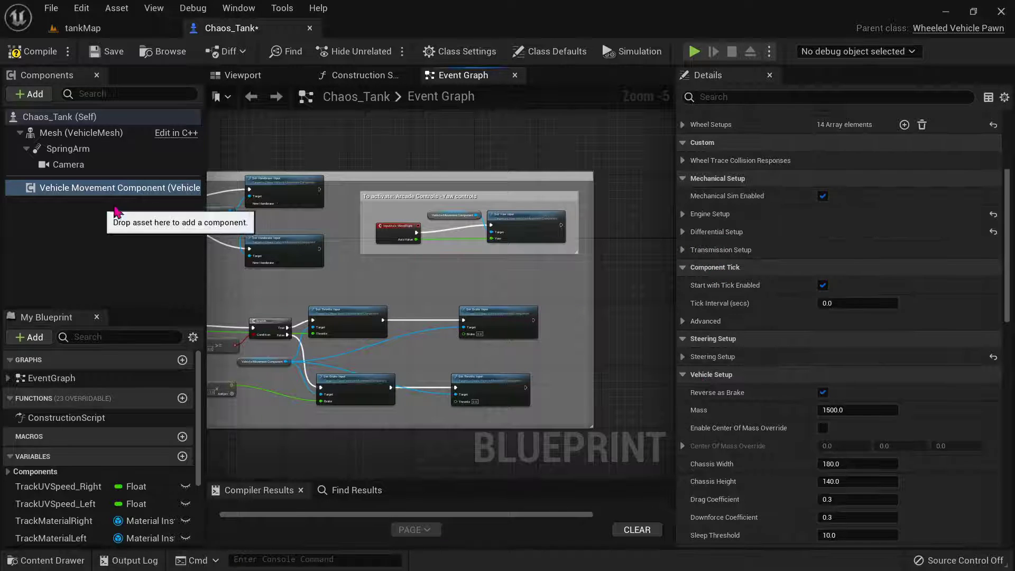
scroll(803, 275, down, 10)
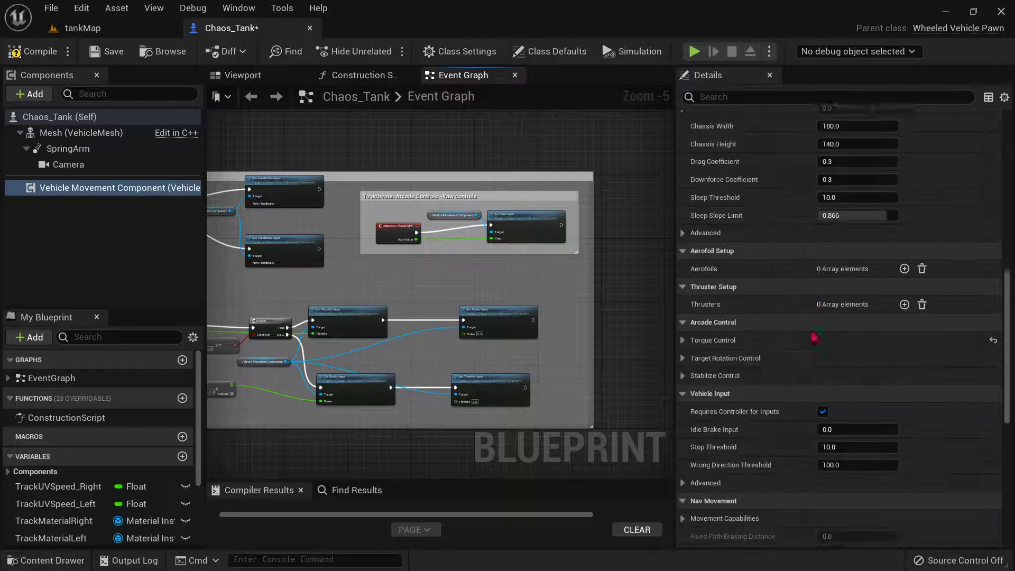
scroll(814, 338, down, 1)
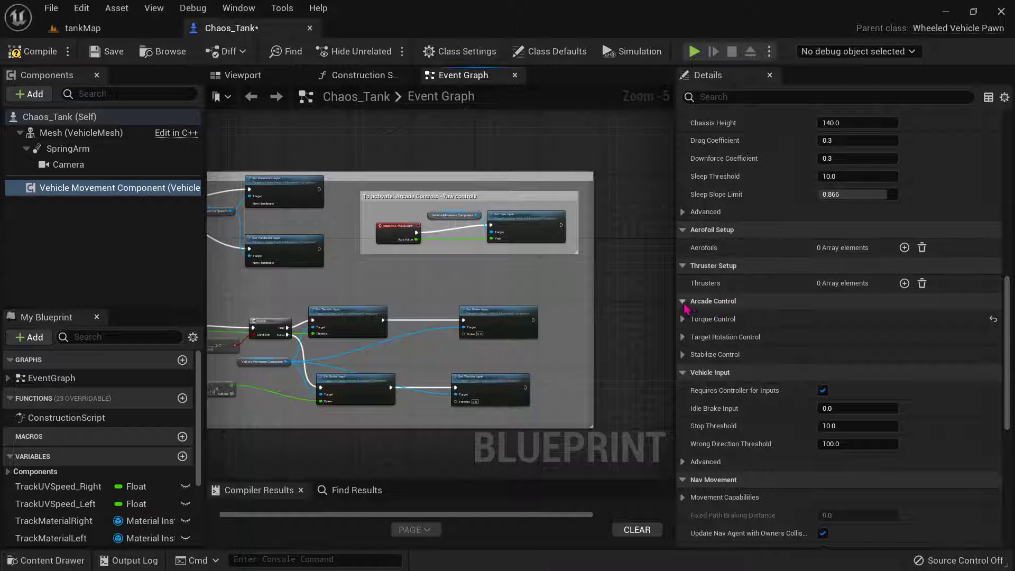
click(683, 319)
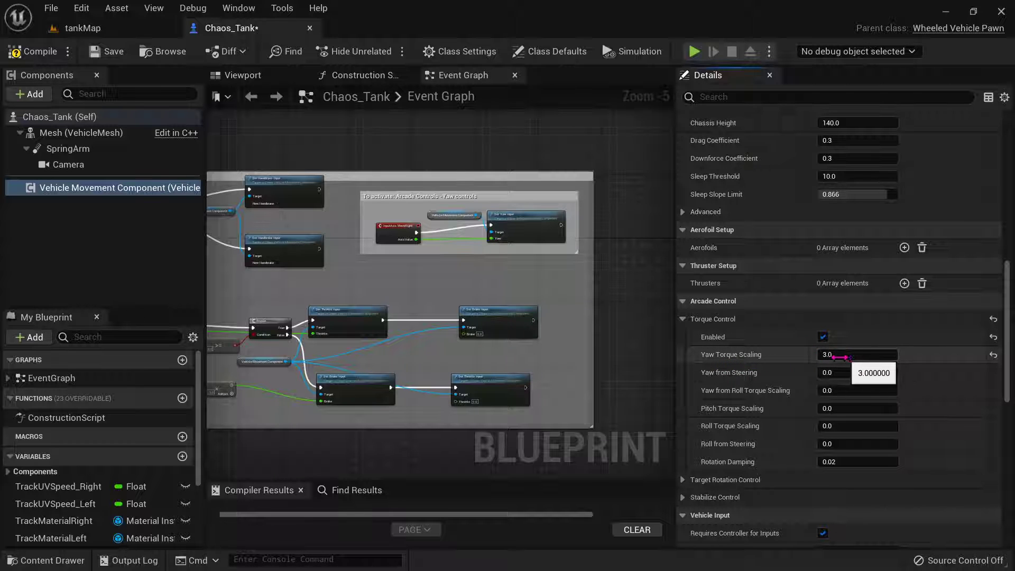
scroll(846, 376, down, 3)
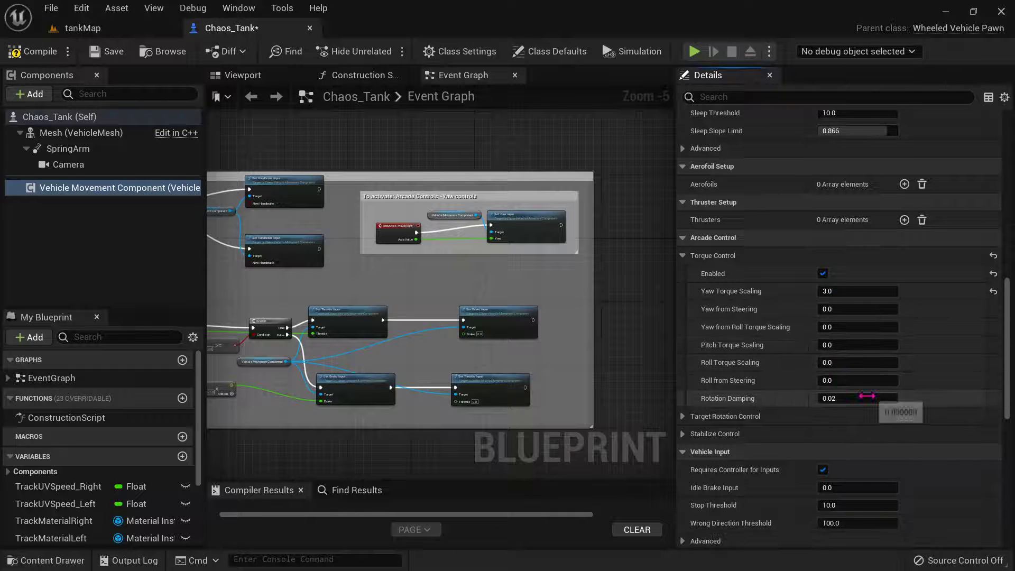
Step: Survey the Tracks UV Offset node network in the Event Graph
right_drag(327, 270, 425, 317)
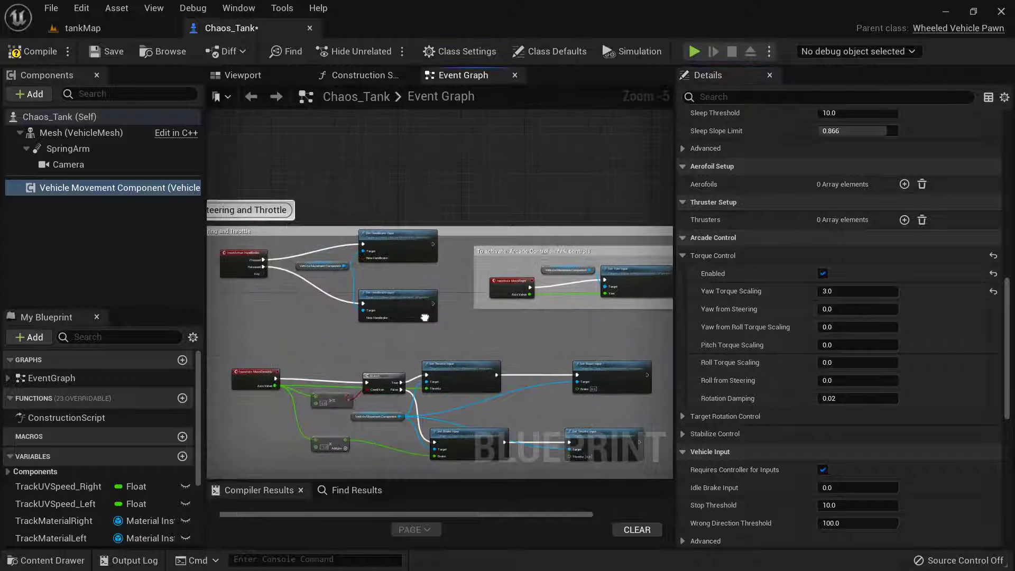
right_drag(448, 351, 527, 211)
scroll(468, 335, down, 5)
right_drag(397, 438, 444, 277)
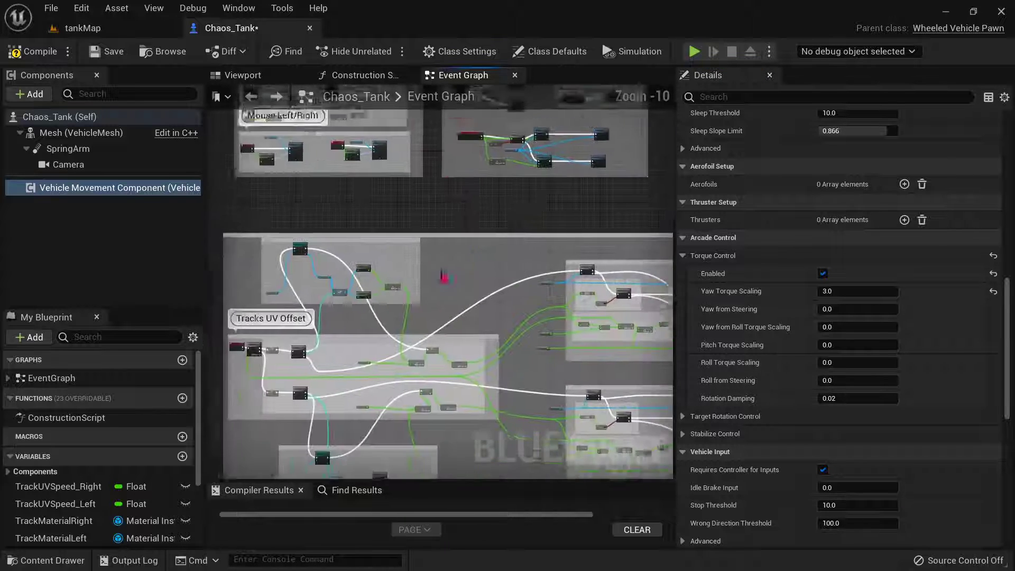
scroll(401, 364, down, 2)
right_drag(335, 386, 327, 301)
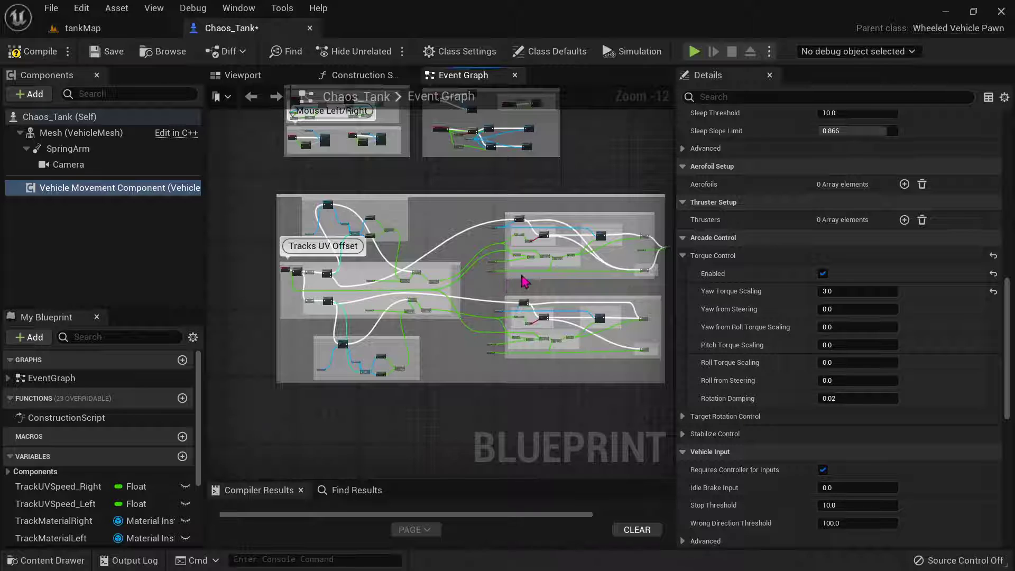
right_drag(522, 275, 496, 301)
scroll(435, 348, up, 2)
scroll(436, 348, down, 2)
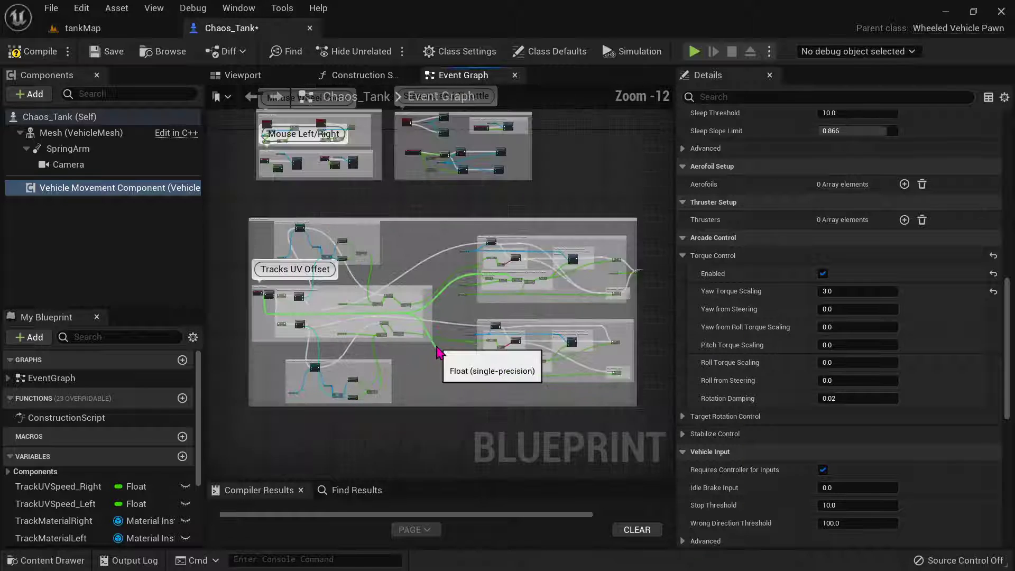
right_drag(404, 356, 431, 349)
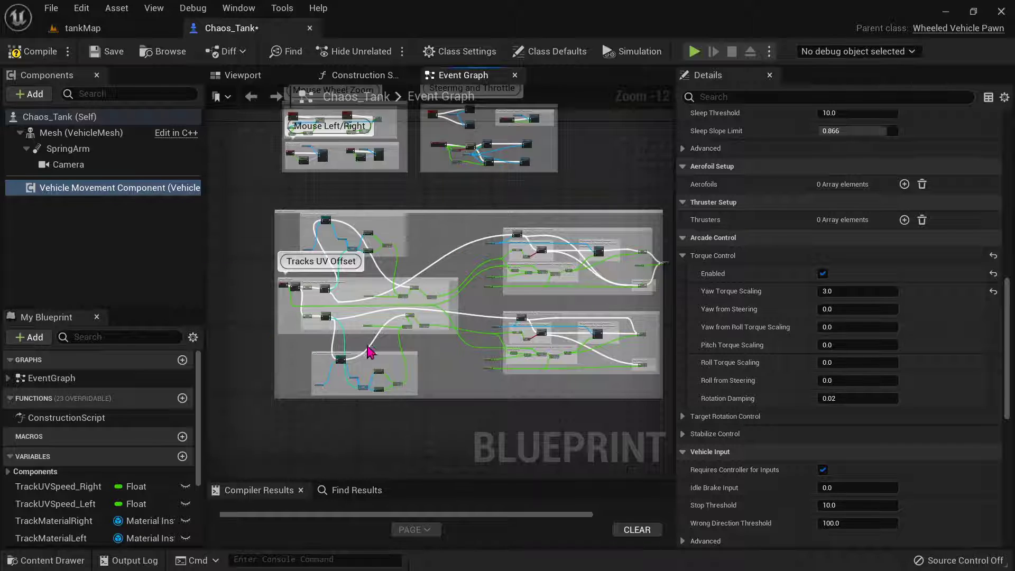
right_drag(370, 351, 378, 415)
Step: Review the yaw controls in the Steering and Throttle group again, along with the neighbouring mouse control groups
scroll(421, 301, up, 11)
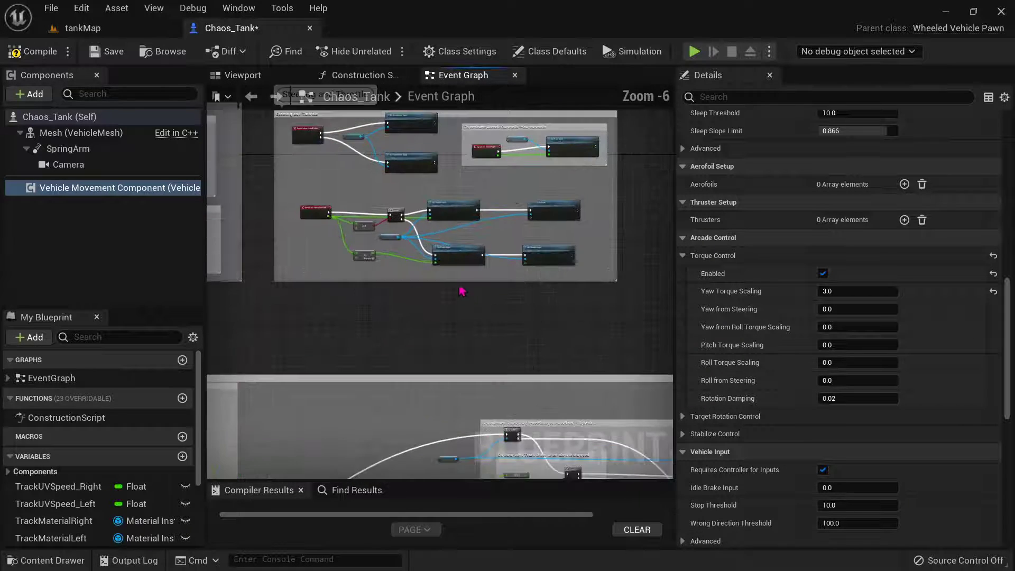
scroll(474, 250, down, 6)
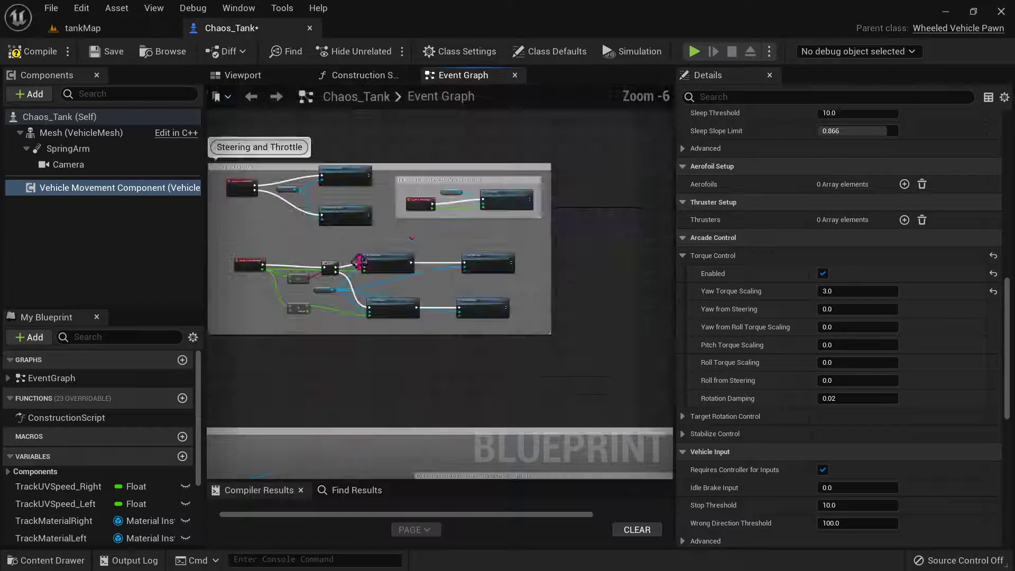
scroll(480, 186, up, 6)
right_drag(577, 189, 540, 223)
scroll(478, 310, down, 3)
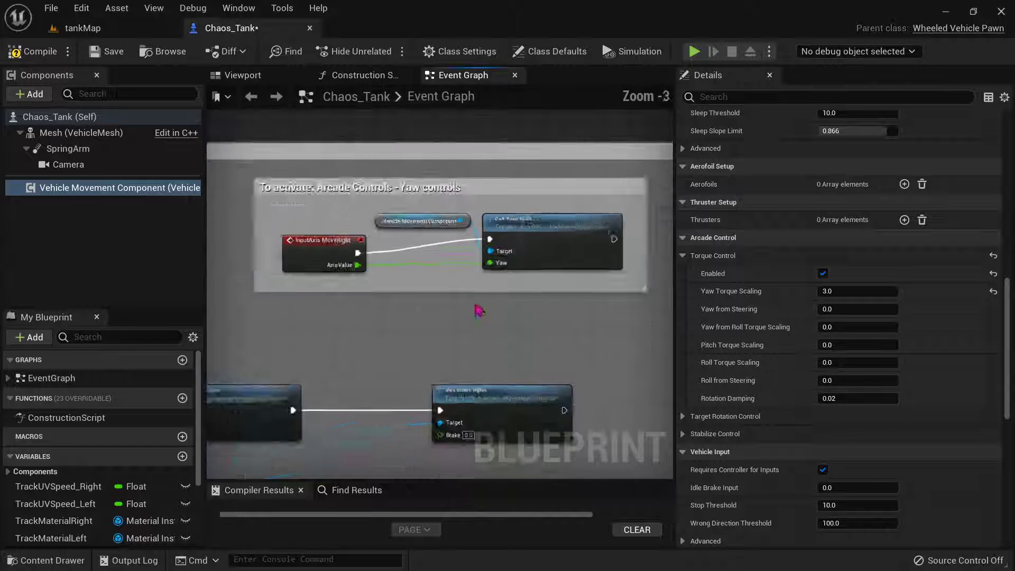
right_drag(328, 361, 475, 294)
scroll(365, 319, down, 1)
scroll(245, 334, down, 1)
right_drag(246, 335, 524, 328)
scroll(416, 360, down, 1)
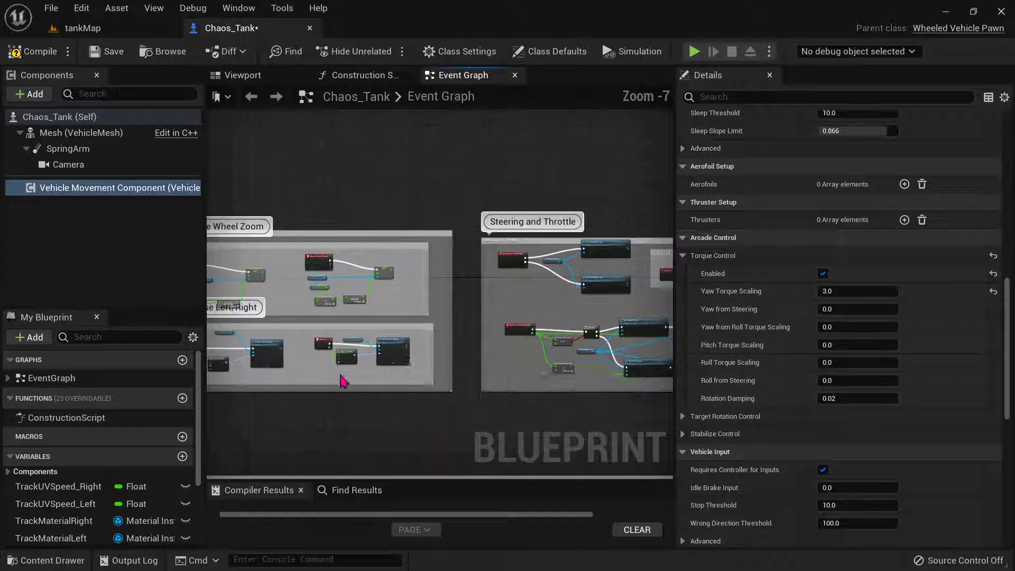
right_drag(344, 375, 461, 351)
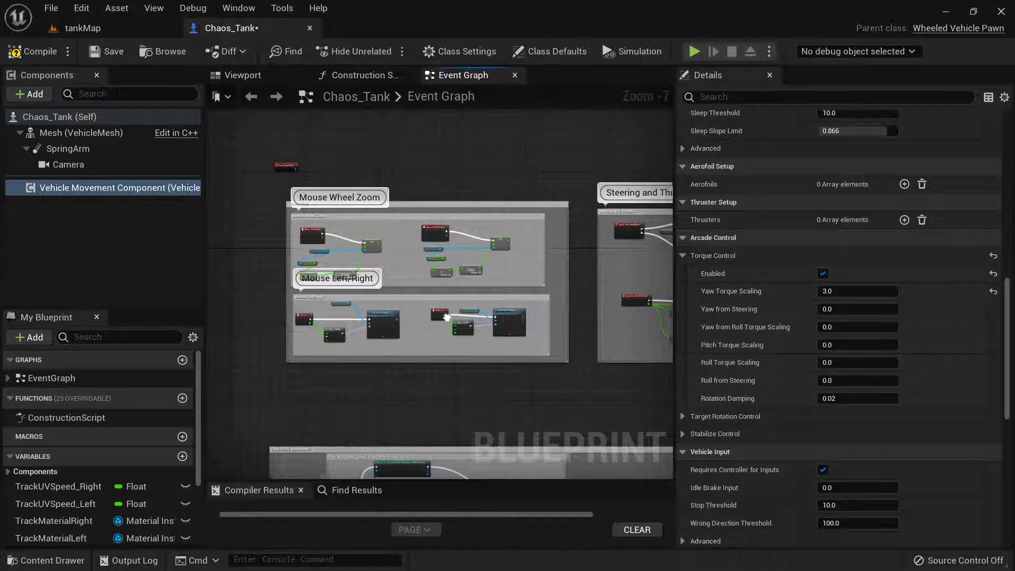
right_drag(450, 317, 203, 291)
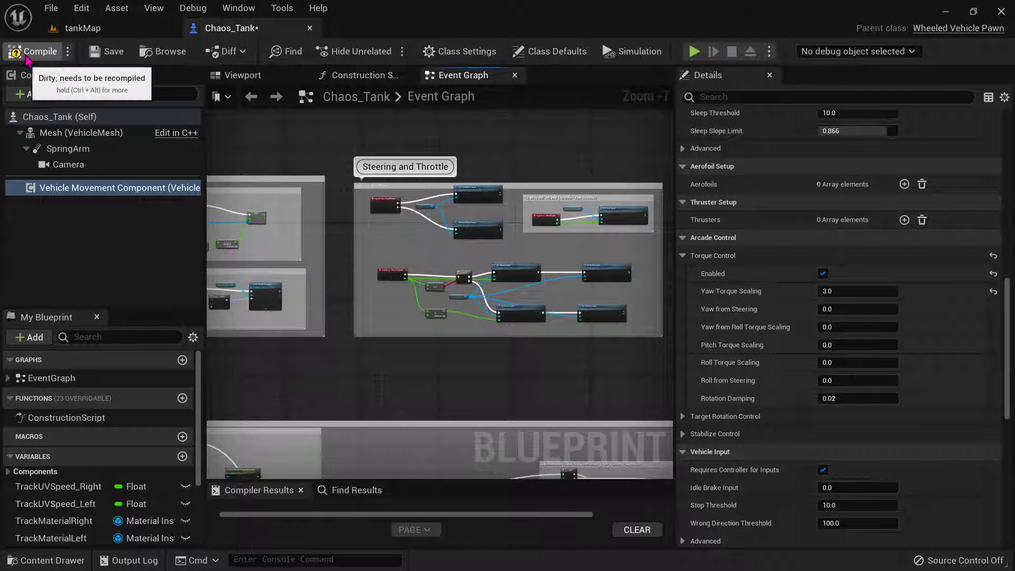
Step: Compile the Chaos_Tank blueprint and place an instance of it in the tankMap level at about X -1120, Y 1110, Z 0
click(32, 52)
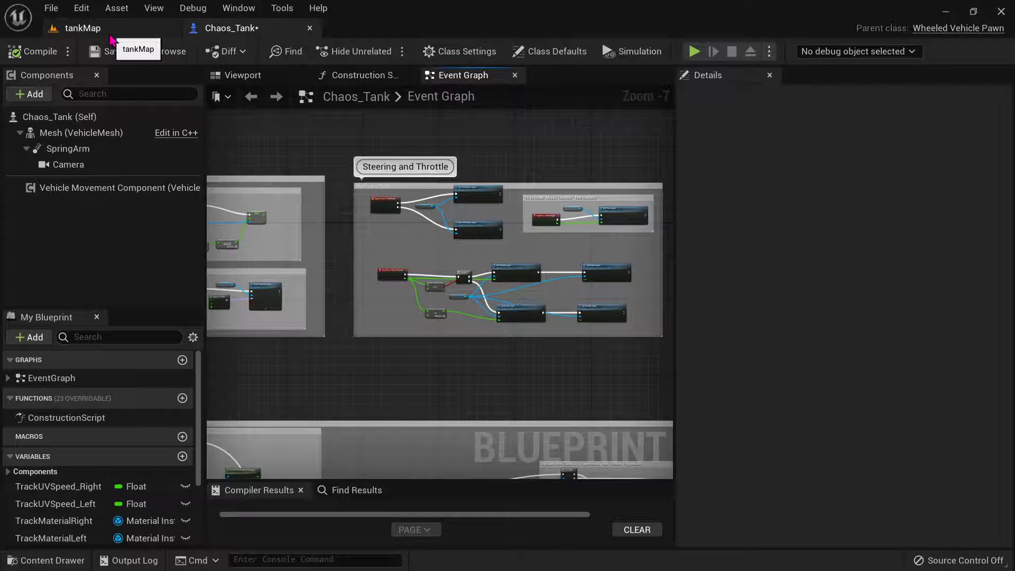
click(111, 33)
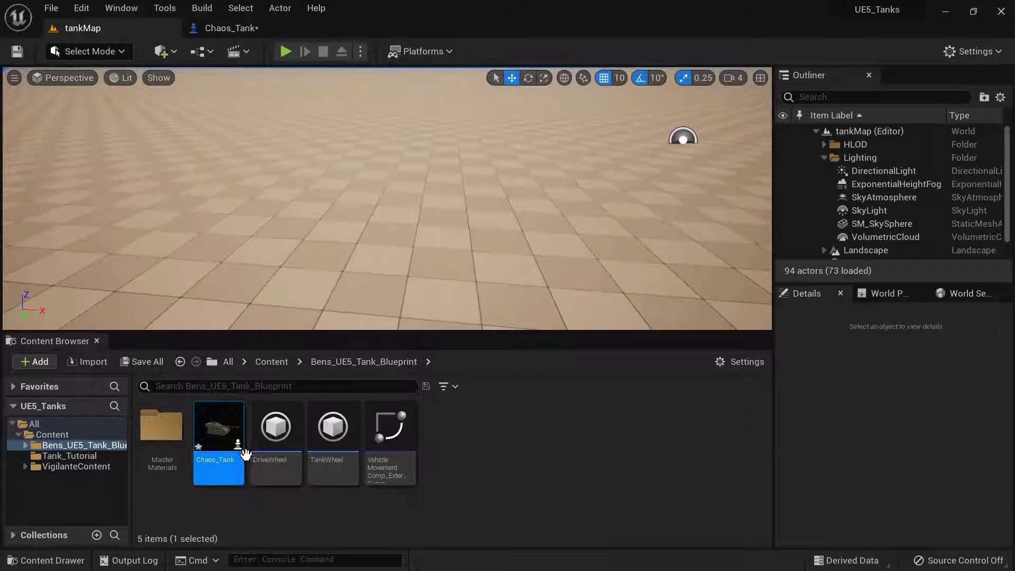
drag(228, 446, 362, 278)
right_drag(362, 278, 396, 280)
key(s)
right_drag(315, 234, 299, 205)
key(d)
key(w)
key(s)
key(s)
right_drag(346, 233, 330, 251)
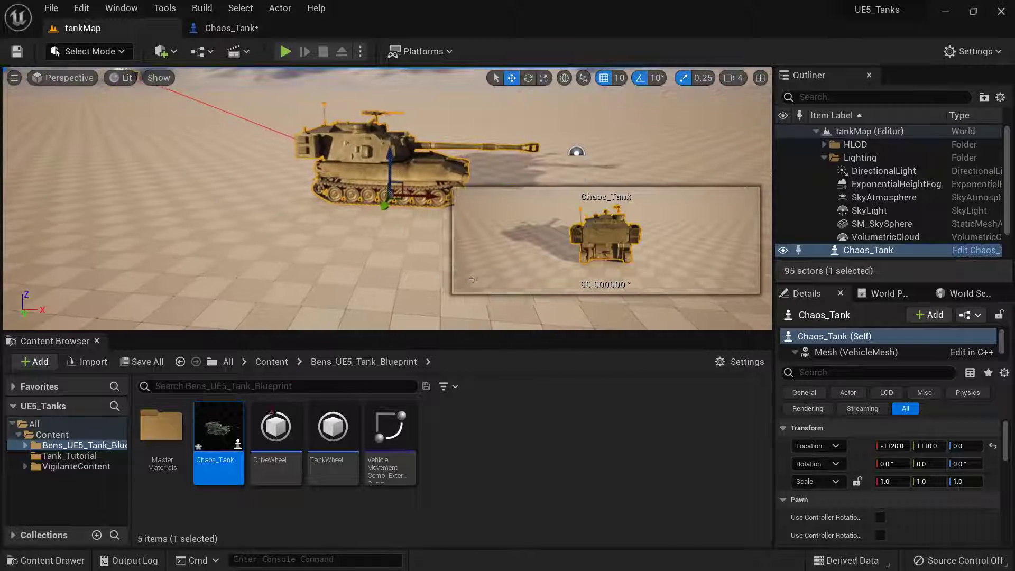
Step: Play-test tankMap with the placed Chaos_Tank in the level, and stop the simulation
right_drag(304, 292, 328, 269)
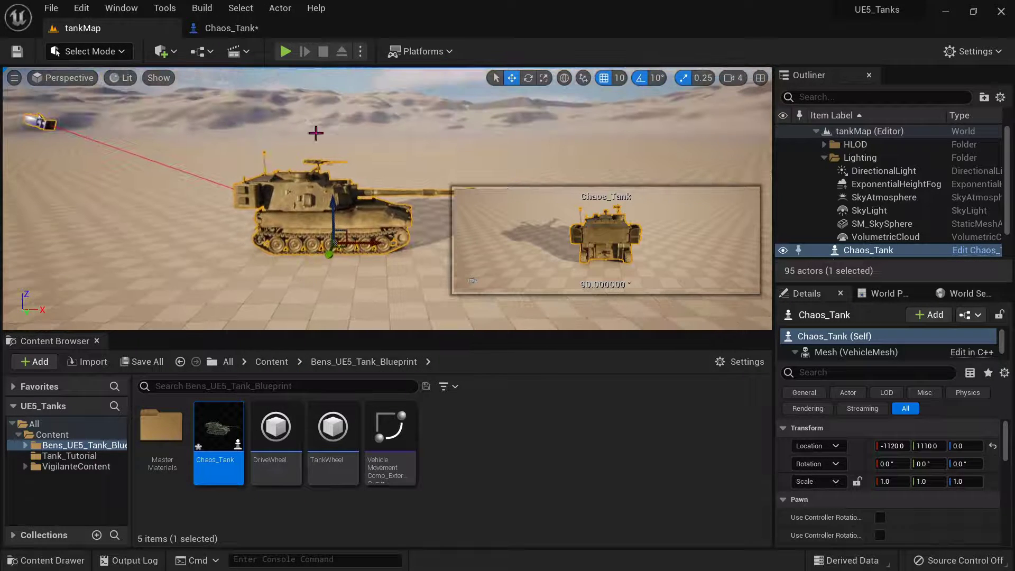
right_drag(315, 132, 309, 127)
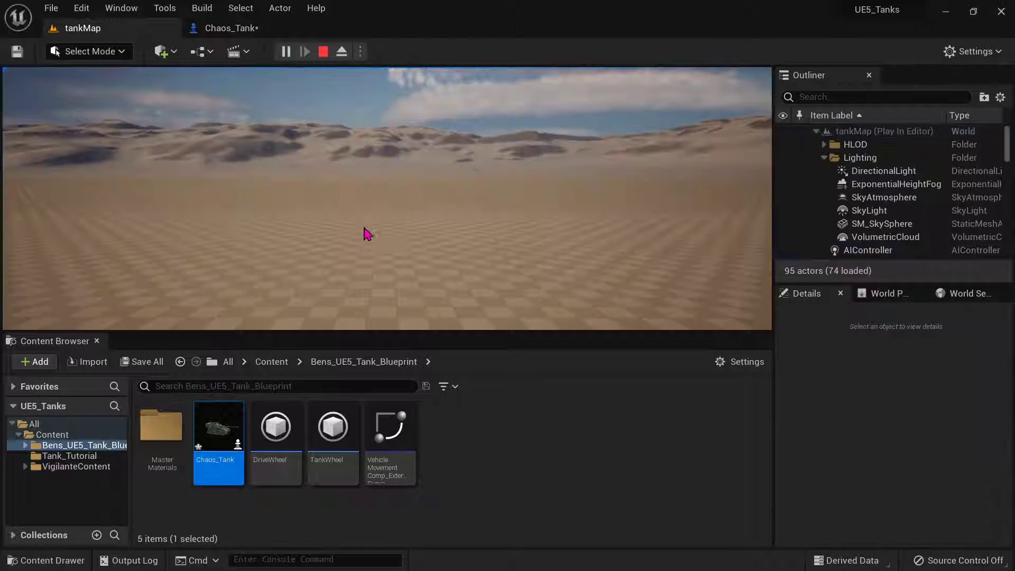
click(364, 227)
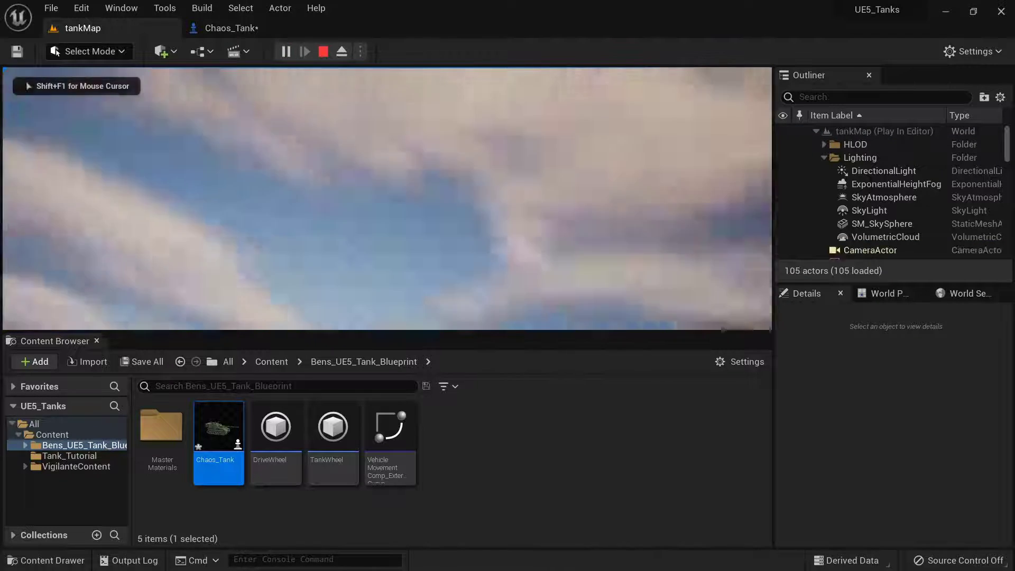
key(Escape)
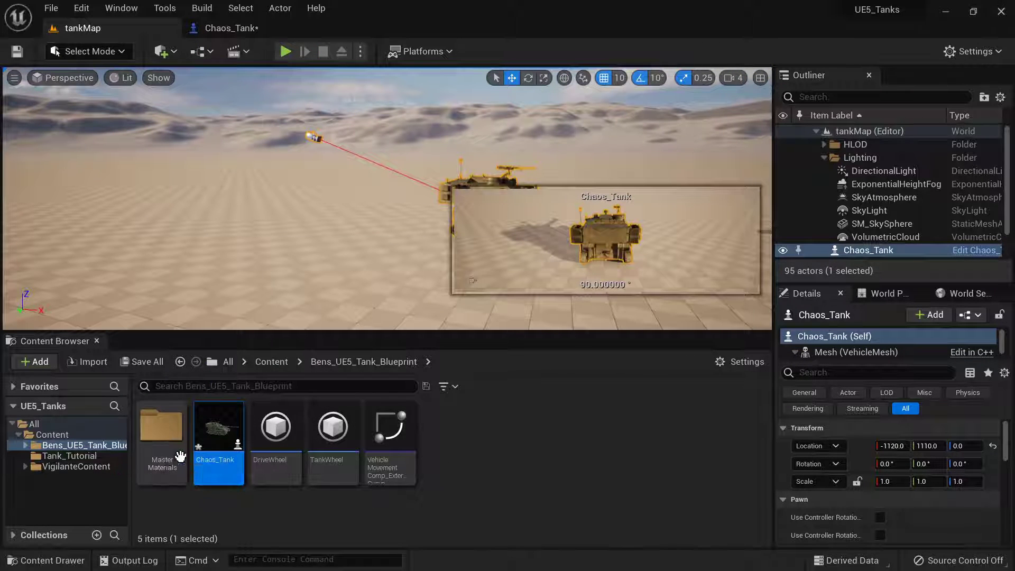
Step: Open the SK_West_PhysicsAsset from the Tank_Tutorial content folder for editing
click(53, 435)
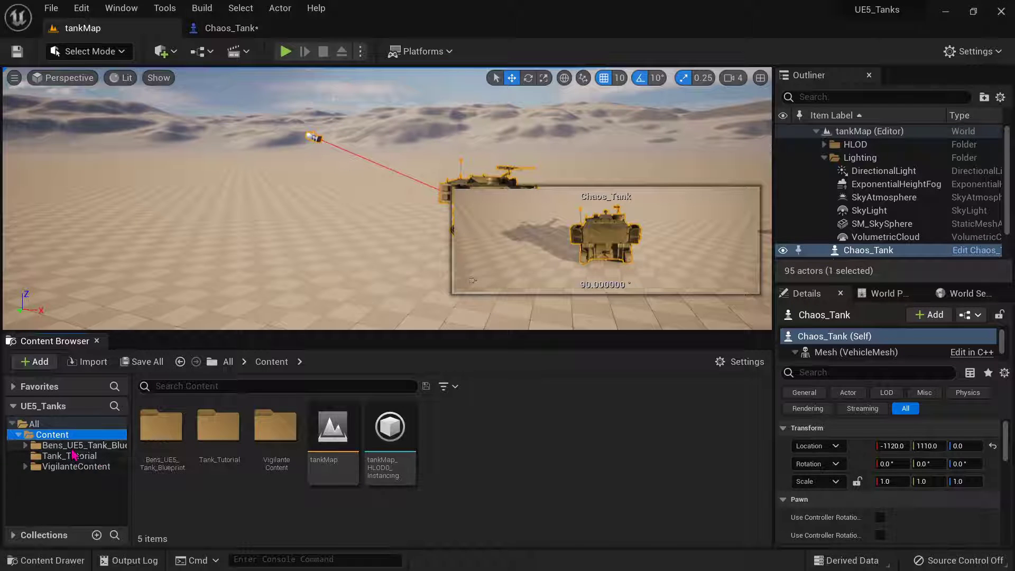
click(69, 445)
click(63, 435)
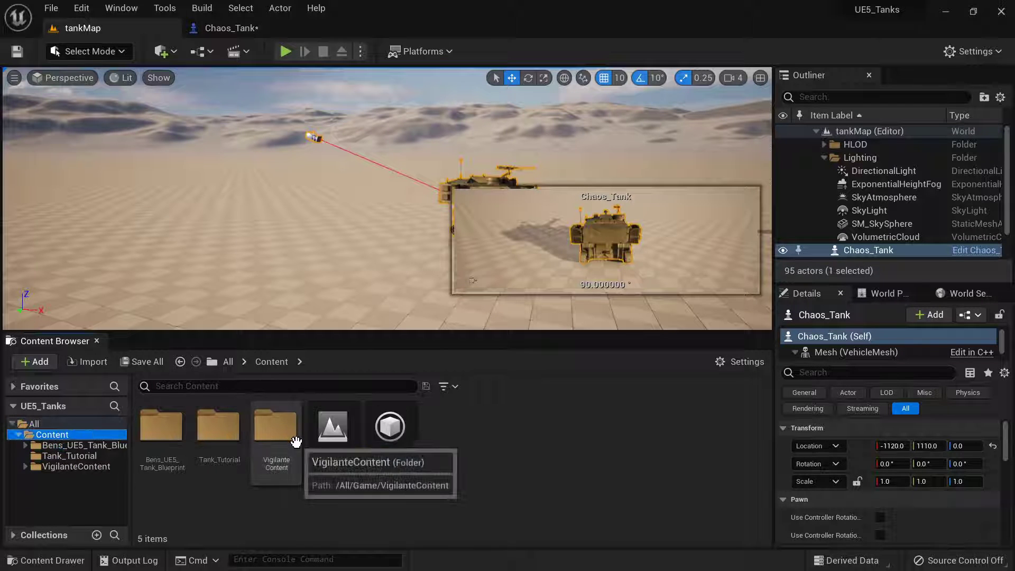
click(74, 456)
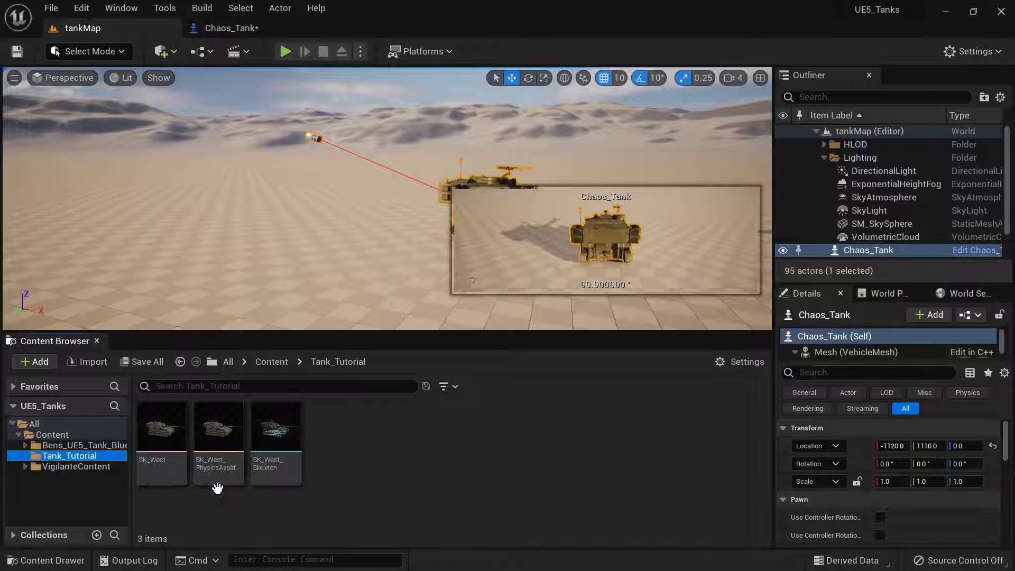
double_click(218, 431)
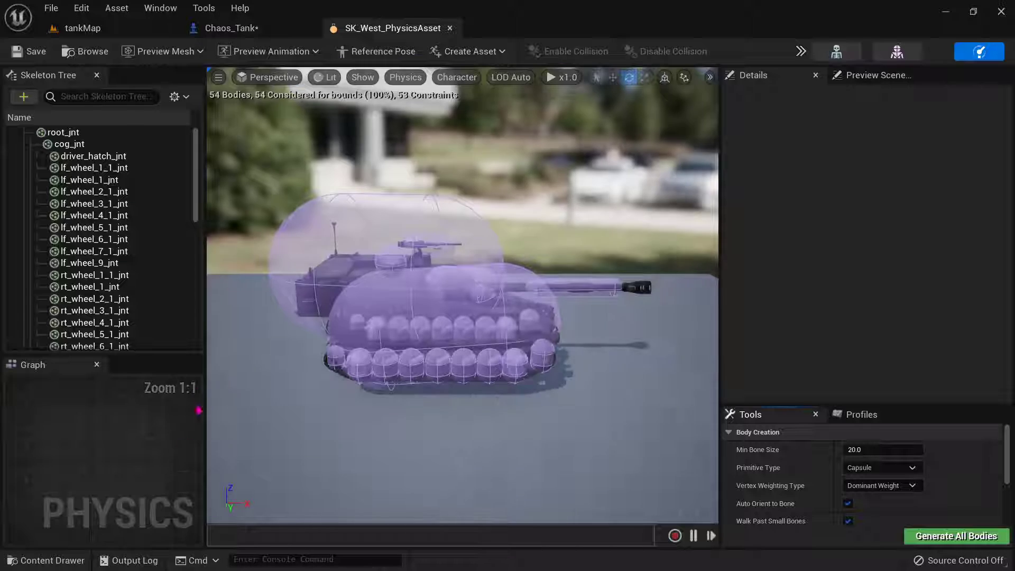
mouse_move(401, 319)
right_down()
mouse_move(426, 343)
mouse_move(394, 332)
right_up()
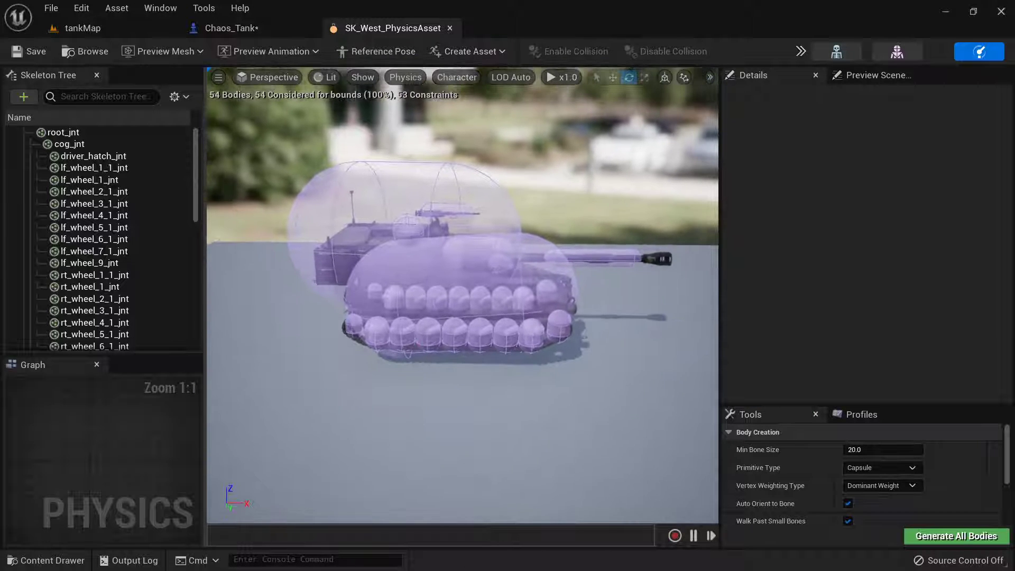
Step: Delete all existing physics bodies from the tank's physics asset
click(119, 204)
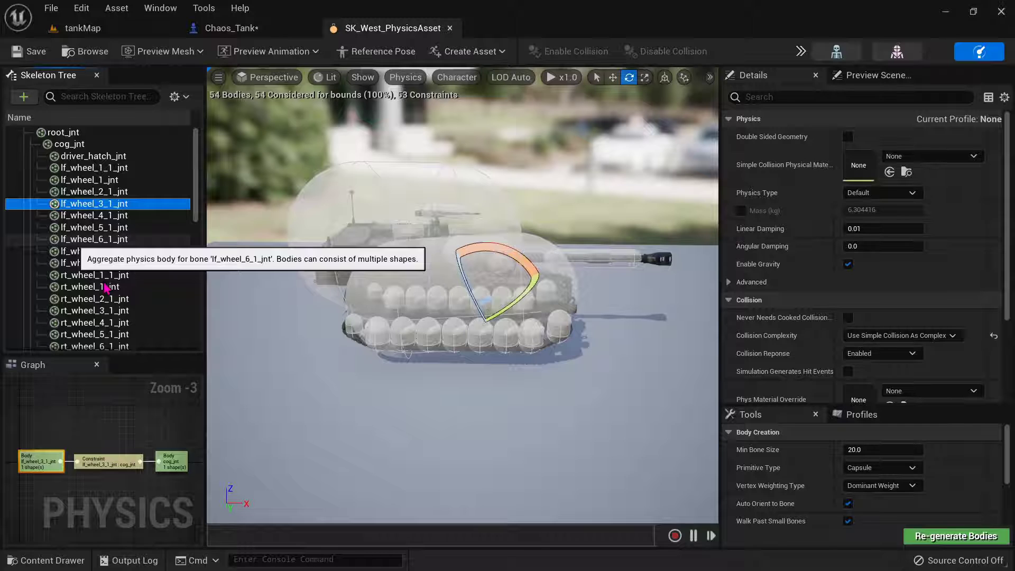
key(ctrl+a)
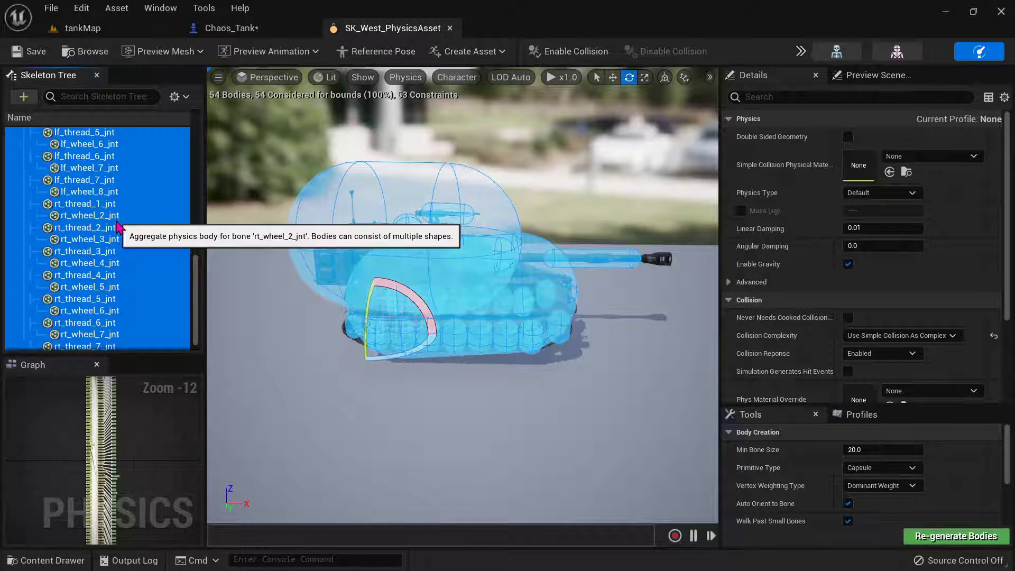
key(Delete)
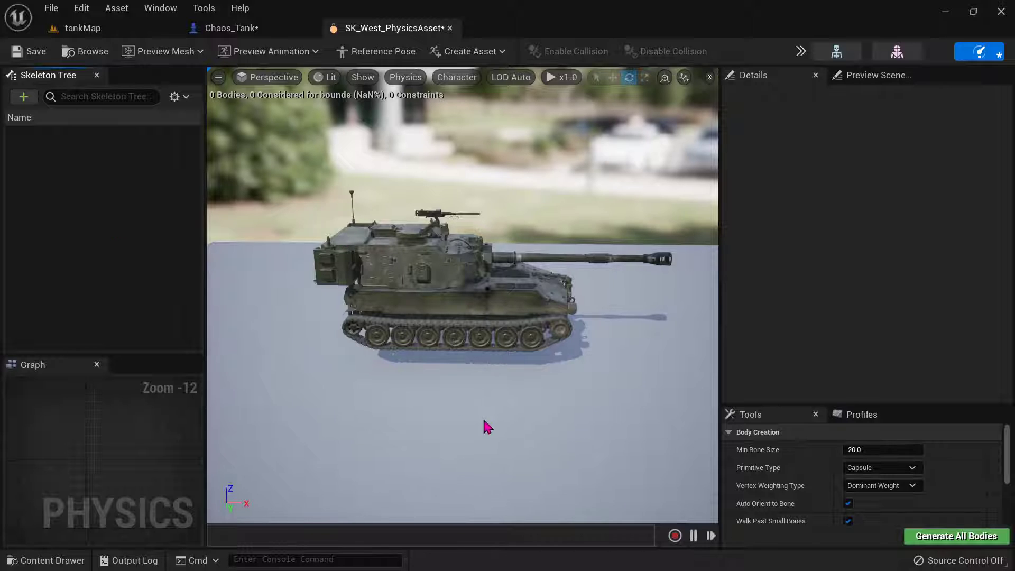
Step: Set the Skeleton Tree to show all bones and look through the listed geometry and wheel bones
click(178, 97)
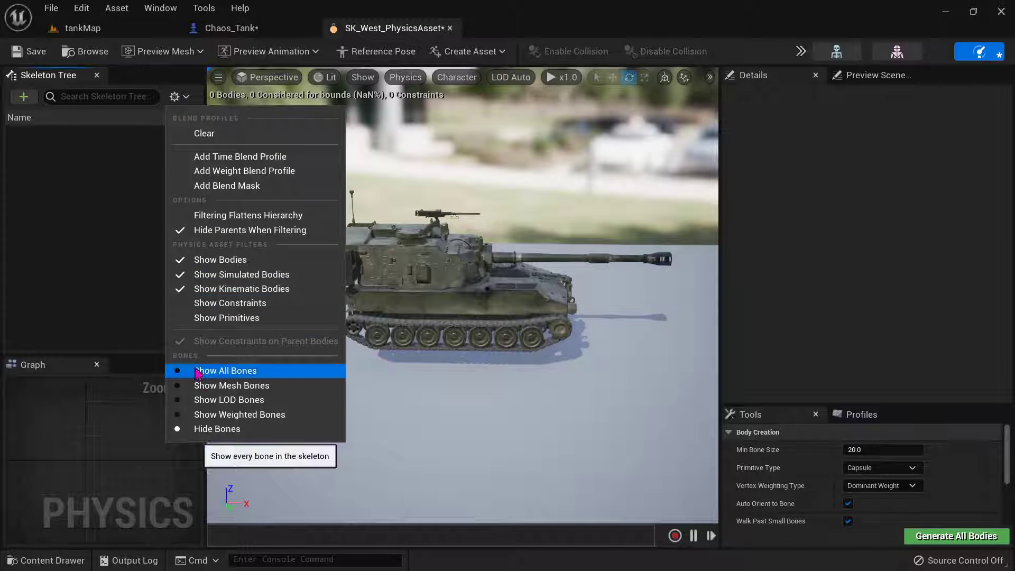
click(212, 371)
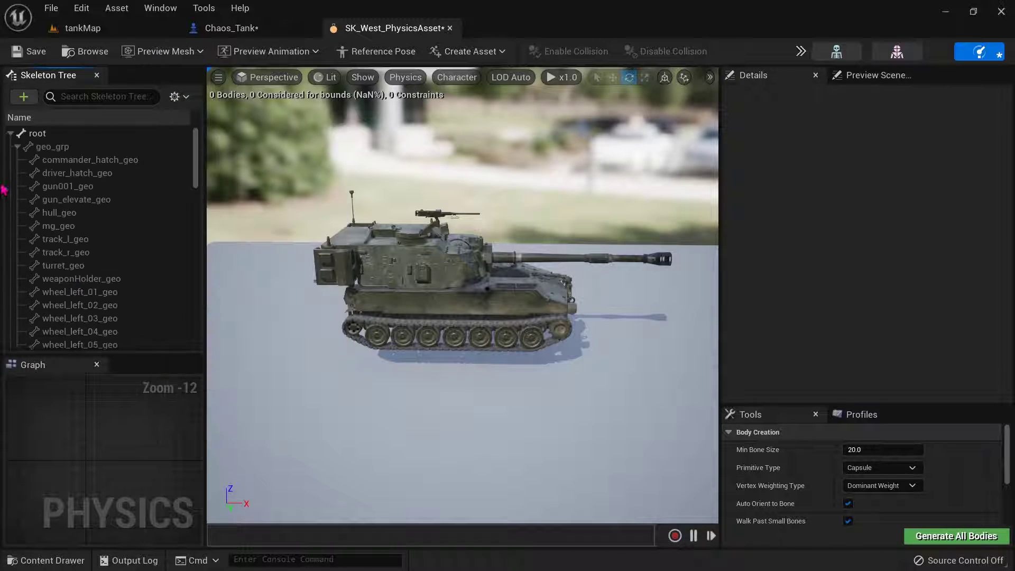
scroll(79, 290, down, 3)
scroll(67, 256, up, 3)
scroll(63, 222, down, 8)
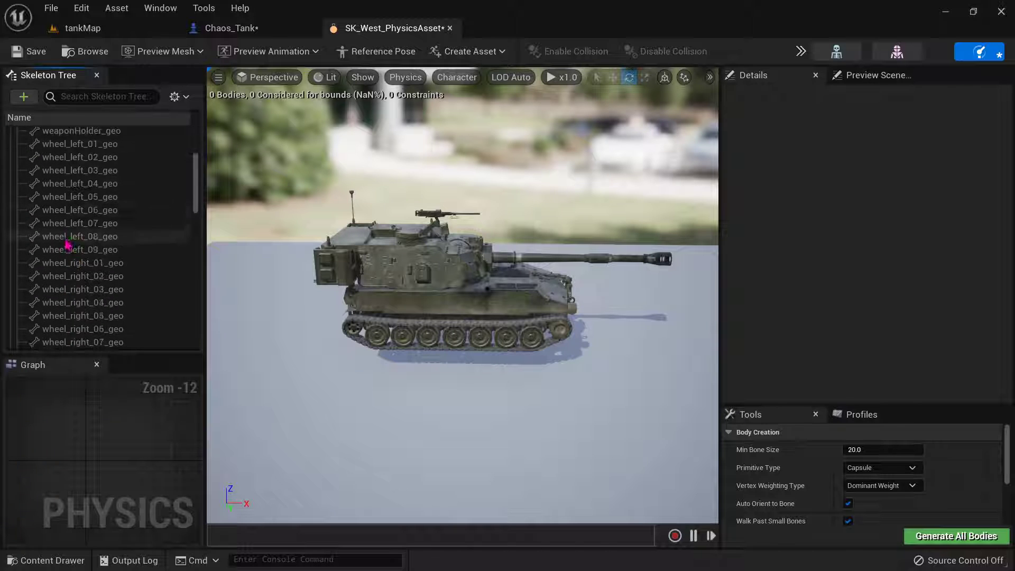
Step: Add a physics body to root_jnt with primitive type Box and Auto Orient to Bone disabled
click(55, 248)
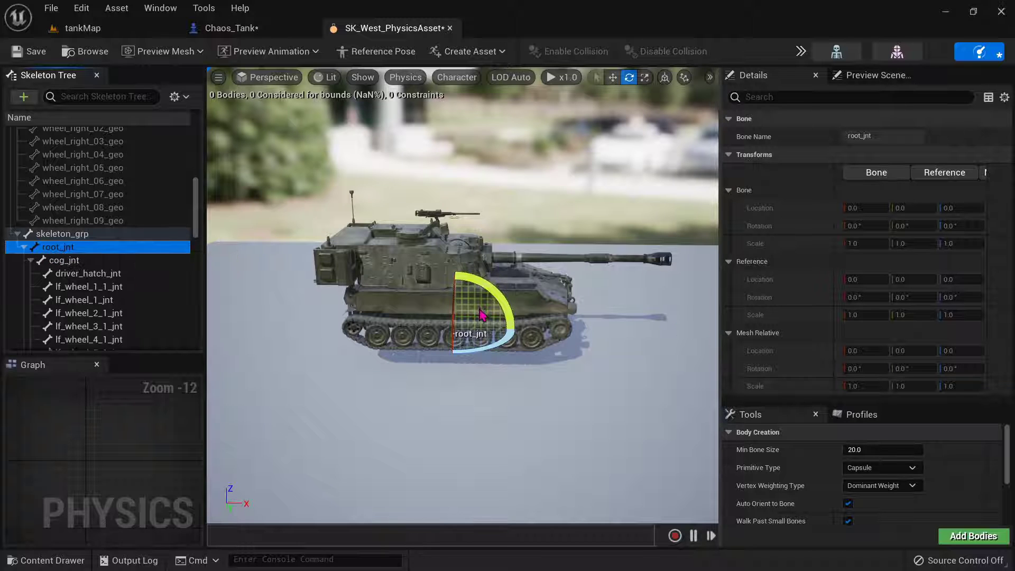
right_drag(476, 315, 506, 321)
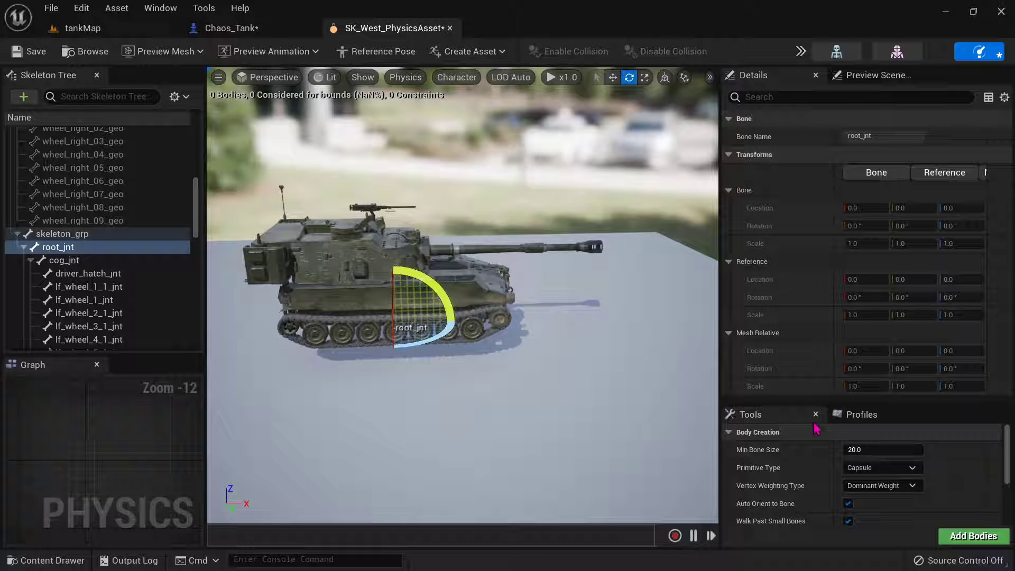
click(879, 467)
click(857, 479)
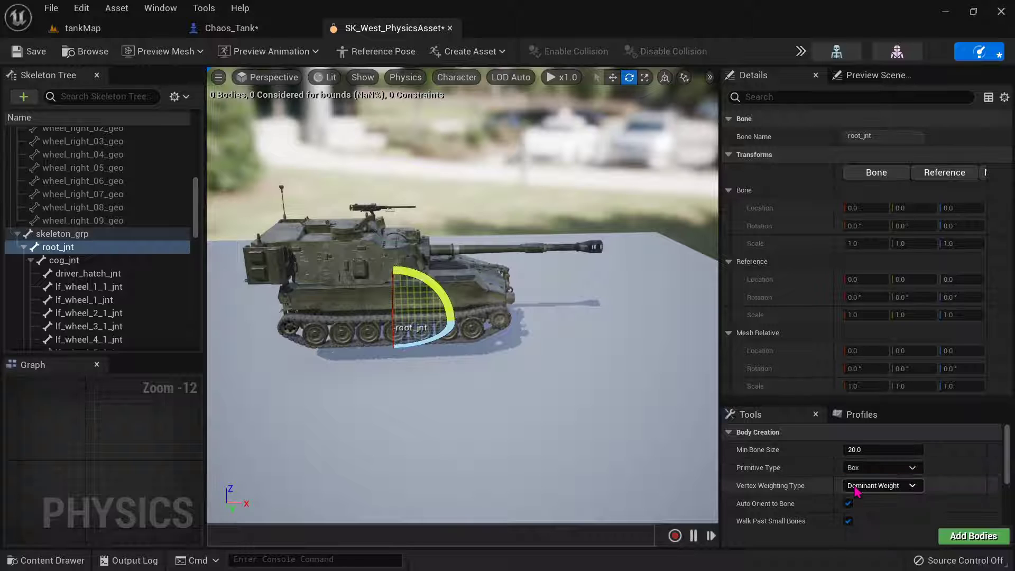
scroll(847, 509, down, 3)
scroll(847, 509, up, 2)
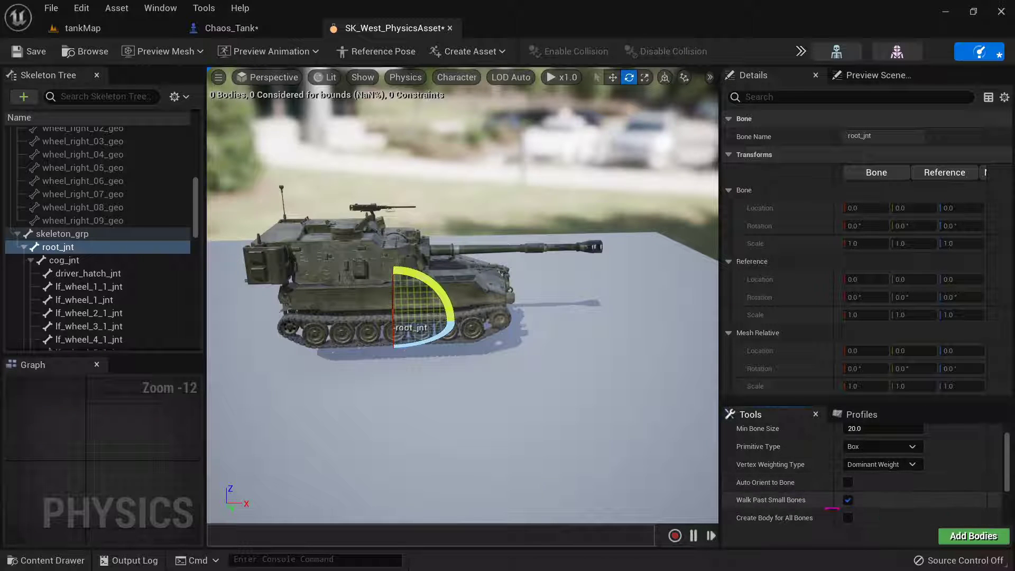
click(973, 535)
right_drag(597, 380, 460, 396)
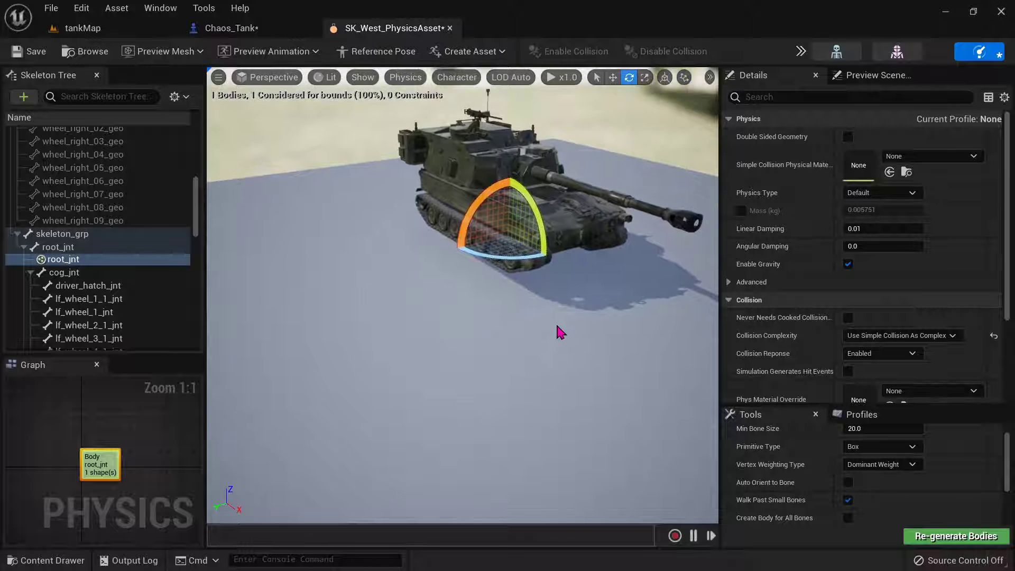
Step: Enlarge the root_jnt box primitive to extents of about X 482.77, Y 295.60 and Z 92.91
key(f)
mouse_move(486, 369)
right_down()
mouse_move(483, 359)
mouse_move(493, 367)
mouse_move(481, 369)
right_up()
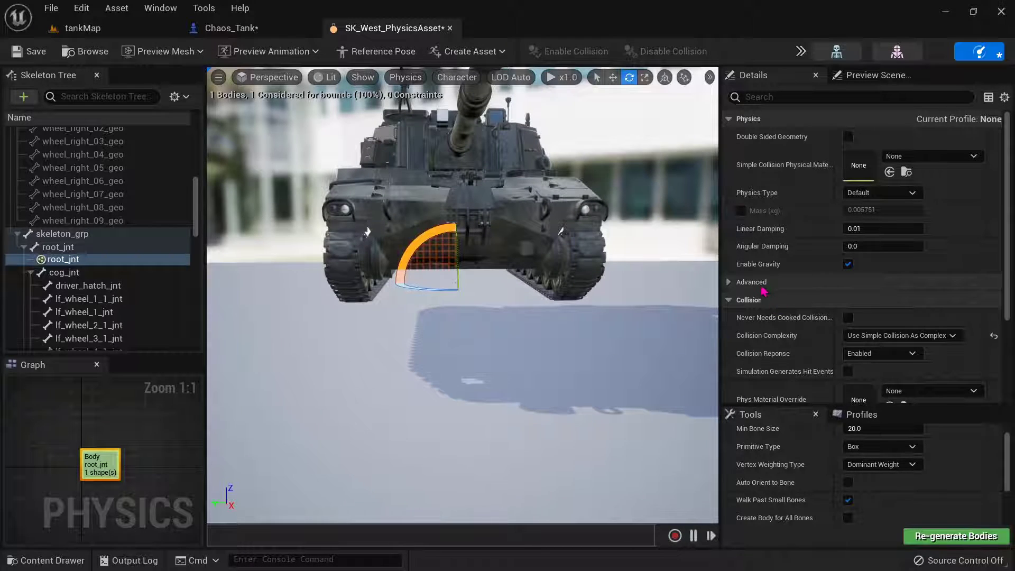
scroll(746, 292, down, 3)
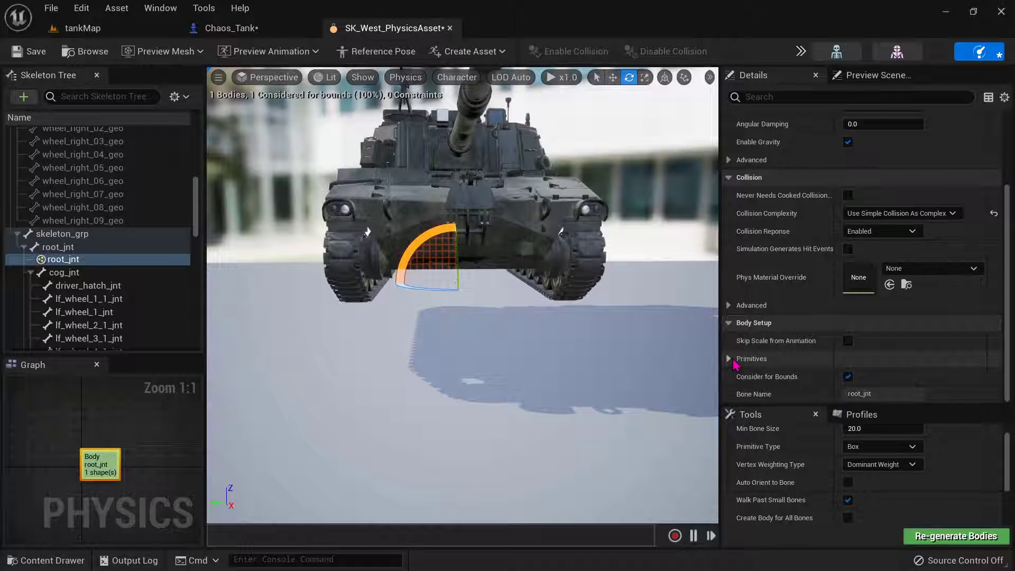
scroll(740, 364, down, 2)
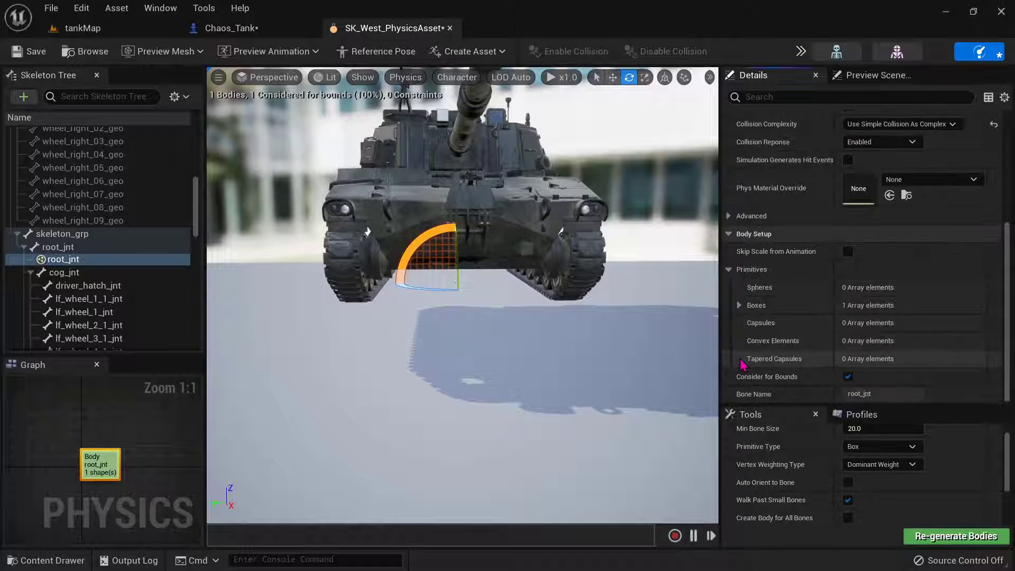
click(739, 304)
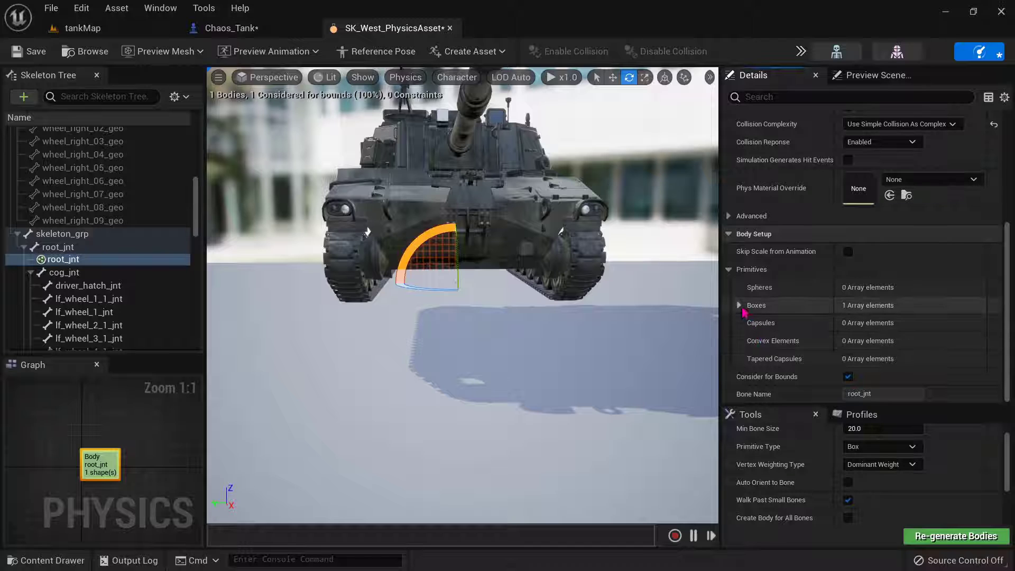
scroll(750, 317, down, 1)
click(750, 305)
scroll(751, 309, down, 3)
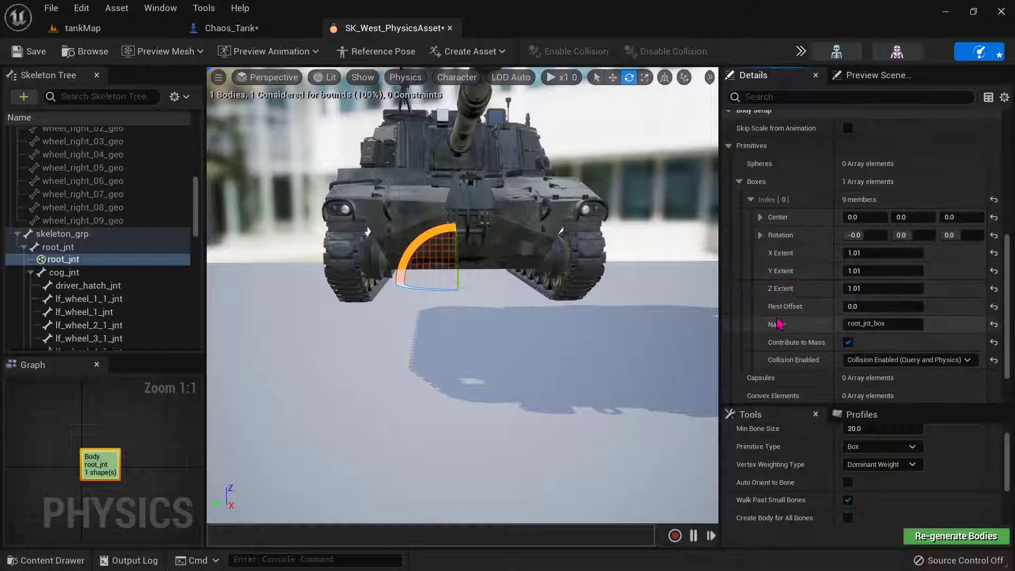
drag(883, 253, 906, 288)
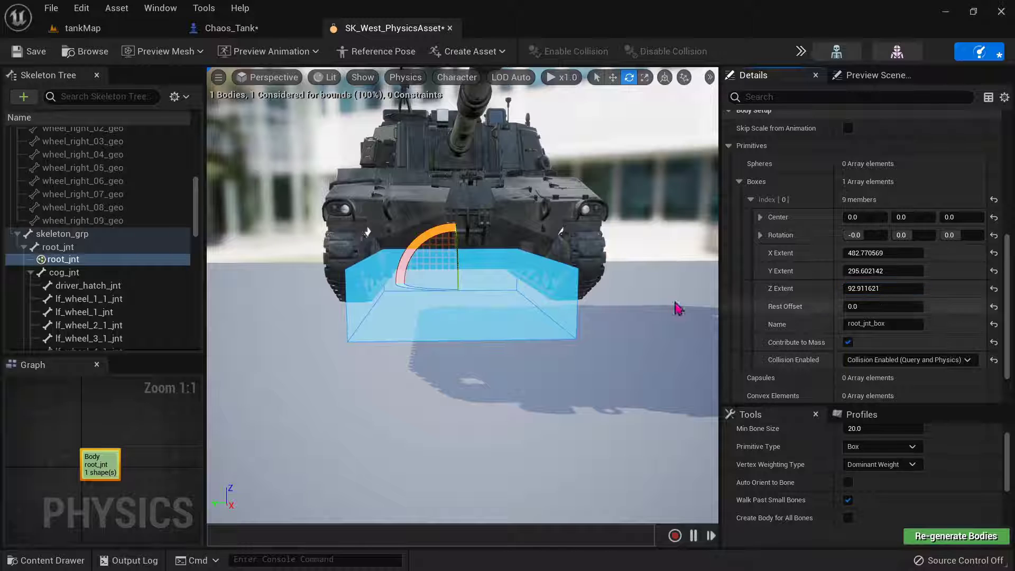
Step: Raise the root_jnt box onto the tank hull, to a center Z of about 116.32, and save the physics asset
key(w)
right_drag(548, 302, 581, 303)
right_drag(508, 299, 521, 298)
drag(482, 292, 480, 255)
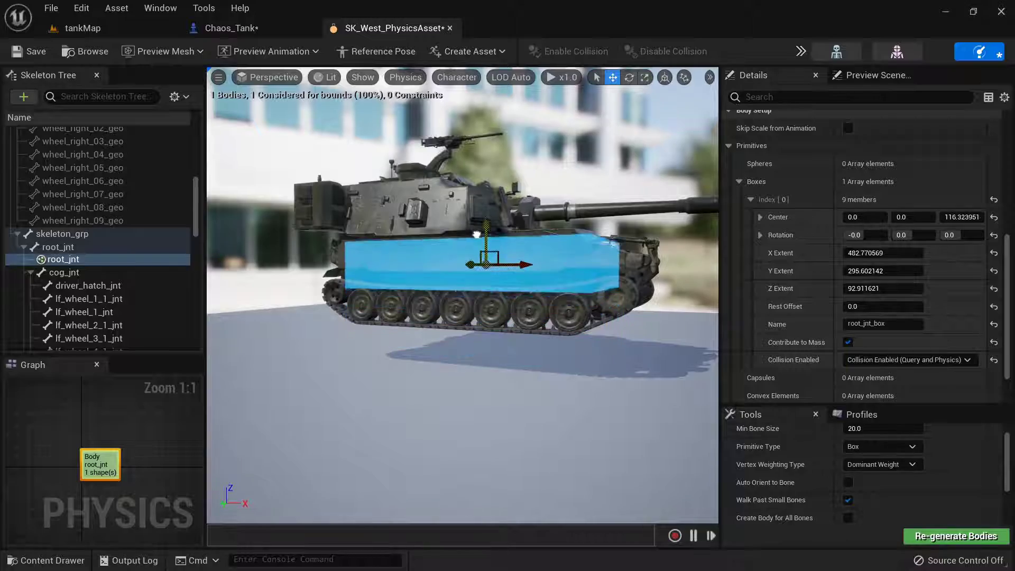
right_drag(476, 234, 455, 261)
click(33, 52)
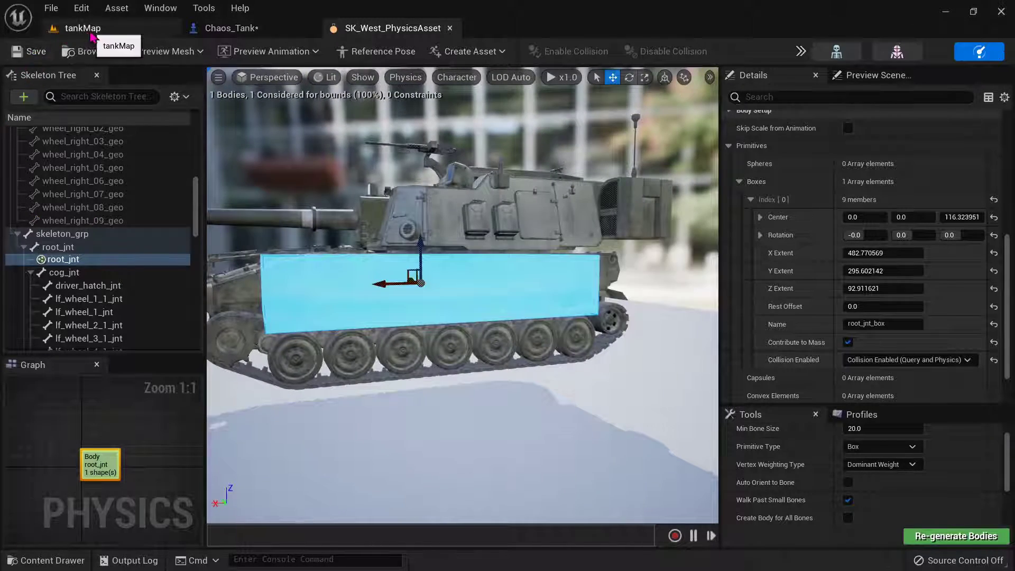
Step: Return to tankMap, play-test the level to check the tank with its new collision box, and stop the simulation
click(82, 28)
right_drag(289, 145, 280, 119)
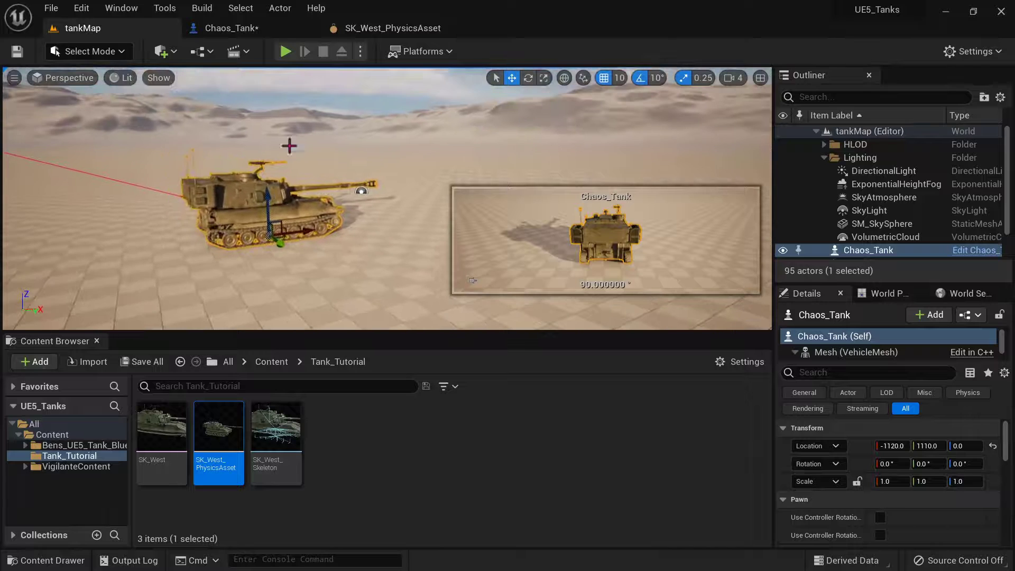
key(w)
right_drag(284, 307, 295, 116)
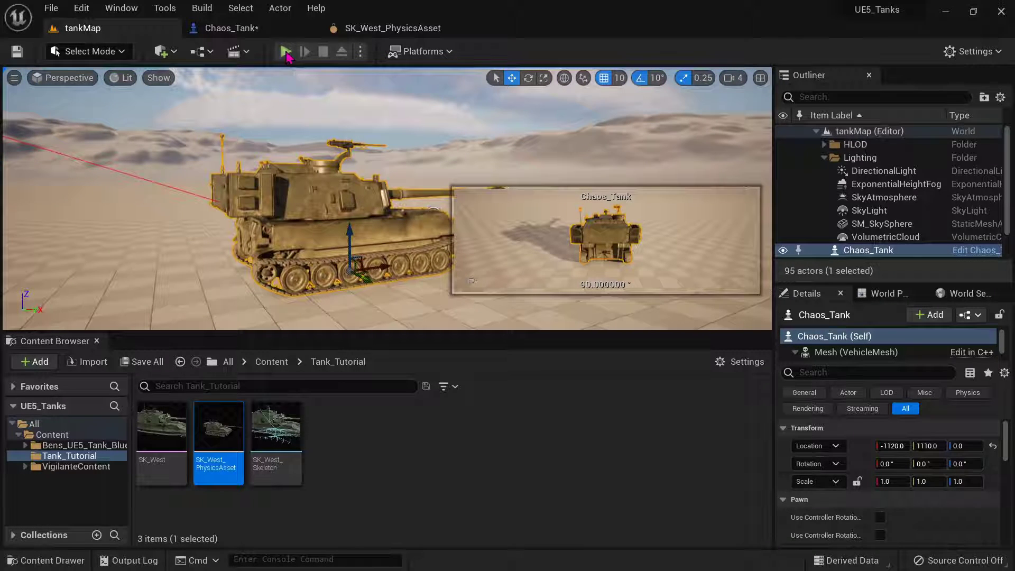
click(286, 51)
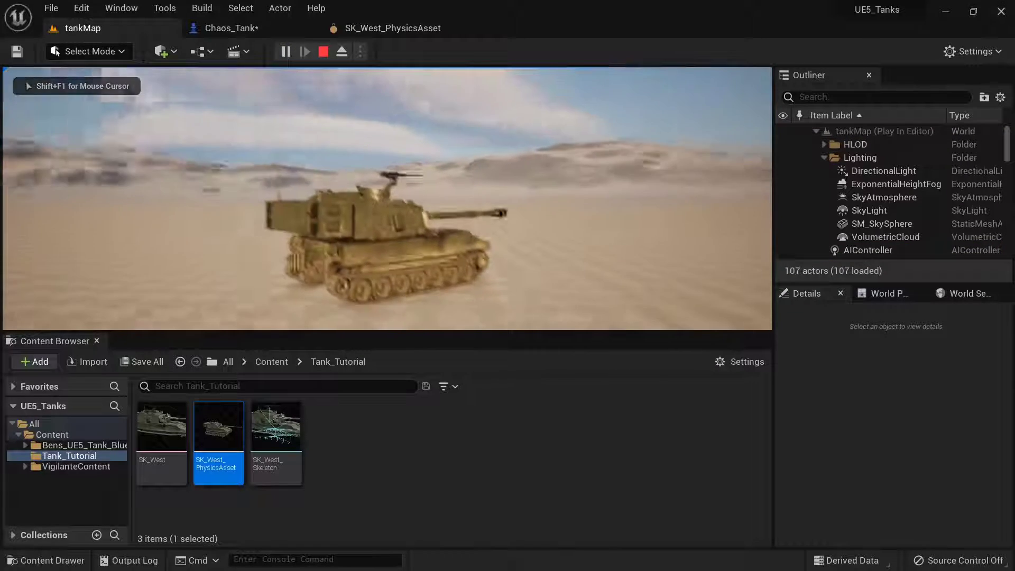
key(Escape)
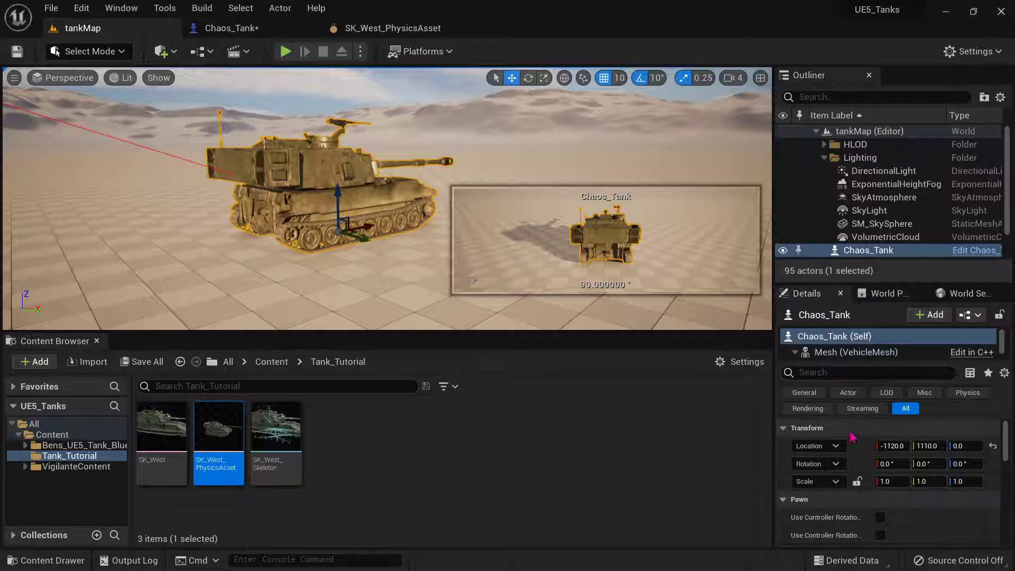
Step: Set Auto Possess Player to Player 0 for the Chaos_Tank actor placed in tankMap
scroll(824, 341, down, 3)
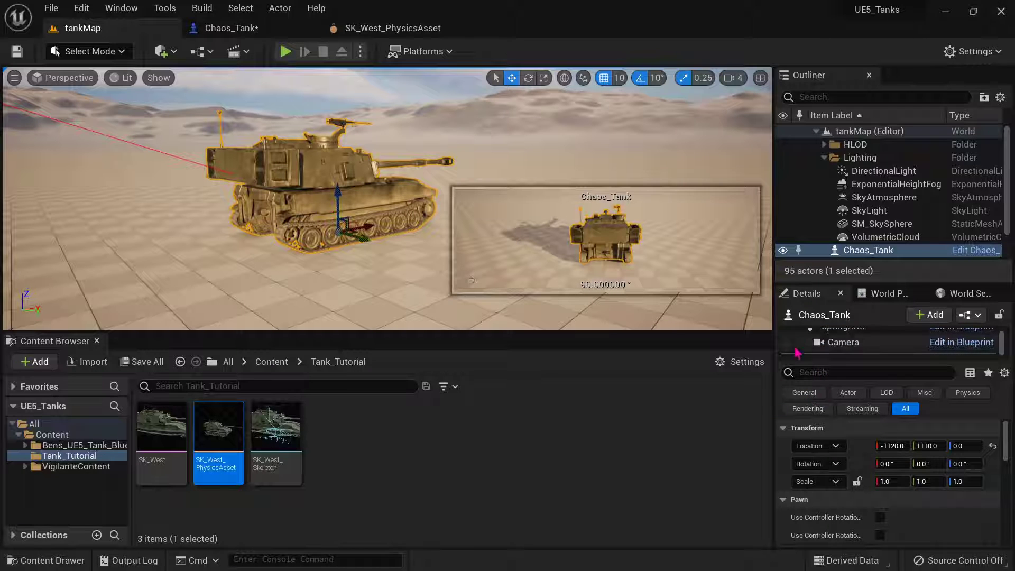
scroll(827, 455, down, 3)
scroll(827, 465, up, 3)
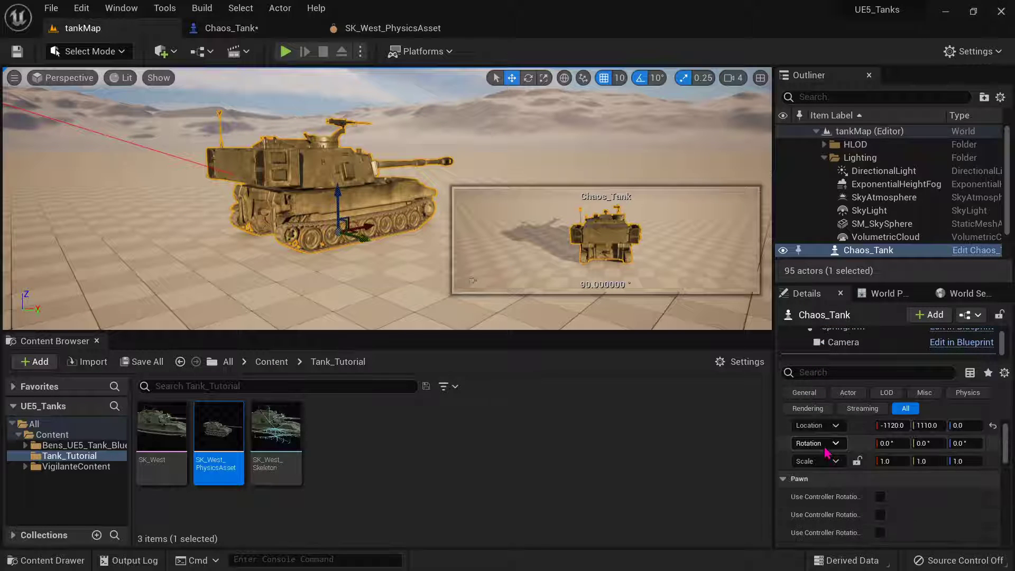
scroll(828, 476, down, 1)
scroll(828, 478, down, 4)
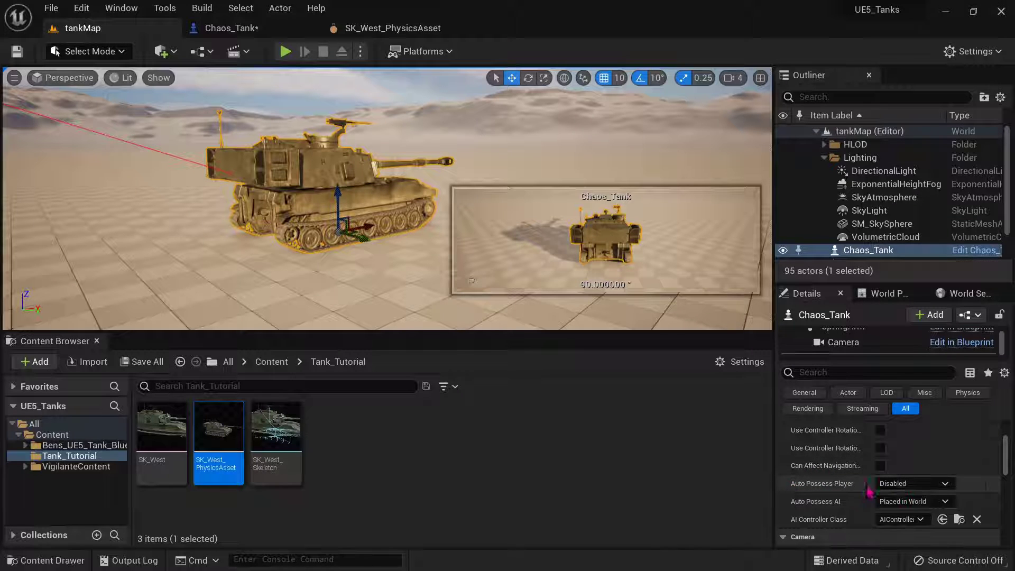
click(926, 485)
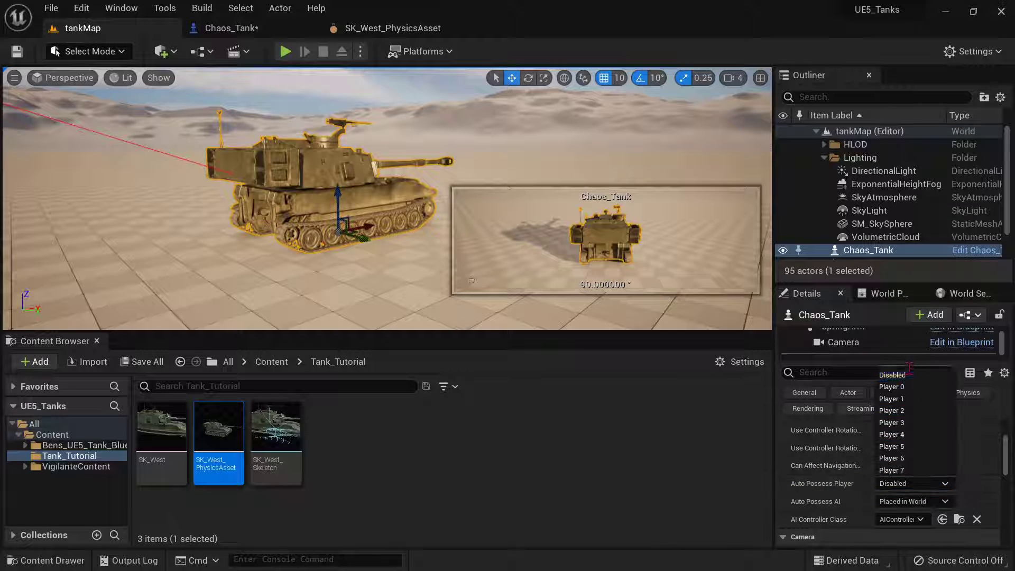
click(910, 388)
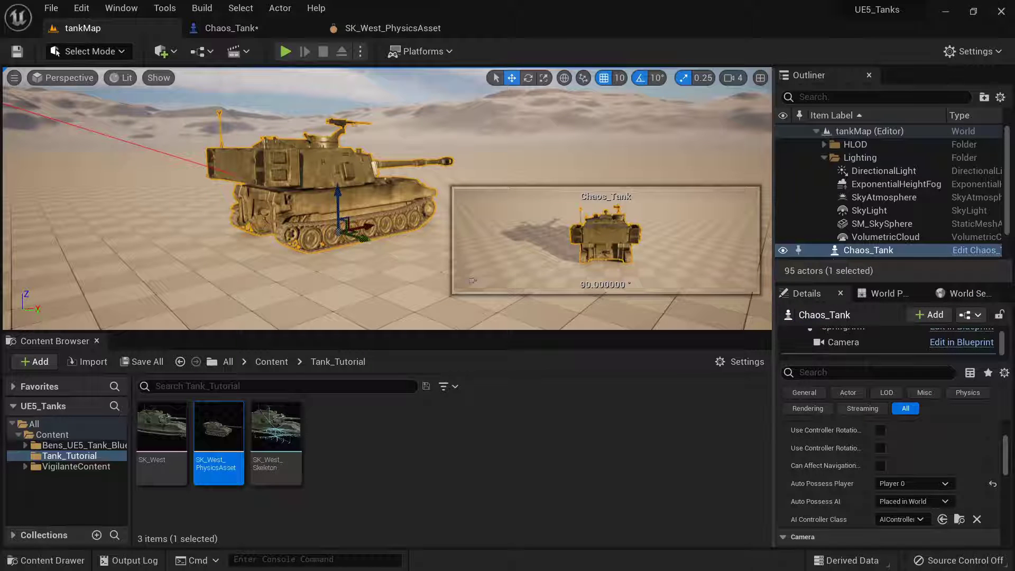
Step: Widen the side panels beside the viewport and set tankMap's GameMode Override to GameModeBase in World Settings
click(768, 304)
drag(772, 305, 650, 306)
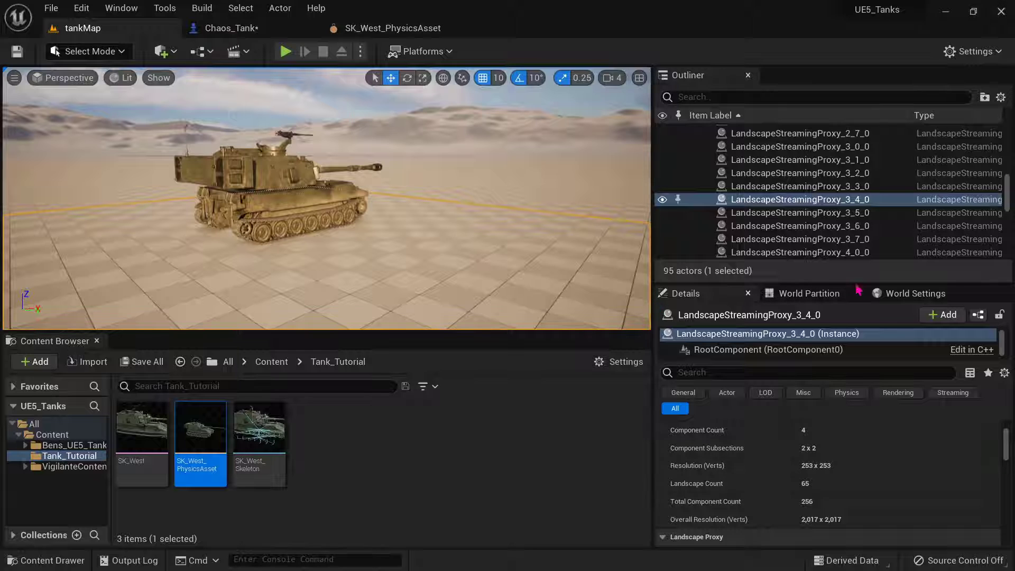
click(929, 297)
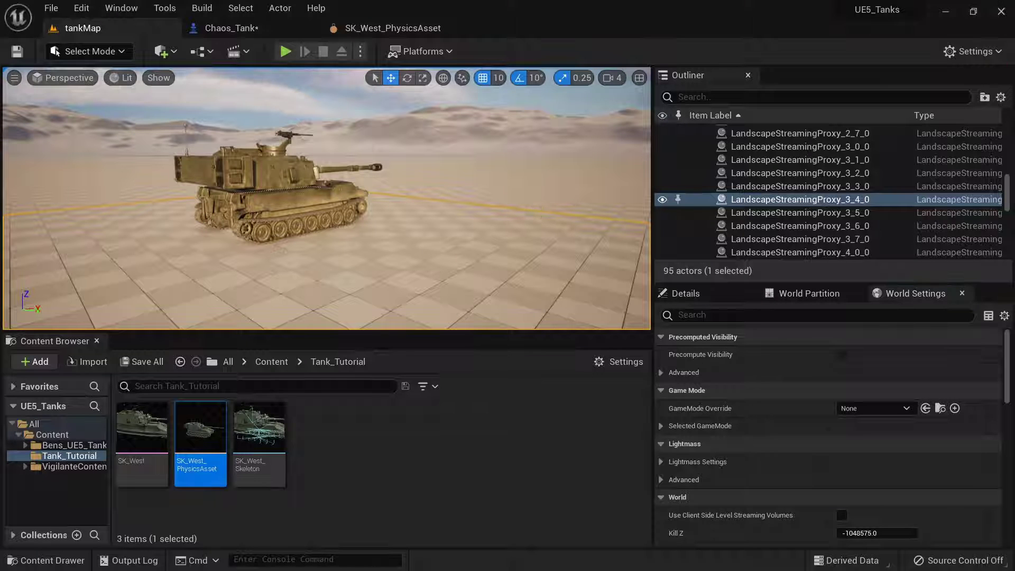
click(971, 52)
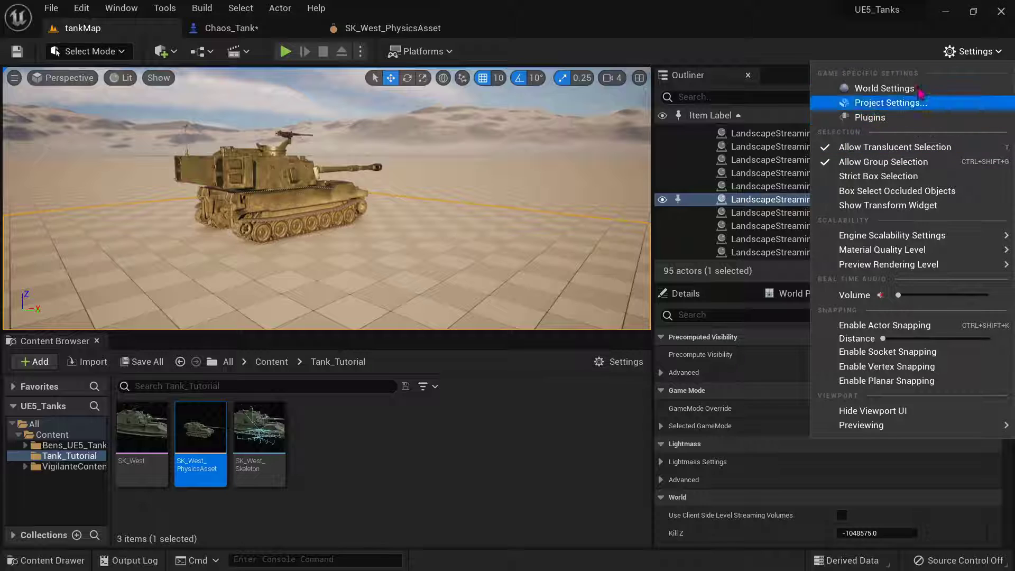
click(884, 88)
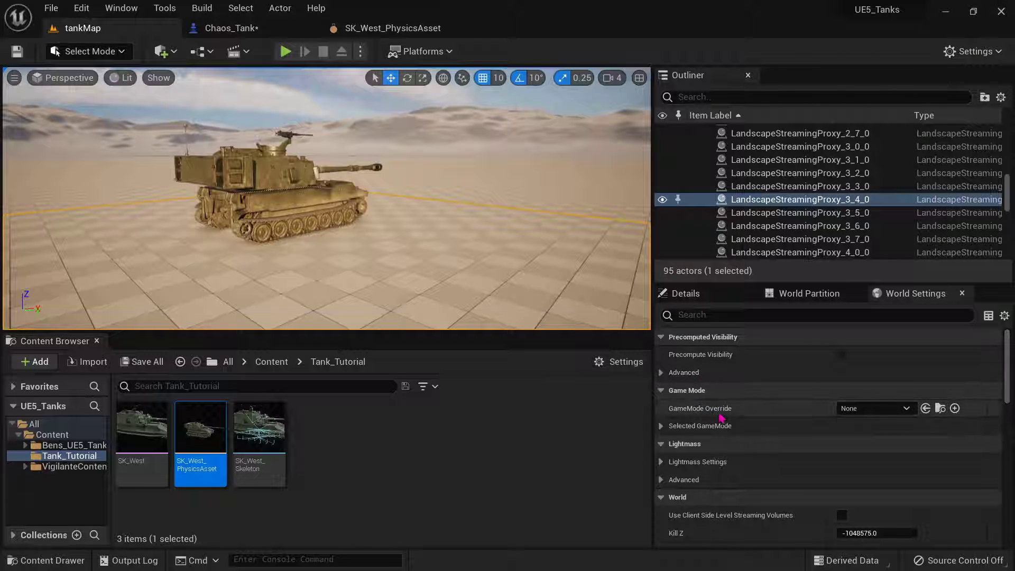
click(846, 408)
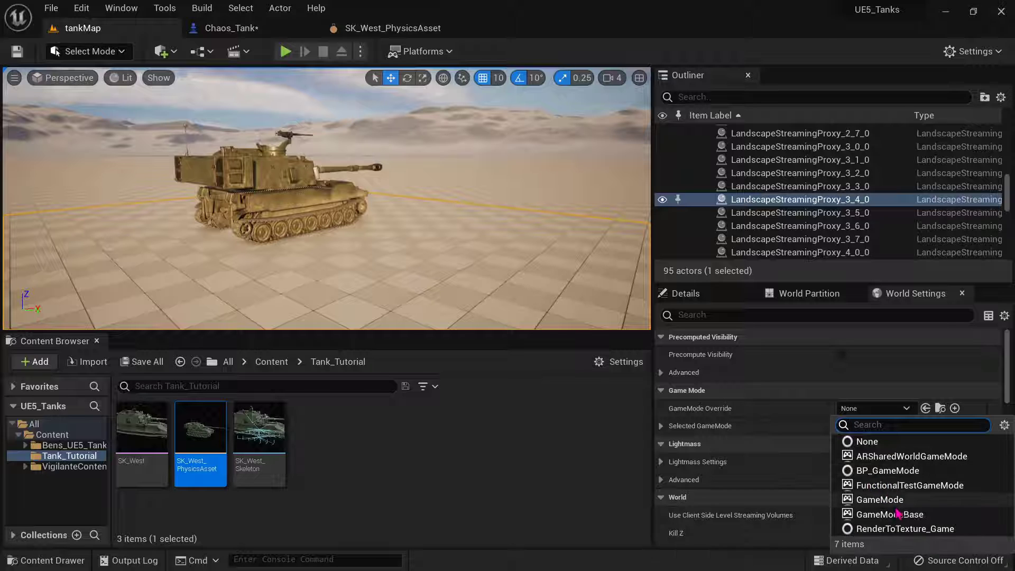
click(891, 518)
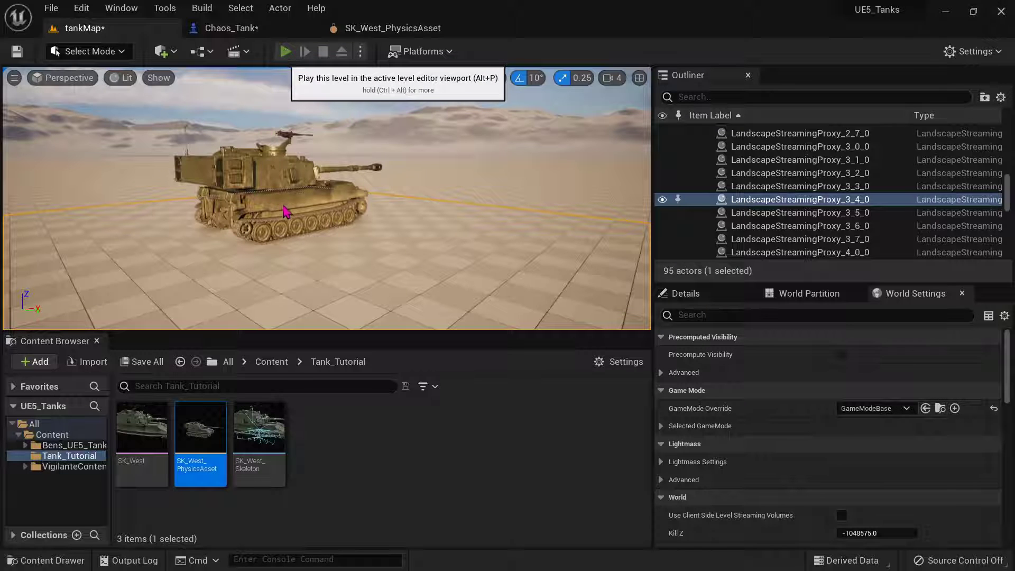
Step: Play-test tankMap to check the player-possessed tank, stop the simulation, and bring the placed tank back into view
key(alt+p)
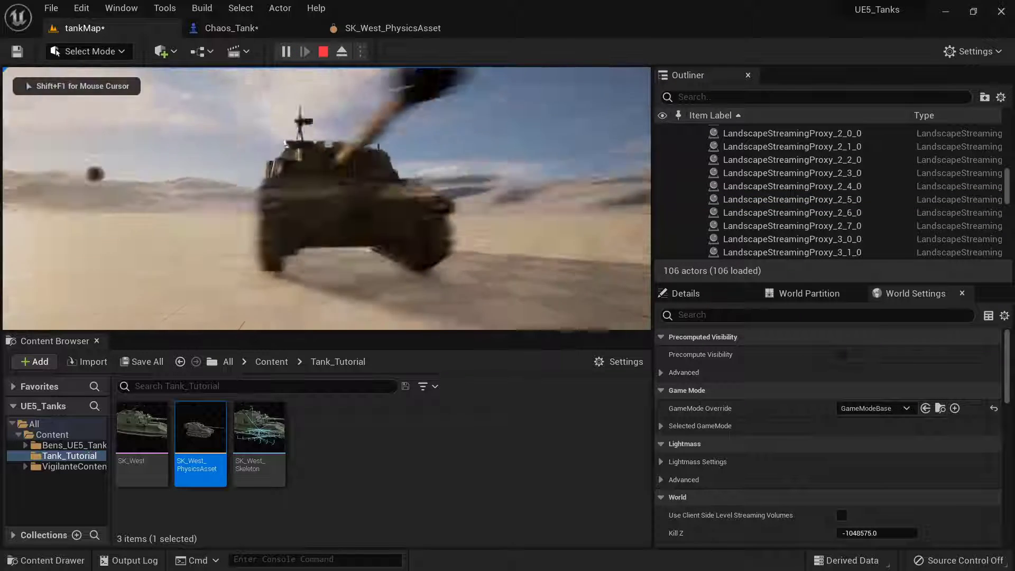
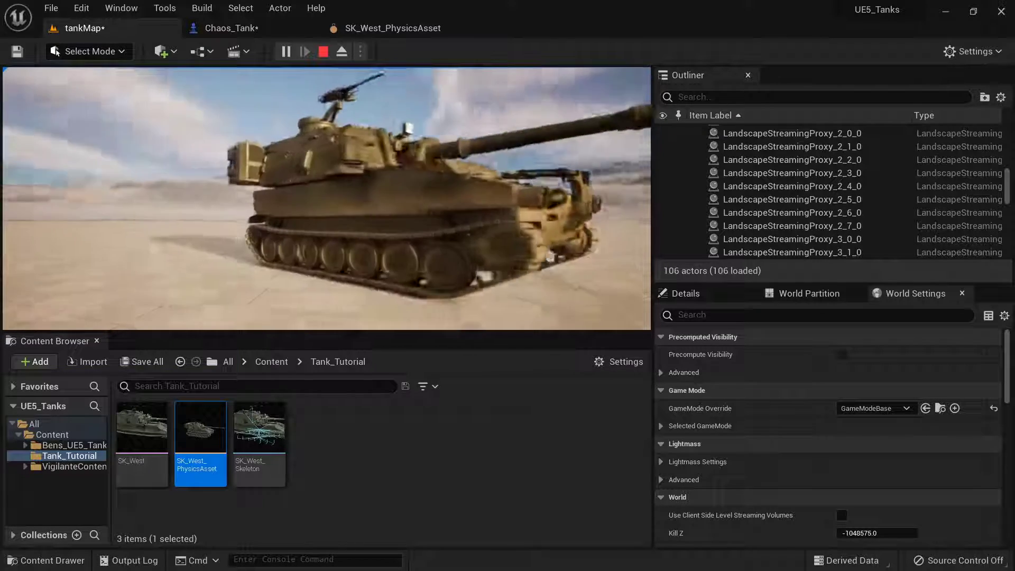
key(Escape)
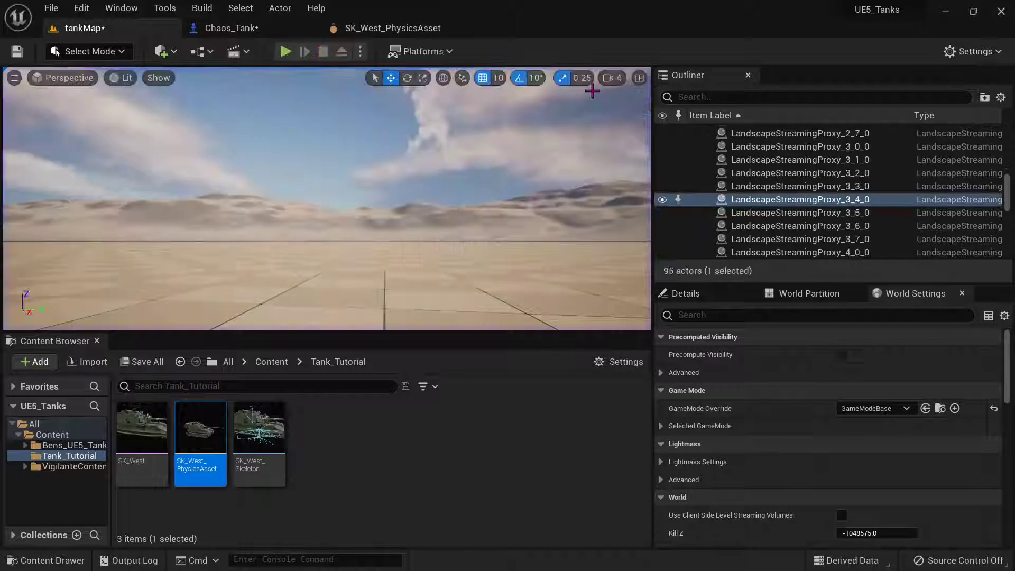
right_drag(296, 173, 549, 195)
right_drag(326, 198, 312, 169)
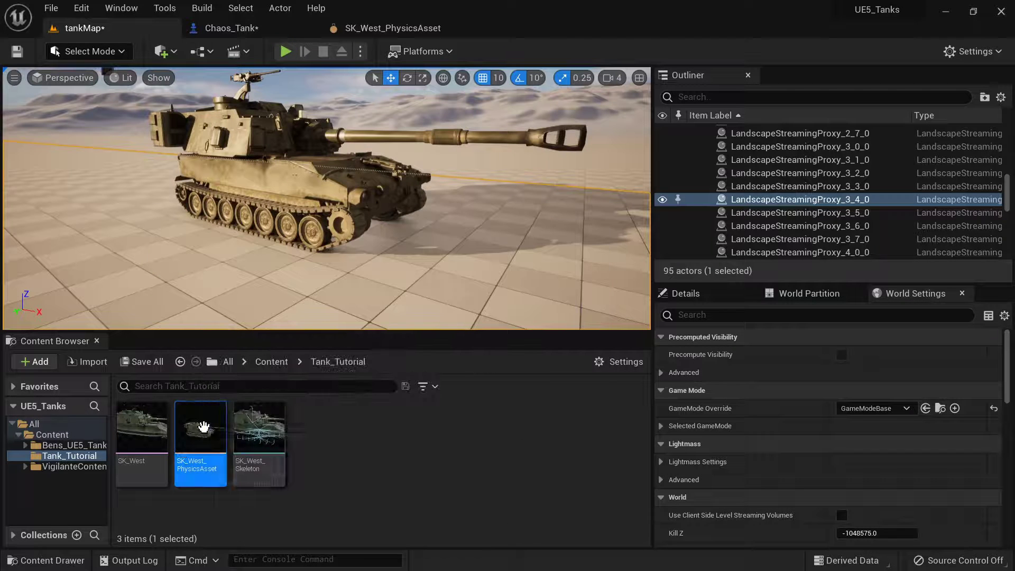
Step: Create an Anim Blueprint named tank_anim from the SK_West skeletal mesh
right_click(141, 436)
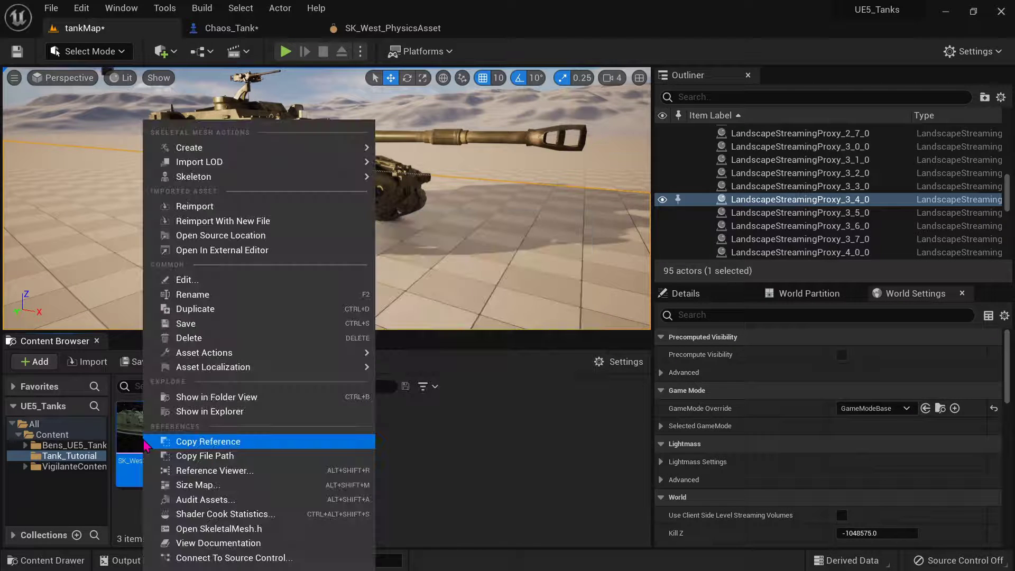
mouse_move(180, 153)
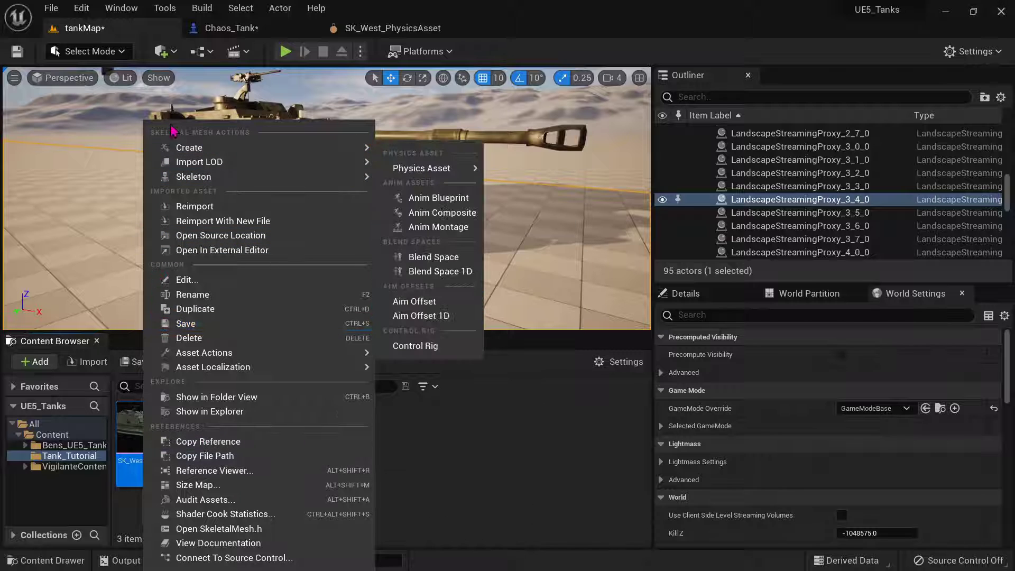
click(438, 199)
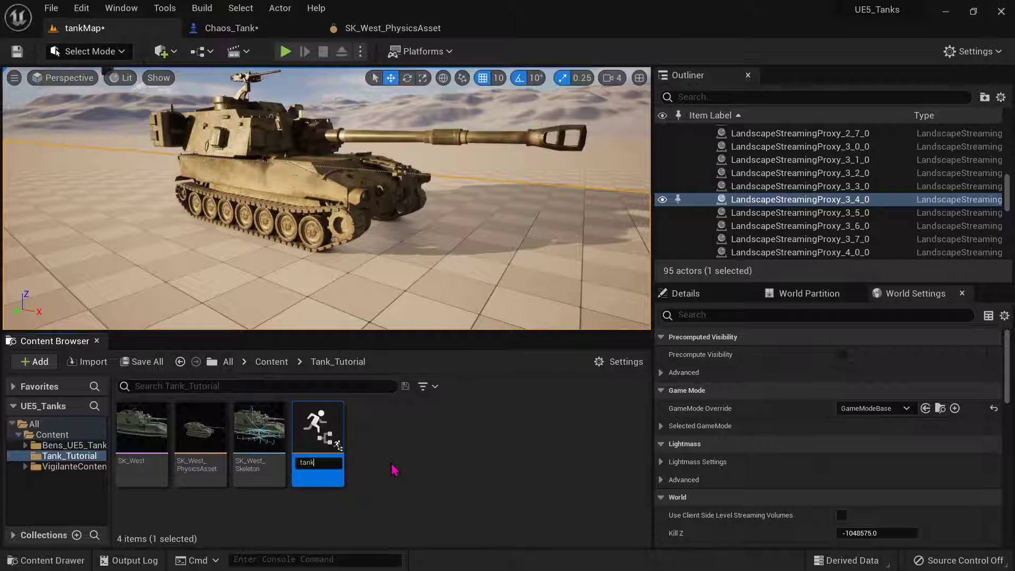
key(Return)
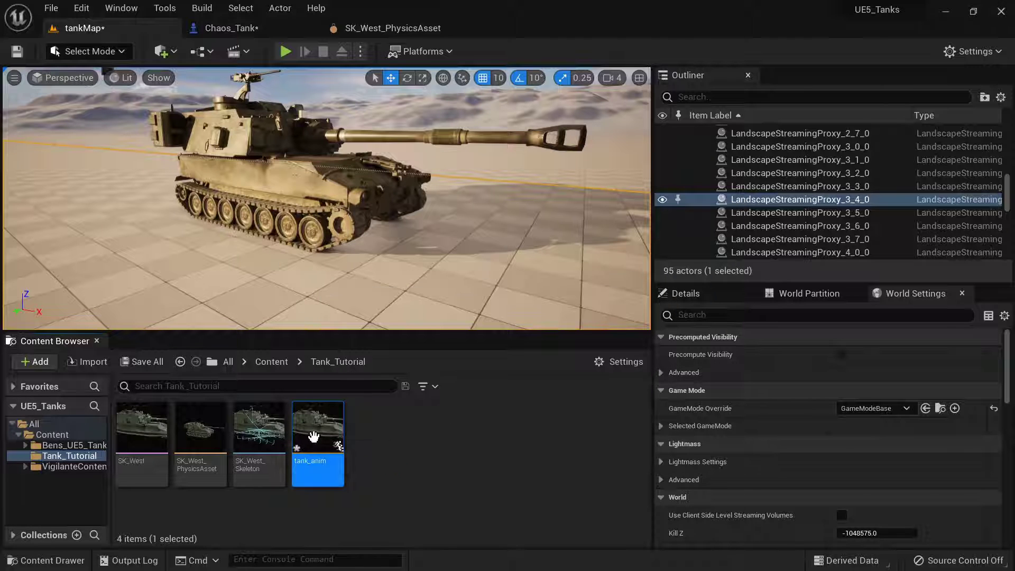
Step: Open tank_anim and change its parent class to VehicleAnimationInstance in Class Settings
mouse_move(323, 439)
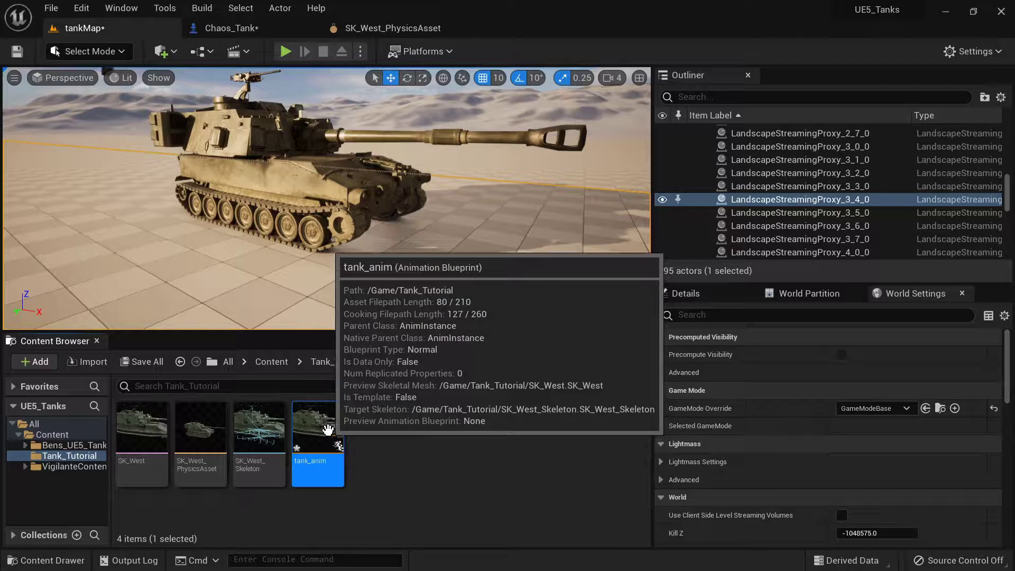
double_click(328, 429)
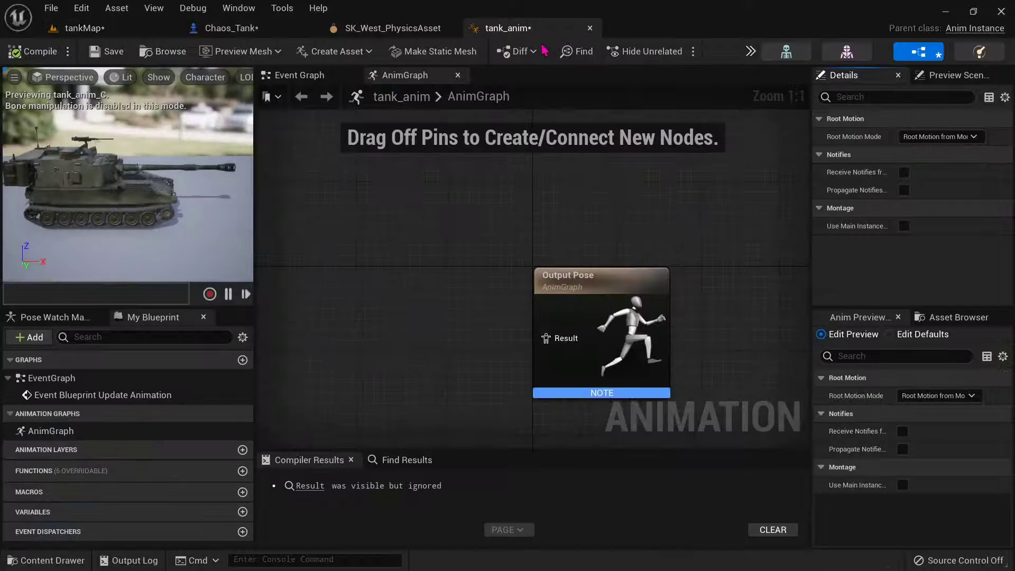
scroll(608, 277, down, 5)
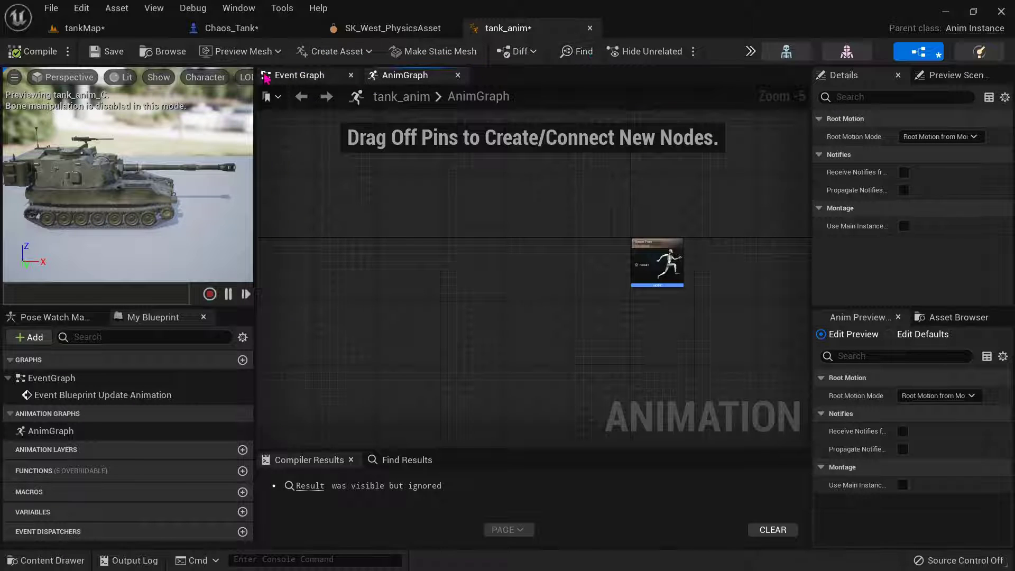
click(750, 51)
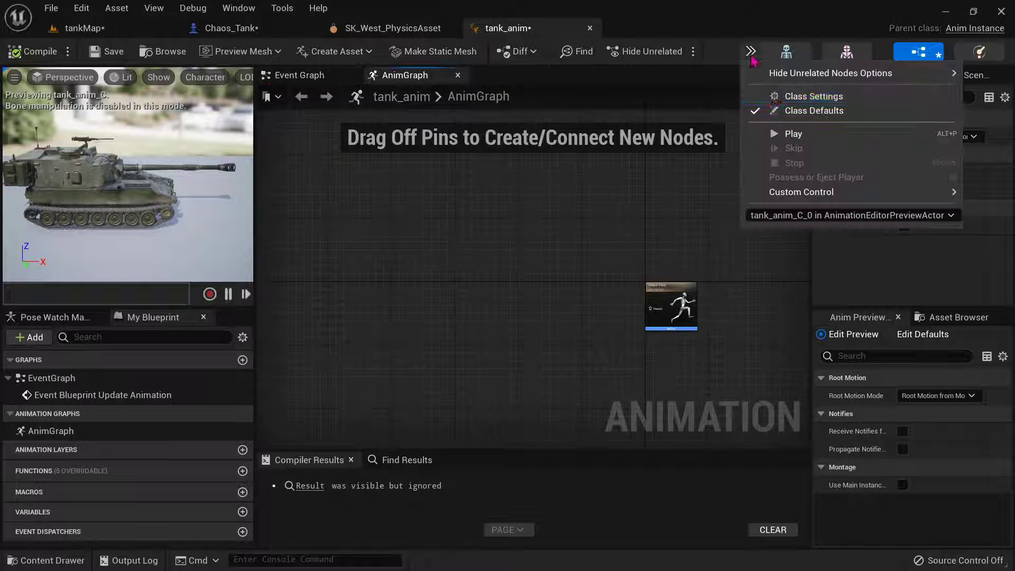
click(787, 100)
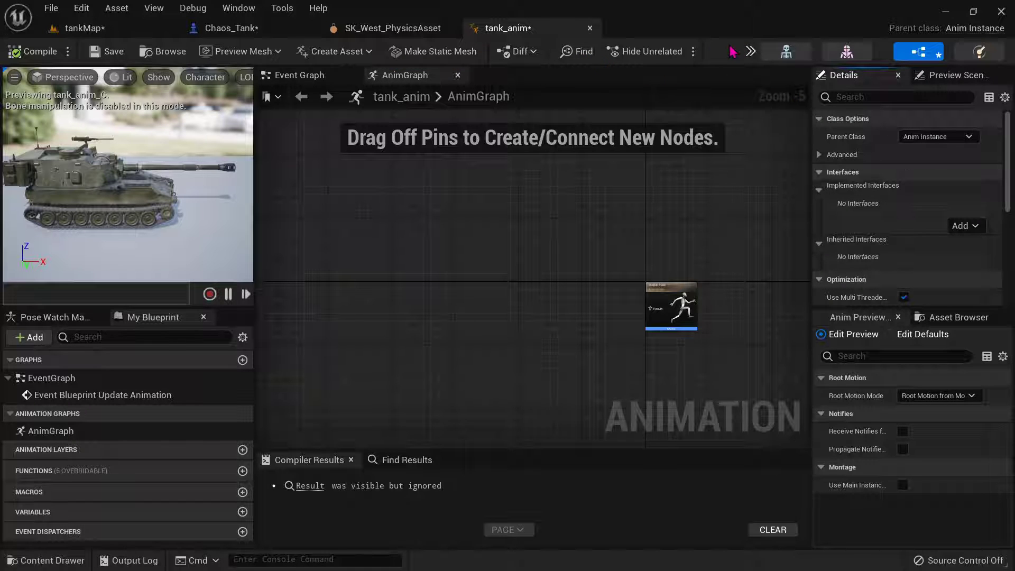
click(945, 140)
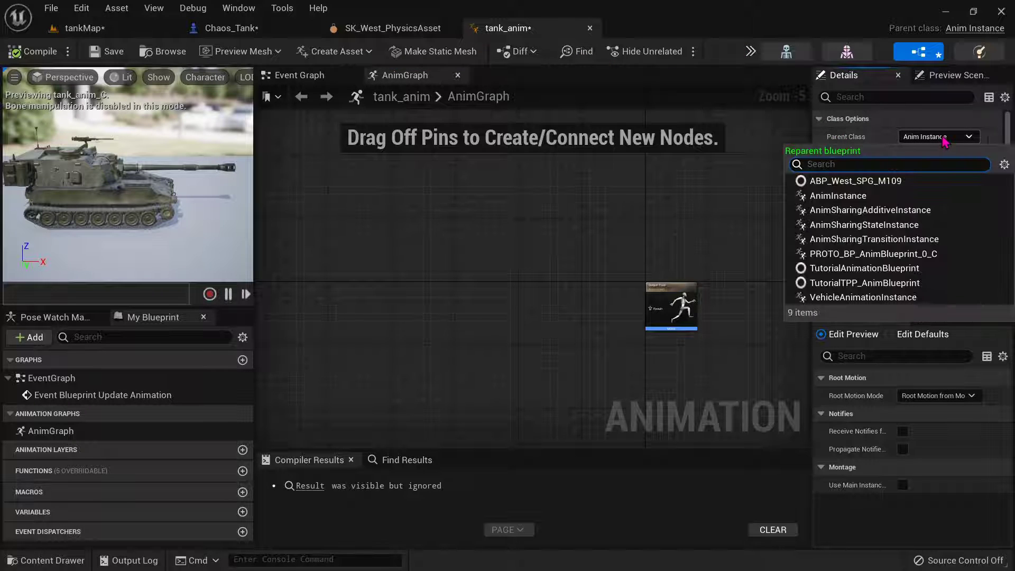
text(vehi)
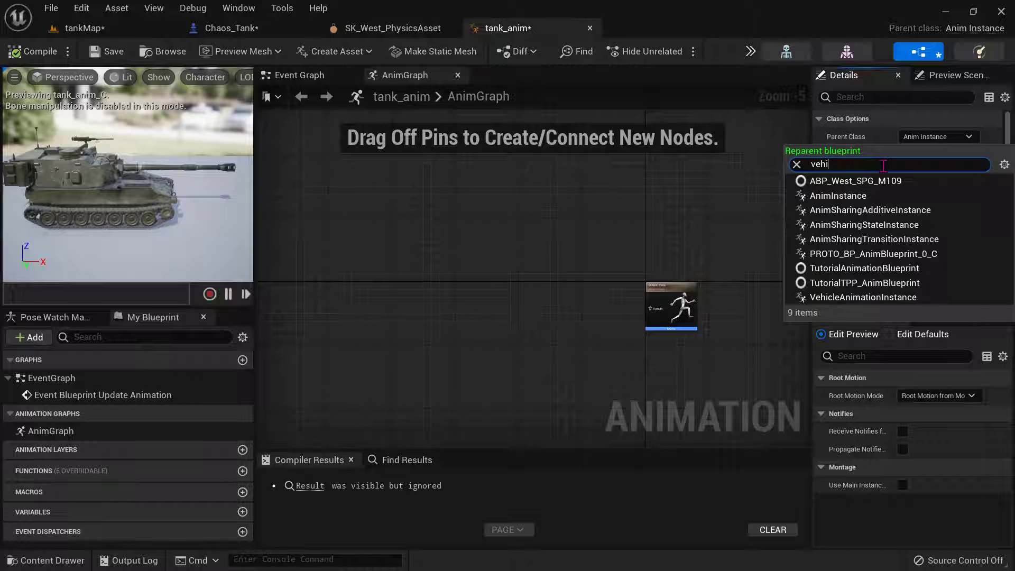
text(cl)
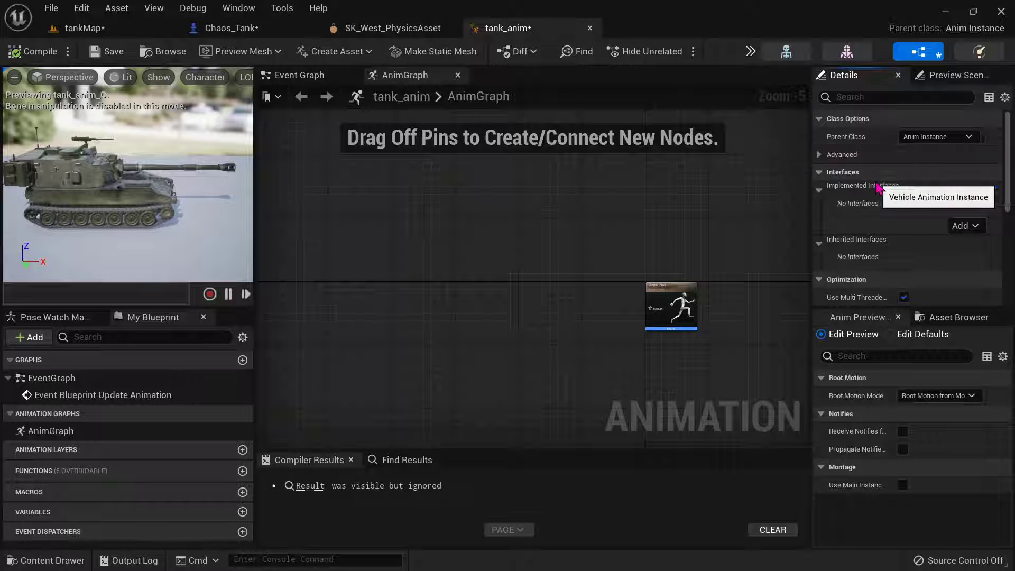
click(877, 183)
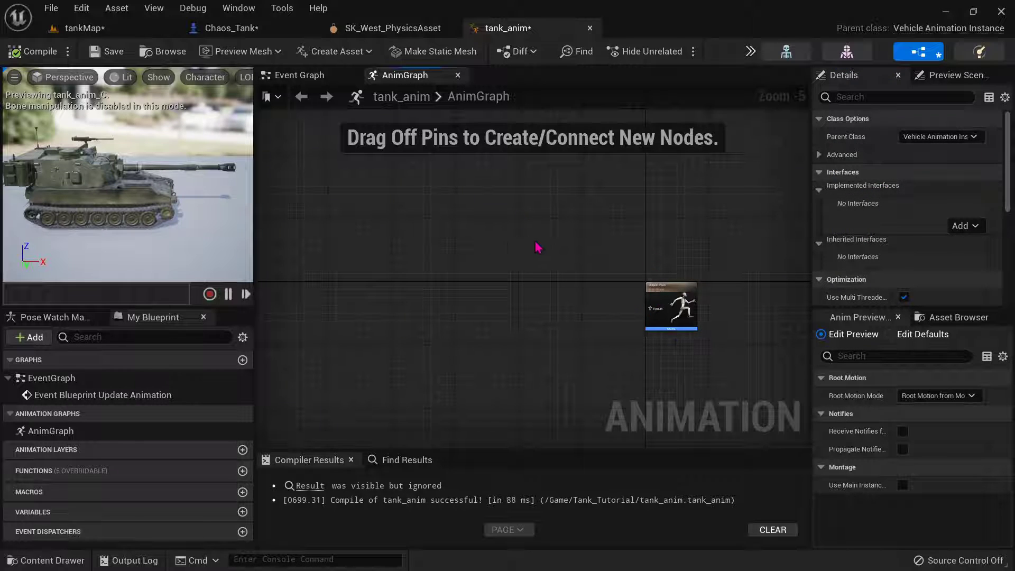
Step: Shrink the Unreal Editor to reach the desktop, open anim Cut and Paste.txt in Notepad, and dock it along one half of the desktop
right_drag(527, 234, 535, 226)
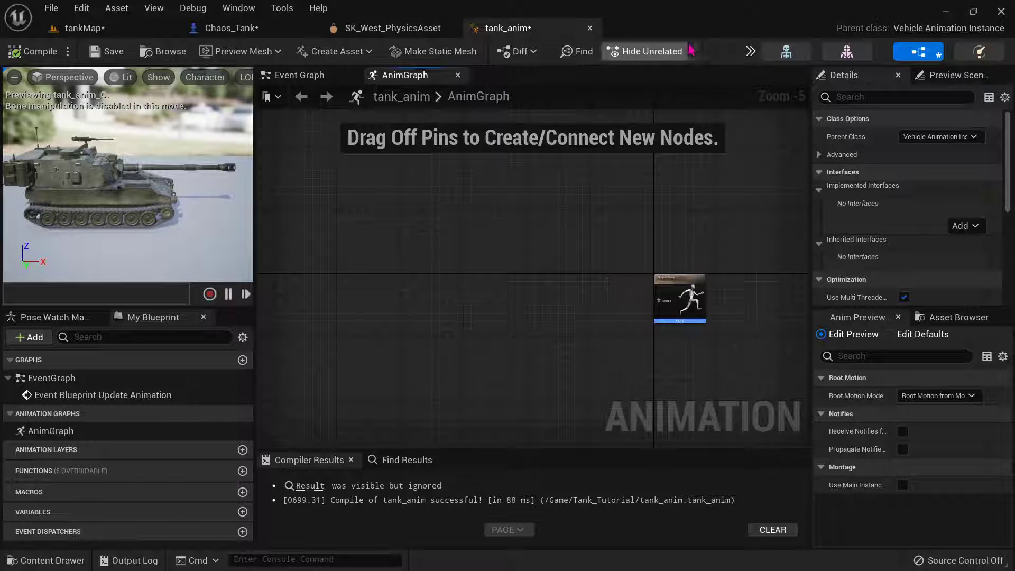
right_drag(530, 318, 512, 275)
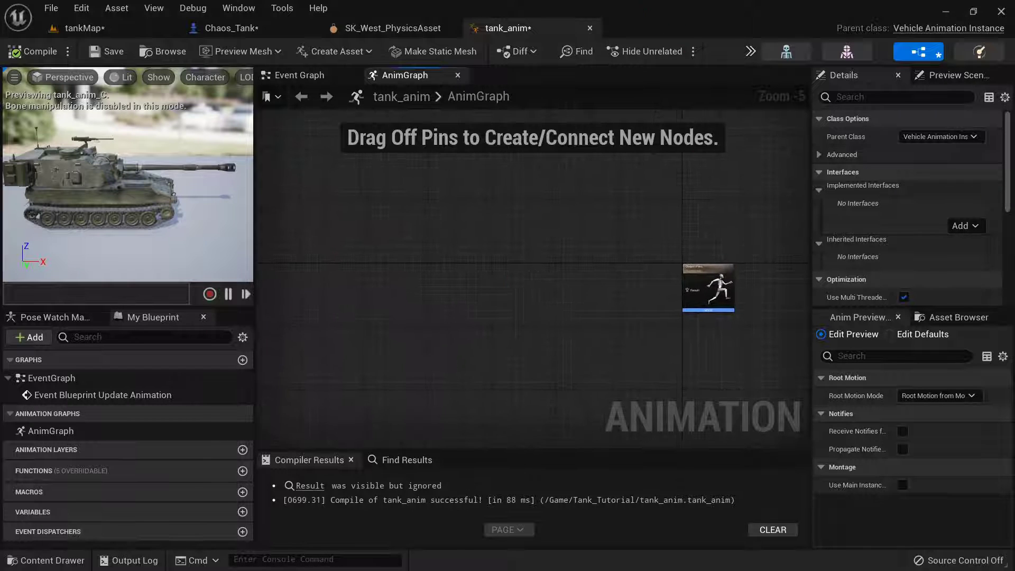
drag(643, 20, 619, 29)
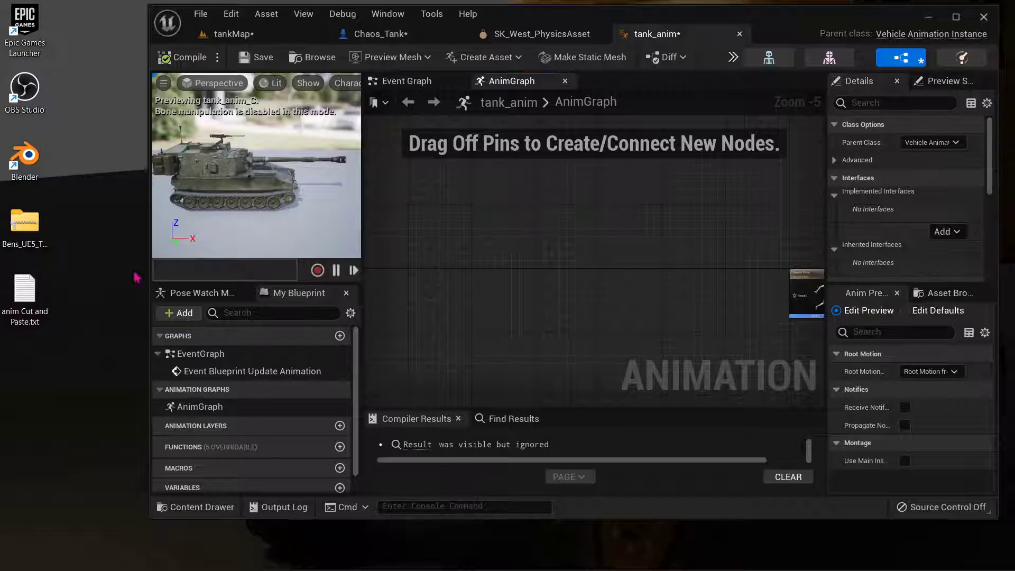
double_click(20, 312)
drag(449, 178, 1, 158)
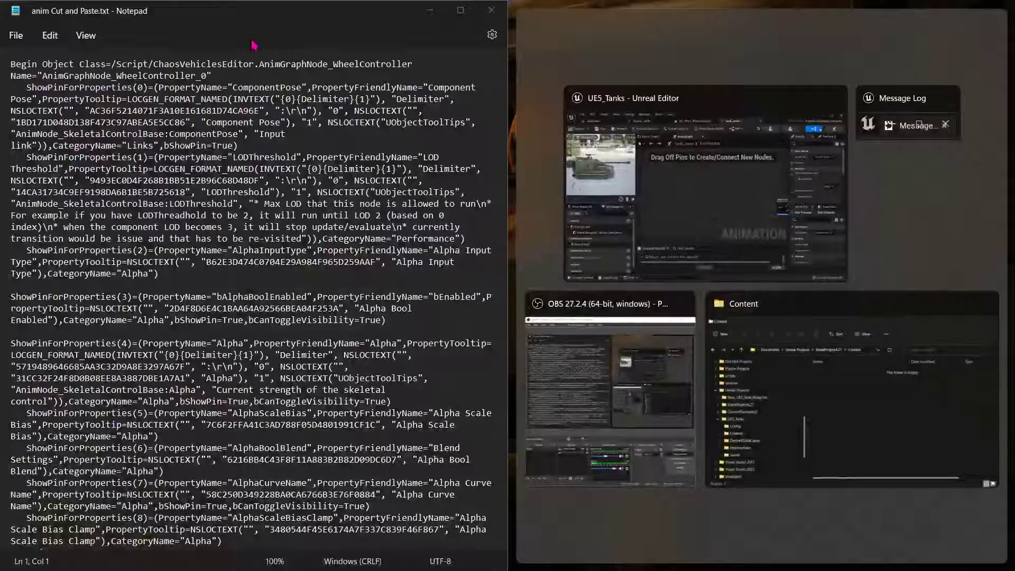
Step: Copy the entire text of anim Cut and Paste.txt and paste it as nodes into the AnimGraph of tank_anim in Unreal Editor
click(249, 158)
double_click(229, 190)
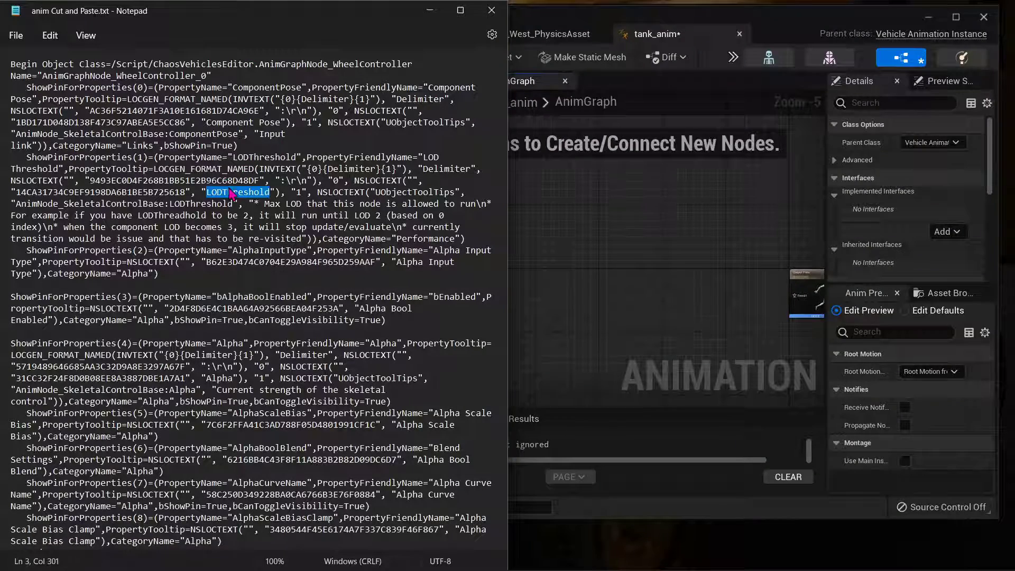
key(ctrl+a)
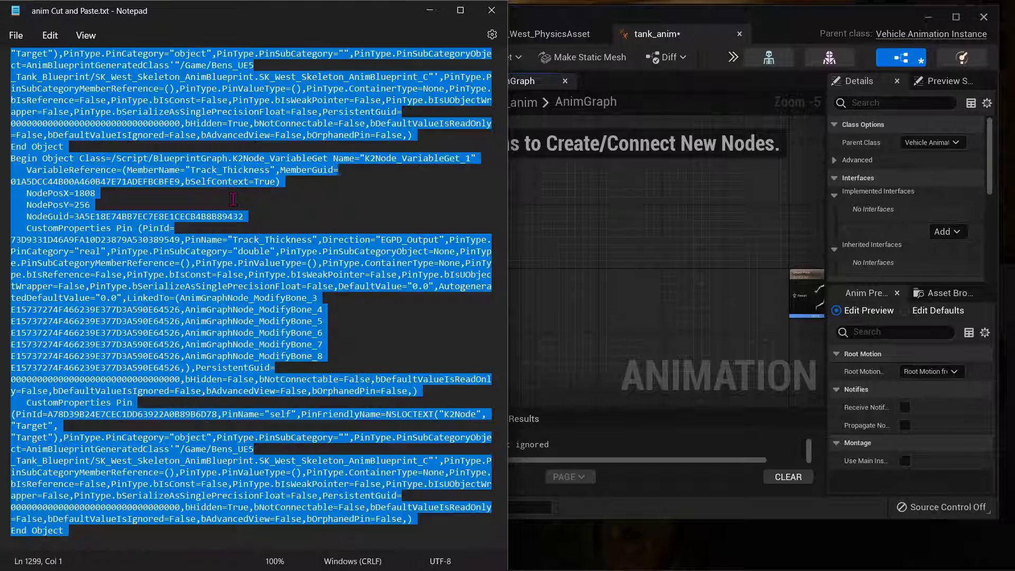
click(667, 248)
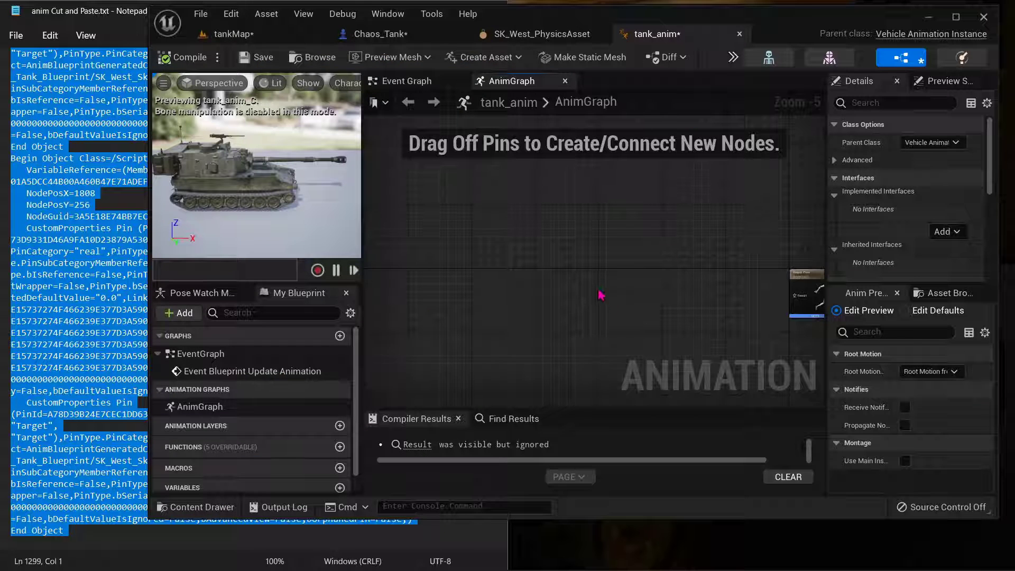
right_drag(599, 289, 627, 273)
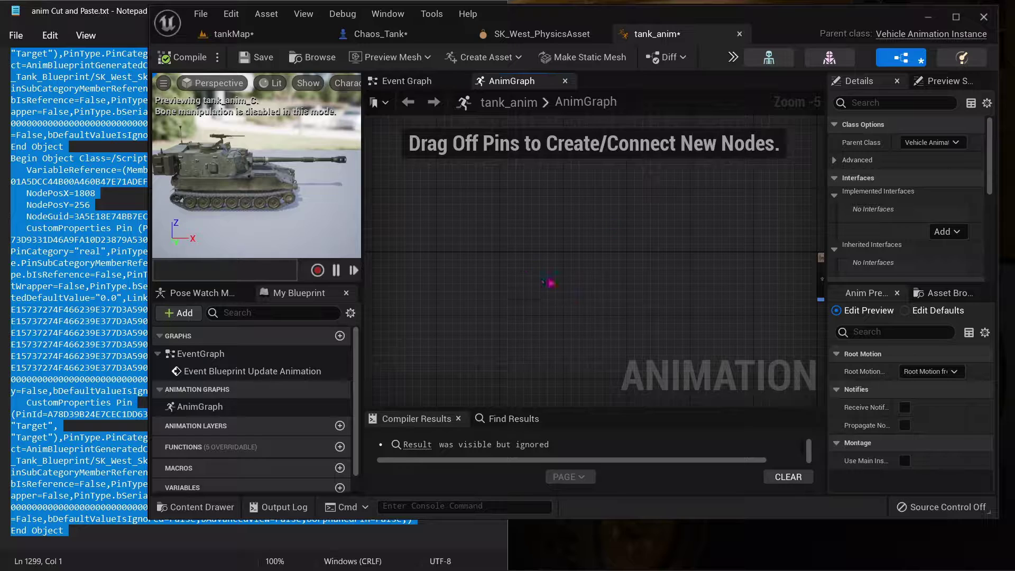
key(ctrl+v)
scroll(549, 282, down, 5)
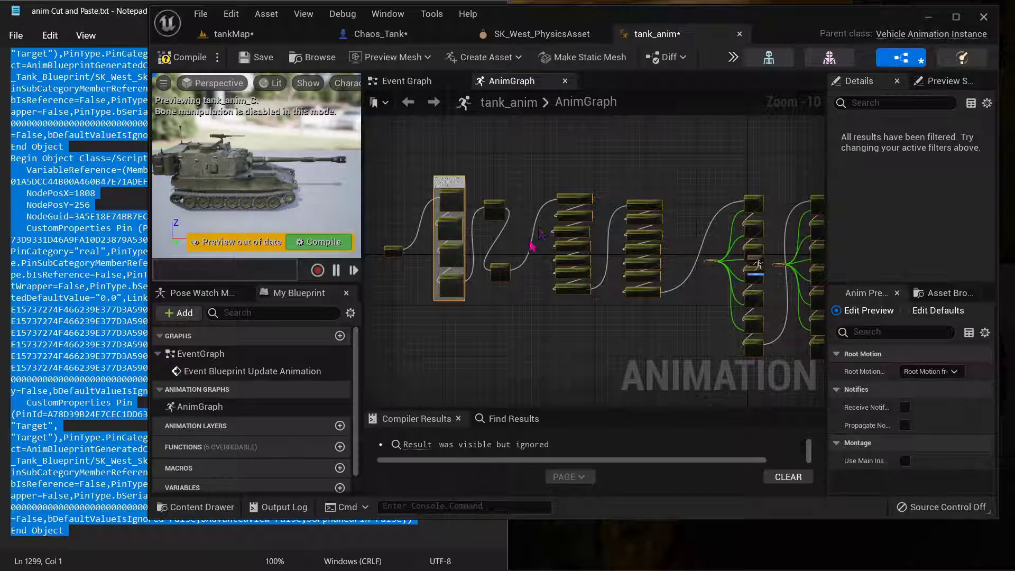
Step: Move the Output Pose node out from under the pasted nodes to empty space beyond the last Transform (Modify) Bone column
scroll(505, 248, up, 1)
scroll(666, 256, up, 6)
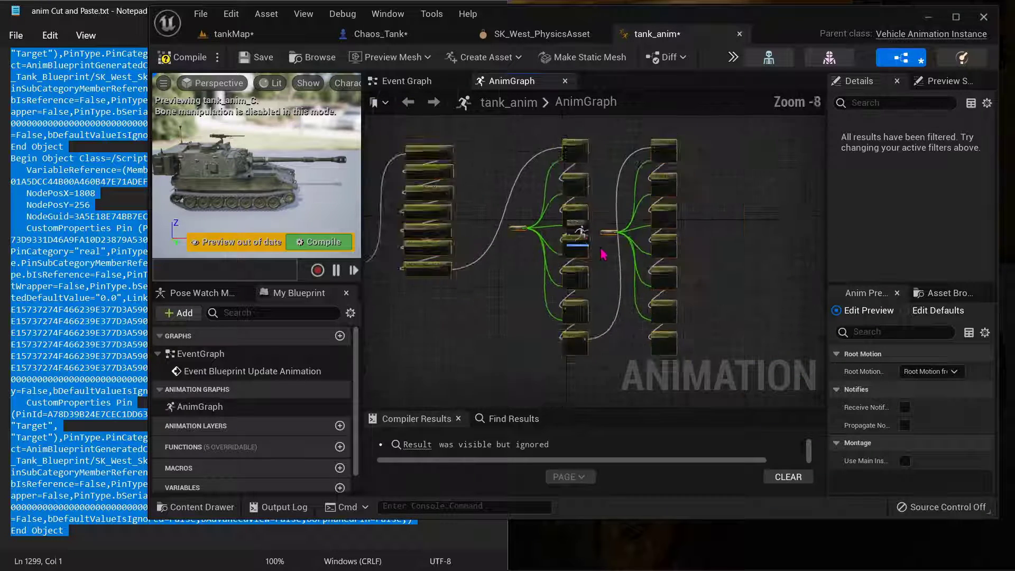
click(698, 371)
scroll(699, 372, down, 4)
scroll(632, 227, up, 3)
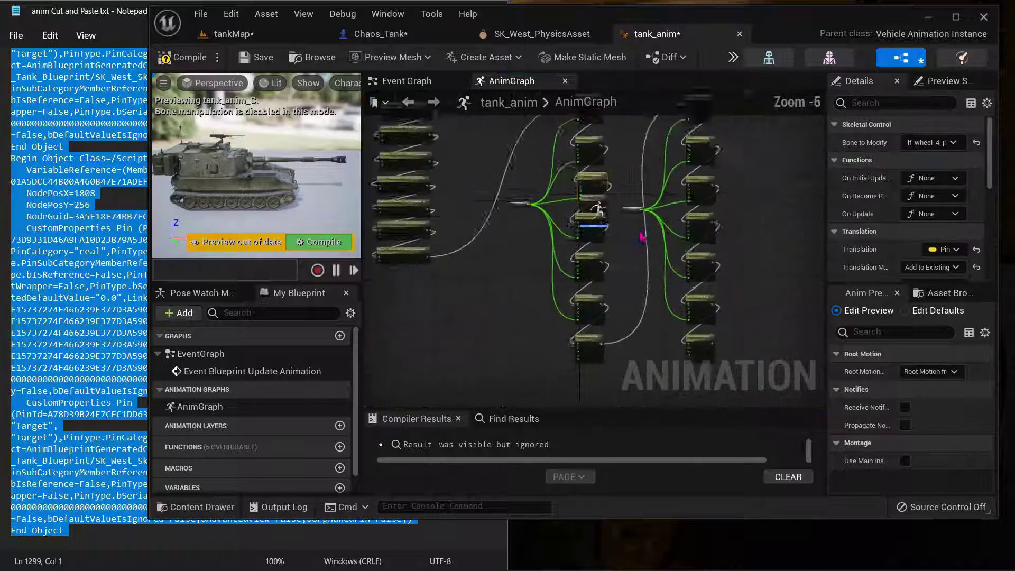
right_drag(582, 190, 557, 272)
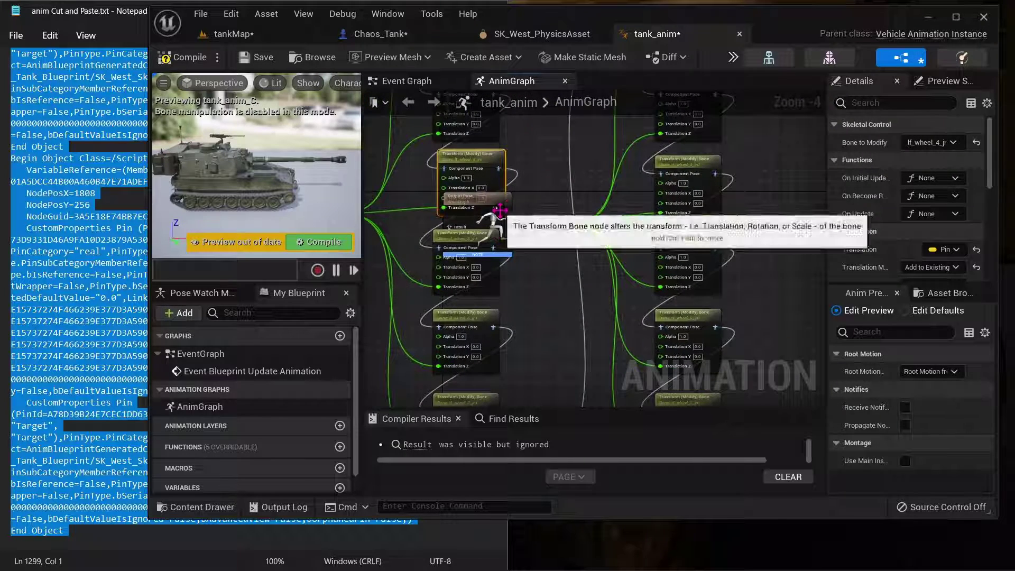
click(501, 206)
drag(498, 187, 761, 211)
click(504, 198)
scroll(560, 214, down, 5)
scroll(589, 226, up, 7)
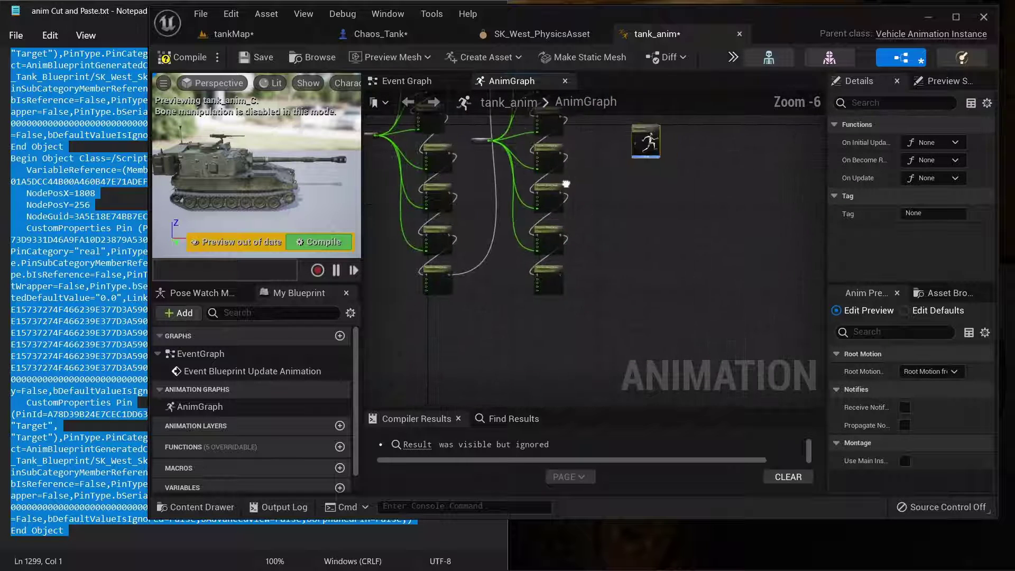
Step: Connect the last Transform (Modify) Bone node's pose output to the Output Pose's Result, with a Component To Local conversion between them
drag(537, 352, 653, 128)
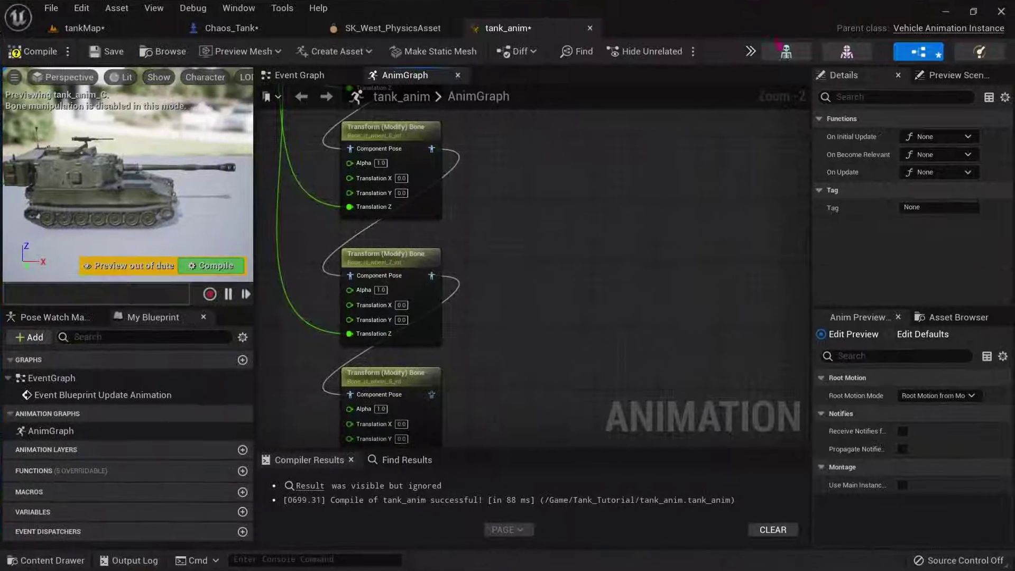
scroll(552, 211, down, 3)
drag(457, 389, 567, 189)
scroll(557, 297, down, 6)
scroll(557, 297, up, 2)
scroll(375, 287, down, 3)
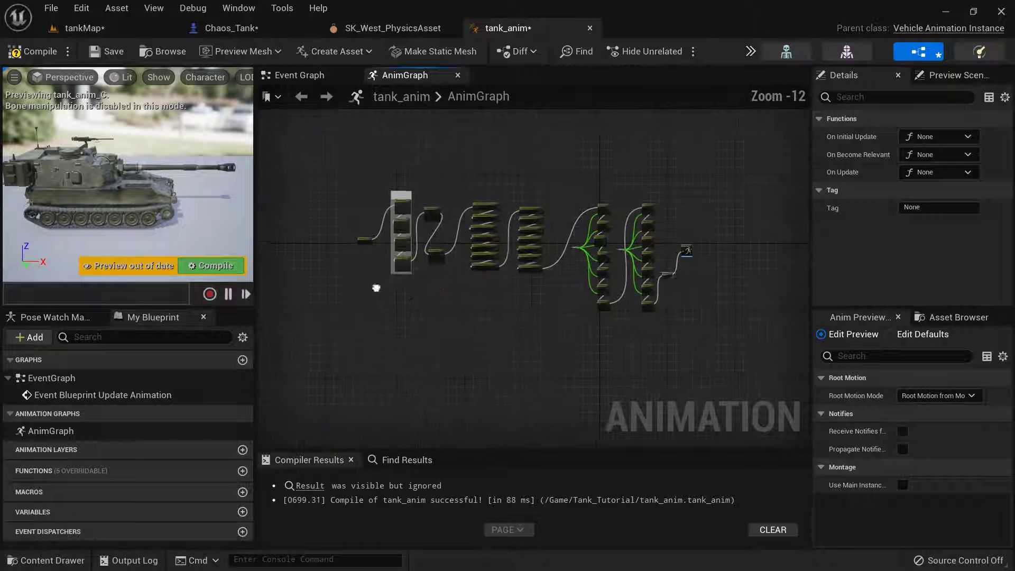
scroll(528, 292, up, 10)
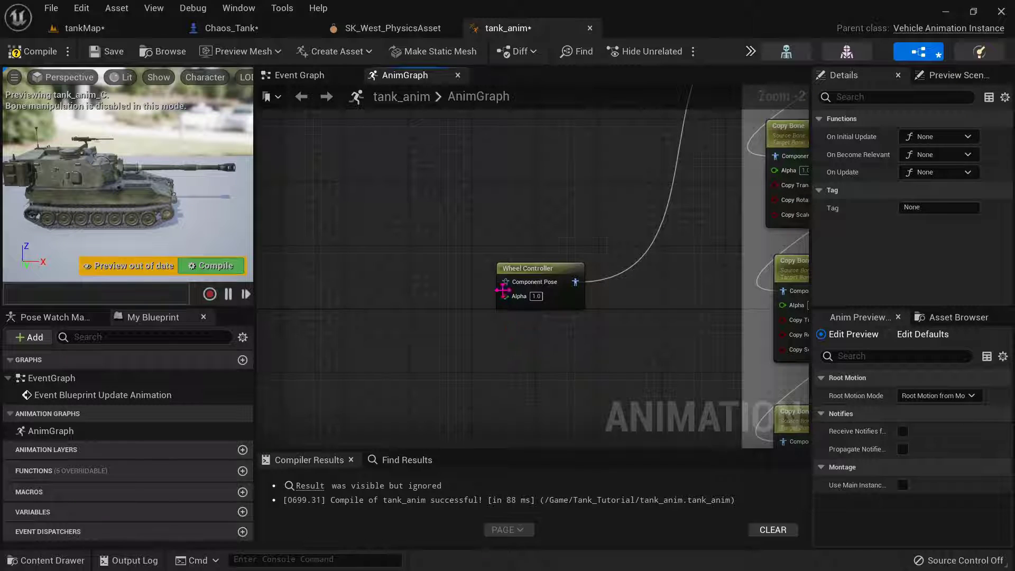
drag(504, 283, 400, 210)
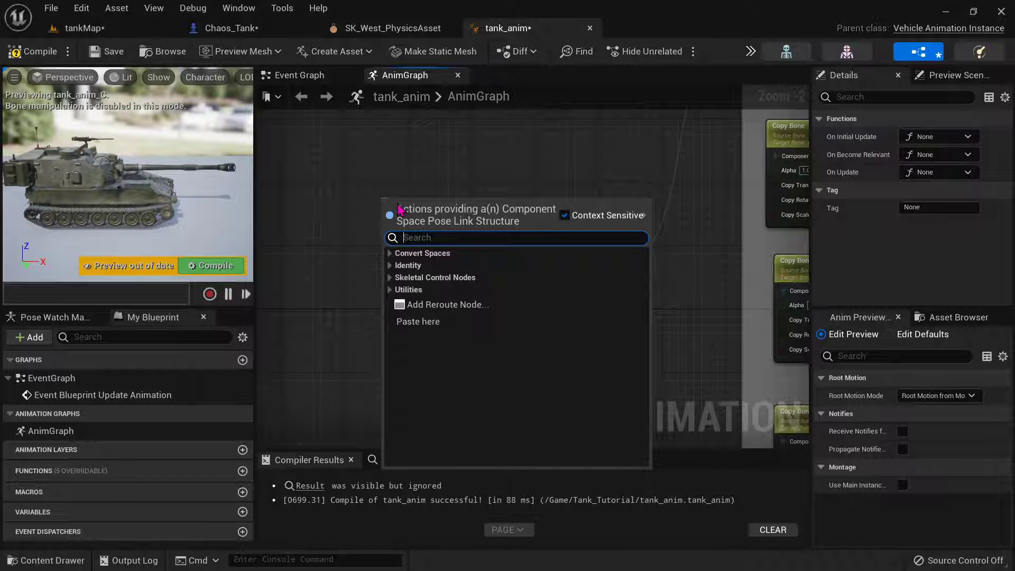
text(veh)
key(BackSpace)
key(BackSpace)
key(BackSpace)
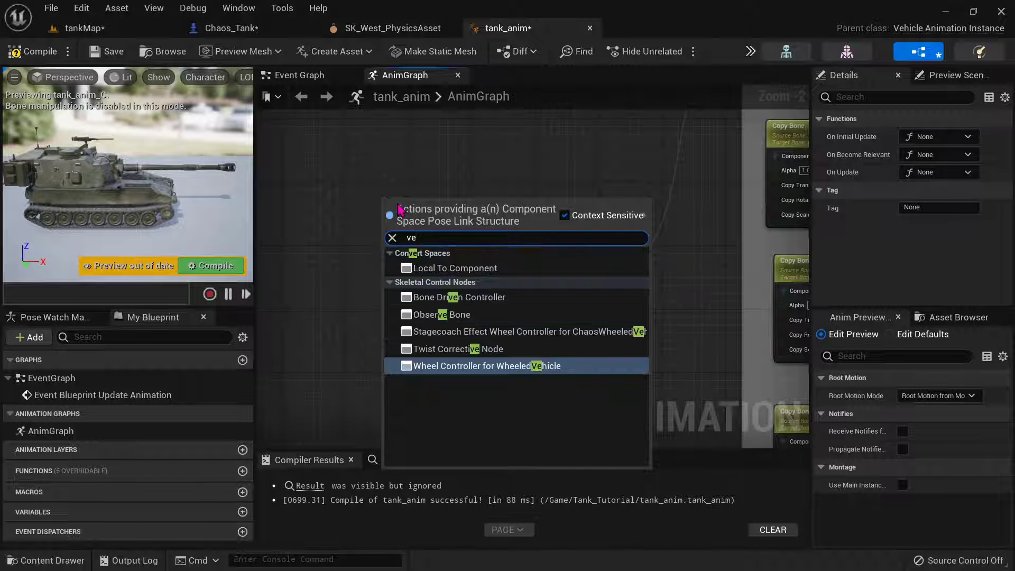
text(co)
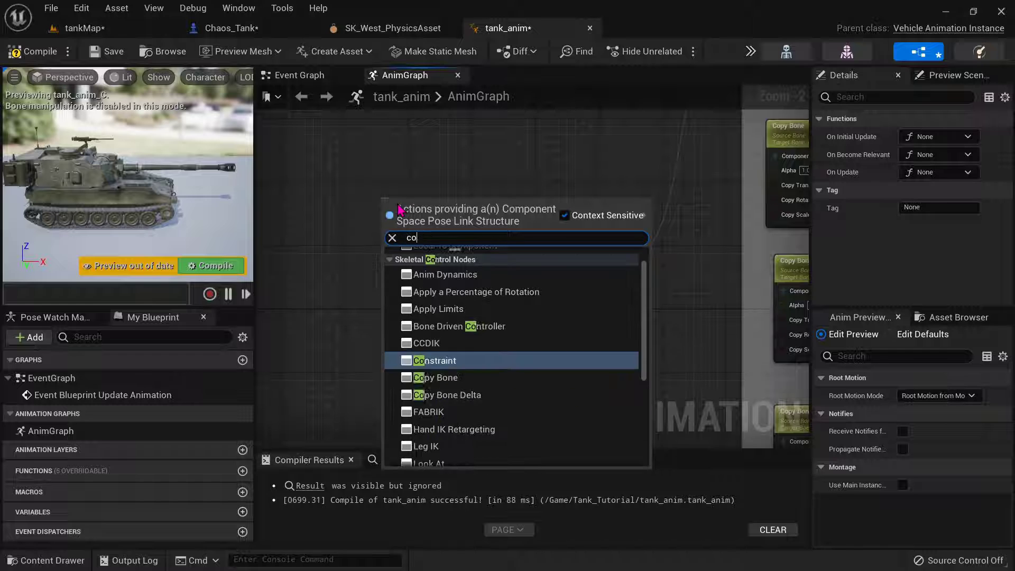
text(ntroller)
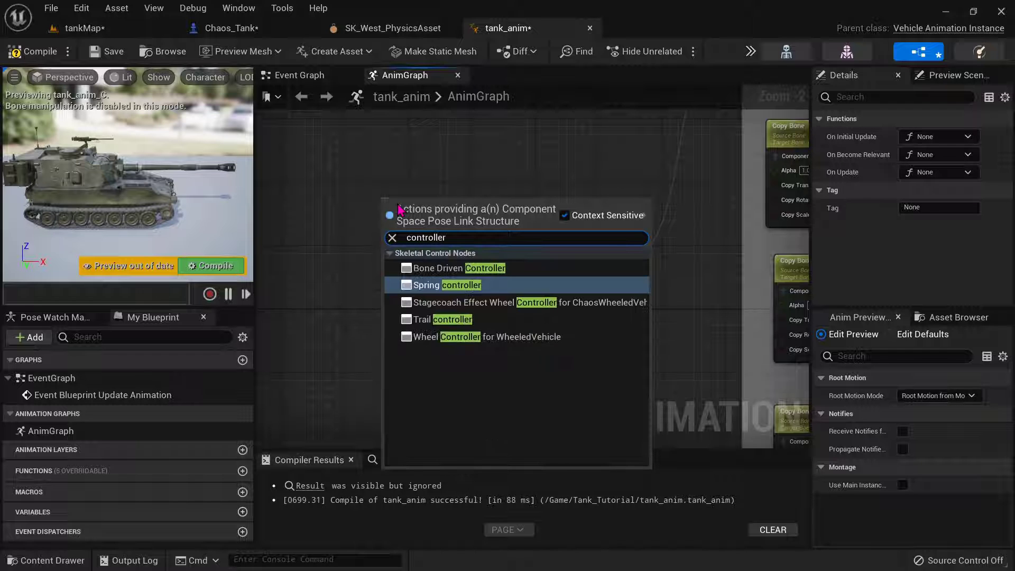
click(418, 339)
scroll(450, 344, down, 5)
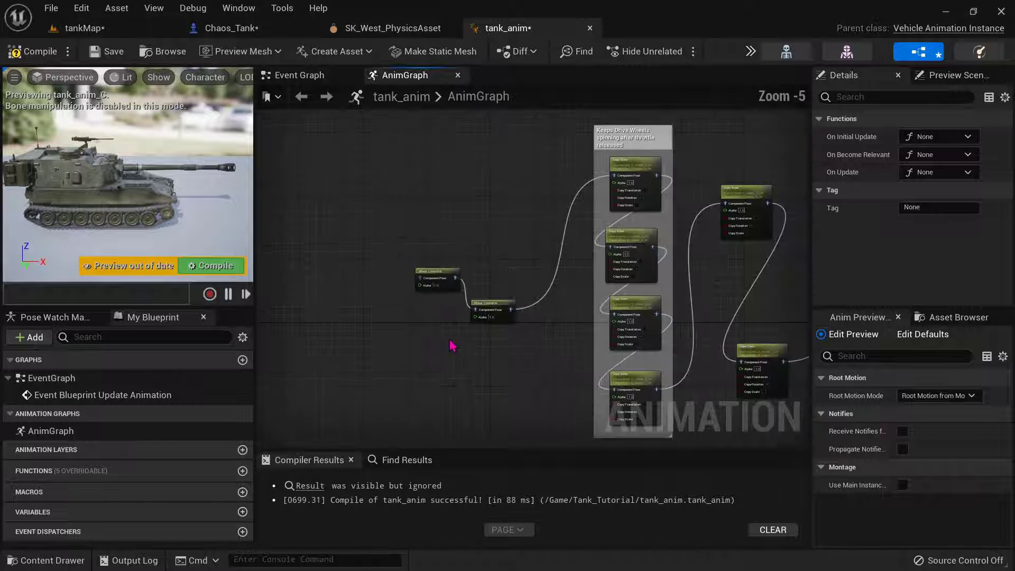
scroll(547, 317, up, 2)
scroll(547, 317, up, 5)
right_drag(606, 345, 530, 325)
click(444, 177)
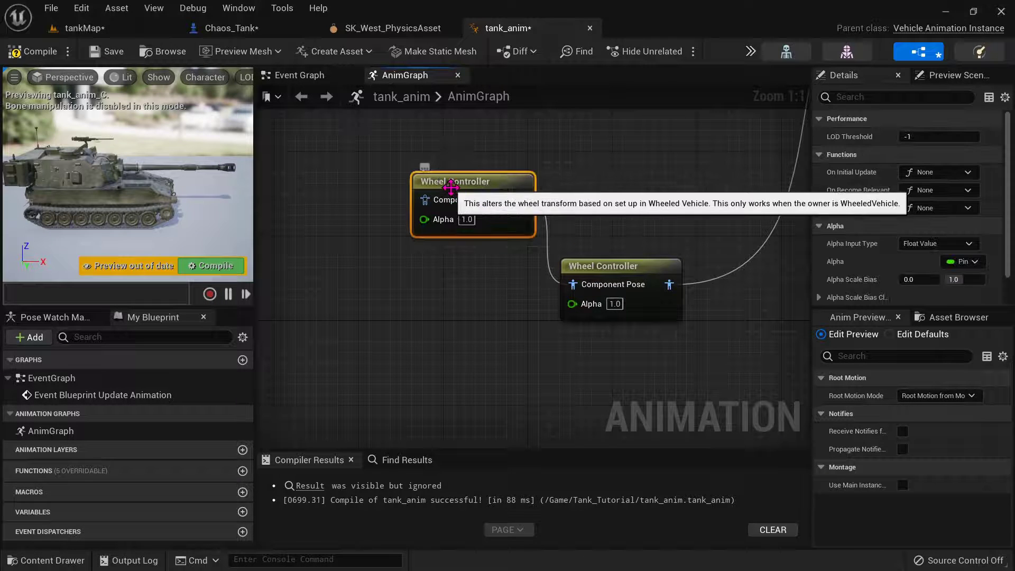
key(Delete)
Step: Feed the Wheel Controller's Component Pose input from a new Mesh Space Ref Pose node and position that node beside it
drag(572, 284, 432, 231)
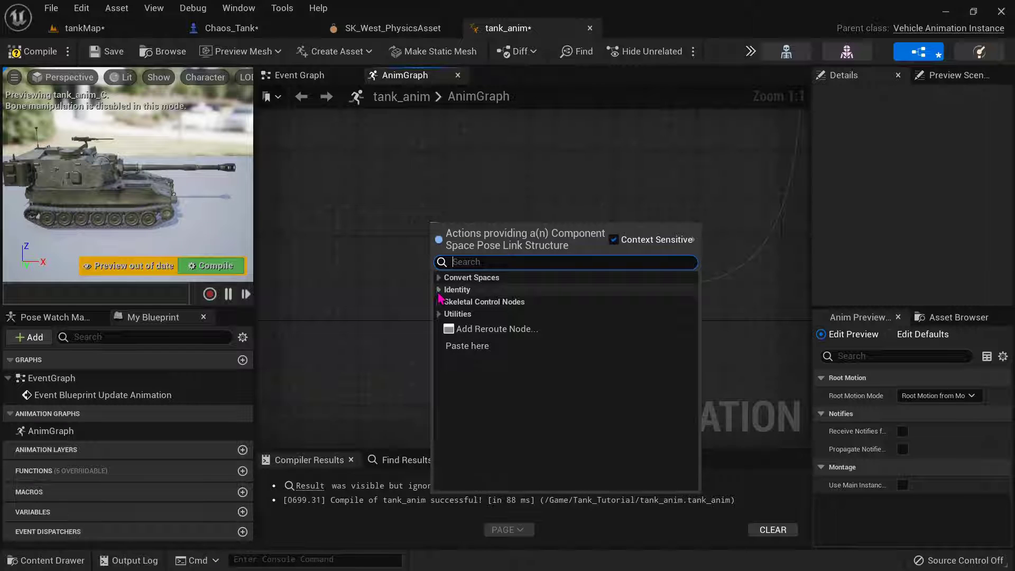
text(ref)
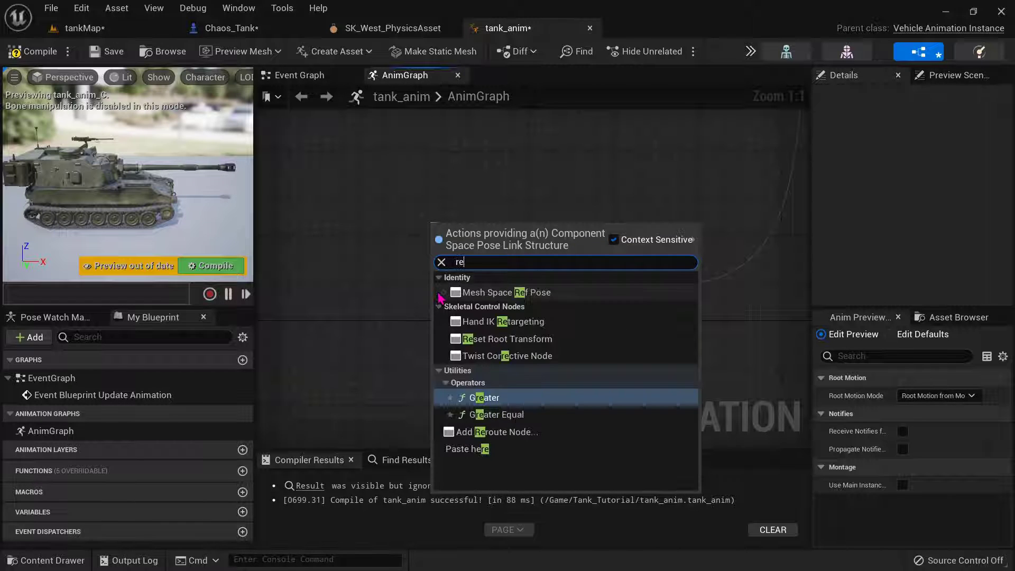
click(499, 292)
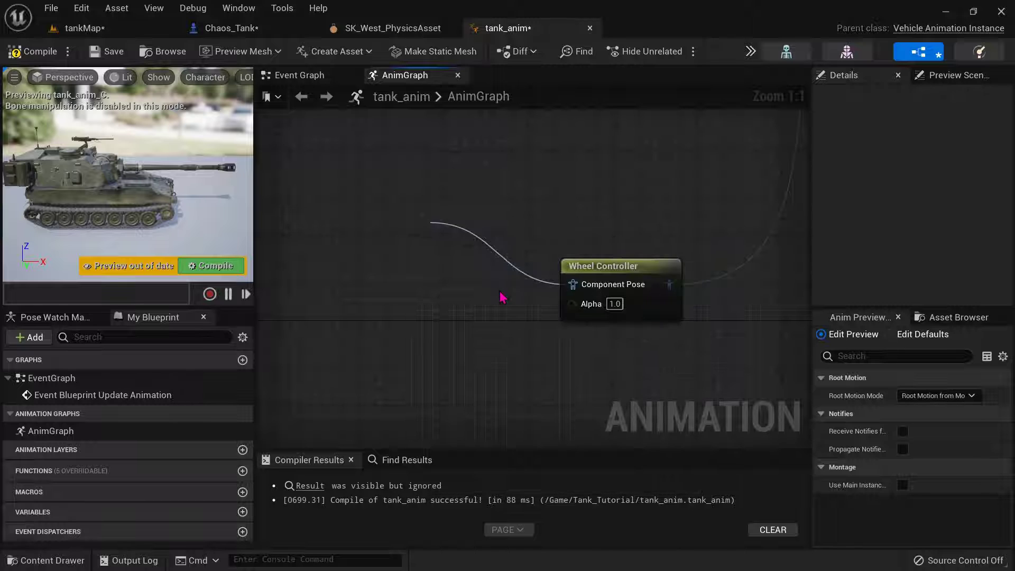
scroll(473, 249, down, 2)
drag(472, 248, 433, 248)
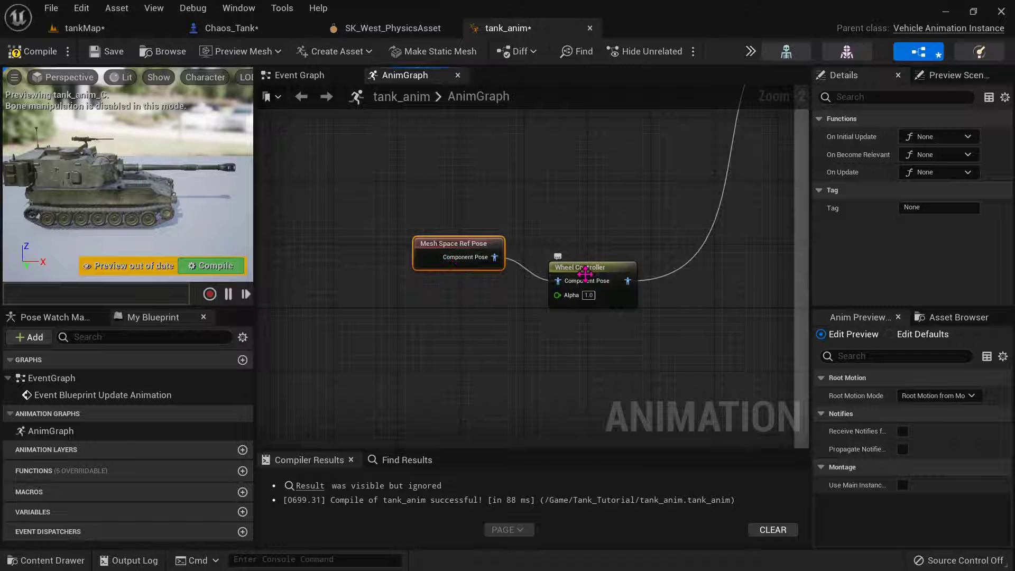
Step: Examine the full node chain from Mesh Space Ref Pose through the wheel and bone nodes to the Output Pose
scroll(587, 274, down, 1)
right_drag(649, 259, 440, 269)
scroll(587, 264, down, 5)
right_drag(692, 291, 549, 269)
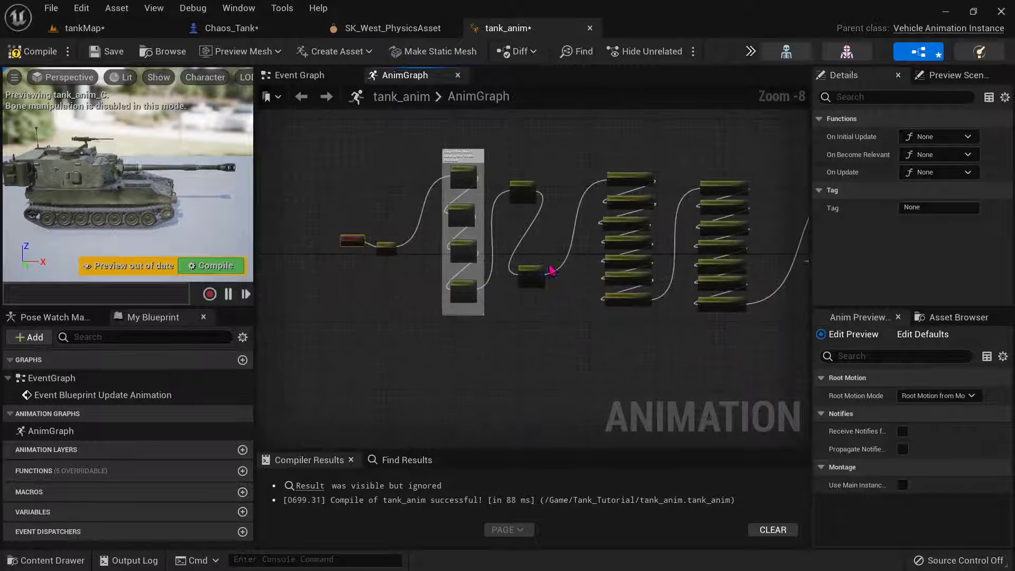
right_drag(562, 217, 353, 195)
right_drag(592, 237, 365, 226)
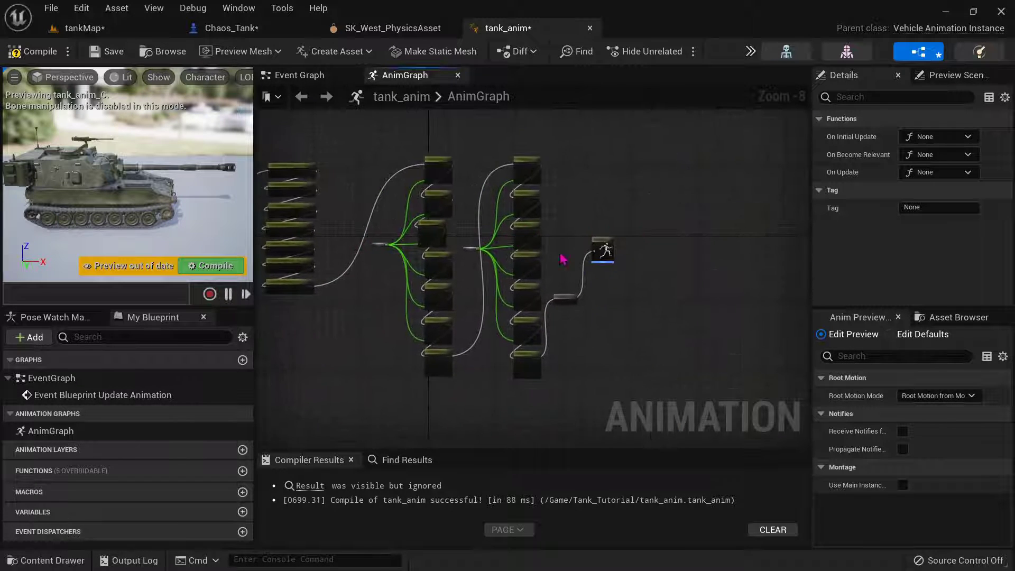
scroll(591, 268, up, 8)
scroll(548, 132, down, 10)
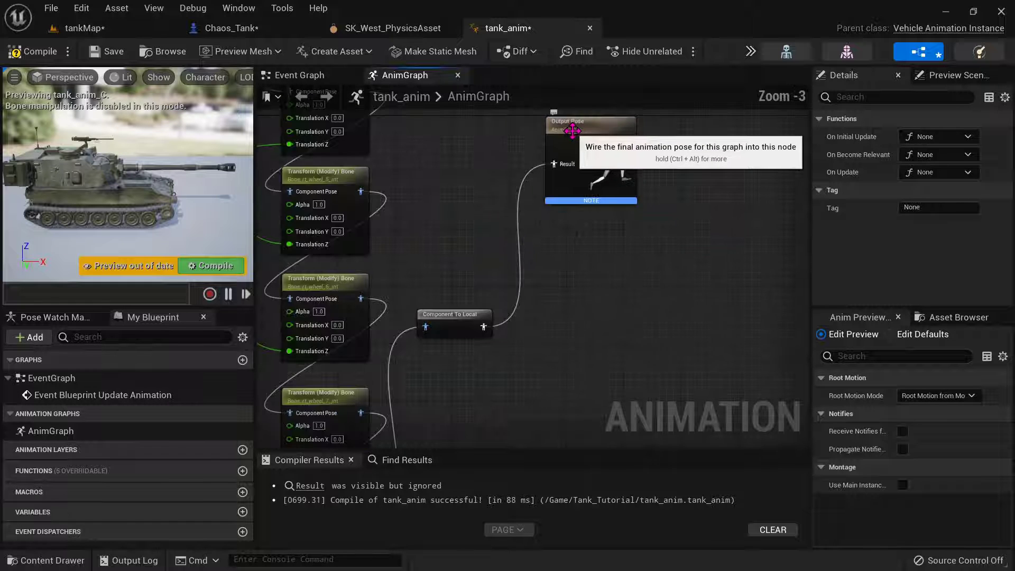
right_drag(505, 245, 711, 267)
scroll(511, 254, down, 2)
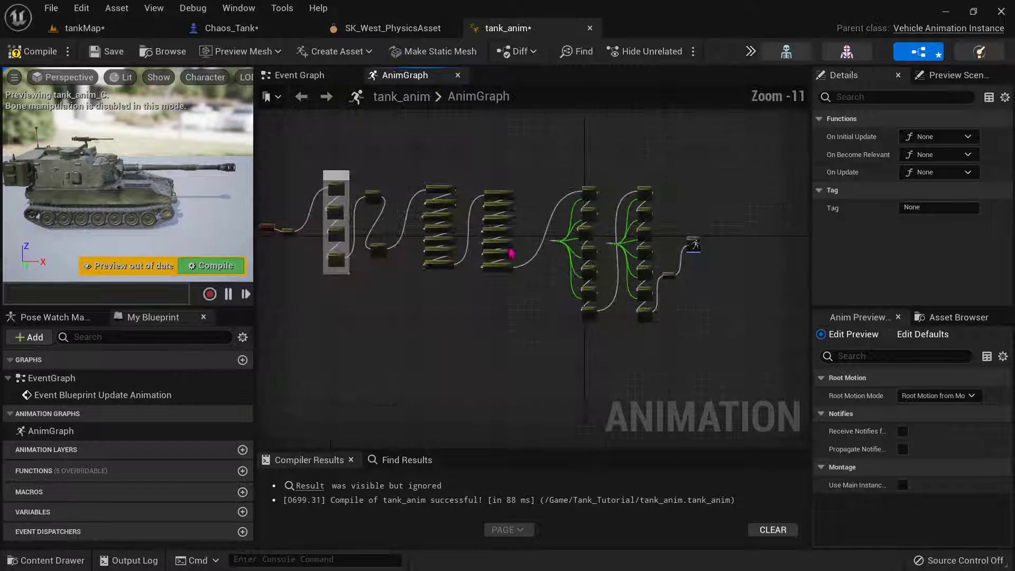
right_drag(390, 257, 460, 285)
scroll(433, 268, up, 2)
scroll(550, 226, up, 1)
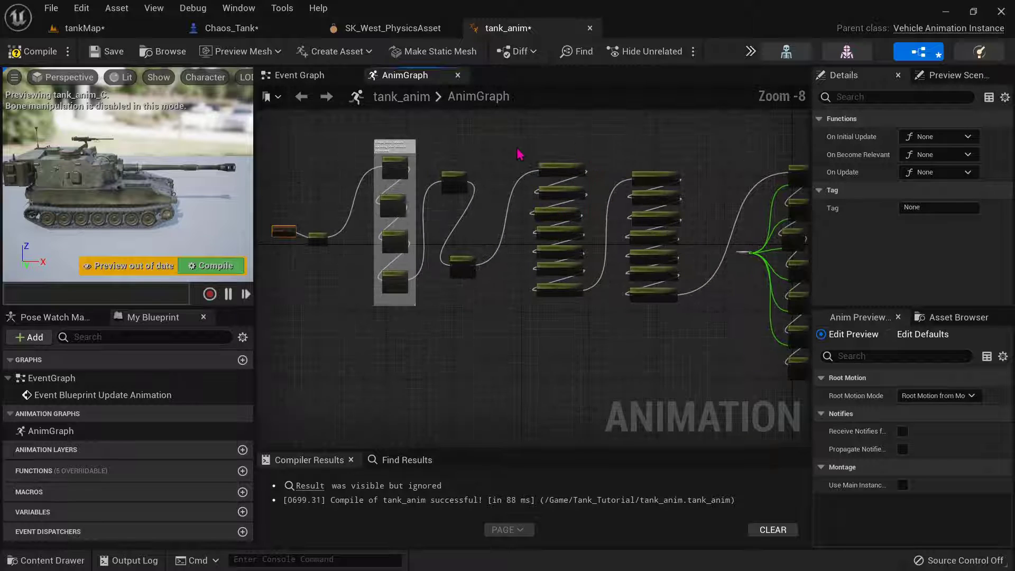
Step: Select both columns of bone-driven tread nodes and examine them along with the Copy Bone nodes for the drive wheels
drag(519, 154, 698, 351)
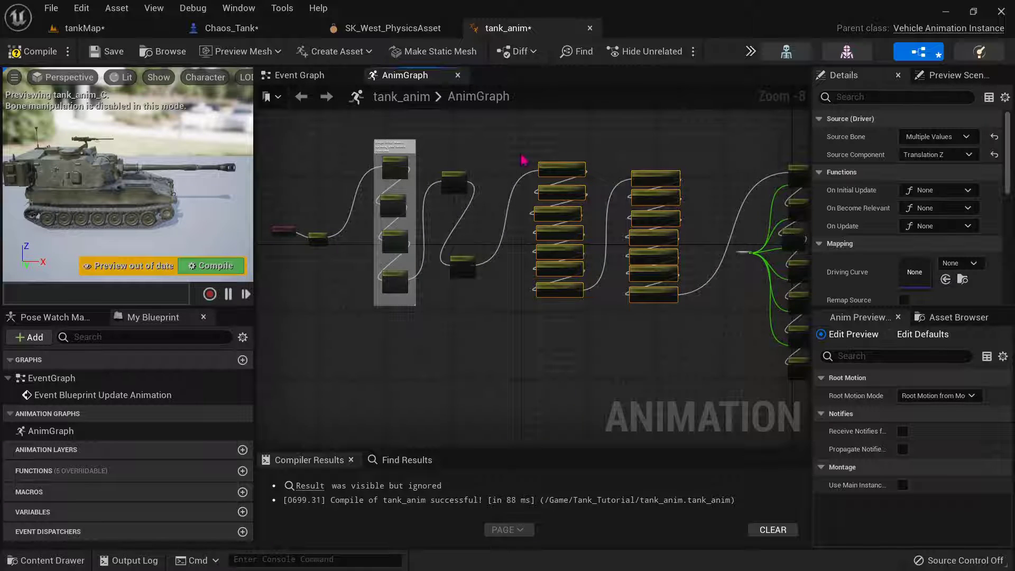
scroll(472, 332, up, 6)
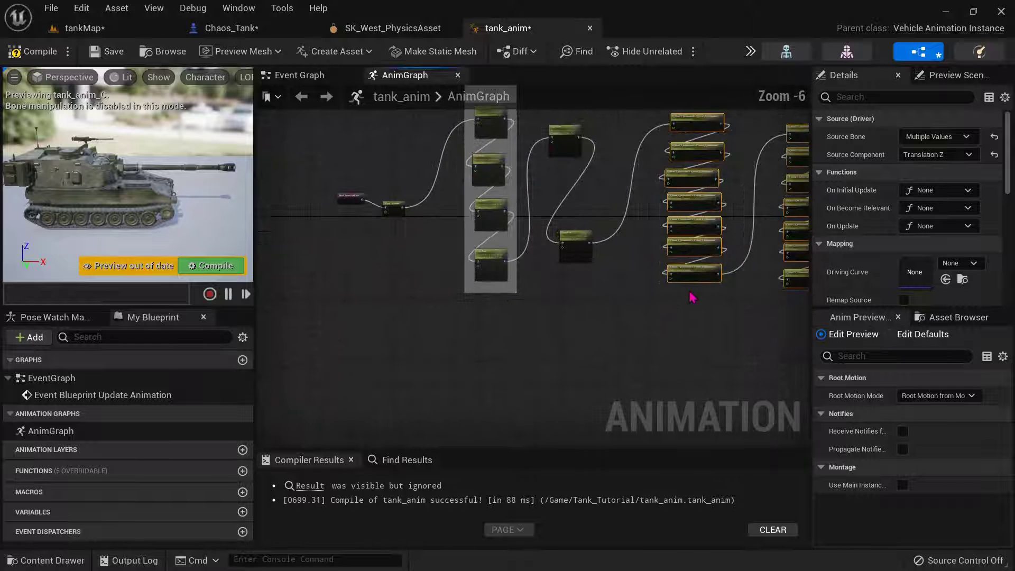
scroll(520, 303, down, 4)
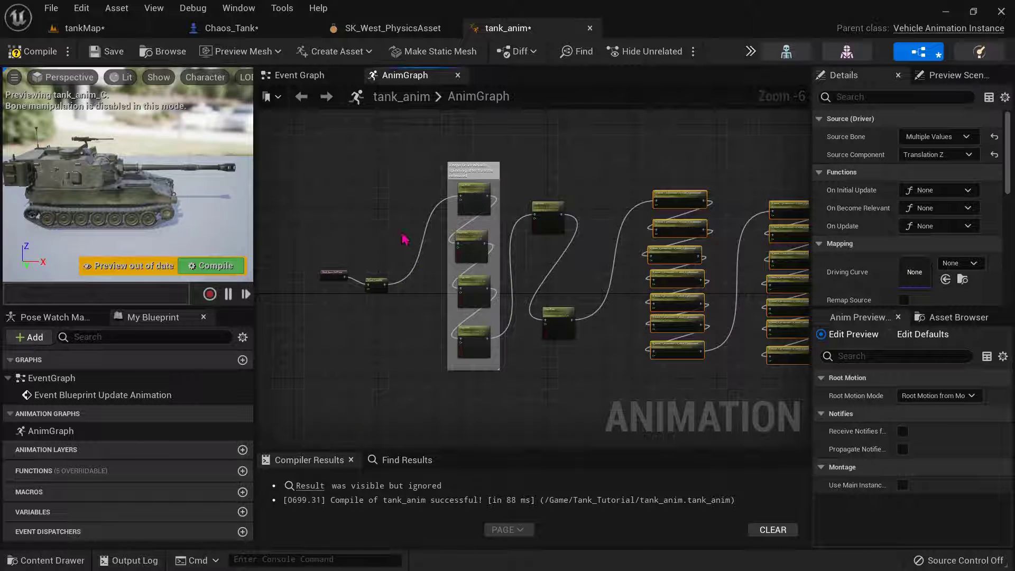
scroll(442, 191, up, 2)
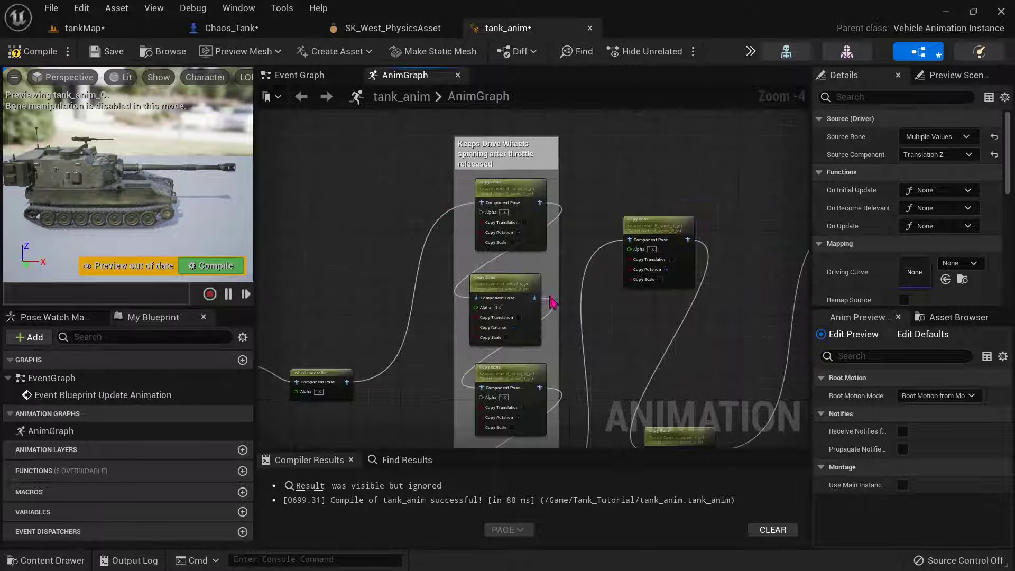
right_drag(552, 300, 534, 270)
right_drag(487, 155, 438, 197)
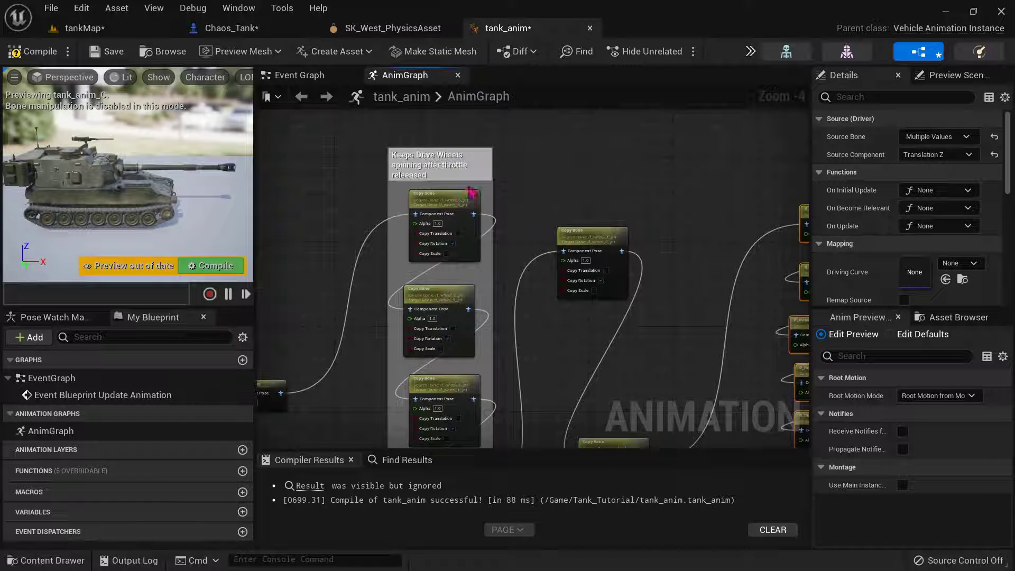
right_drag(461, 392, 291, 326)
scroll(607, 360, down, 1)
right_drag(607, 360, 525, 317)
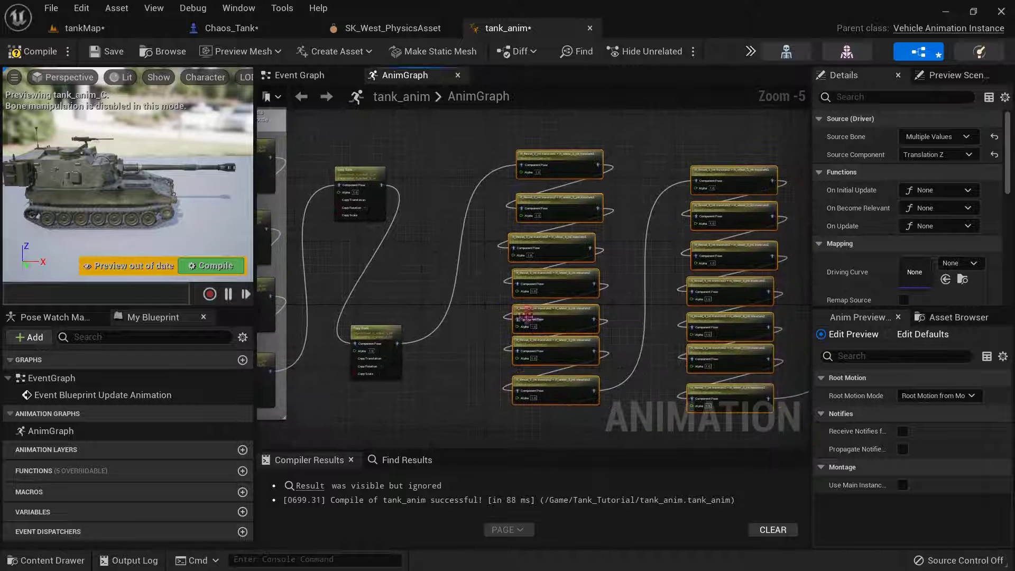
scroll(401, 248, up, 1)
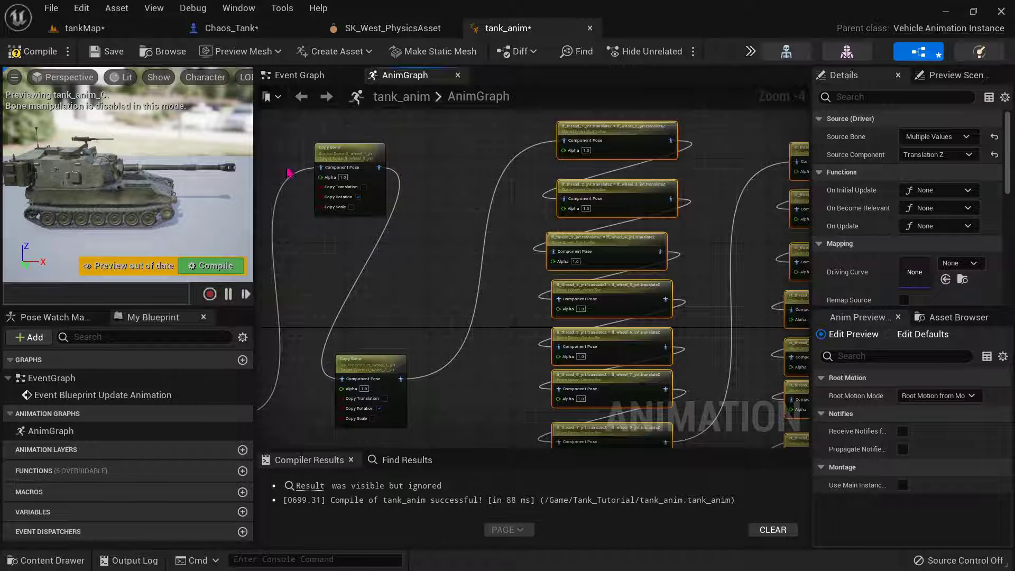
scroll(404, 318, down, 2)
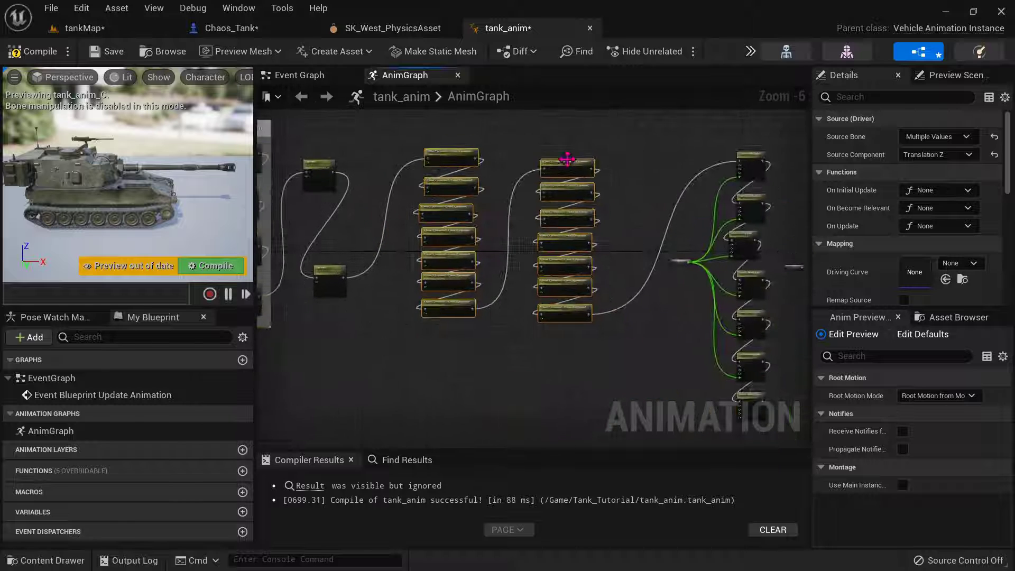
Step: Examine the Transform (Modify) Bone nodes fed by Track Thickness and the full chain leading to the Output Pose
drag(561, 125, 423, 343)
scroll(680, 294, up, 3)
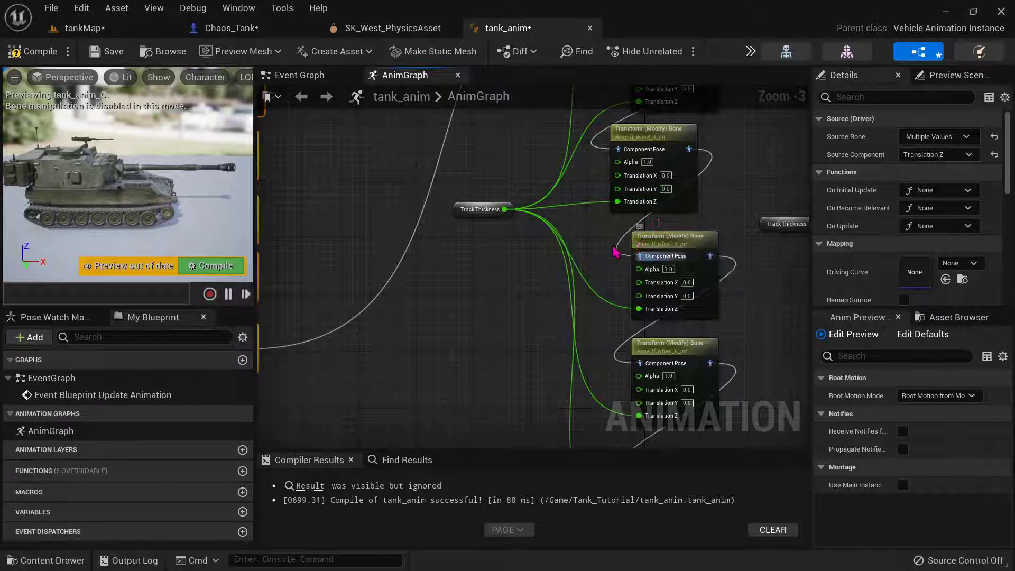
scroll(529, 270, down, 3)
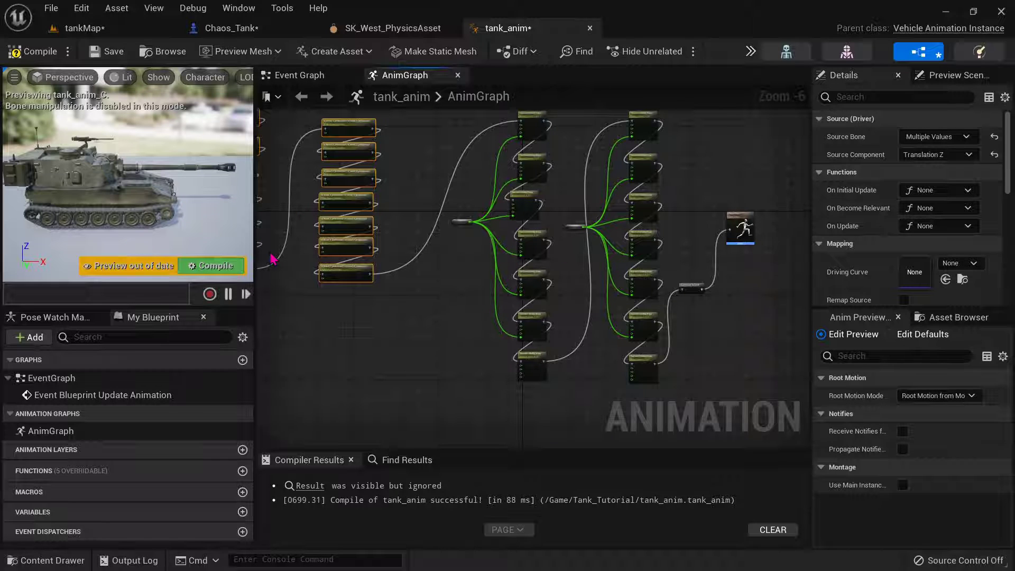
right_drag(667, 207, 688, 186)
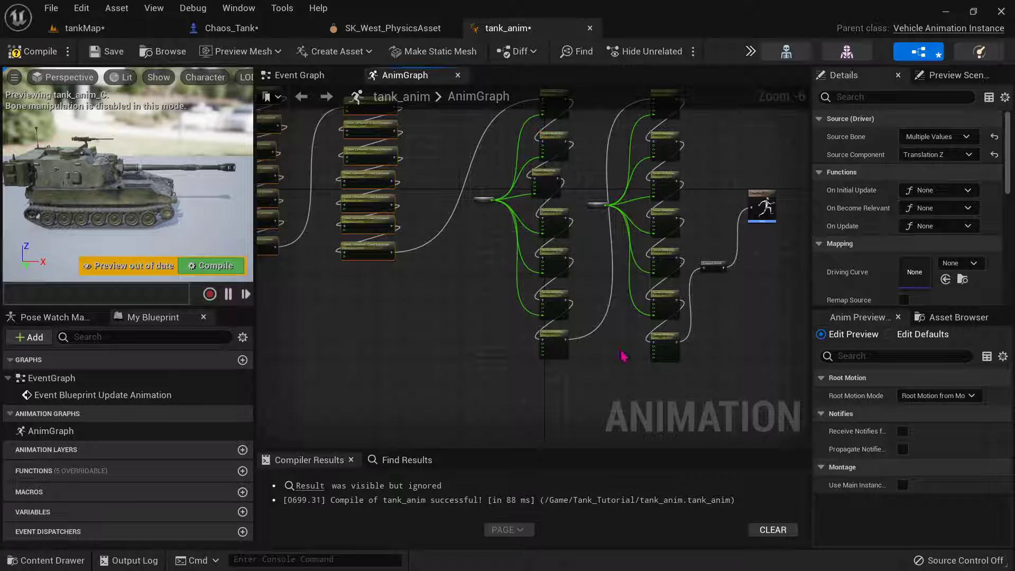
right_drag(705, 341, 743, 343)
right_drag(563, 322, 651, 347)
scroll(600, 336, down, 4)
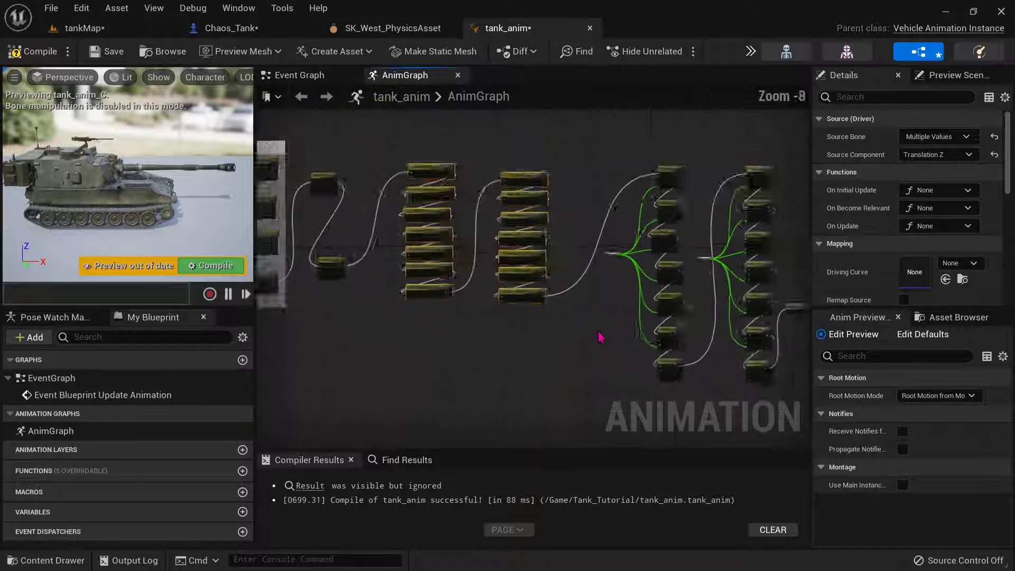
right_drag(534, 306, 596, 321)
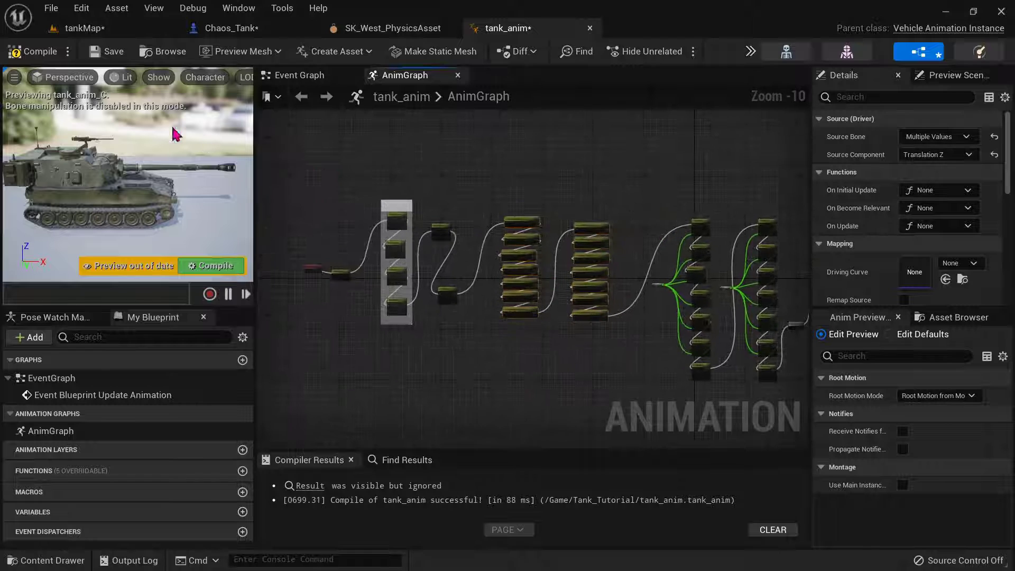
Step: Compile tank_anim, create the missing Track_Thickness variable from its Track Thickness node, and compile again
click(32, 52)
right_drag(549, 353, 500, 309)
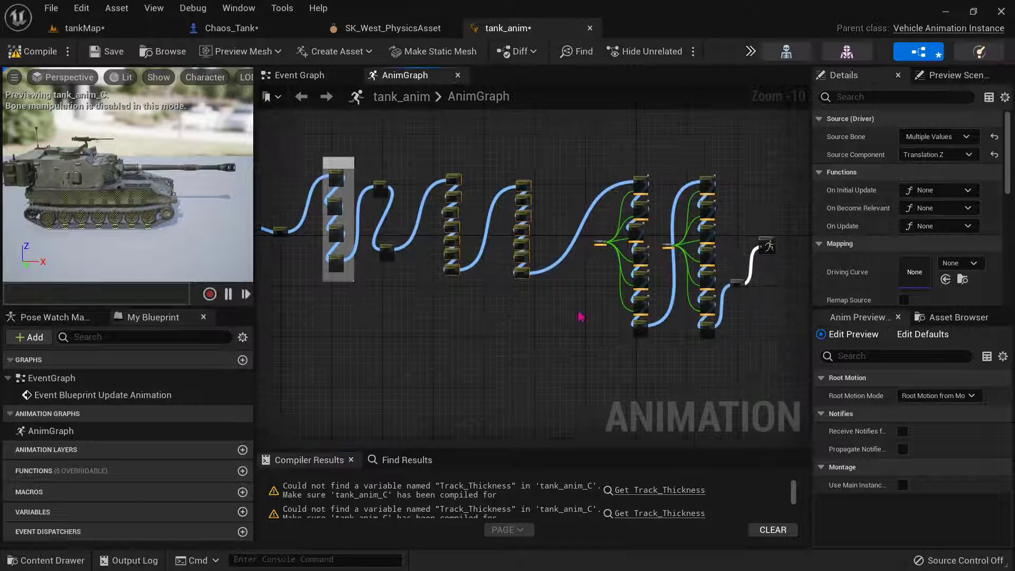
scroll(642, 271, up, 6)
scroll(436, 210, up, 4)
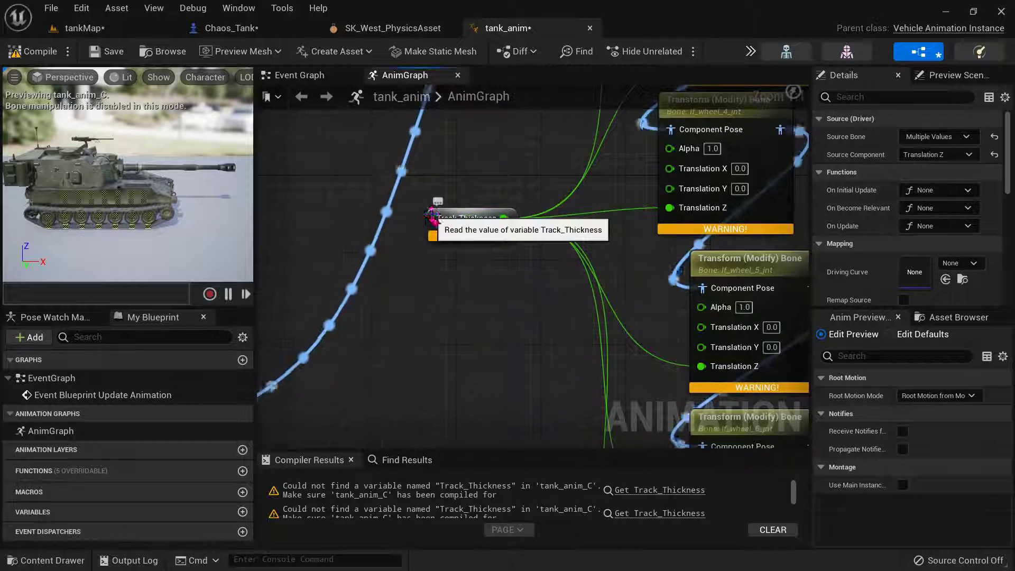
click(433, 214)
right_click(431, 216)
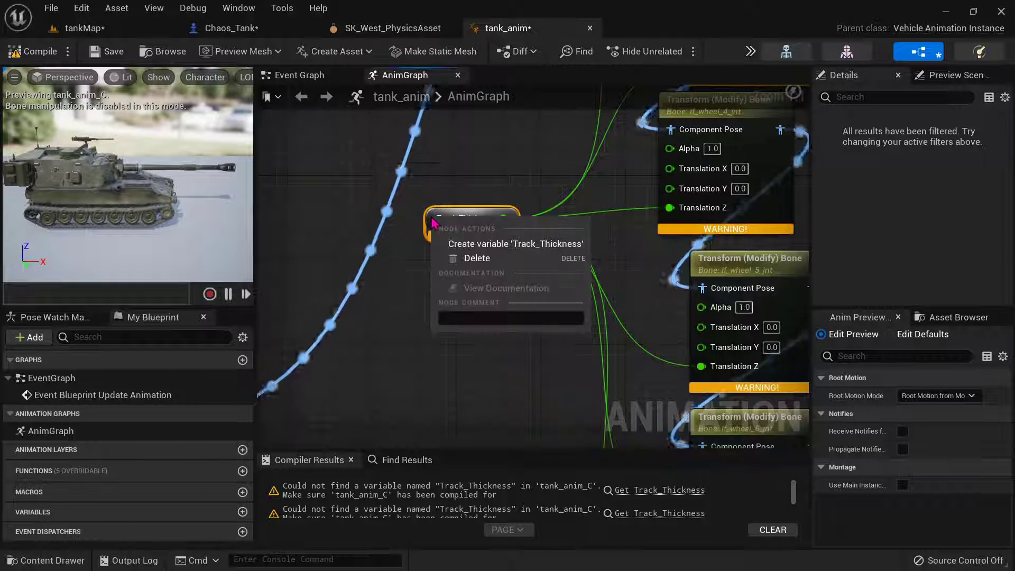
click(494, 246)
scroll(392, 293, down, 2)
right_drag(365, 314, 453, 267)
click(106, 529)
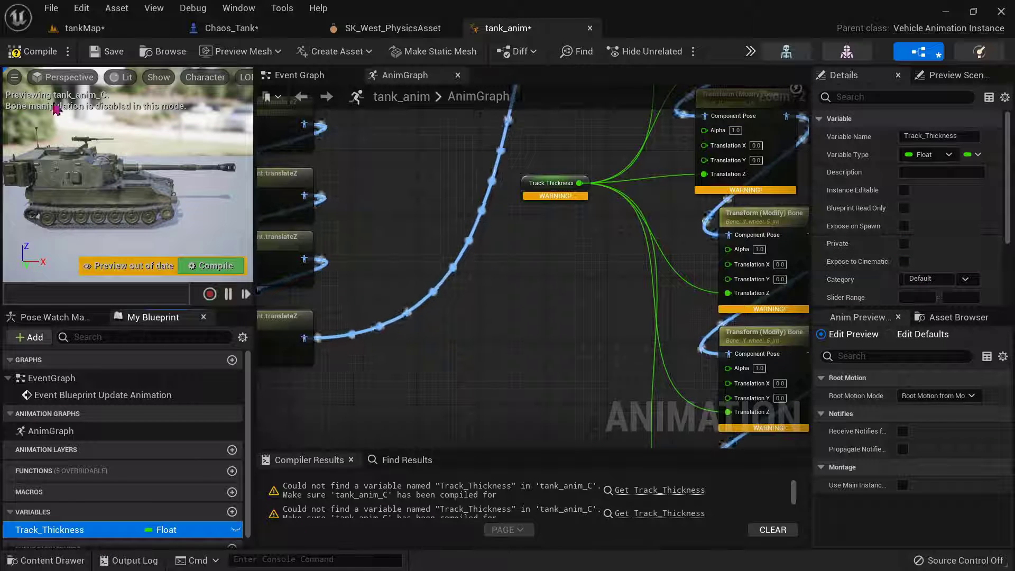
key(F7)
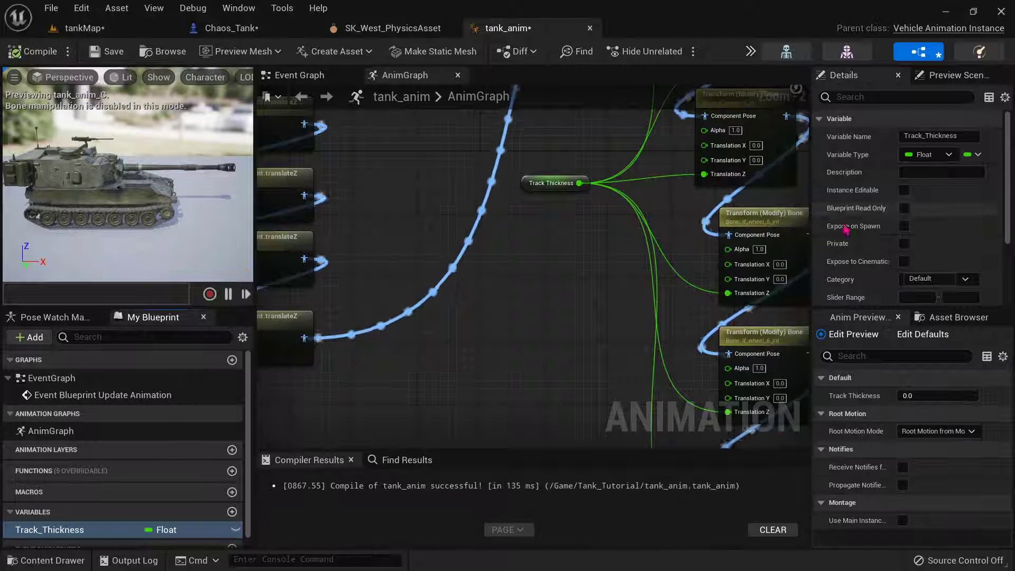
Step: Set the default value of the Track_Thickness variable to 3.0 and compile tank_anim
scroll(899, 259, down, 3)
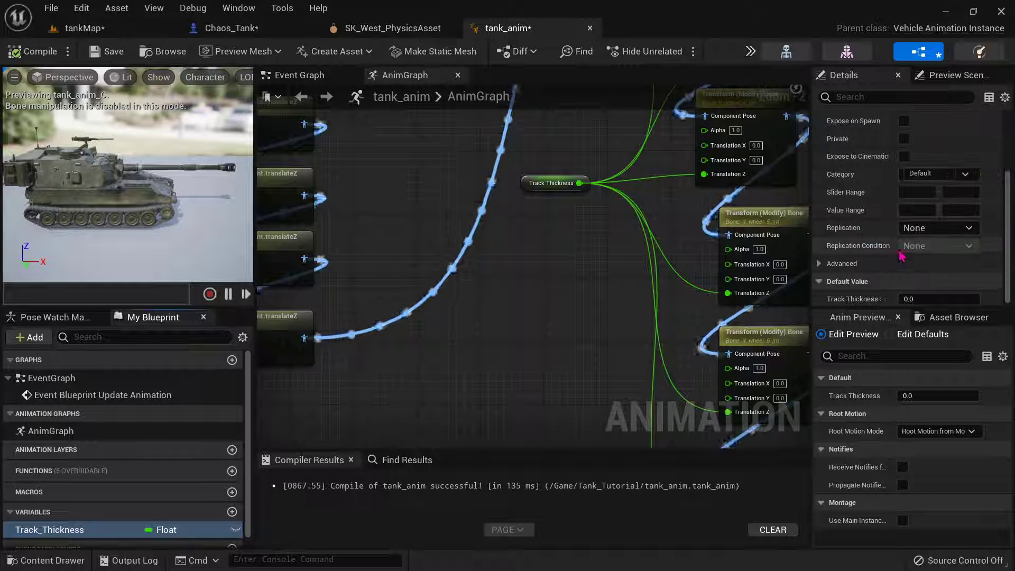
click(920, 295)
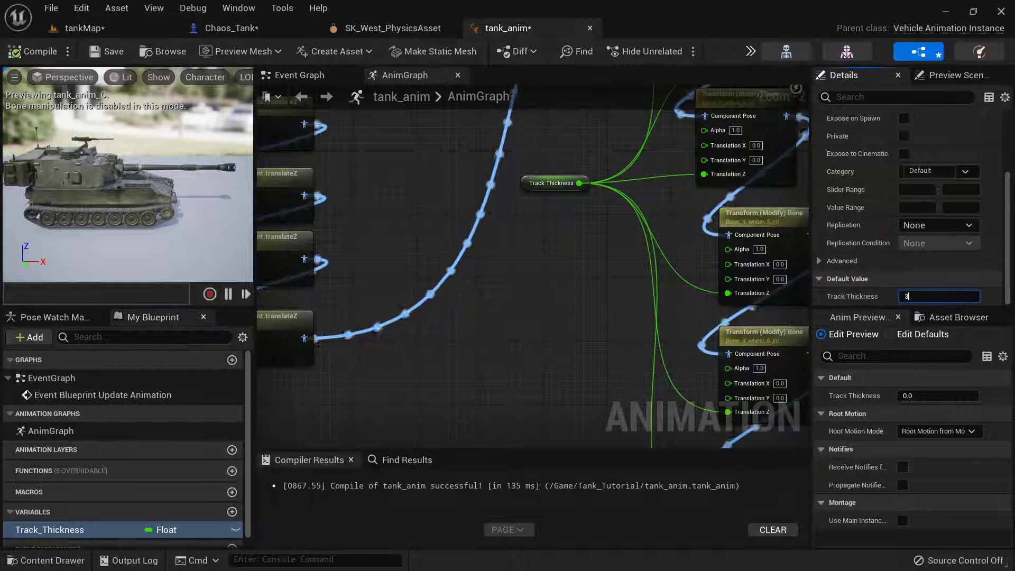
text(3)
key(Return)
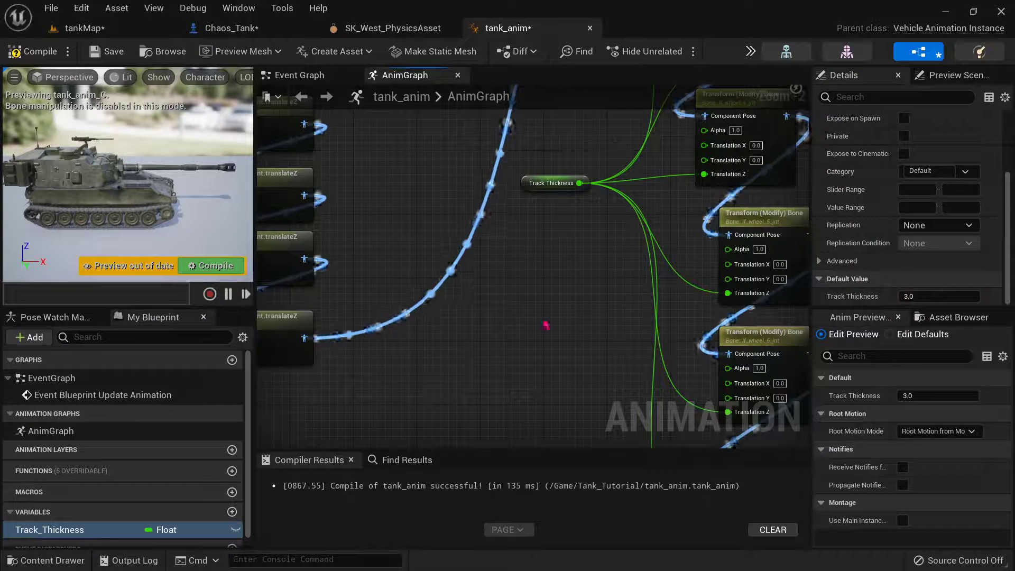
click(34, 53)
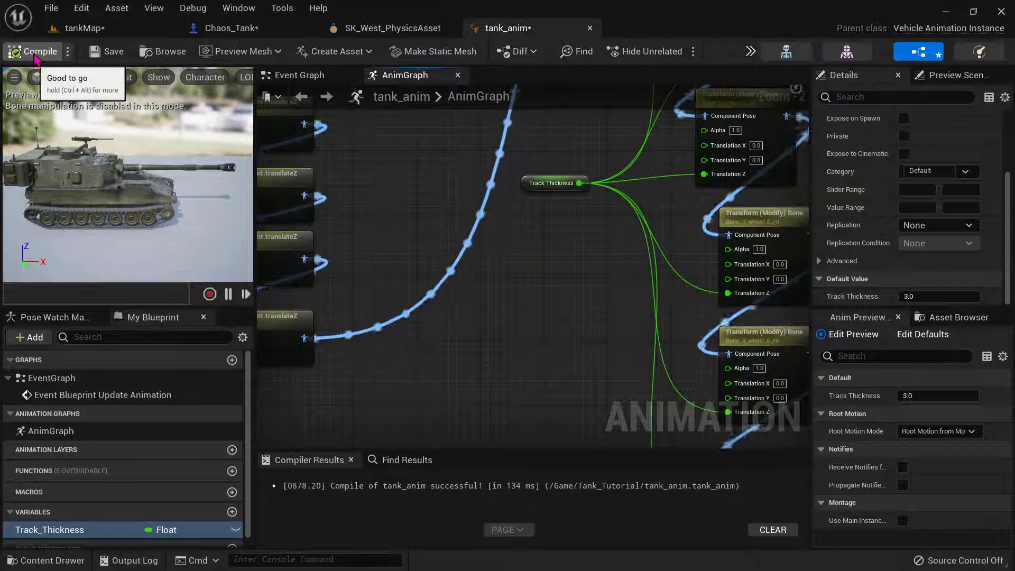
Step: Play-test the tank in tankMap to check its wheels and tracks, and stop the session
click(103, 33)
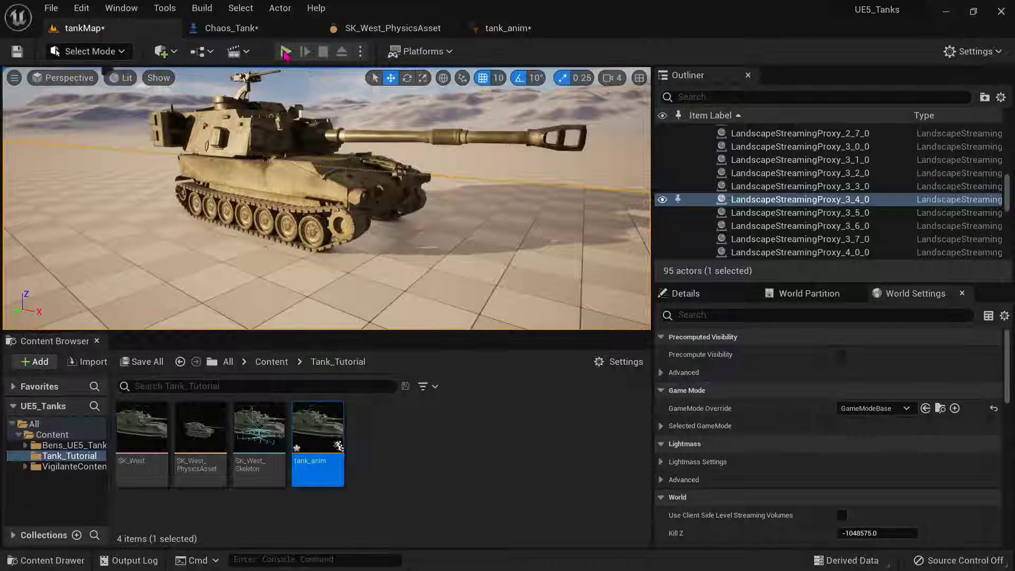
click(286, 52)
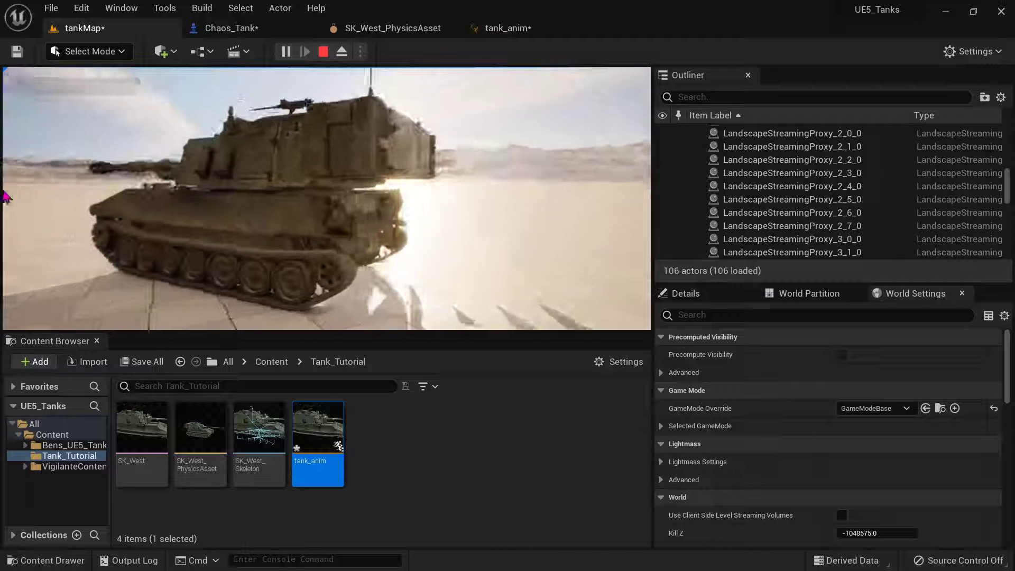
key(Escape)
Step: In the Chaos_Tank blueprint from the Bens_UE5_Tank_Blueprint folder, set the vehicle mesh's Anim Class to tank_anim and compile
click(228, 28)
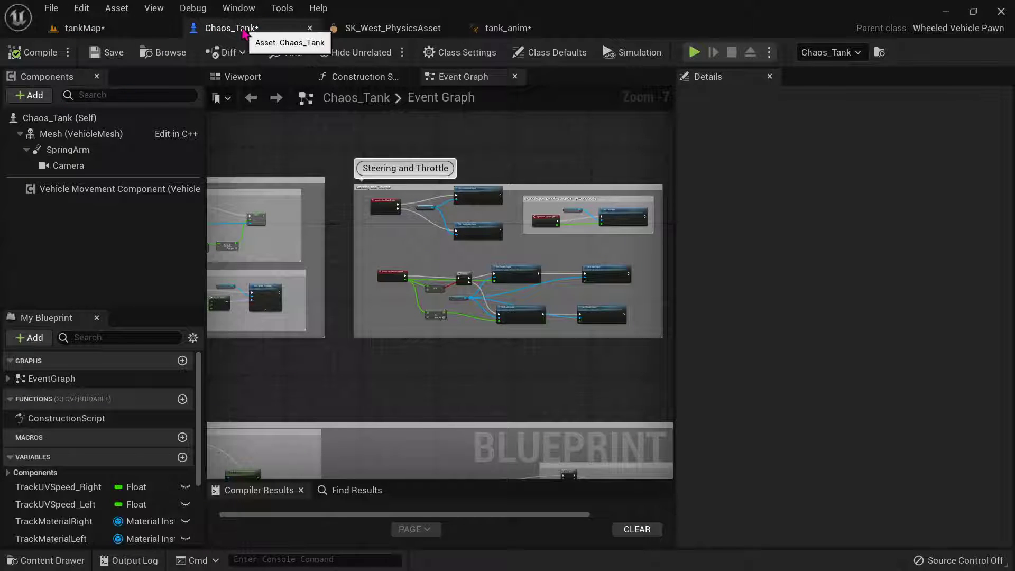
click(90, 28)
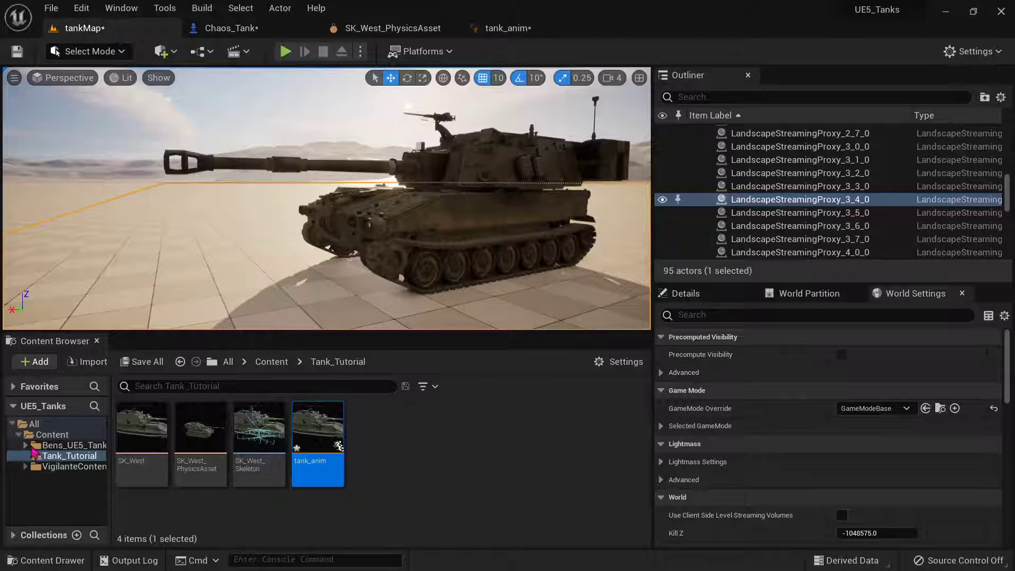
click(61, 445)
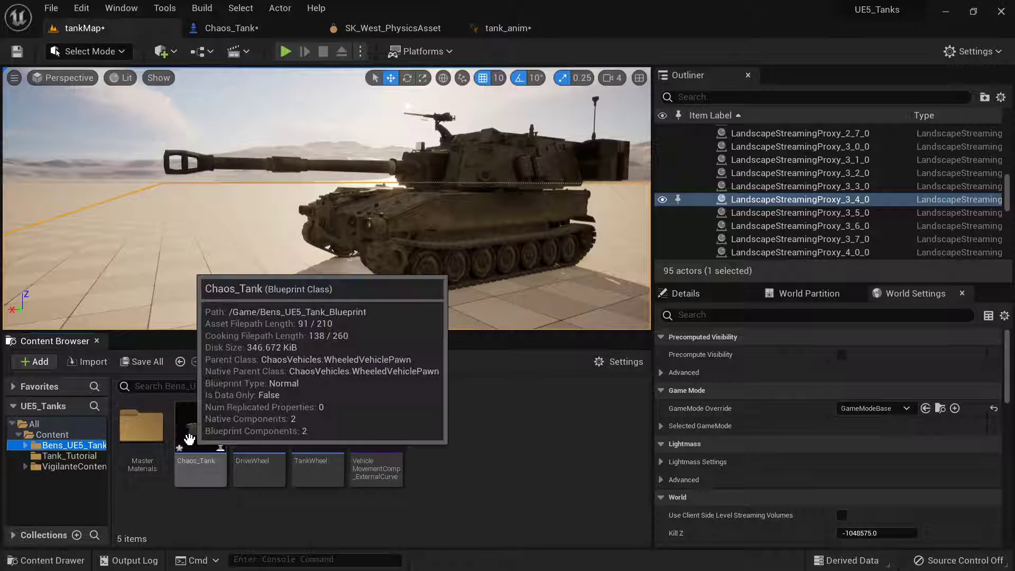
double_click(182, 440)
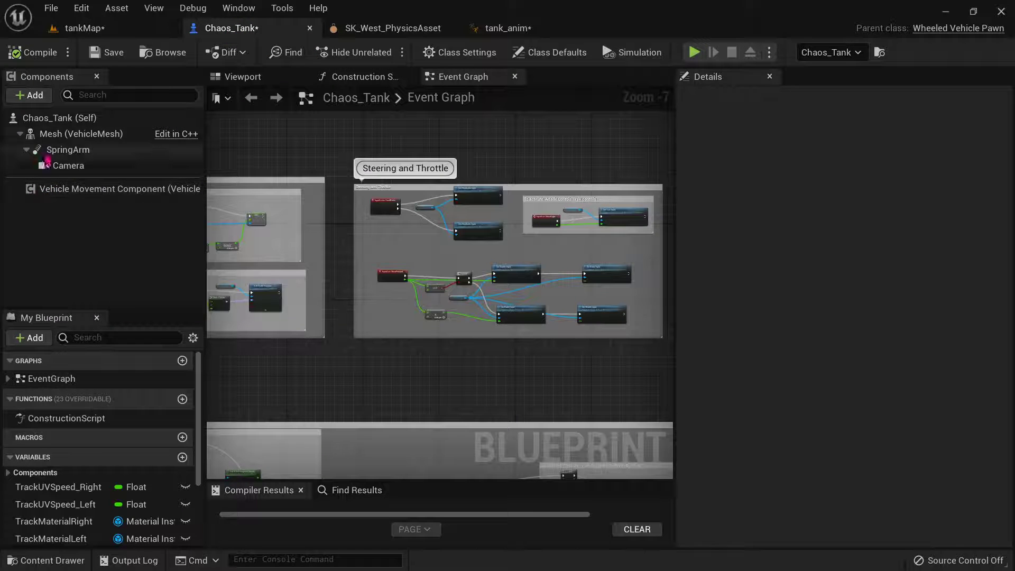
click(56, 134)
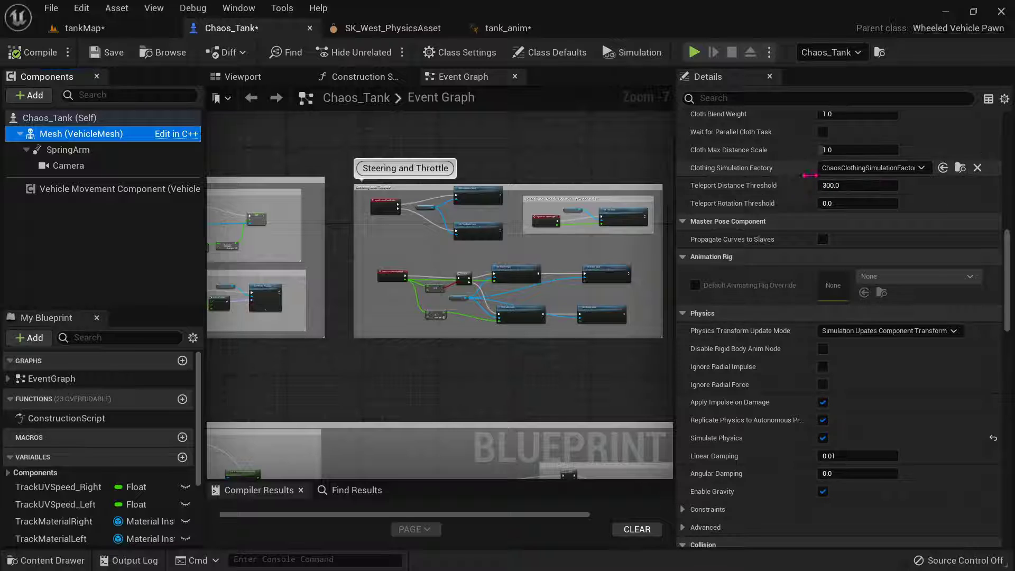
scroll(775, 158, up, 4)
scroll(774, 158, up, 10)
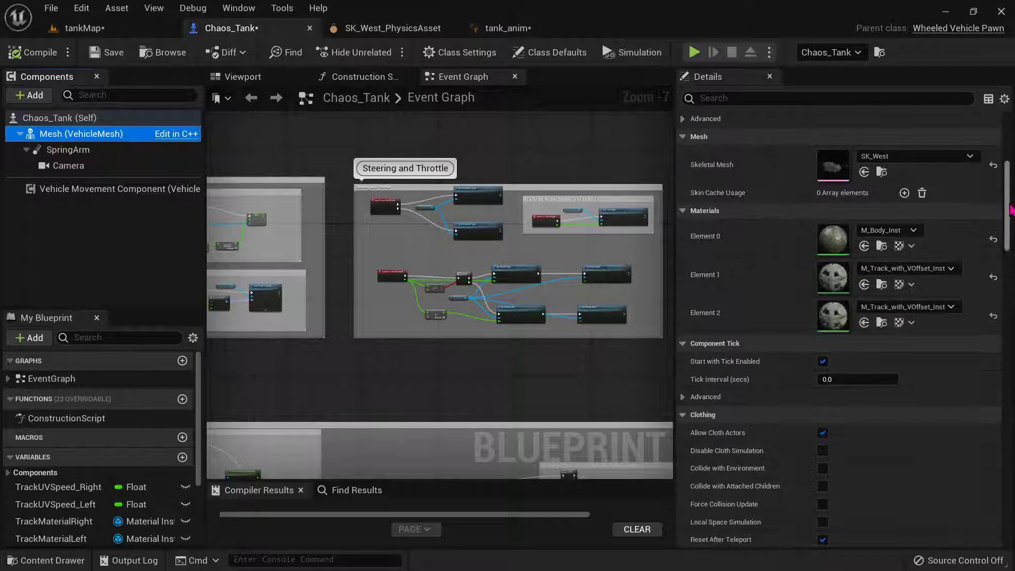
drag(1009, 211, 1009, 134)
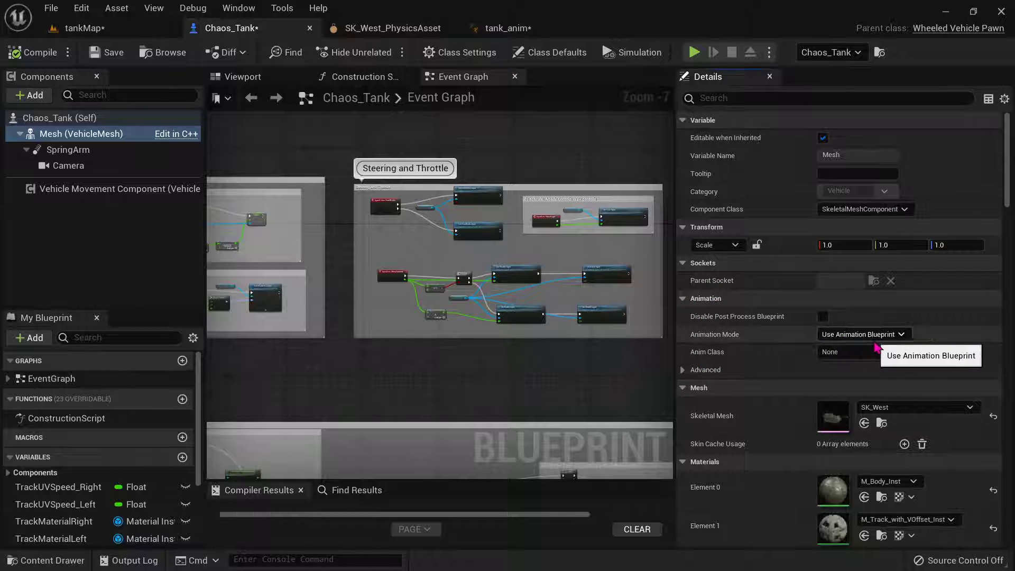
click(902, 352)
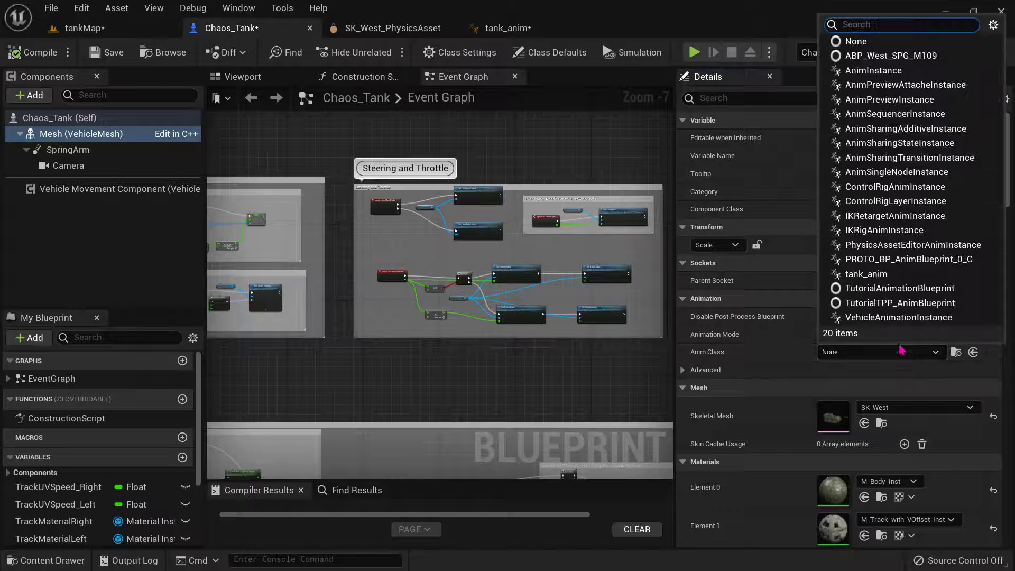
click(865, 276)
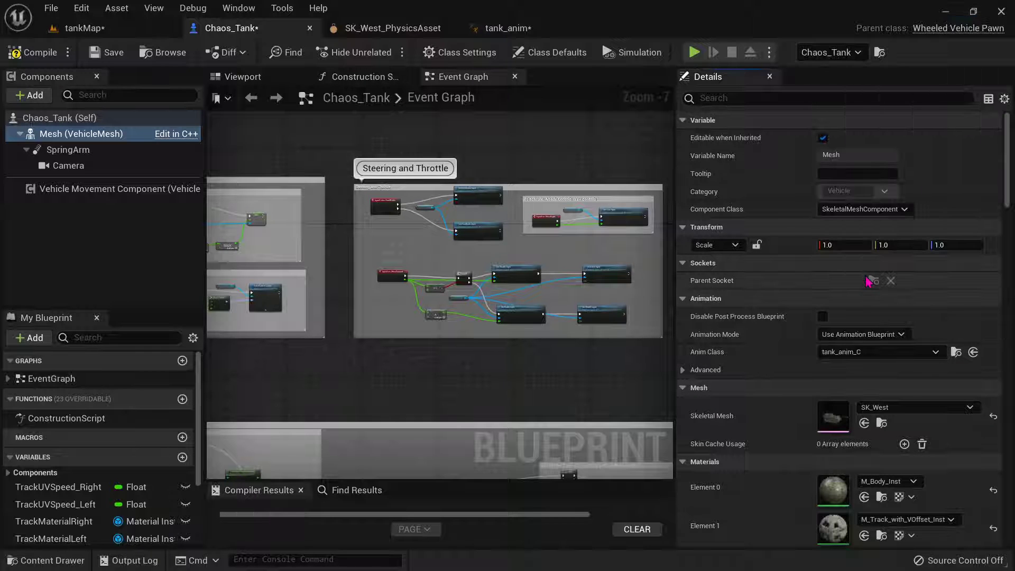
click(41, 52)
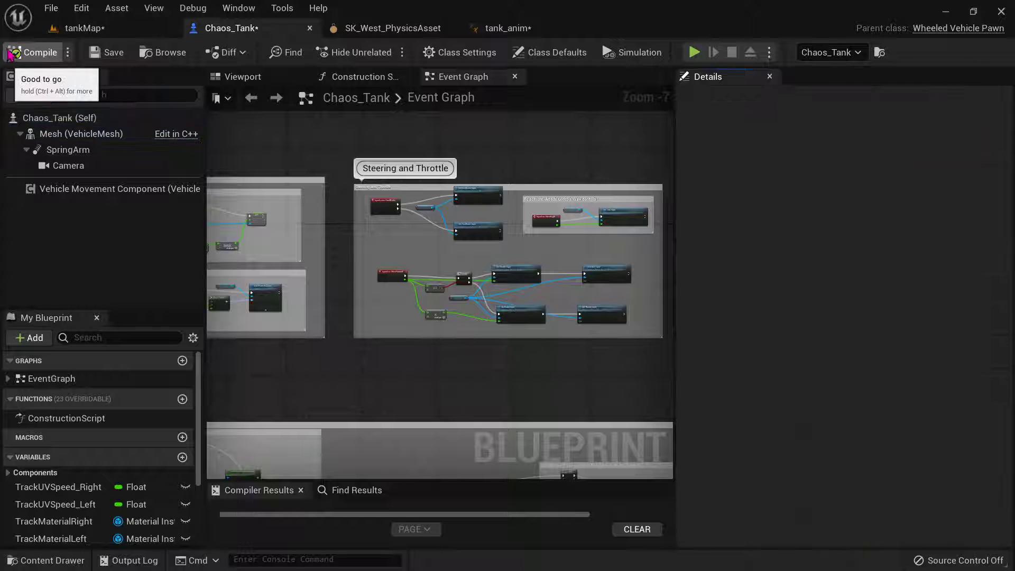
Step: Return to tankMap and enlarge its viewport by narrowing the Outliner and World Settings area and closing the Content Browser
click(88, 34)
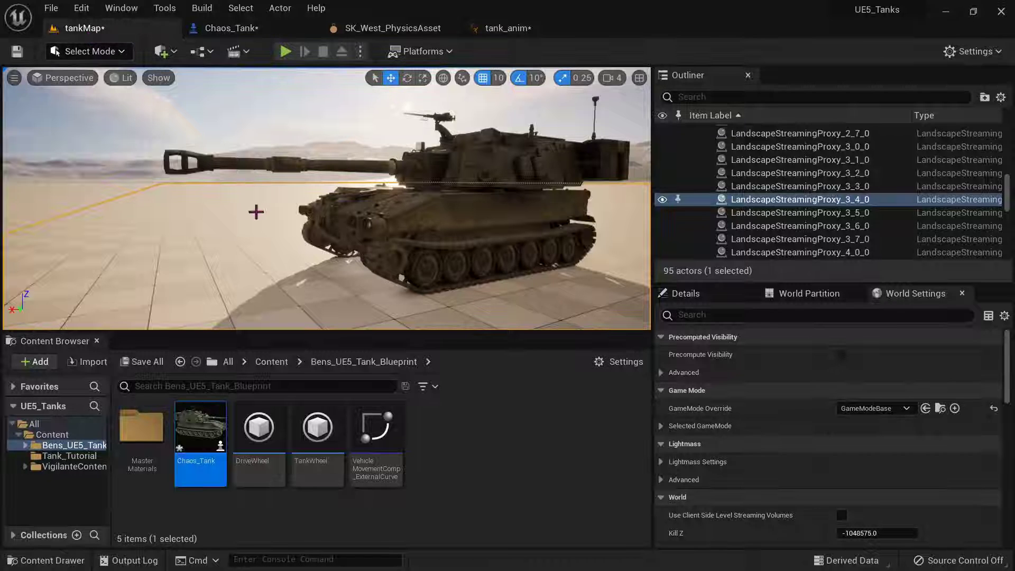
right_drag(256, 212, 296, 253)
right_drag(640, 132, 647, 133)
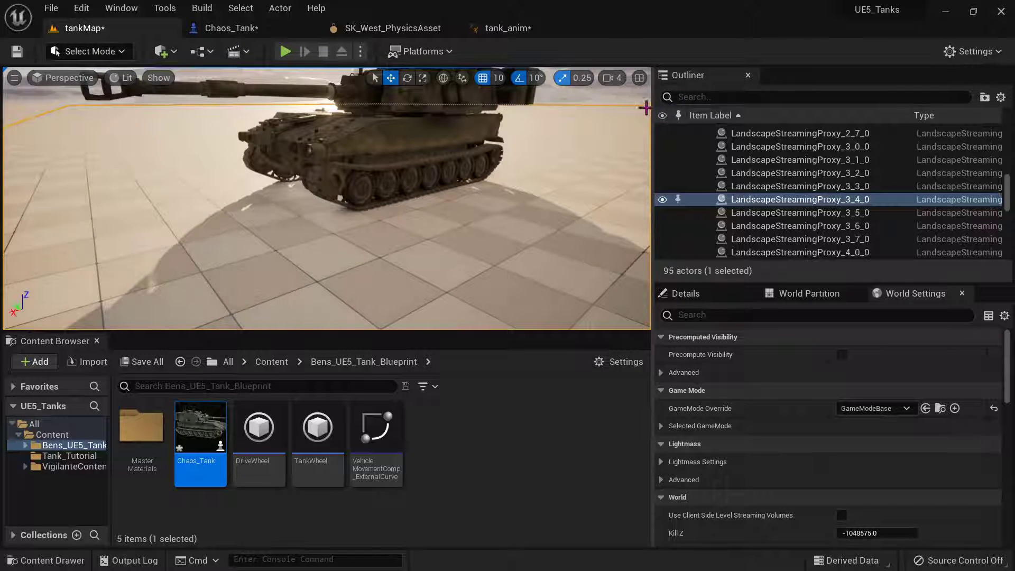
drag(648, 115, 914, 134)
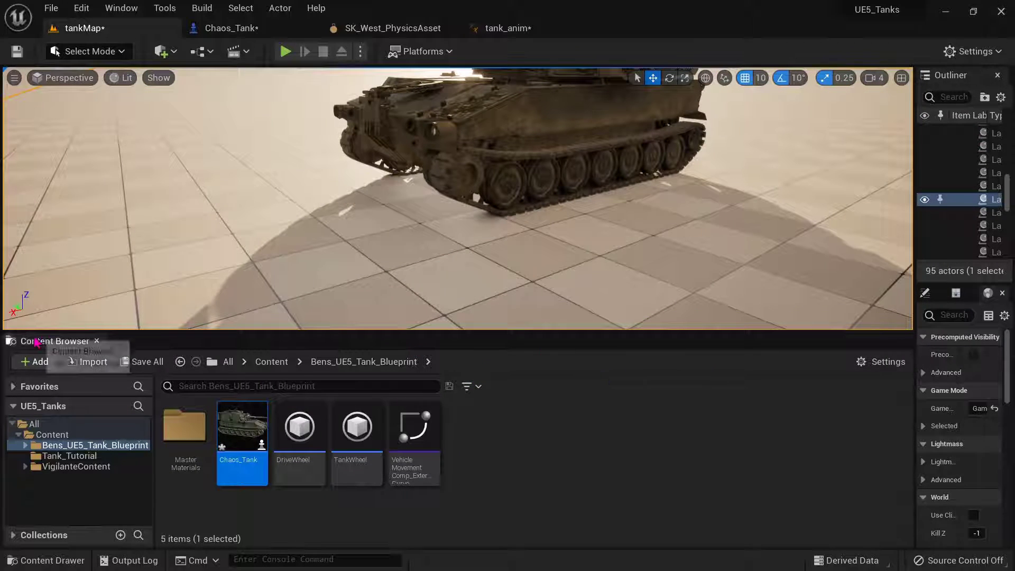
click(97, 341)
right_drag(304, 299, 351, 294)
key(s)
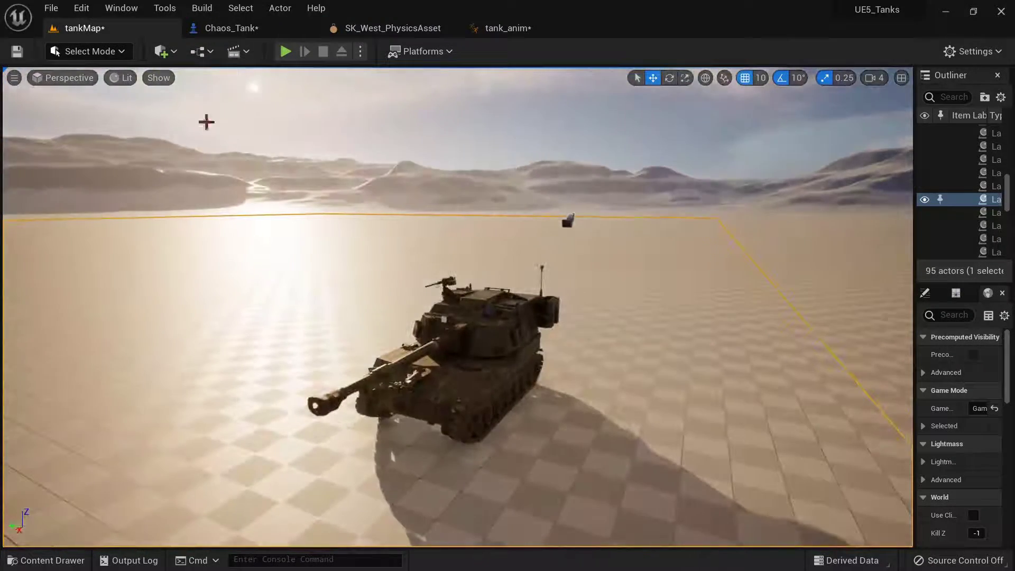
Step: Switch to Landscape mode and sculpt a large hill on the flat ground near the tank with the Sculpt tool
click(118, 53)
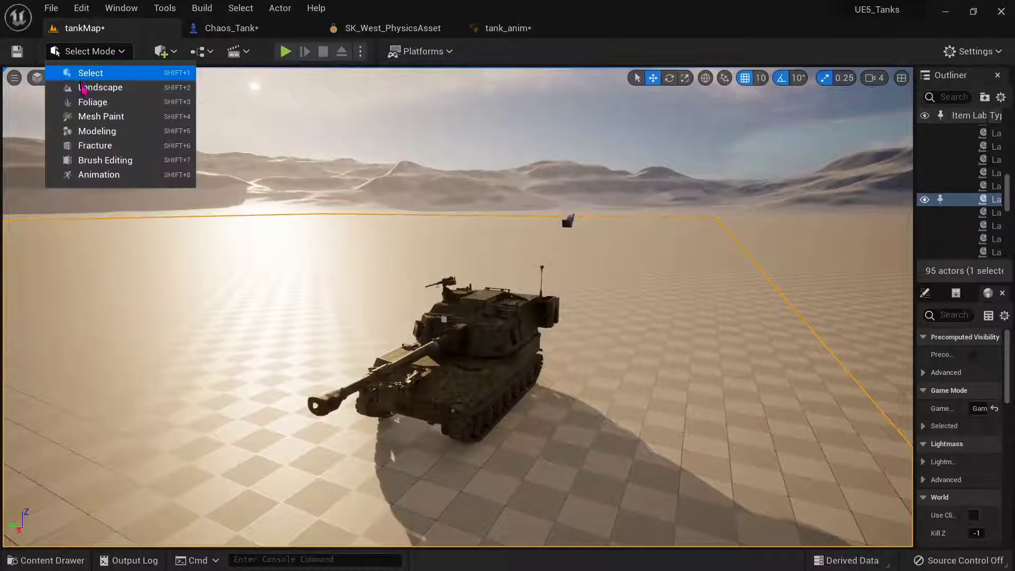
click(85, 87)
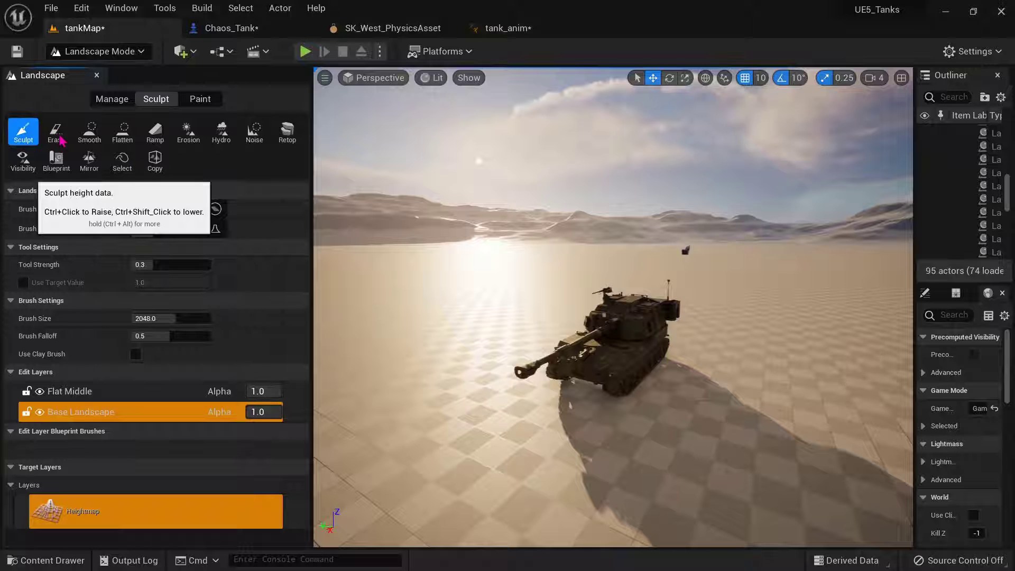
key(s)
mouse_move(448, 394)
right_down()
mouse_move(489, 430)
mouse_move(491, 465)
mouse_move(478, 465)
mouse_move(479, 452)
right_up()
mouse_move(346, 274)
mouse_down()
mouse_move(356, 154)
mouse_move(772, 160)
mouse_move(838, 430)
mouse_move(476, 487)
mouse_move(402, 222)
mouse_up()
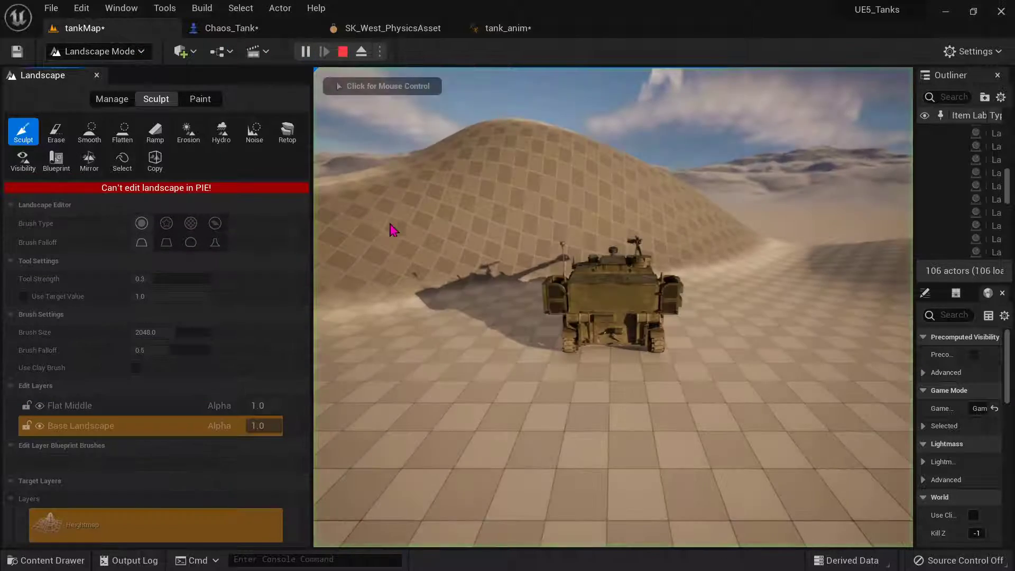
Step: Take control of the running play session, stop it, and switch the editor from Landscape mode back to Select mode
click(392, 229)
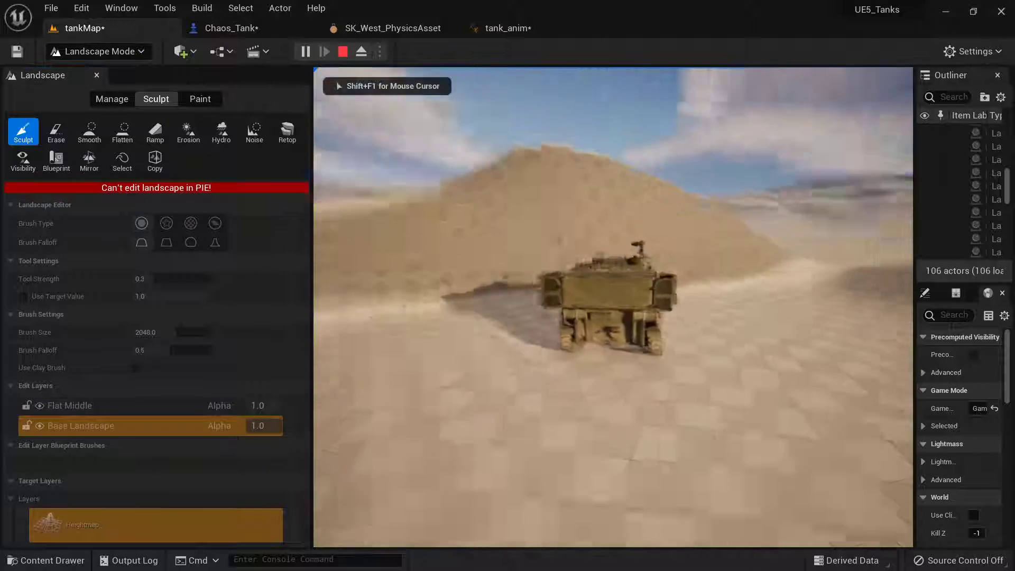
key(Escape)
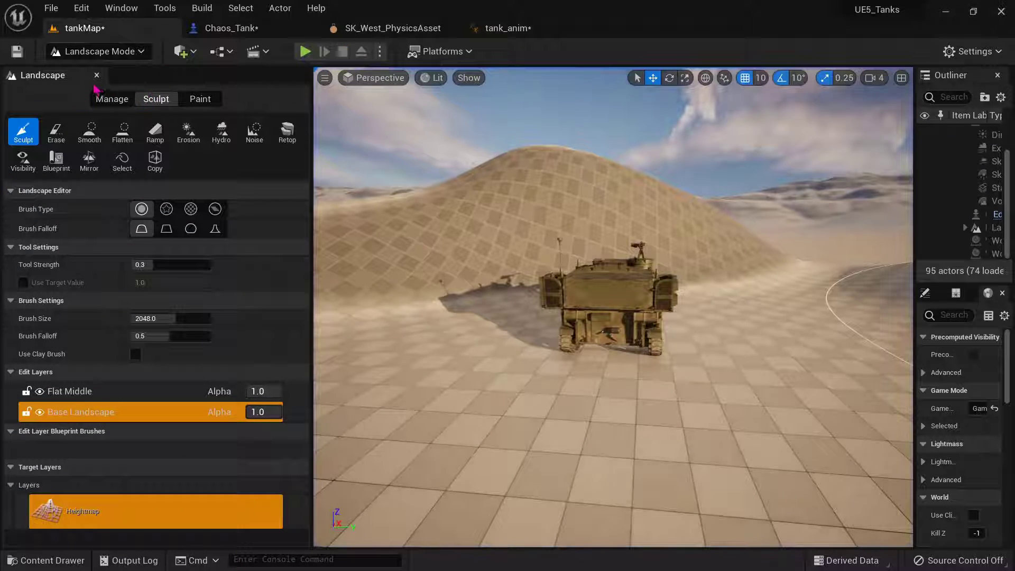
click(97, 75)
click(127, 52)
click(114, 73)
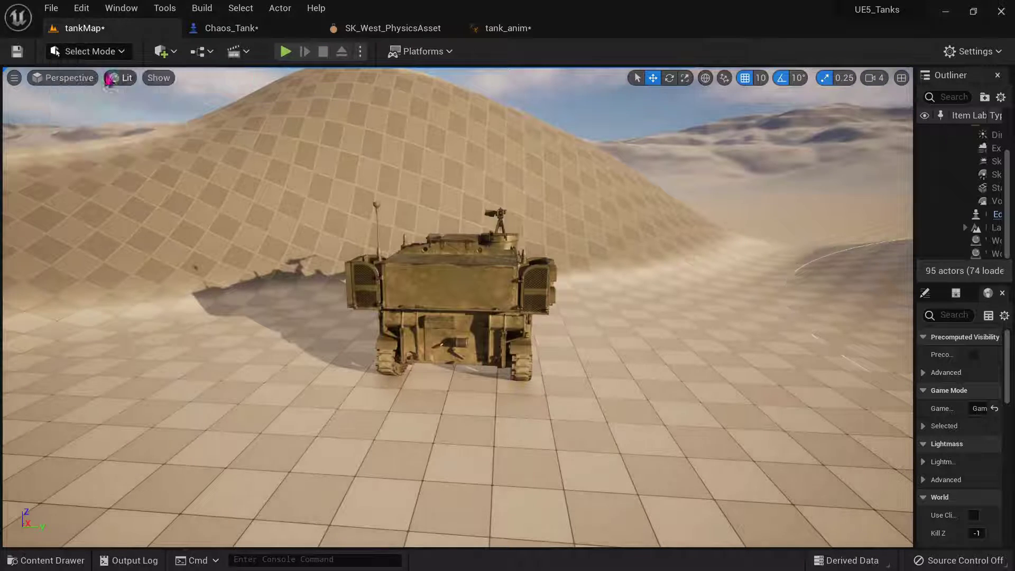
Step: Play tankMap in the enlarged viewport and drive the tank around the sculpted hill to check its track animation
key(alt+p)
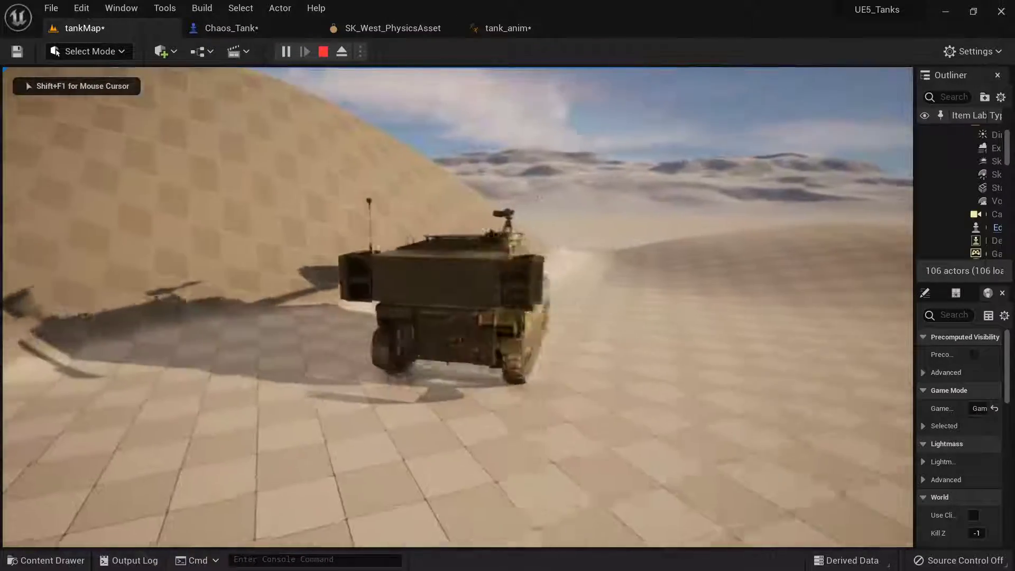
key(d)
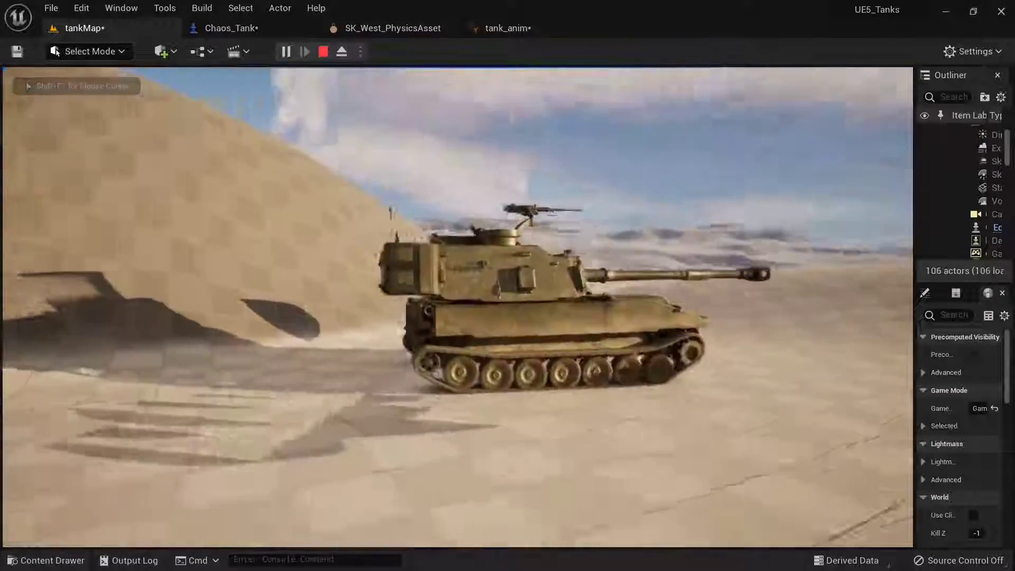